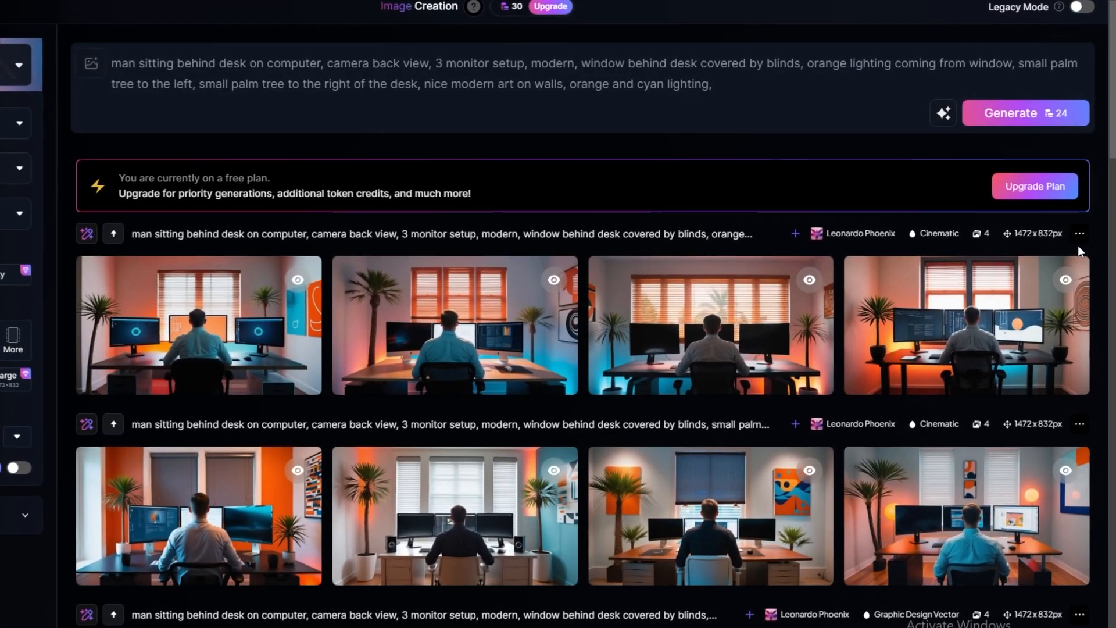
Review the desk-scene prompt and its results, and download the fourth image in the second set.
left_click_drag(761, 85, 590, 86)
left_click_drag(516, 87, 88, 64)
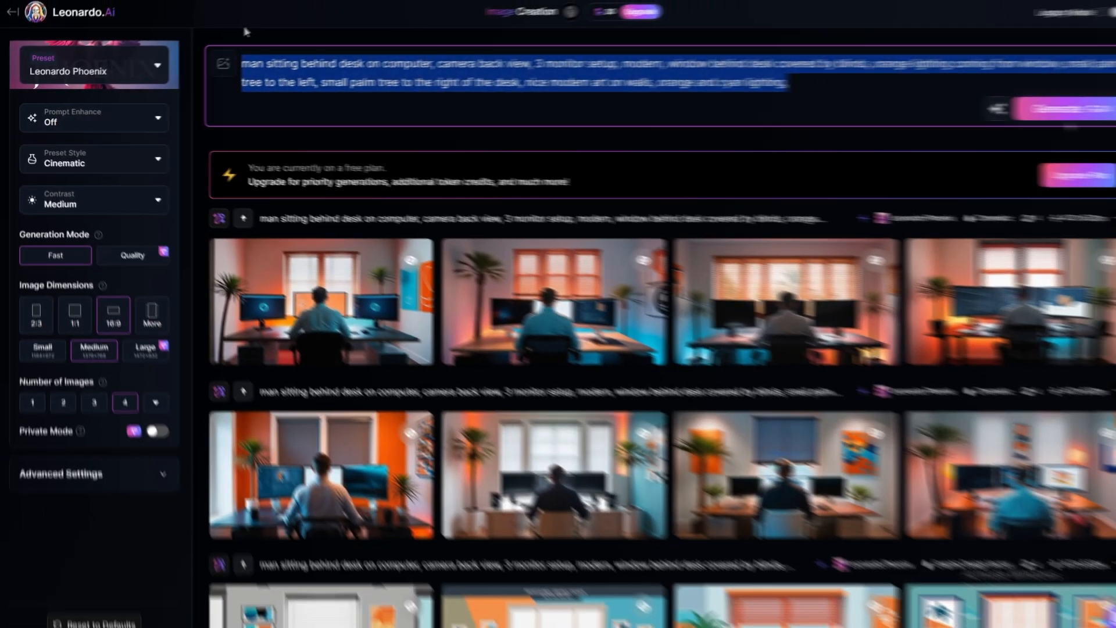
scroll(819, 292, "down", 10)
scroll(818, 291, "up", 10)
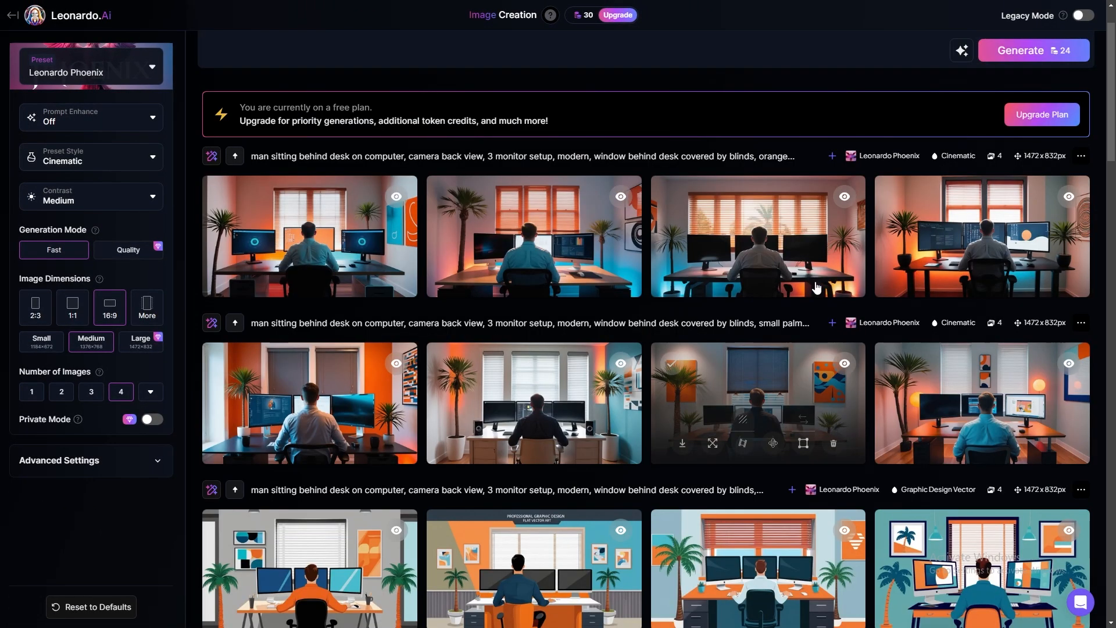
scroll(643, 386, "down", 1)
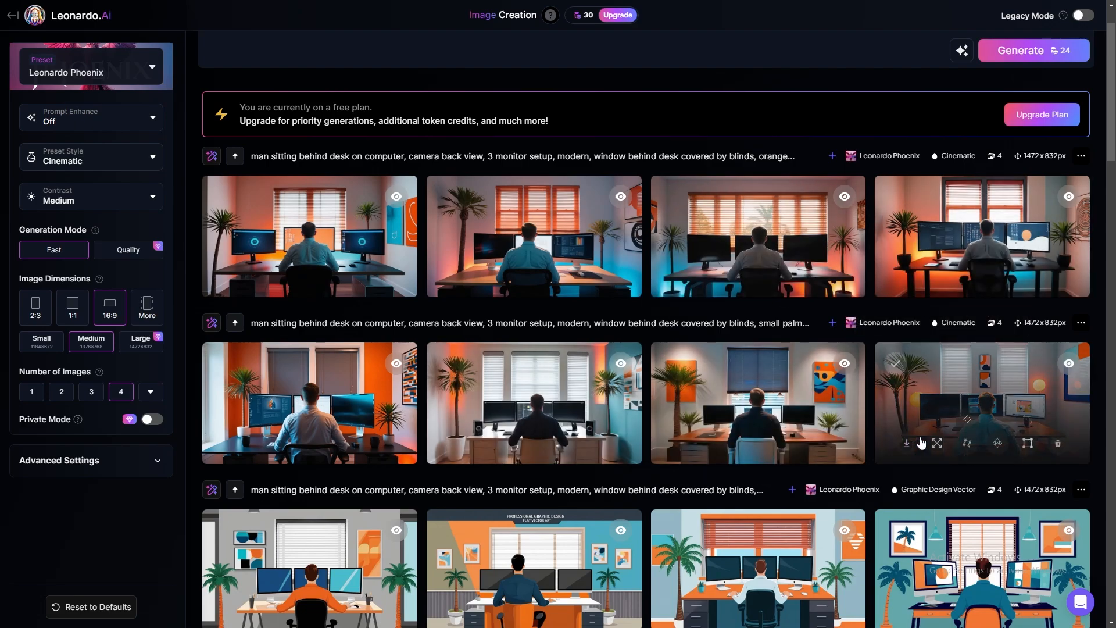
left_click(908, 444)
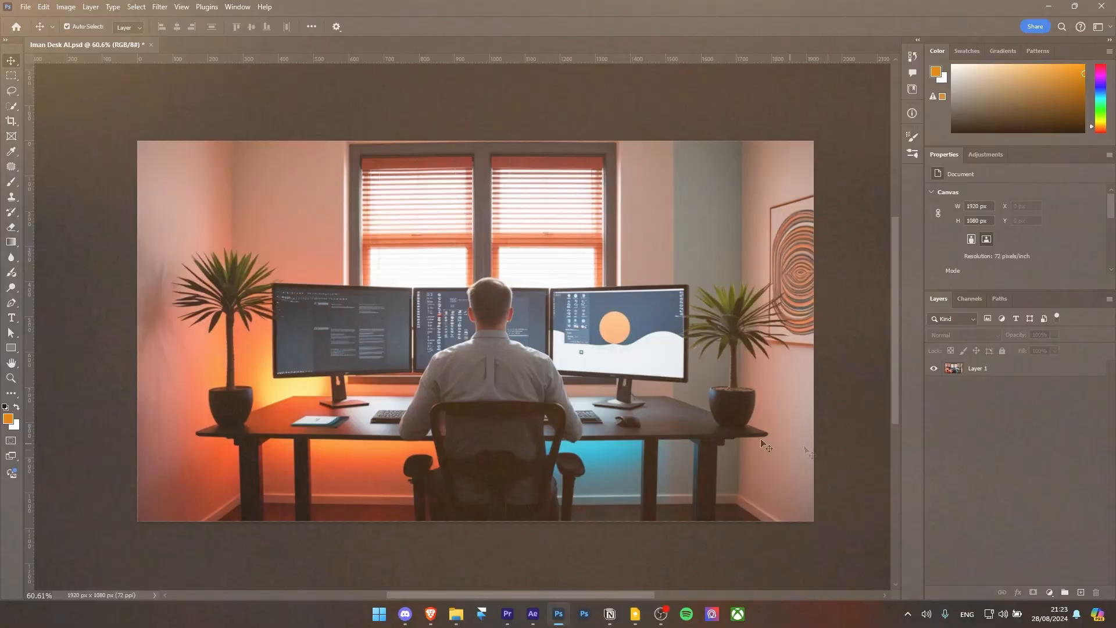
Select the seated man and his office chair on Layer 1 with the Quick Selection tool.
left_click(644, 423)
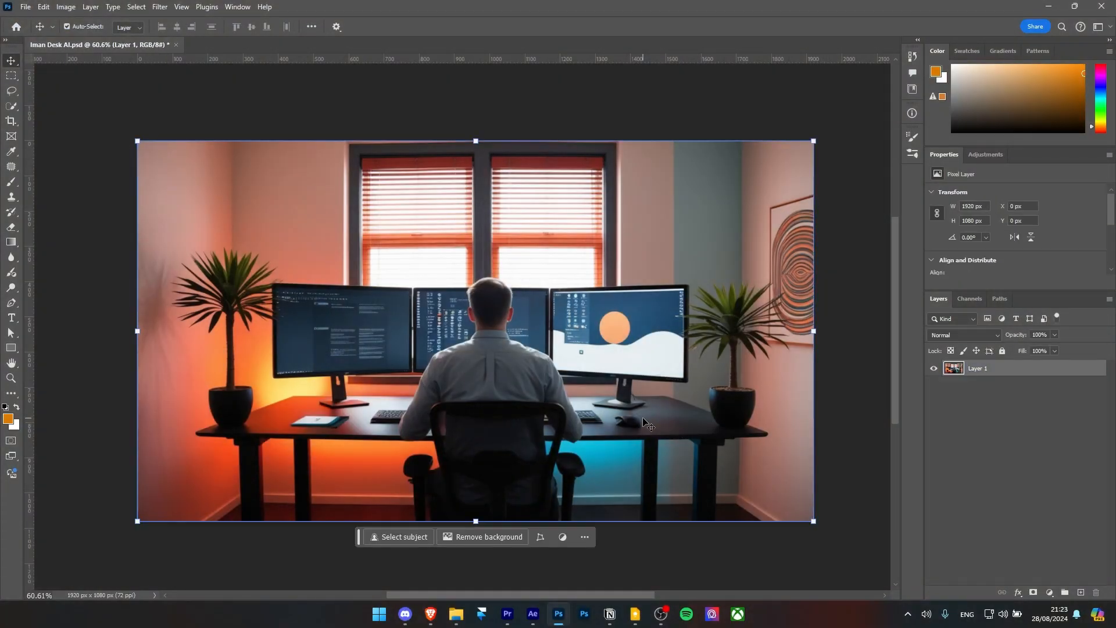
left_click(10, 108)
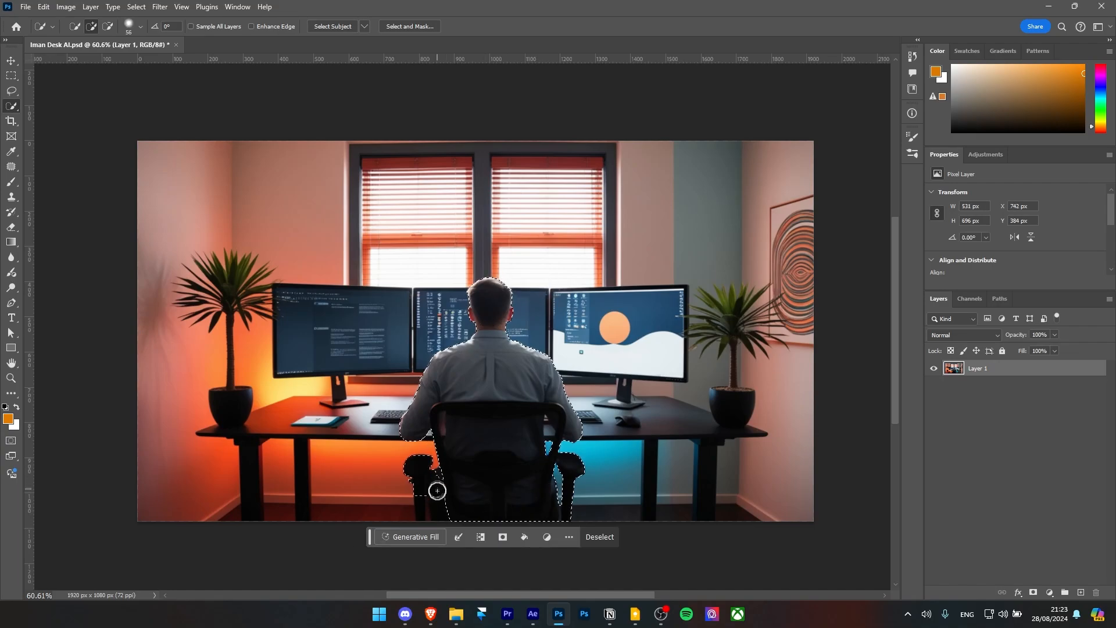
scroll(437, 491, "up", 2)
scroll(596, 477, "down", 2)
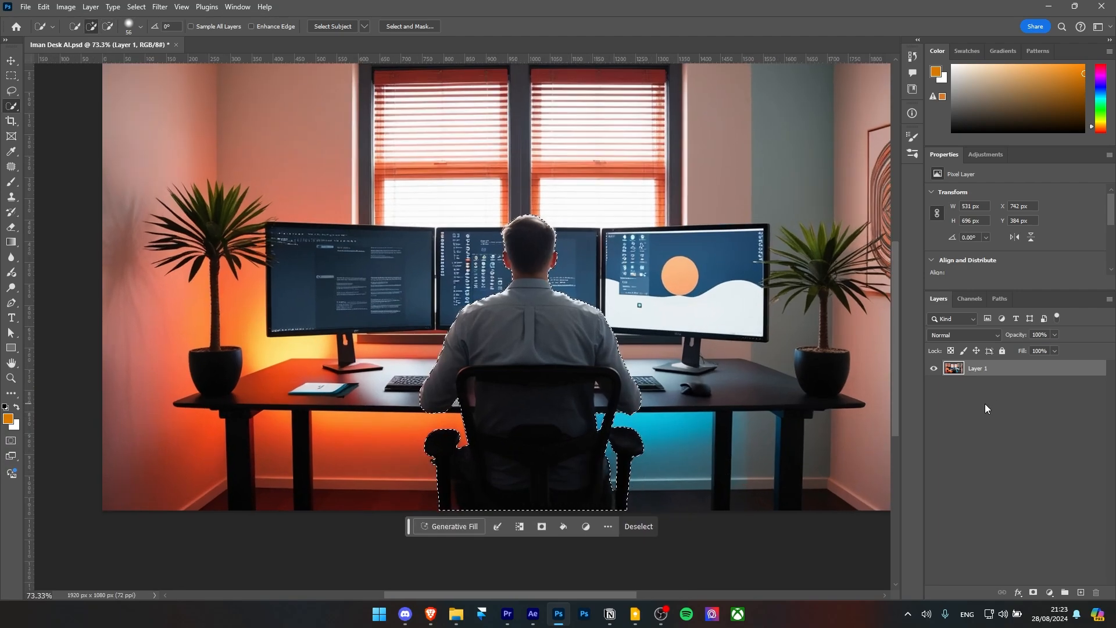
Copy the selected man and chair to a new layer named Man and hide that layer.
key("ctrl+j")
type("Man")
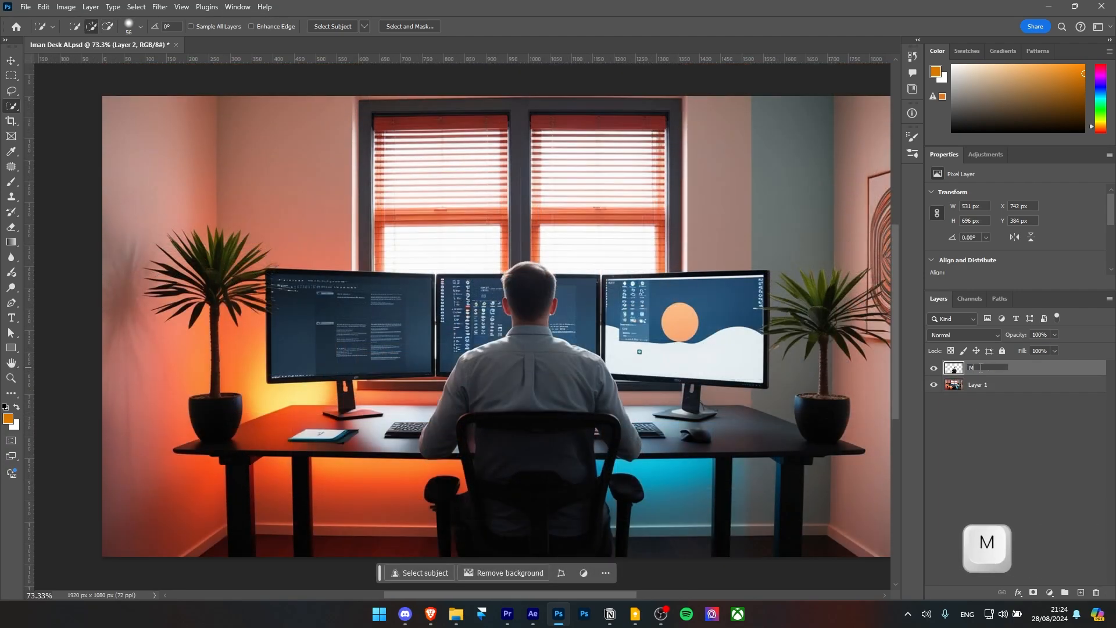
key("Return")
left_click(934, 371)
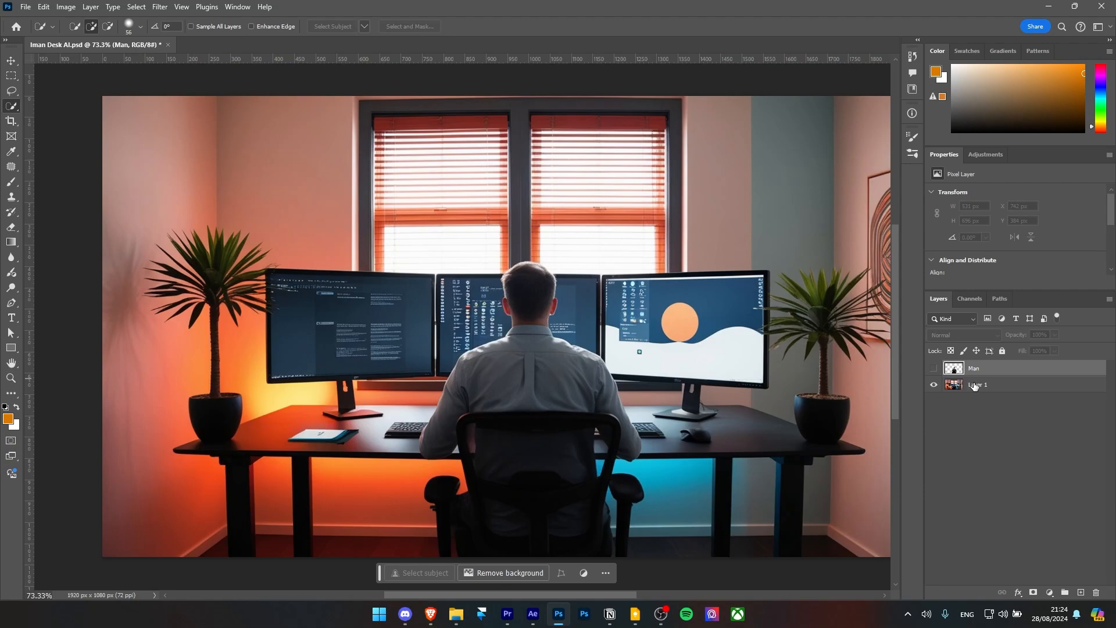
Lasso loosely around the man and chair on Layer 1 and try removing them with Generative Fill, without a prompt.
left_click(976, 384)
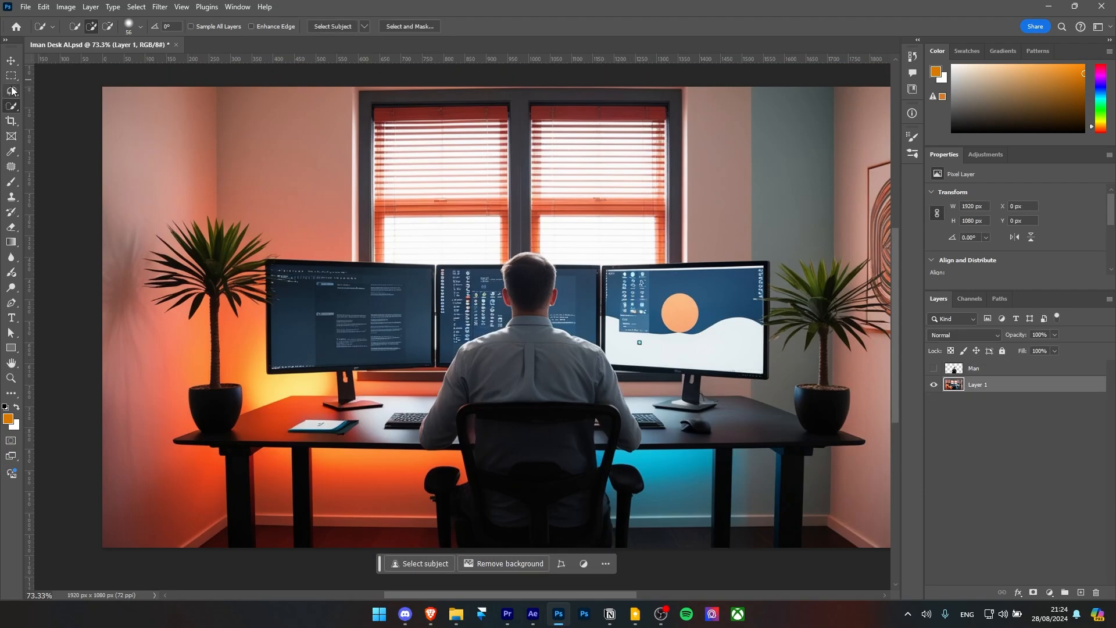
left_click(12, 91)
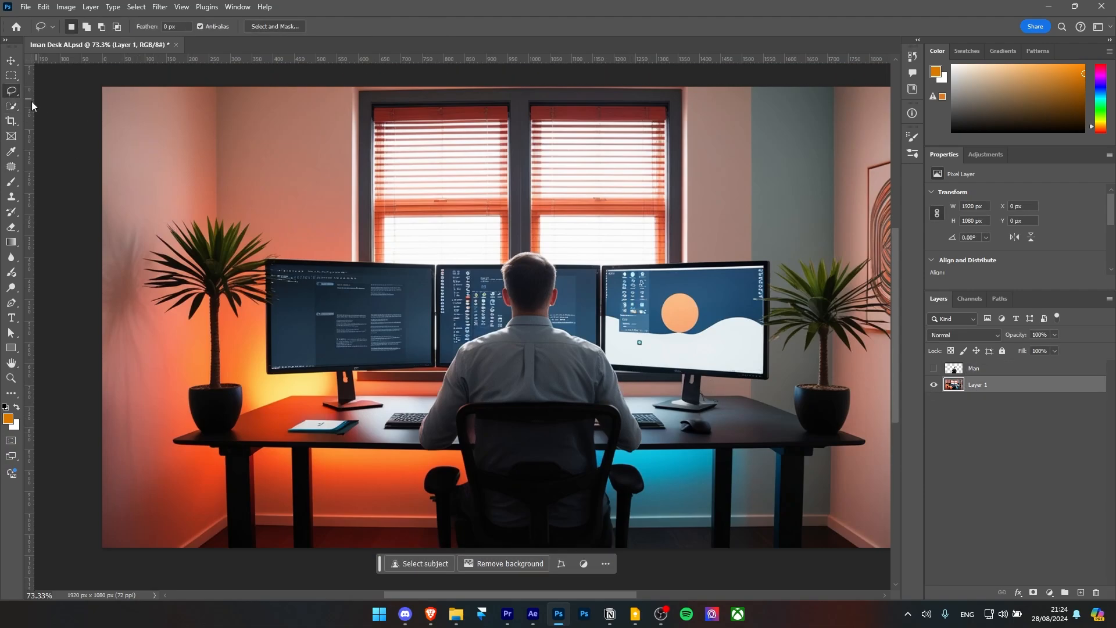
left_click_drag(432, 548, 431, 533)
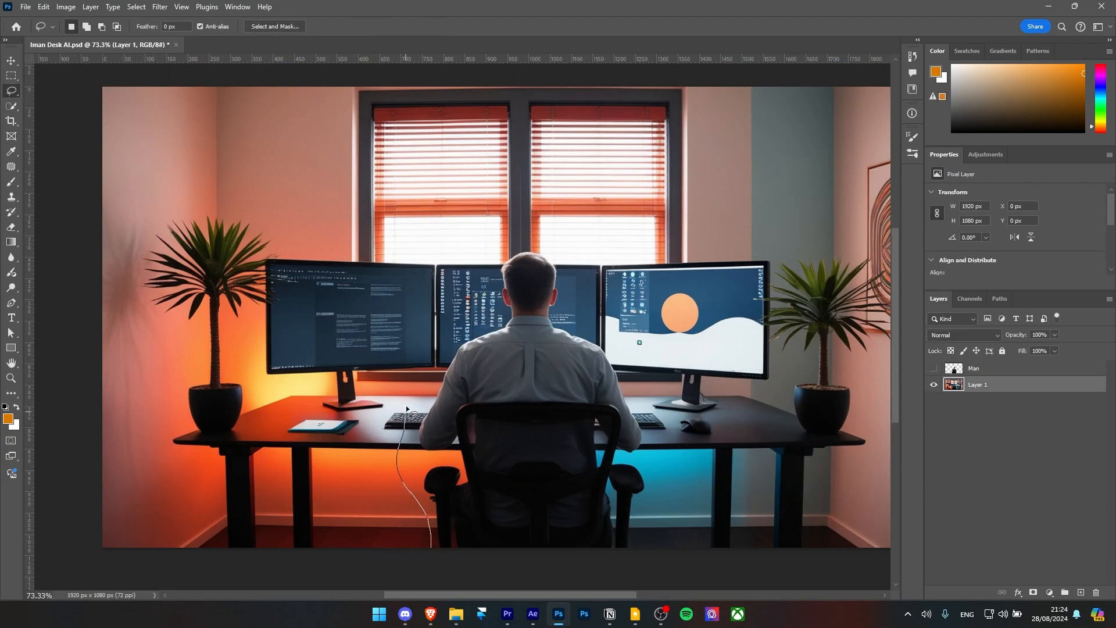
left_click_drag(668, 505, 459, 544)
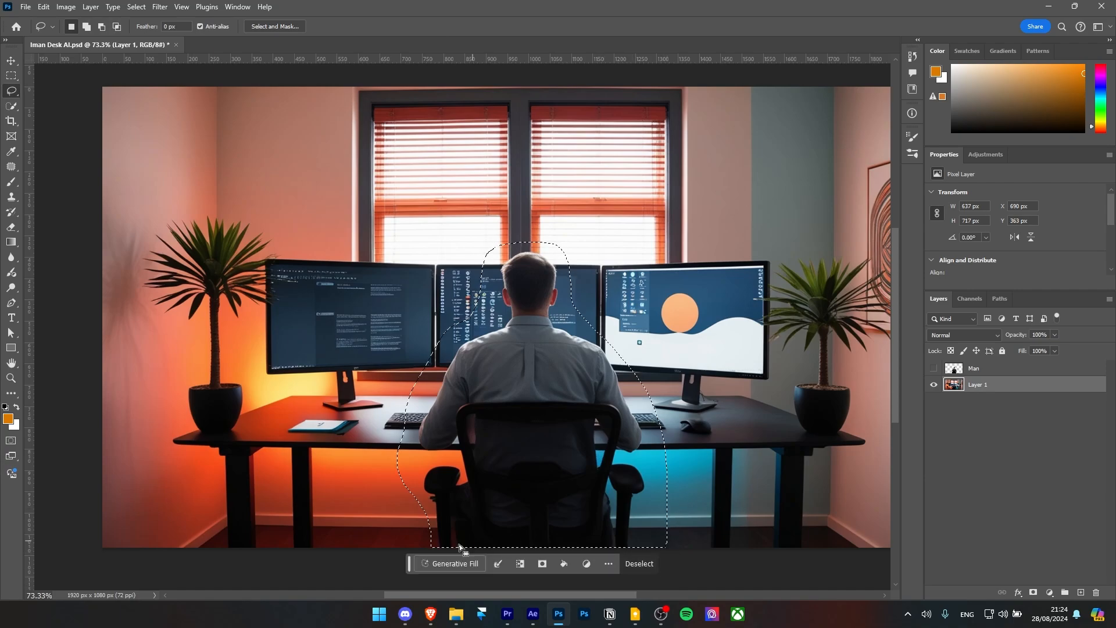
left_click(442, 558)
left_click(637, 572)
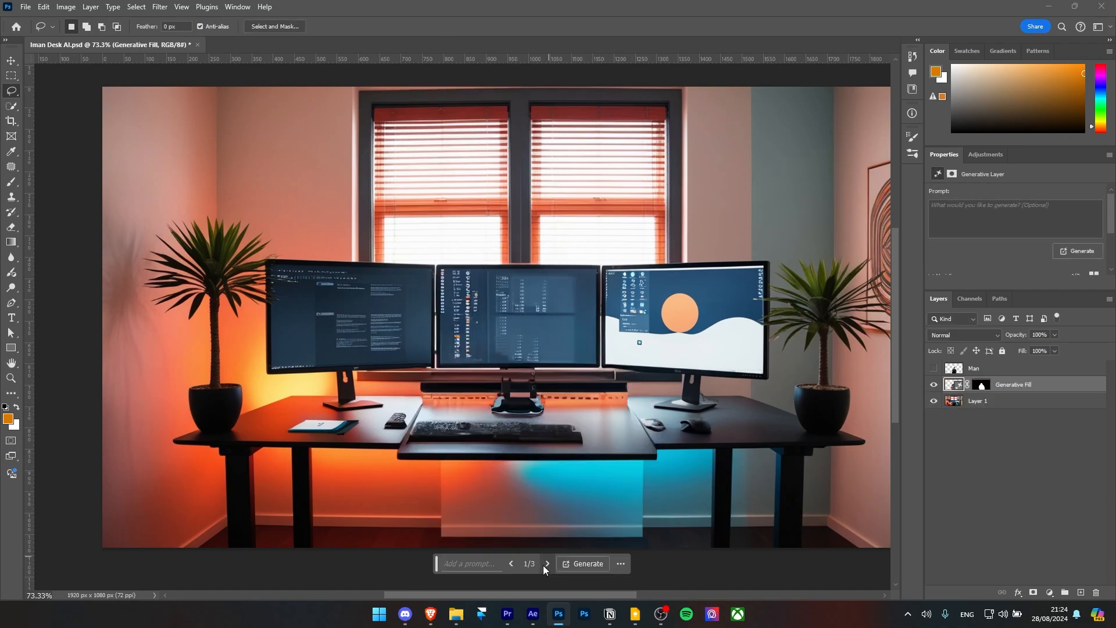
Compare the three generated variations of the loose-selection fill, then delete the Generative Fill layer.
left_click(547, 566)
left_click(547, 567)
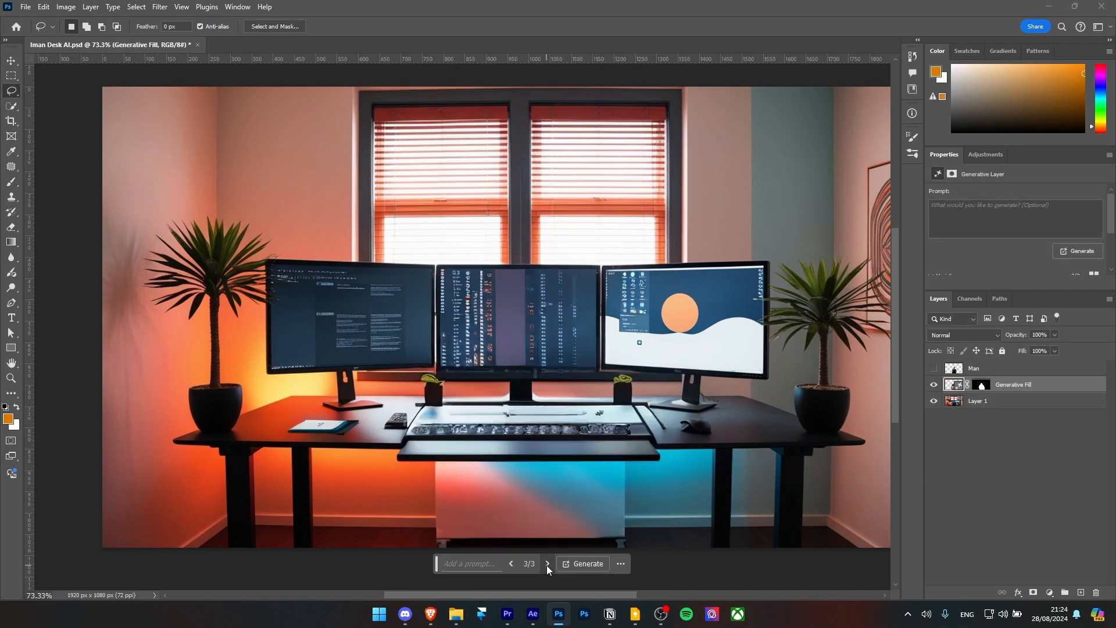
left_click(509, 563)
left_click(510, 563)
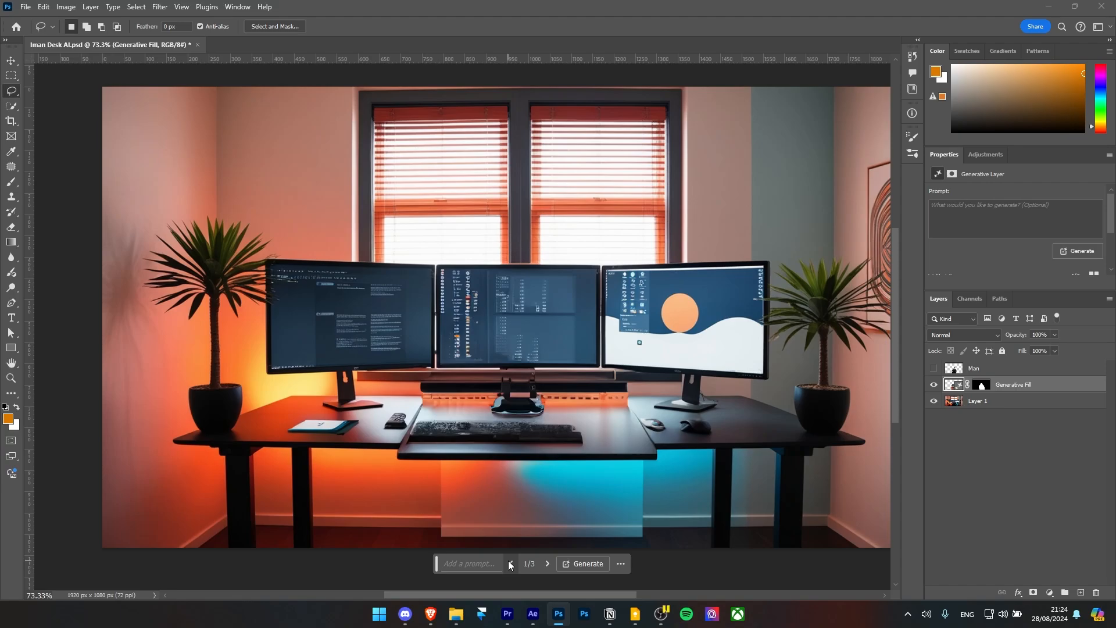
key("ctrl+z")
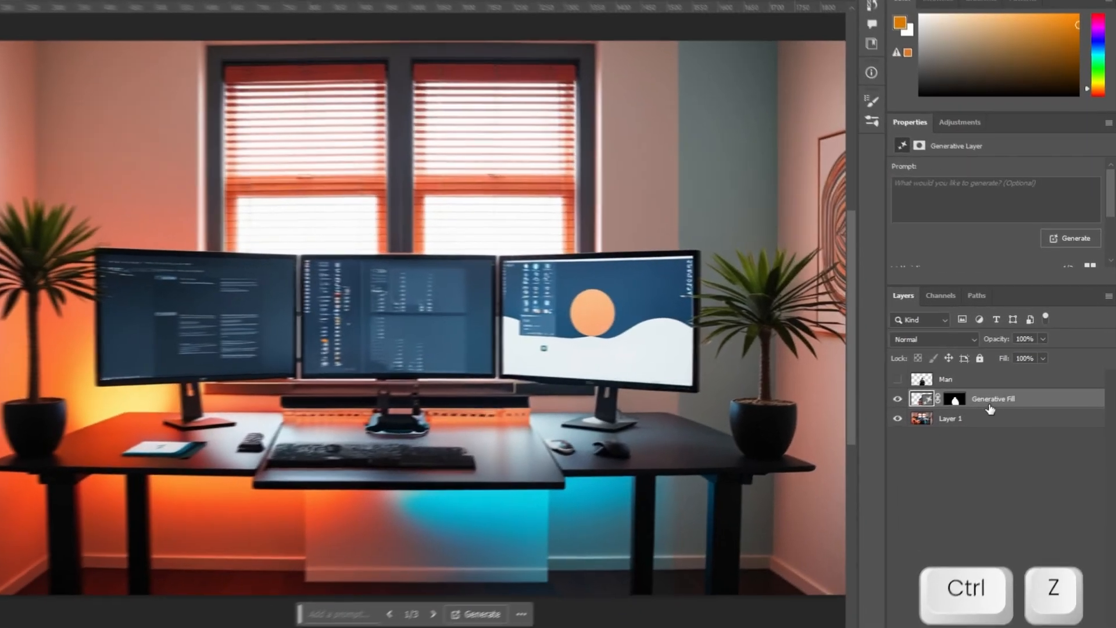
key("Delete")
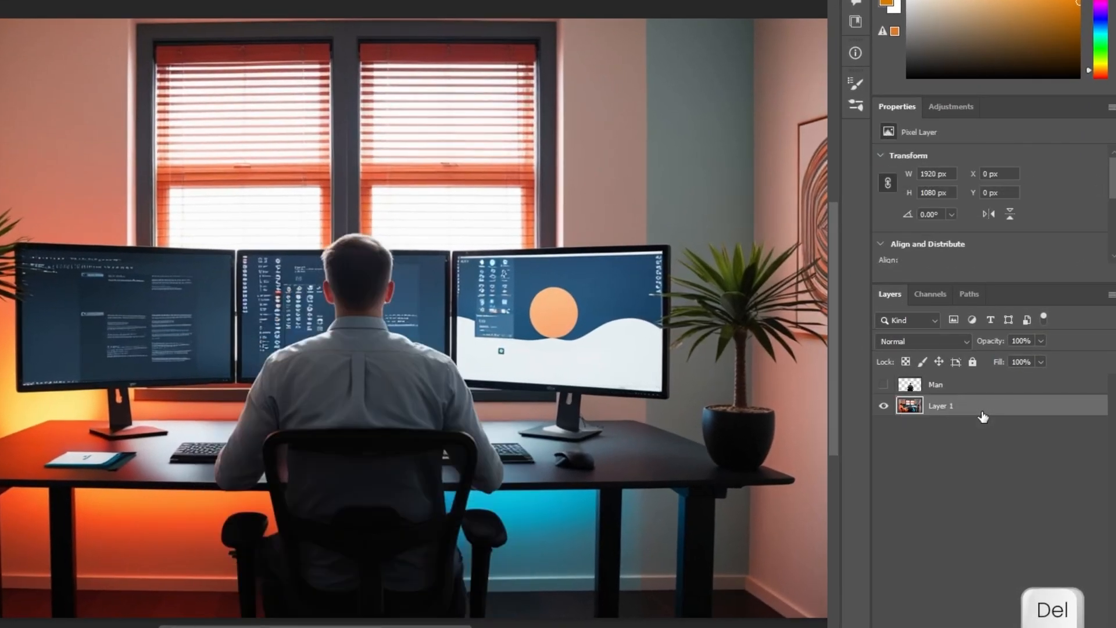
Load the Man layer's outline as a selection on Layer 1 and expand it by 10 pixels.
left_click(910, 386, "ctrl")
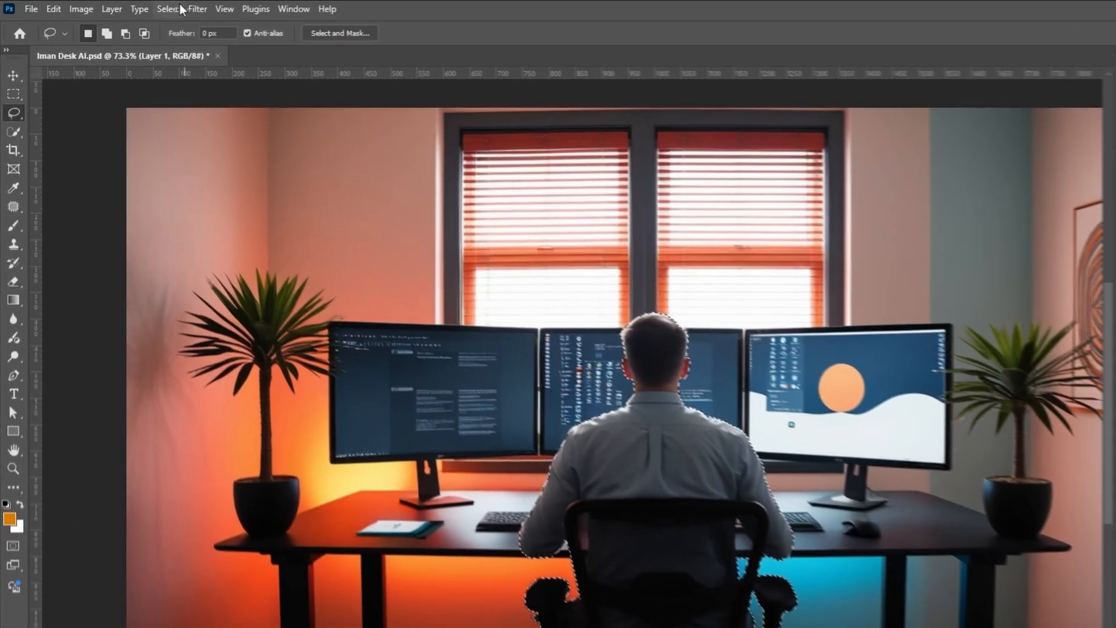
left_click(136, 6)
mouse_move(155, 182)
left_click(334, 259)
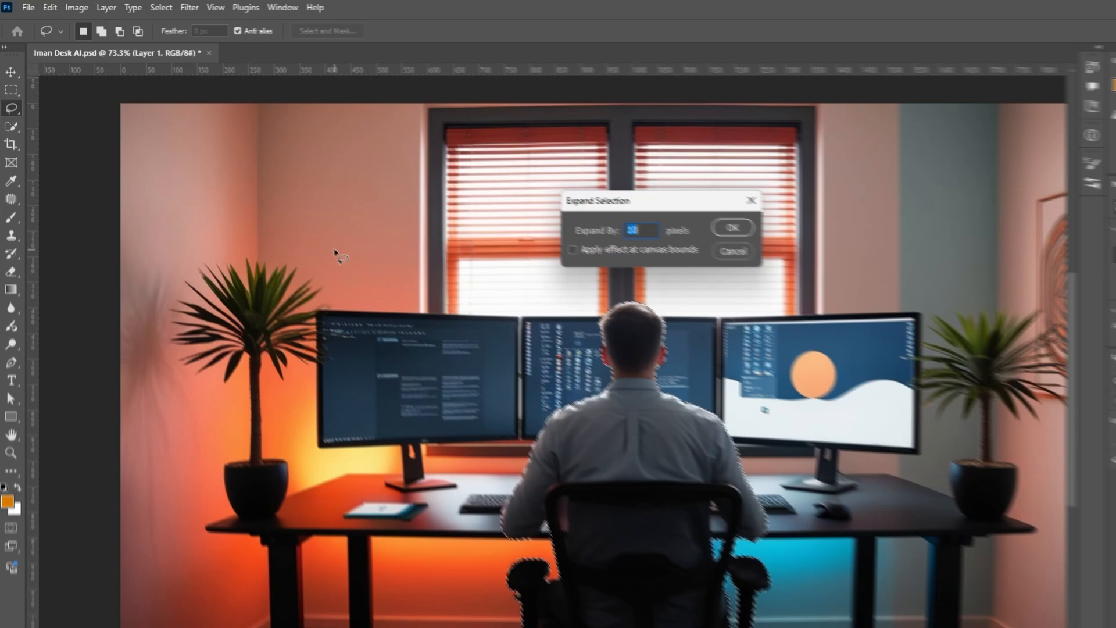
key("Return")
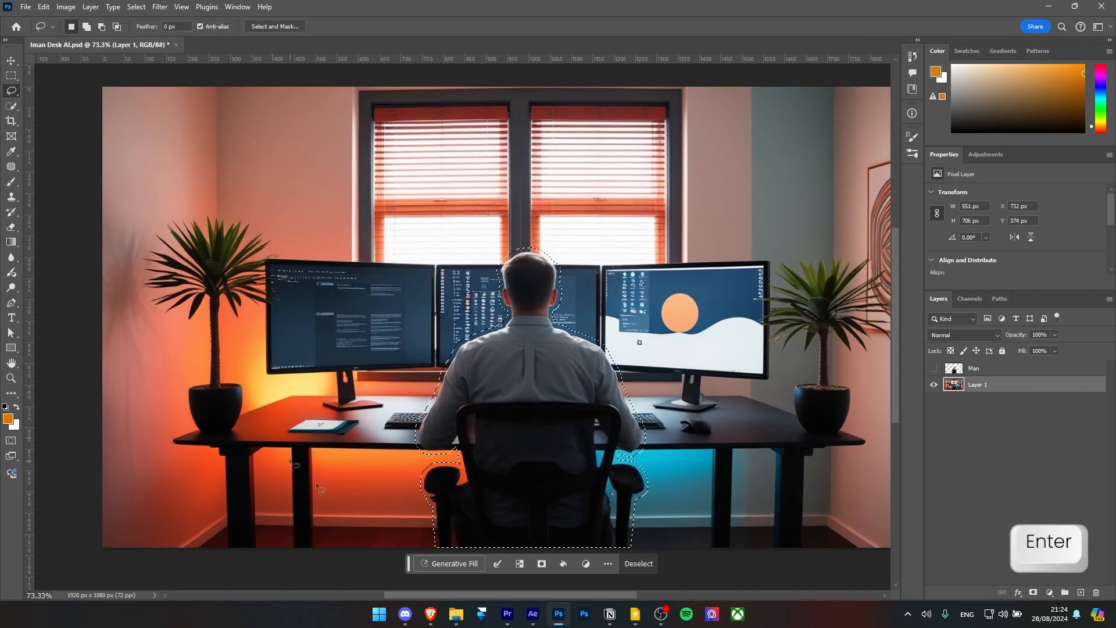
Remove the man with Generative Fill without a prompt, using the second variation, and merge the fill with Layer 1.
left_click(441, 564)
left_click(640, 568)
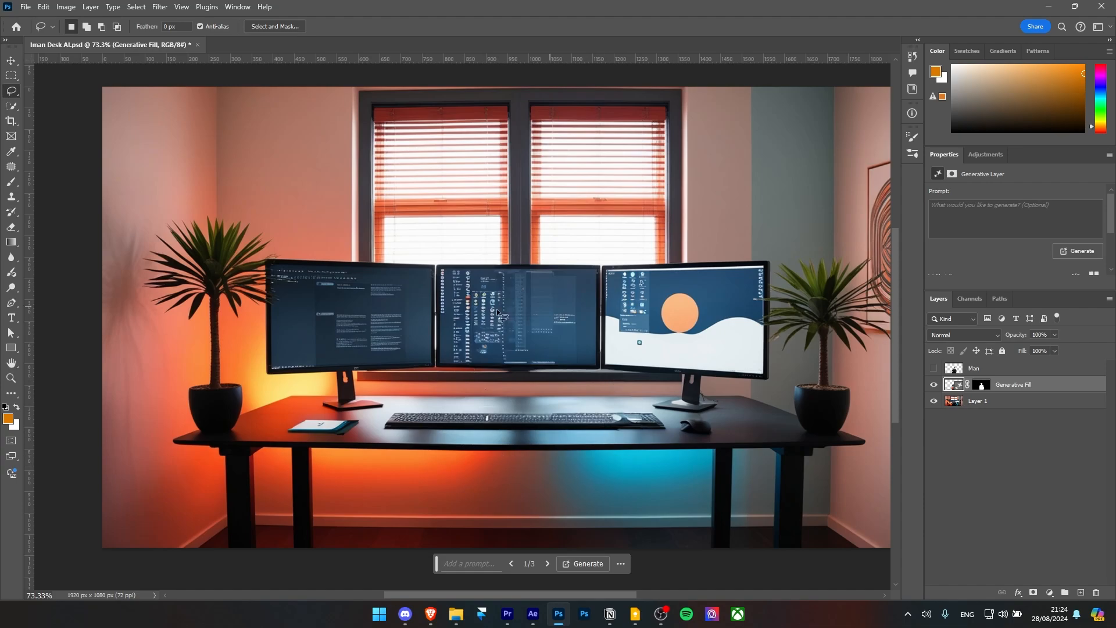
left_click(547, 564)
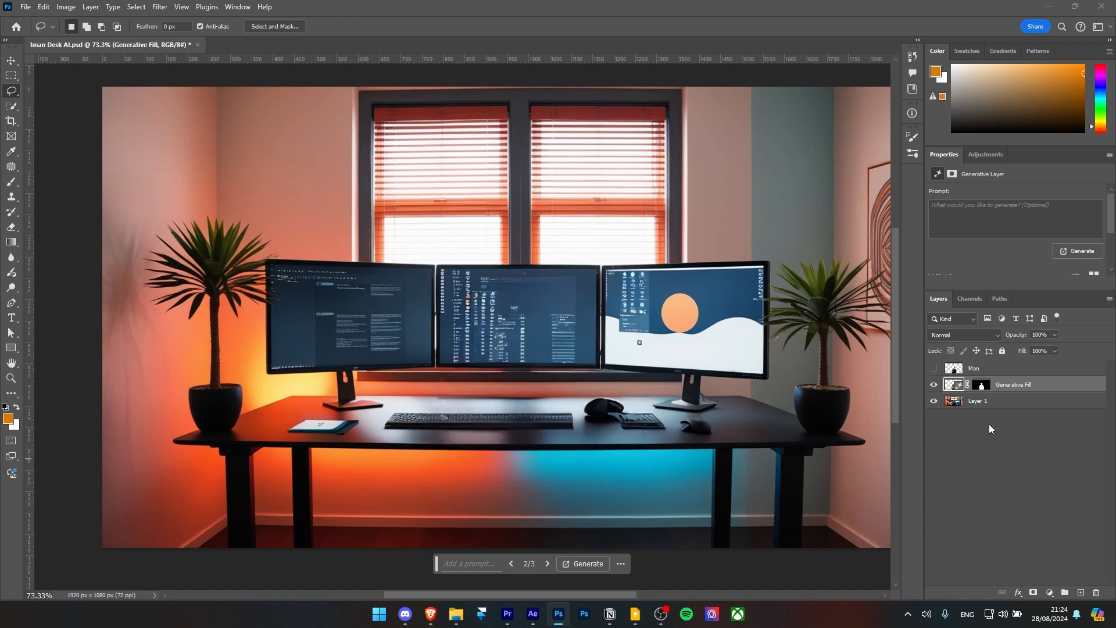
left_click(988, 401, "shift")
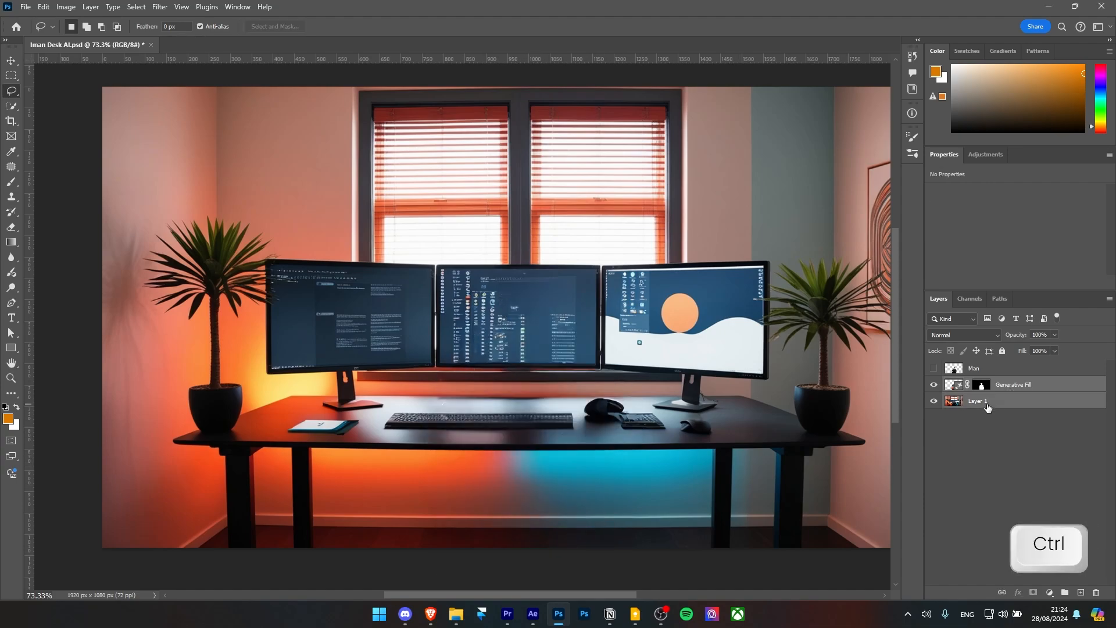
key("ctrl+e")
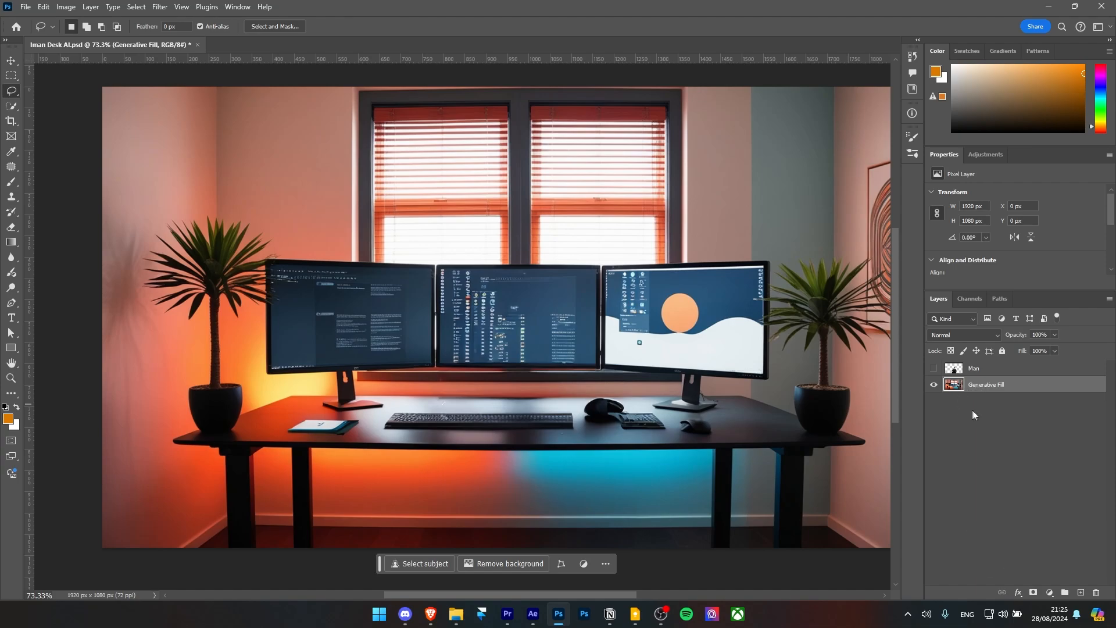
Select the desk, monitors and plants by lassoing around them with the Object Selection tool.
left_click(11, 105)
right_click(11, 105)
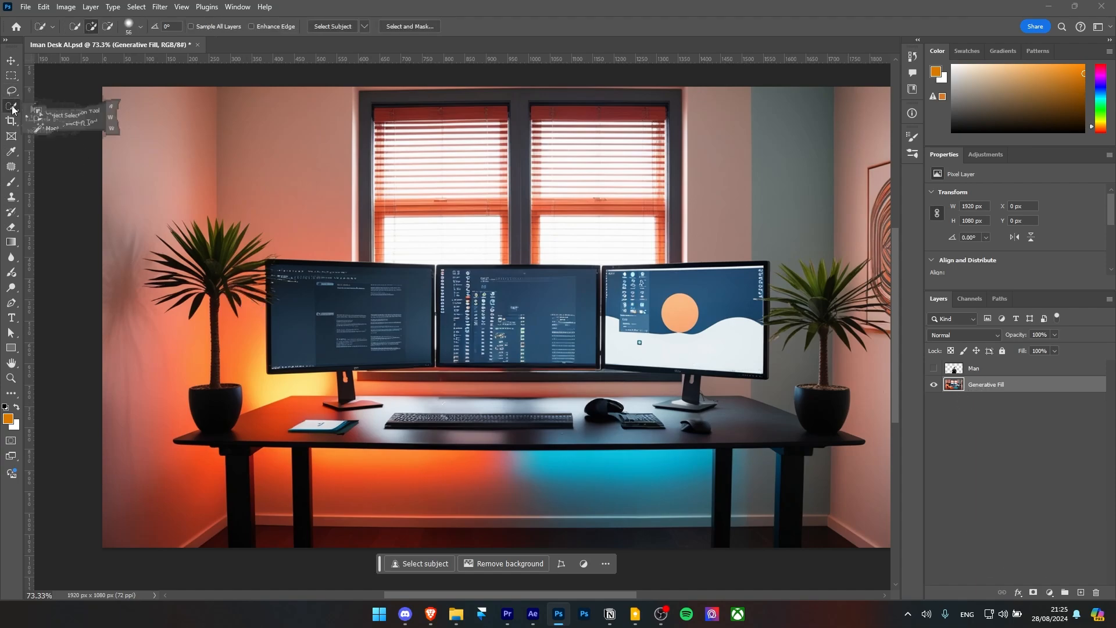
left_click(64, 106)
left_click_drag(217, 549, 204, 478)
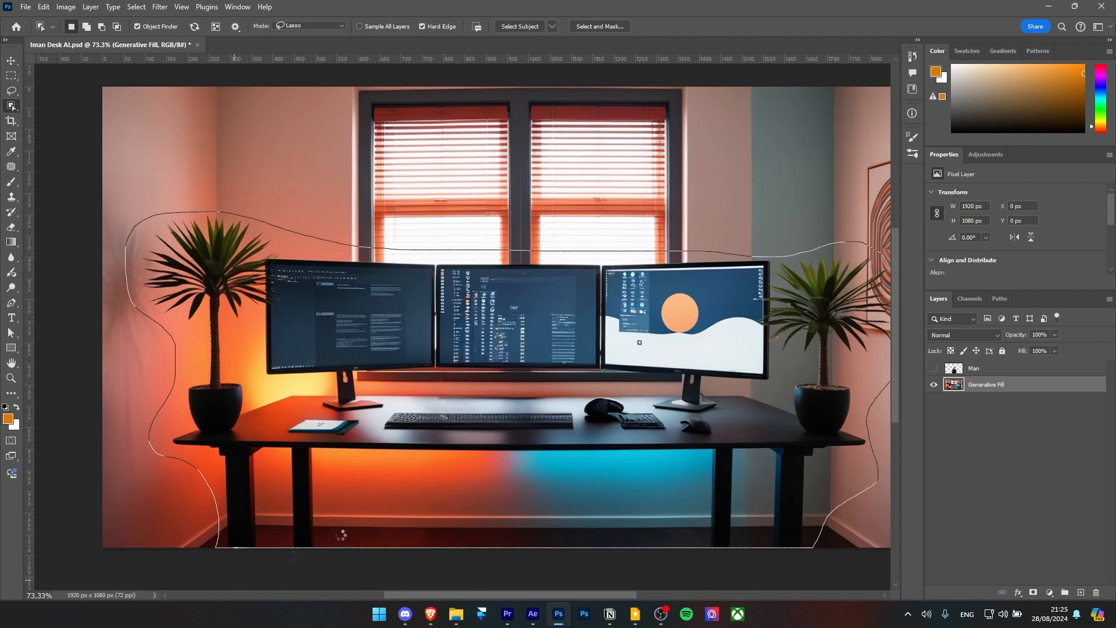
scroll(698, 502, "down", 2)
Refine the selection with the Quick Selection tool, excluding the floor between the desk legs and the window sill below the monitors.
right_click(11, 91)
right_click(11, 105)
left_click(64, 117)
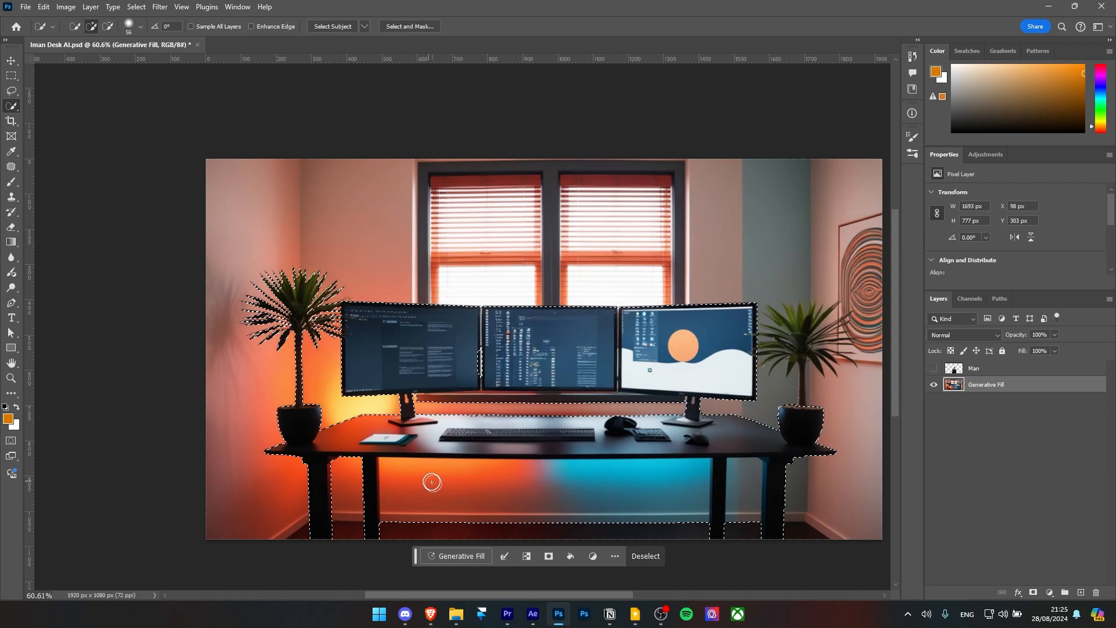
left_click_drag(432, 482, 468, 518)
left_click_drag(716, 457, 718, 476)
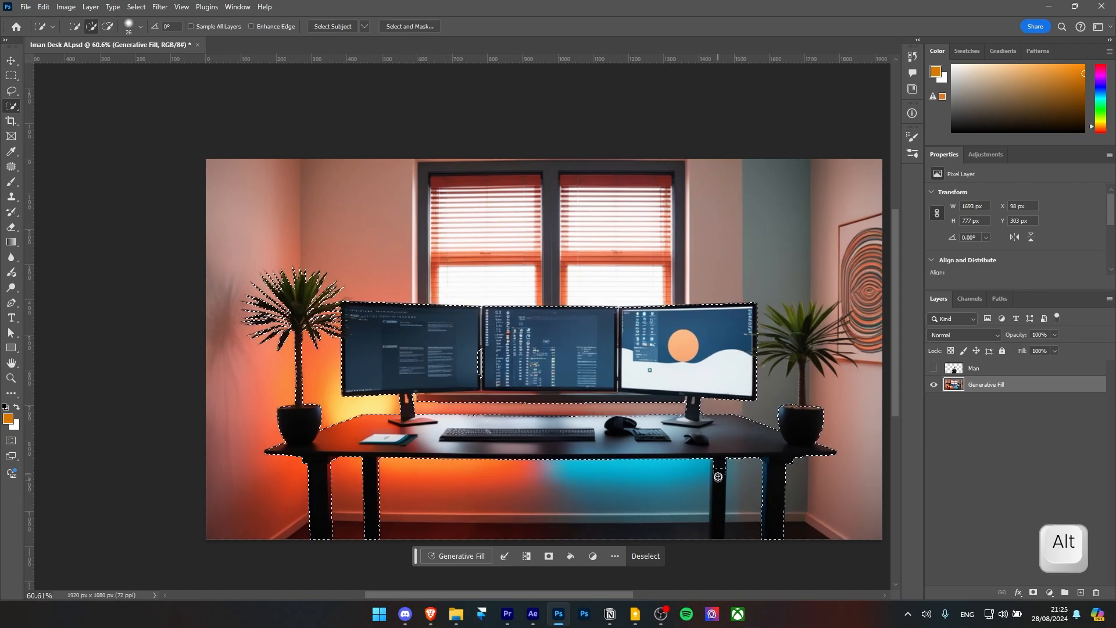
scroll(792, 463, "up", 3)
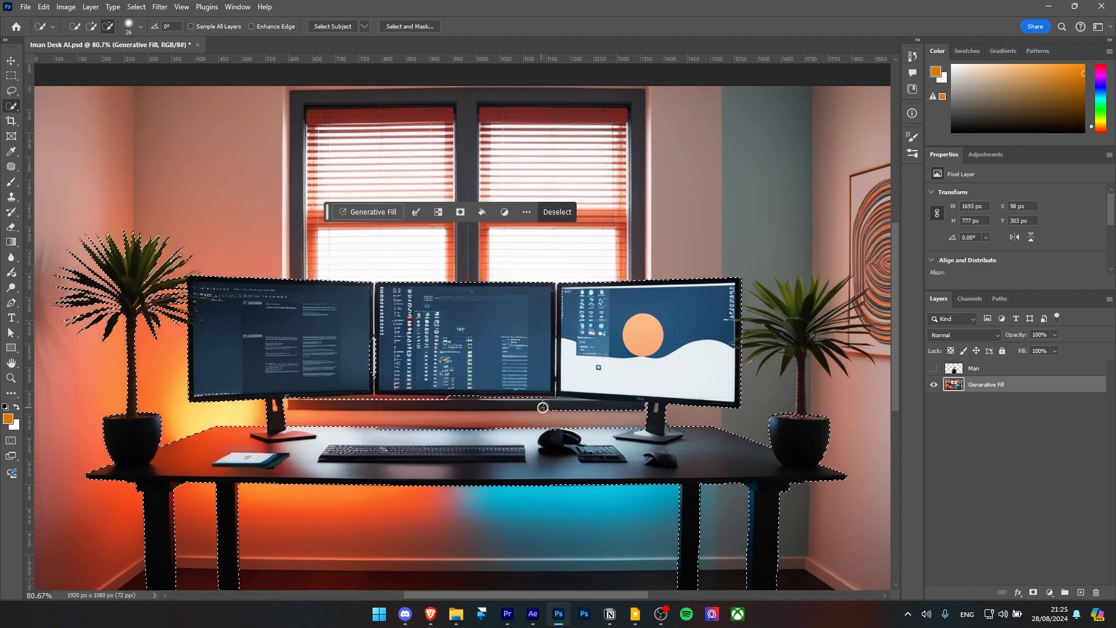
left_click_drag(542, 407, 648, 408)
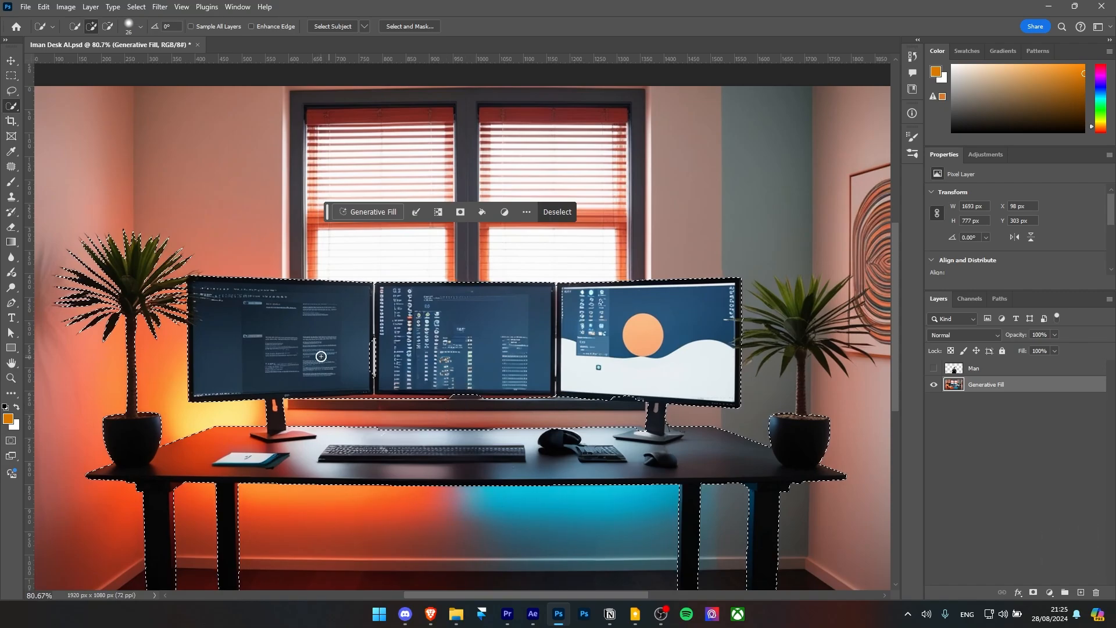
Add the right plant's leaves and trunk to the selection with the Quick Selection tool, and subtract the floor beside the right desk leg.
scroll(790, 390, "up", 2)
left_click_drag(788, 389, 623, 429)
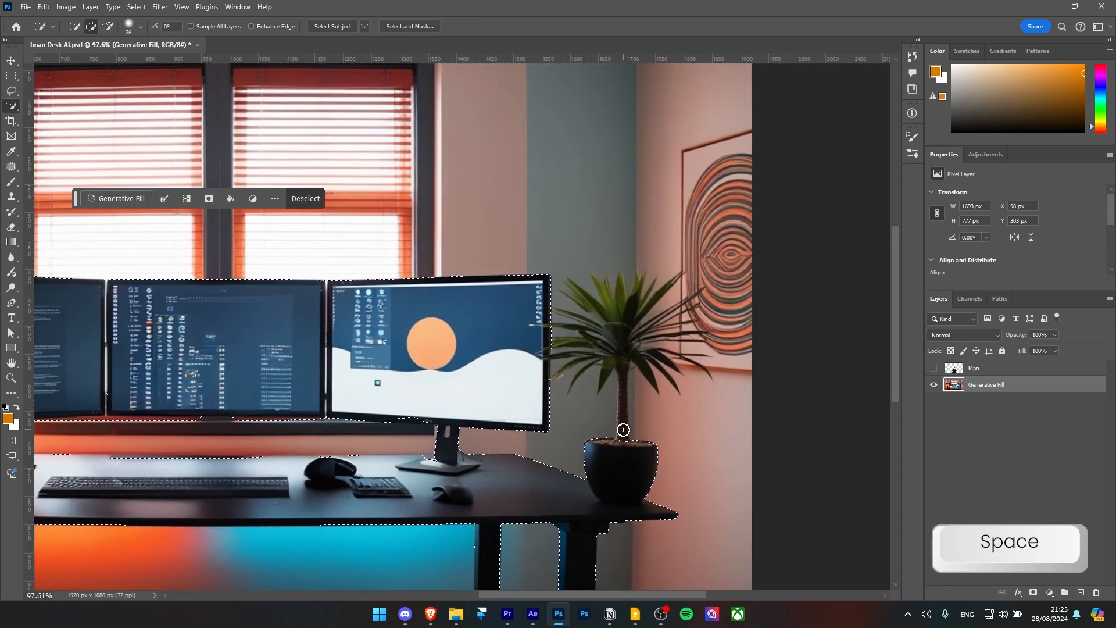
left_click_drag(622, 352, 666, 356)
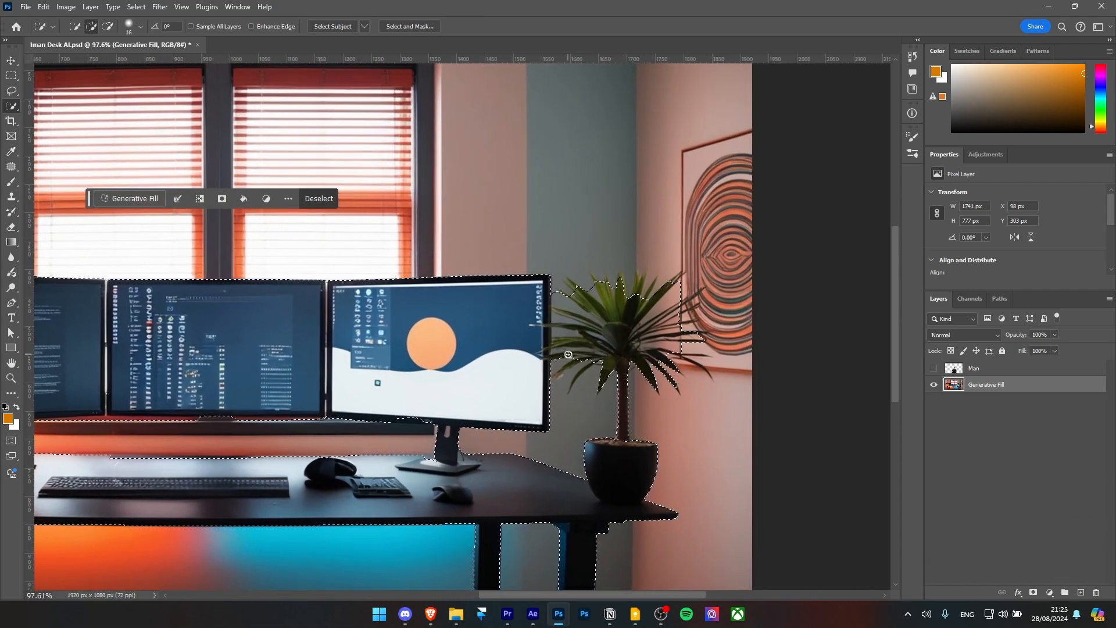
scroll(530, 440, "down", 3)
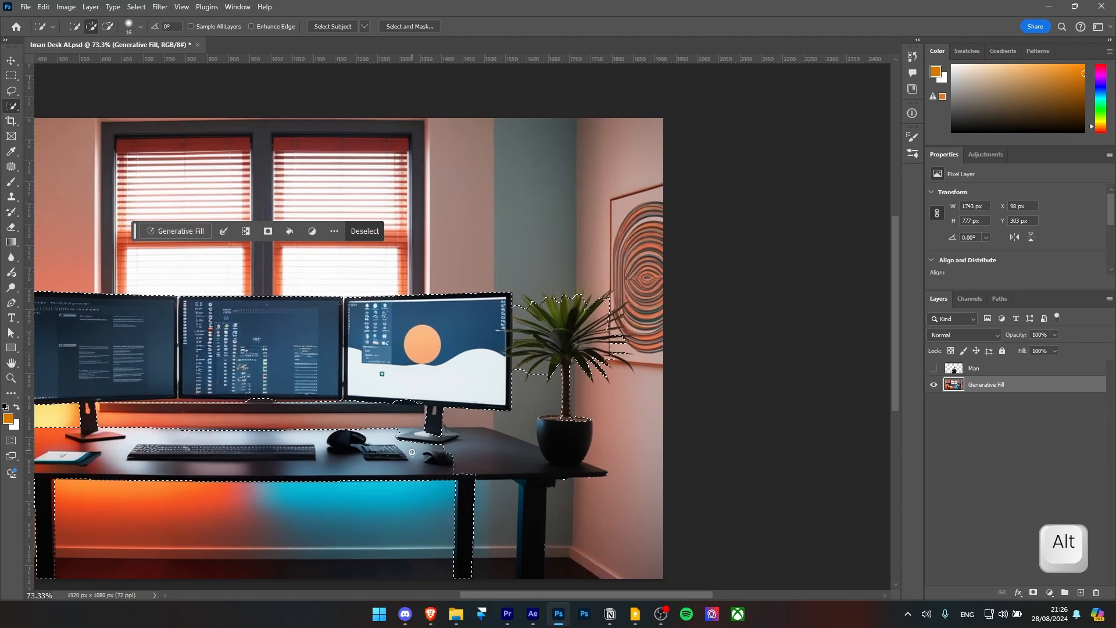
key("alt")
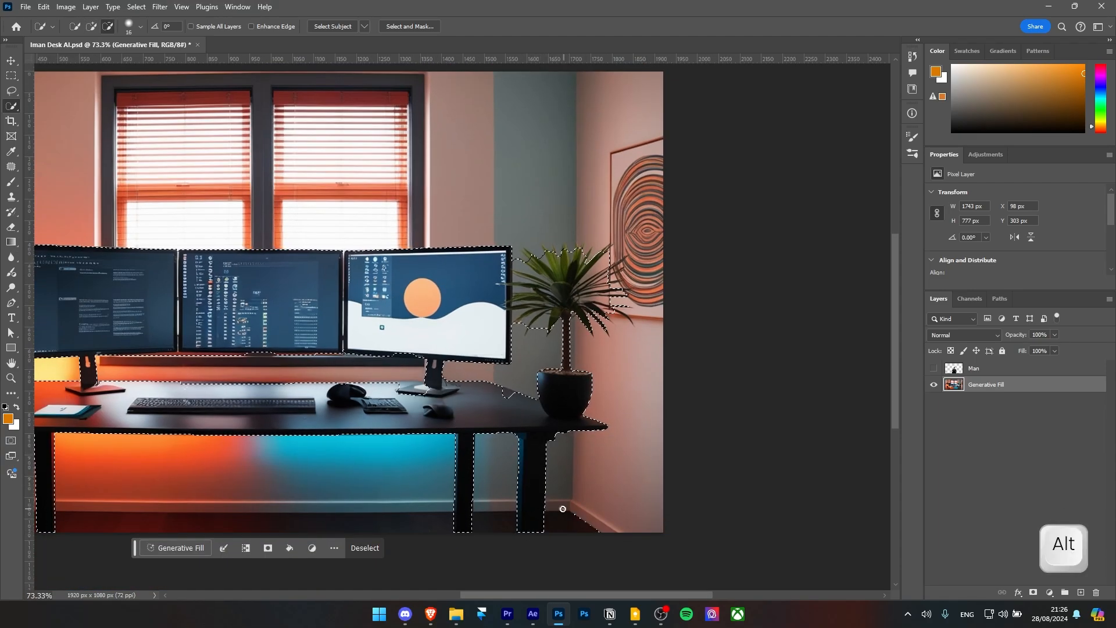
scroll(572, 514, "up", 1)
left_click_drag(311, 419, 578, 393)
scroll(573, 400, "down", 2)
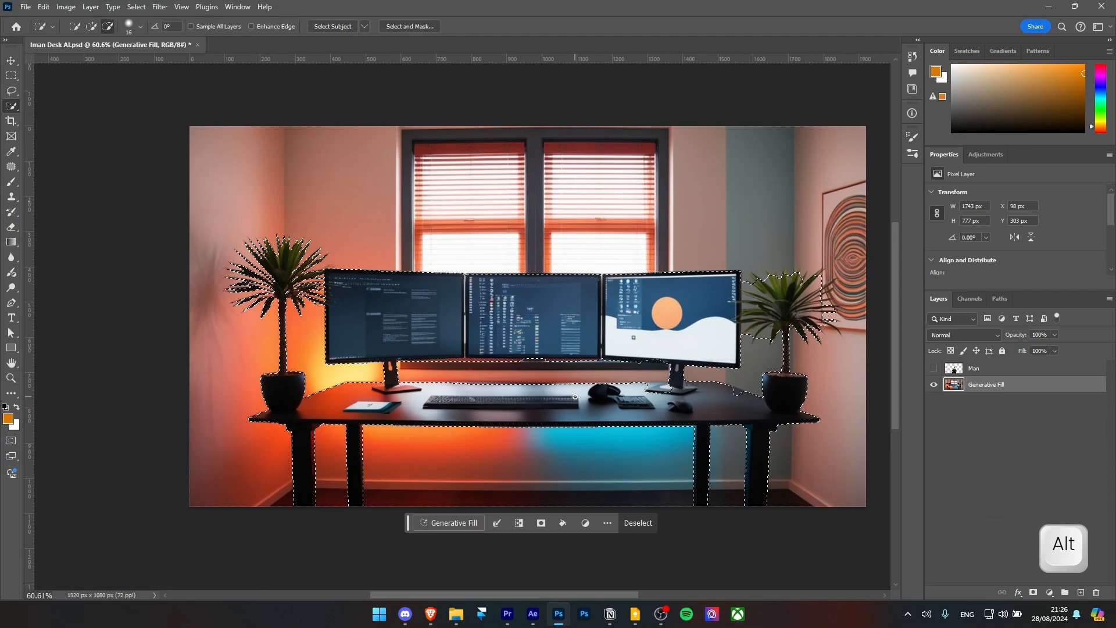
In Select and Mask, refine the right plant's leaf edges and the right monitor's edge, with the overlay opacity at 73%.
left_click(409, 27)
key("alt")
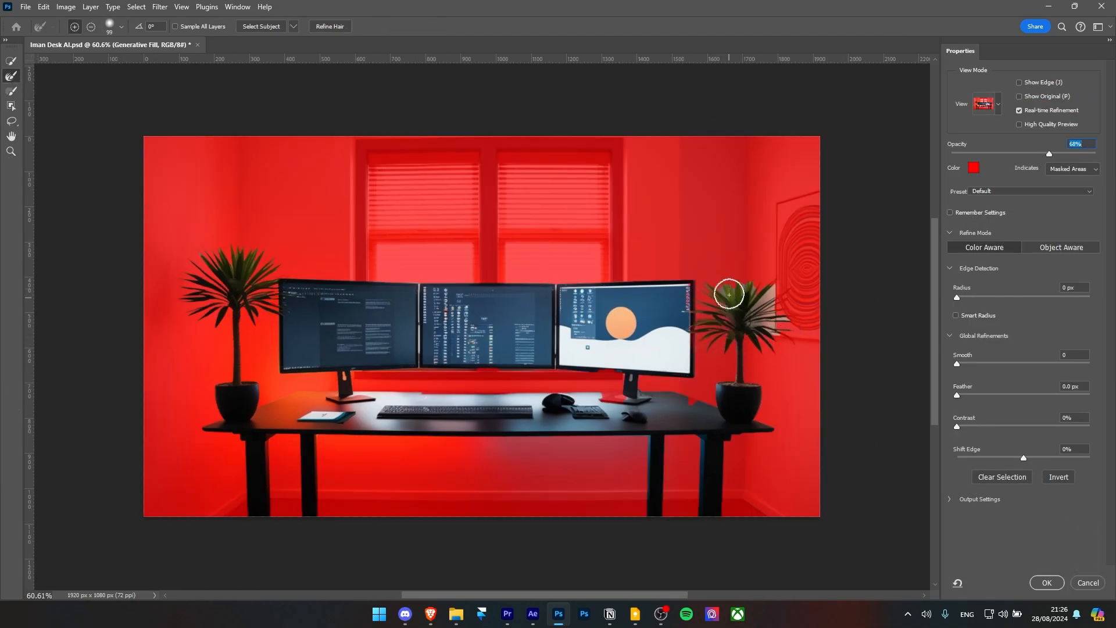
mouse_move(729, 294)
left_mouse_down()
mouse_move(743, 335)
mouse_move(763, 291)
left_mouse_up()
key("alt")
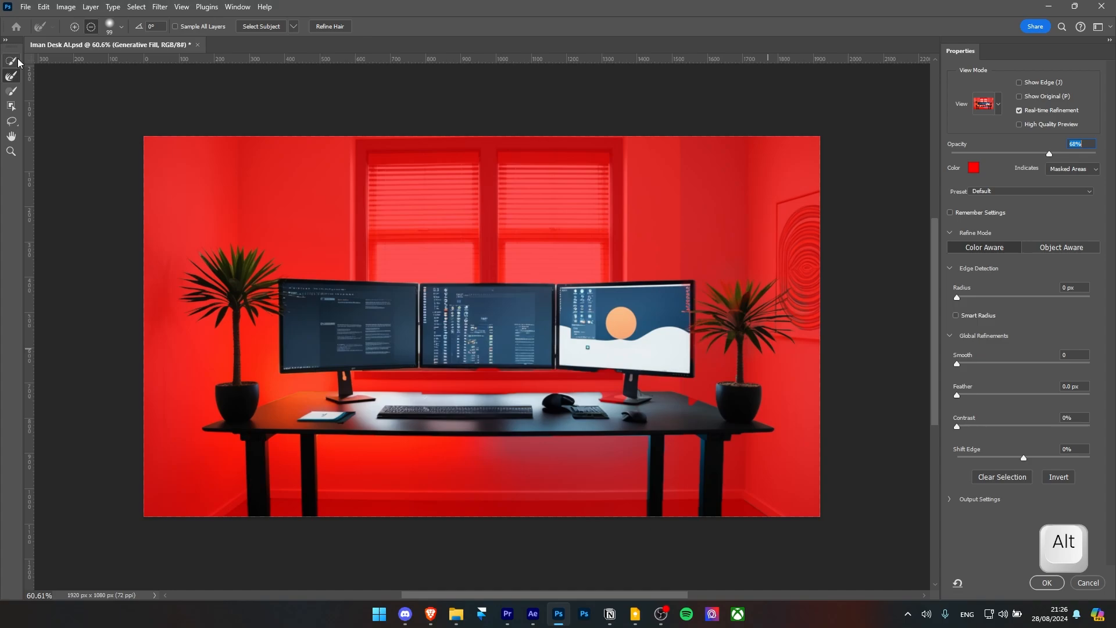
key("w")
key("alt")
left_click_drag(685, 313, 678, 280)
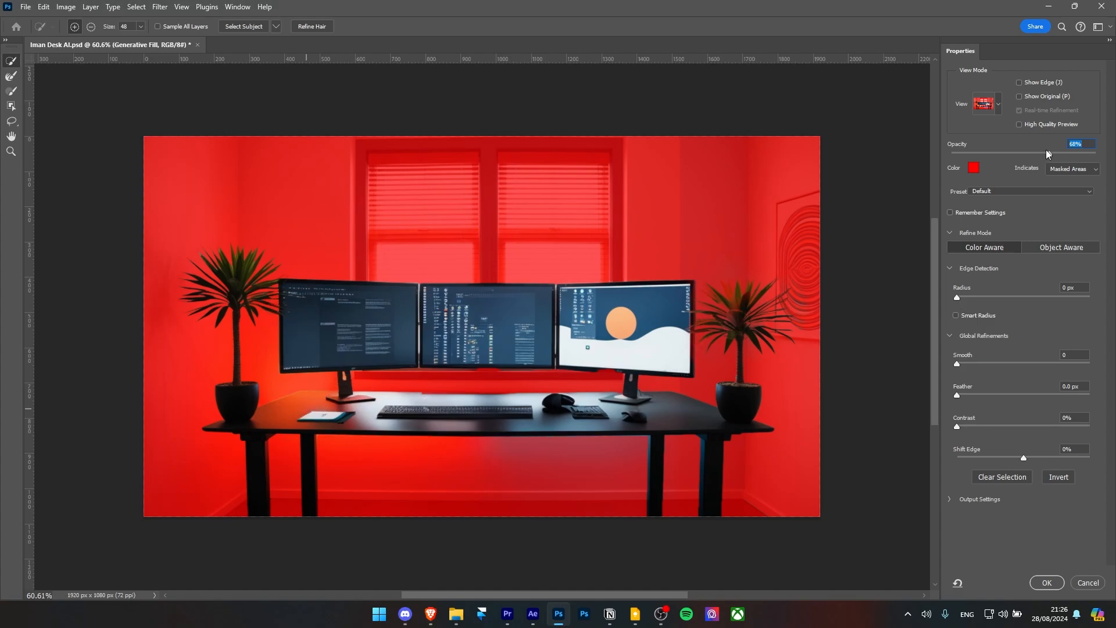
left_click_drag(1040, 156, 1056, 155)
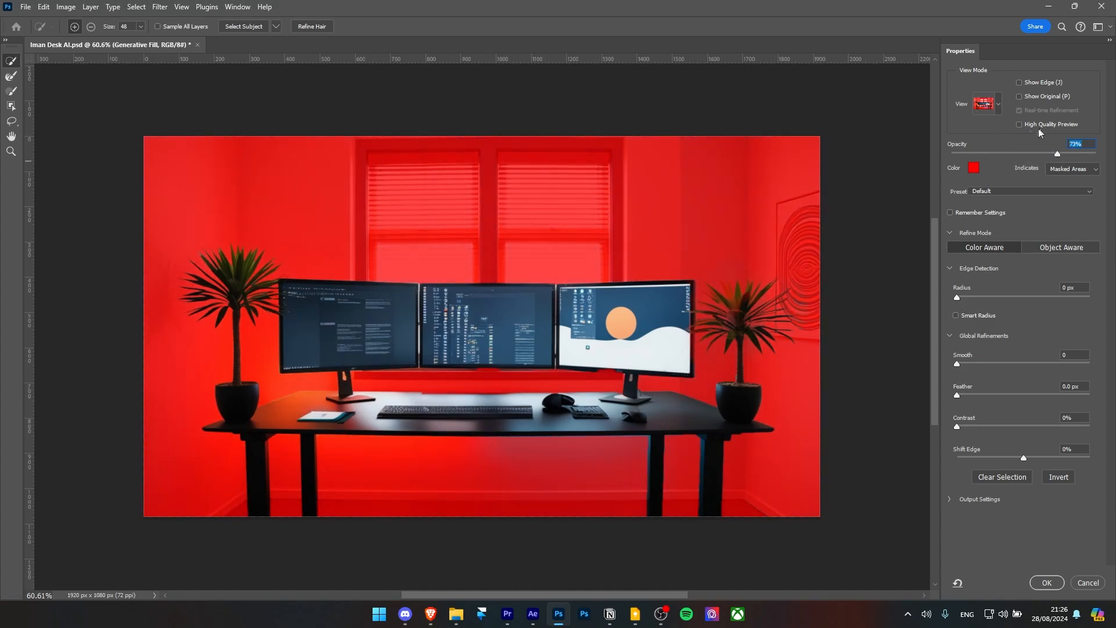
left_click(1046, 583)
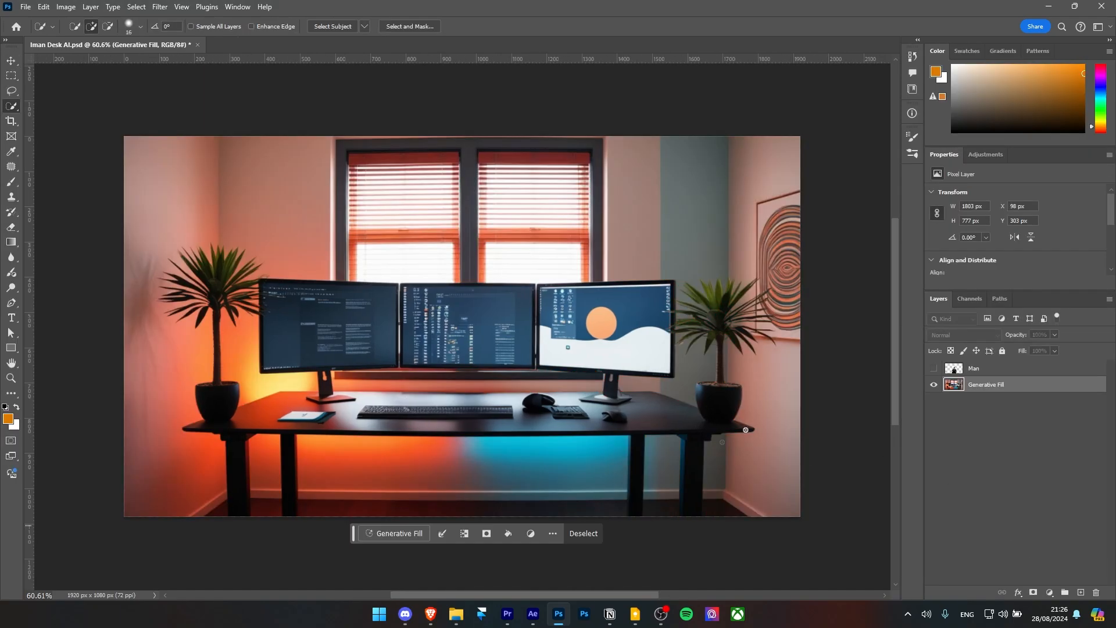
Reopen Select and Mask to check the refined selection around the right plant.
key("alt+ctrl+r")
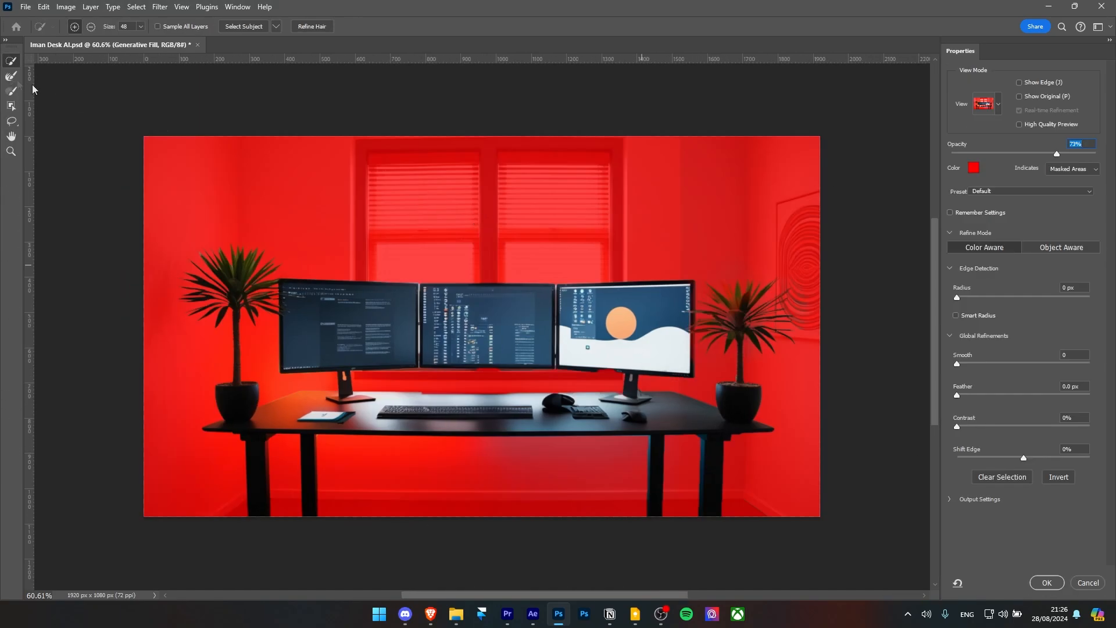
left_click(11, 75)
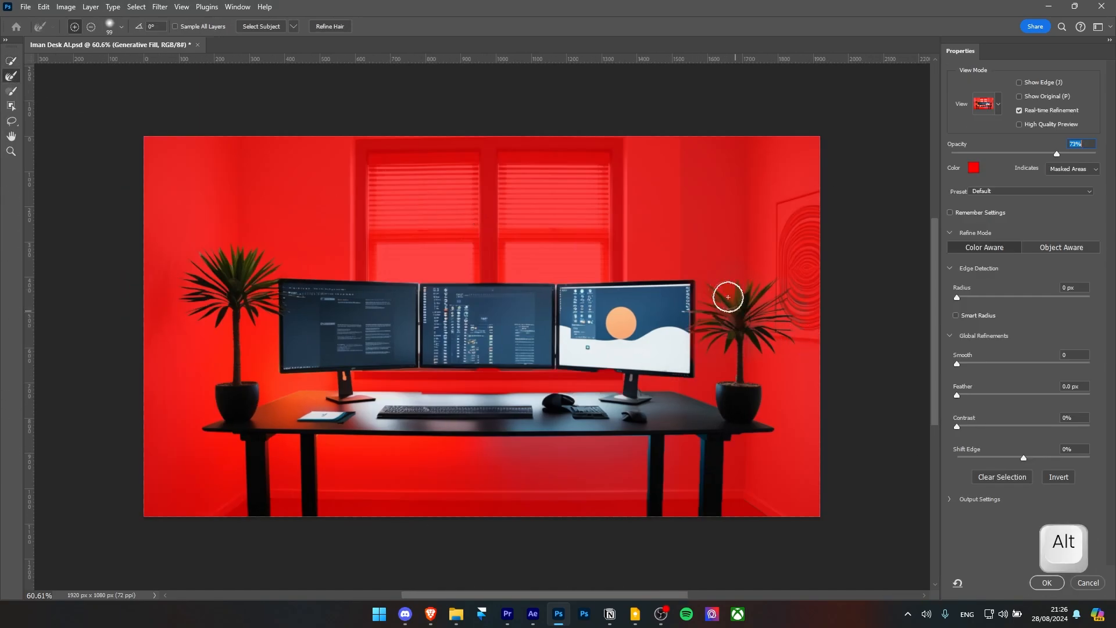
left_click(12, 61)
left_click(11, 75)
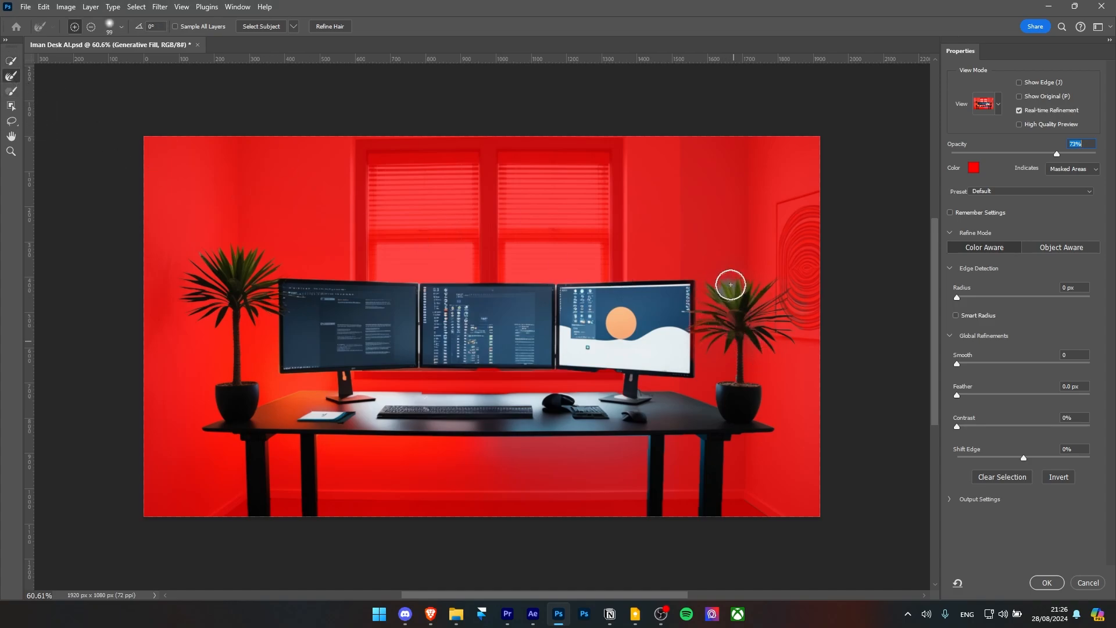
left_click(1045, 584)
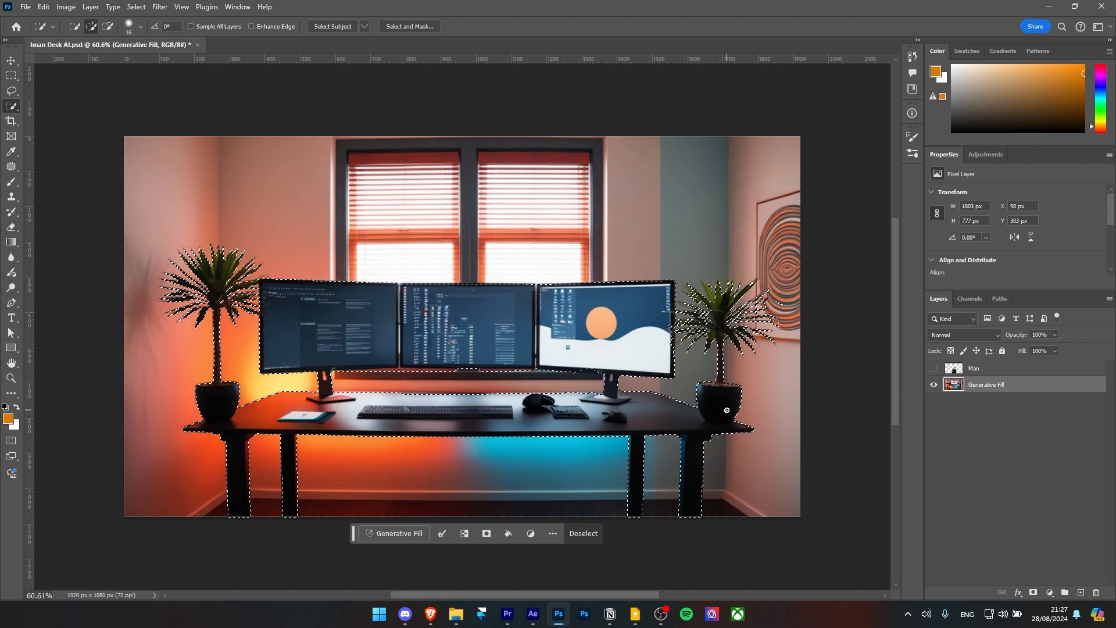
Copy the selected desk setup to a new layer and hide that layer.
key("ctrl+j")
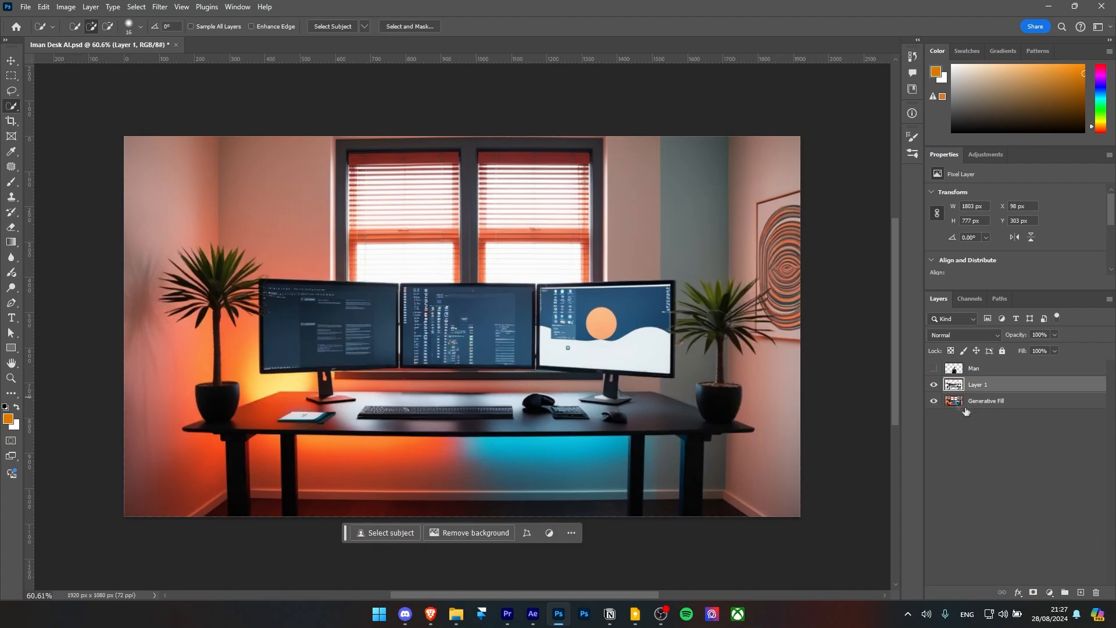
left_click(934, 386)
left_click(934, 386)
left_click(934, 401)
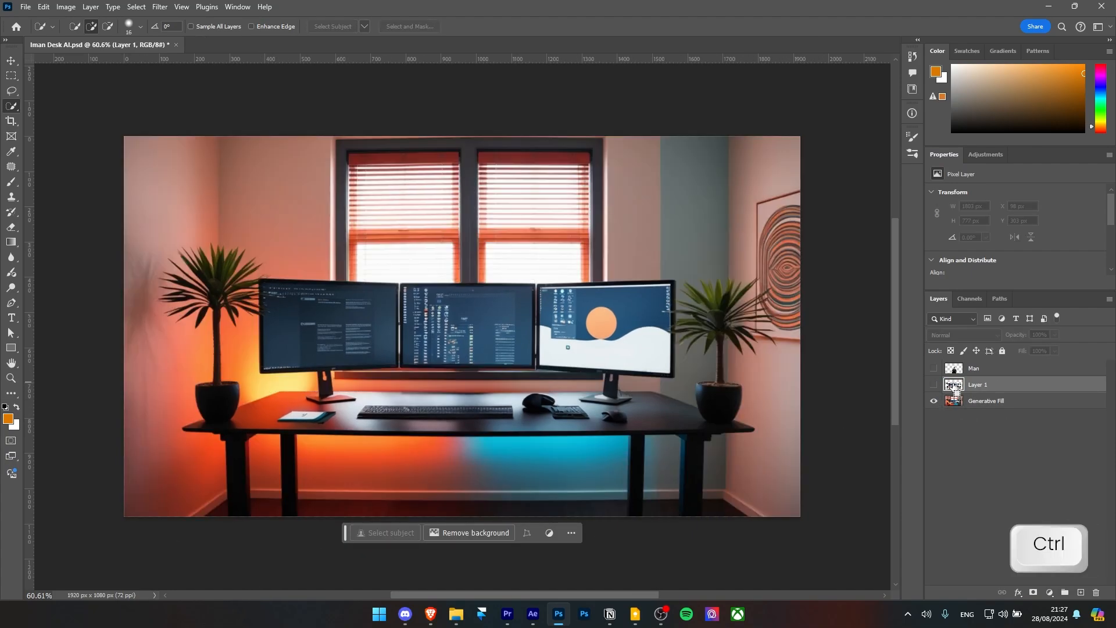
Load Layer 1's outline as a selection on the Generative Fill layer and expand it by 15 pixels.
left_click(952, 389, "ctrl")
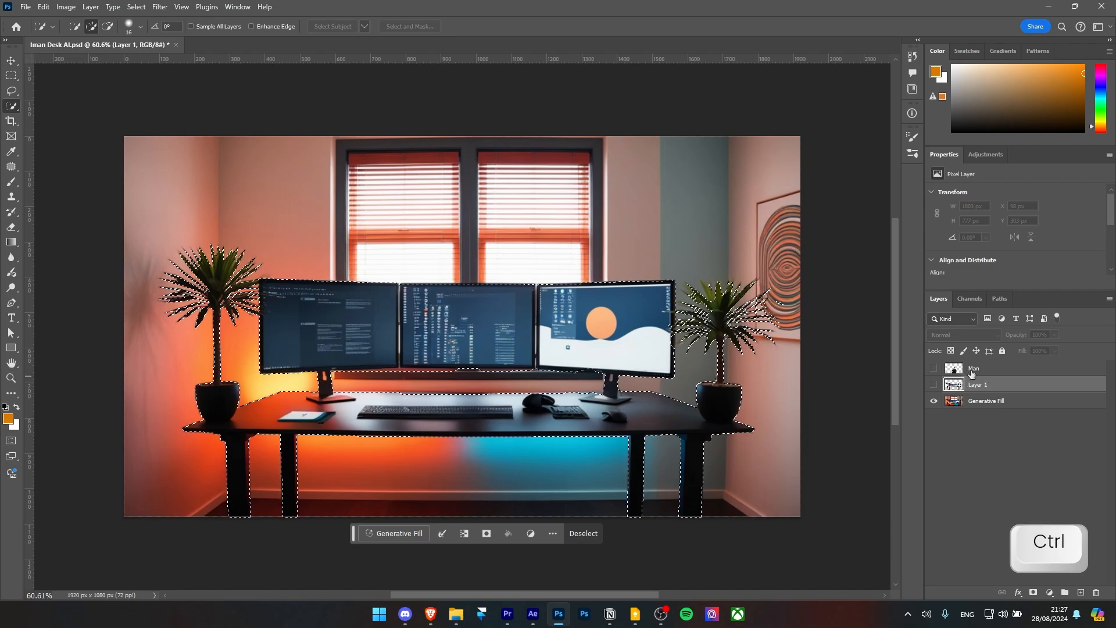
left_click(982, 401)
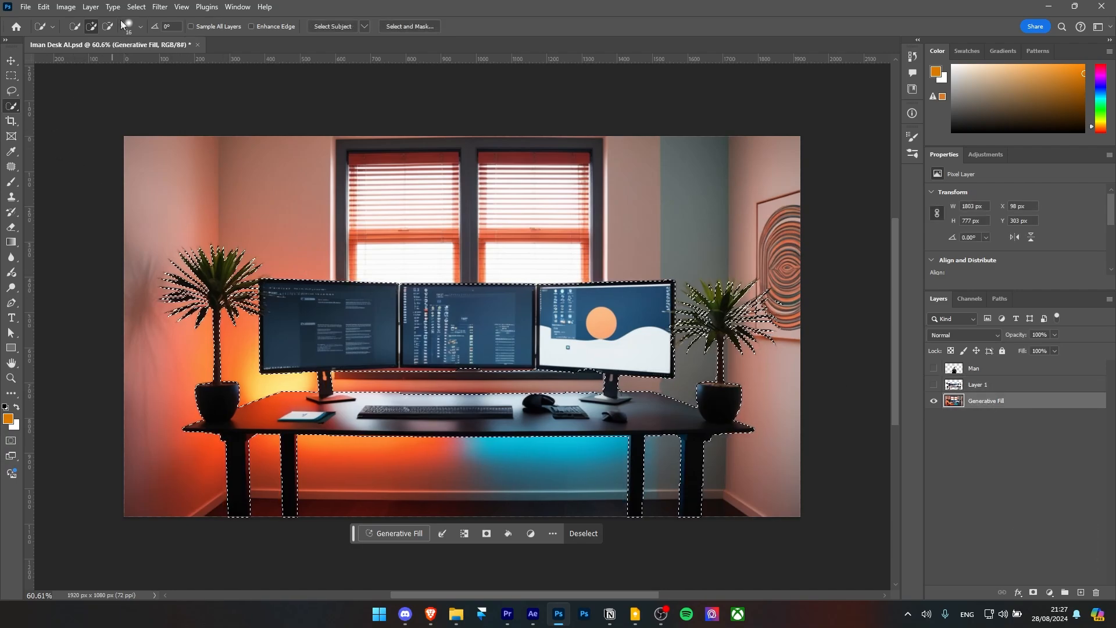
left_click(136, 6)
mouse_move(145, 174)
left_click(250, 205)
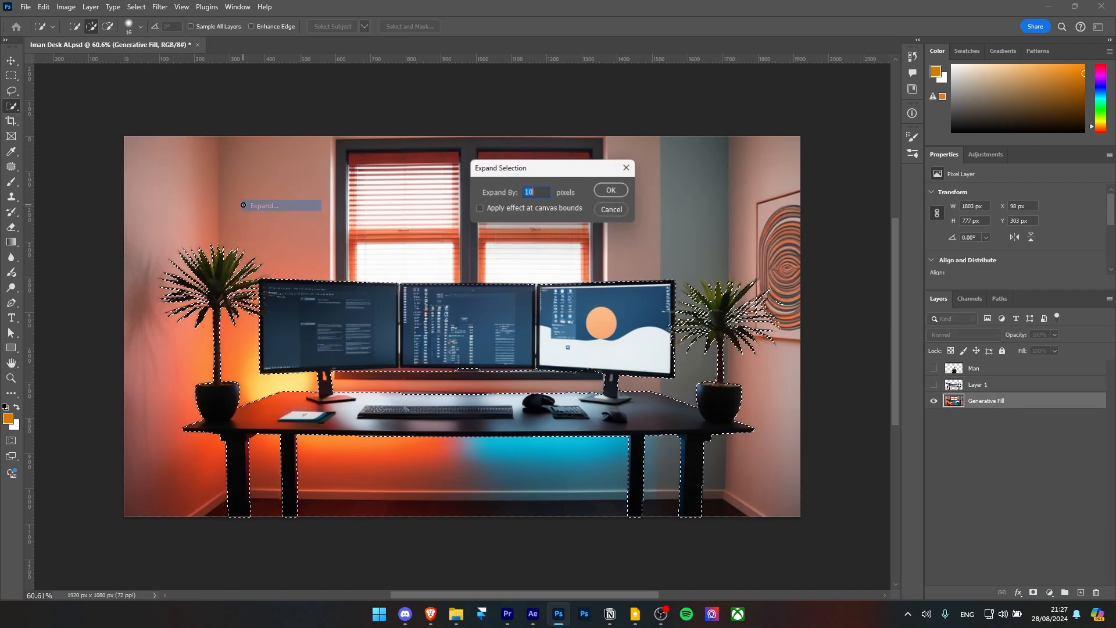
type("15")
key("Return")
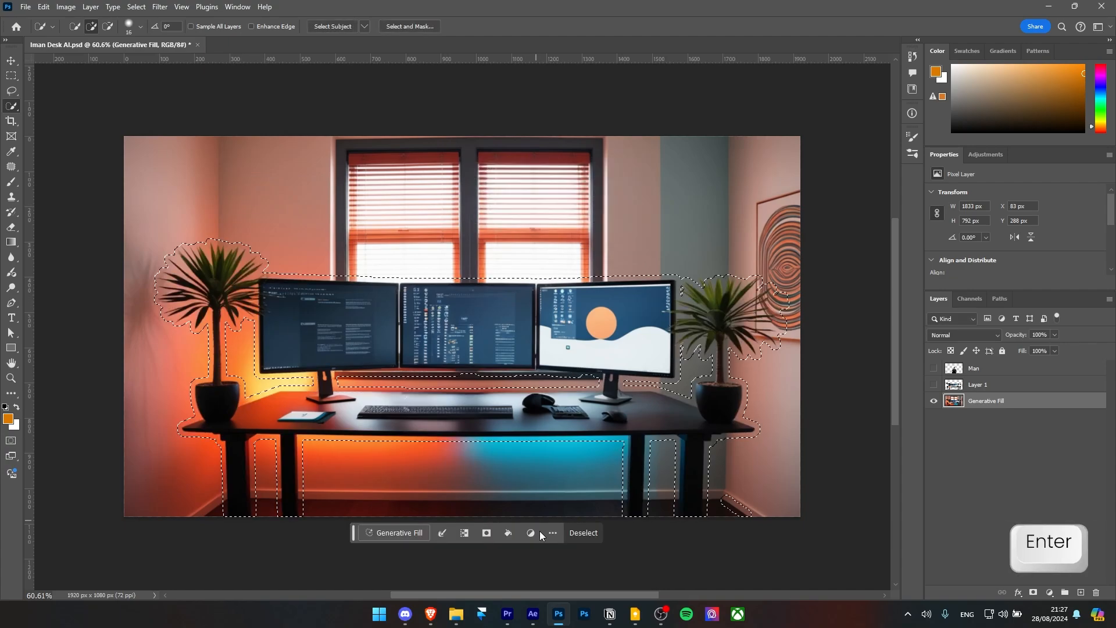
Remove the desk setup with Generative Fill without a prompt, using the third variation, and merge the fill with the layer below.
left_click(383, 533)
left_click(593, 532)
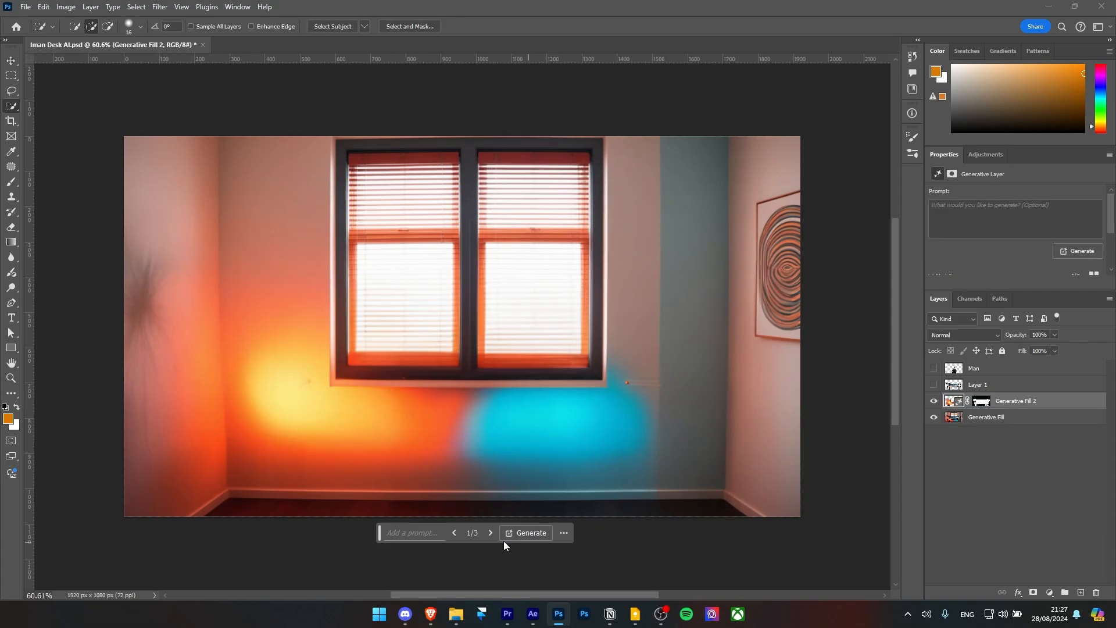
left_click(490, 534)
left_click(490, 536)
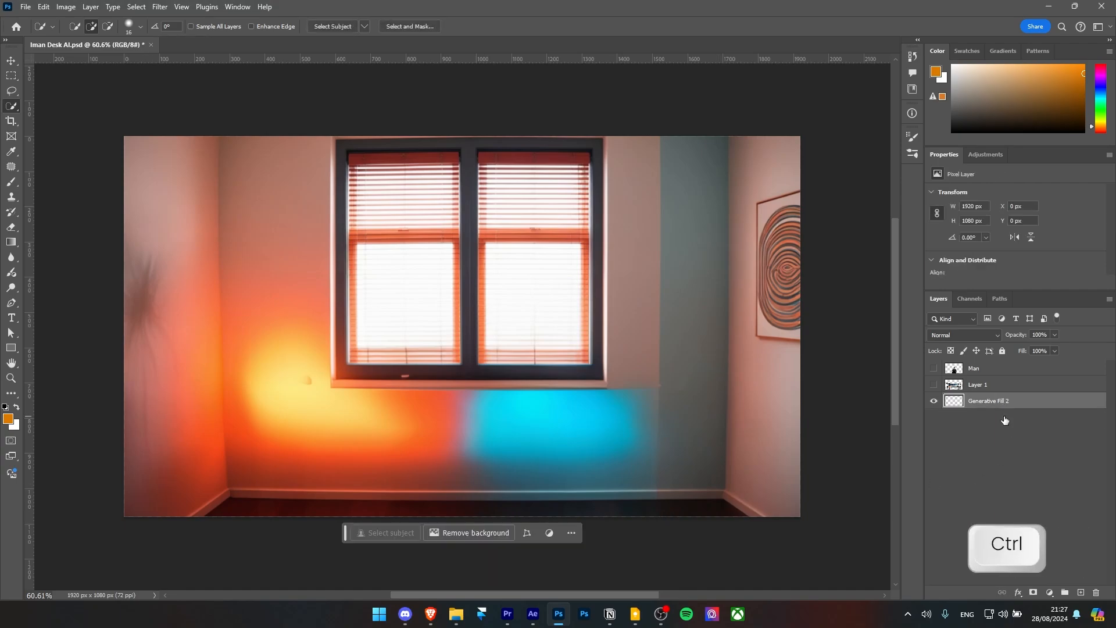
key("ctrl+e")
Rename the merged background layer as BG and the desk cutout layer as Desk.
double_click(985, 401)
key("Caps_Lock")
type("BG")
key("Return")
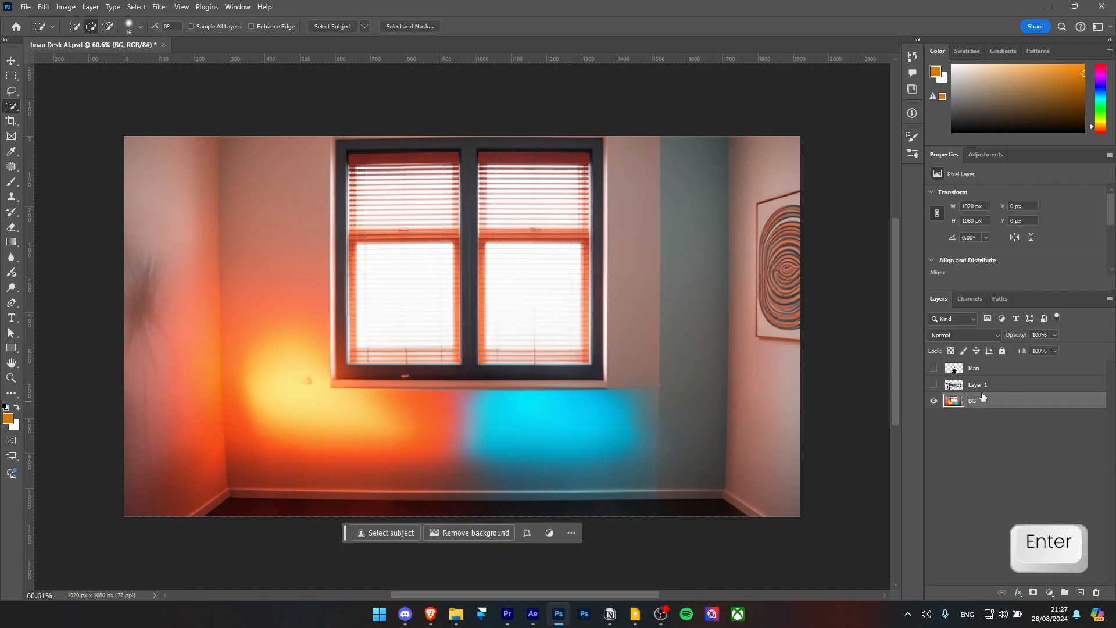
double_click(978, 385)
type("Desk")
key("Return")
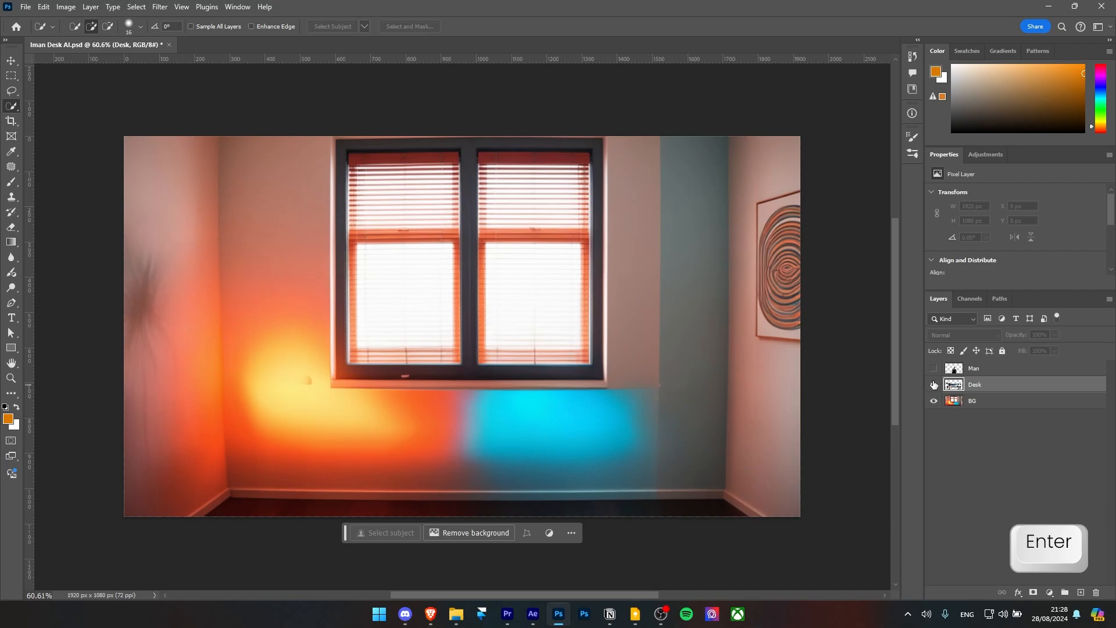
Turn on the visibility of the Desk and Man layers to check the layered scene.
left_click(934, 384)
left_click(934, 368)
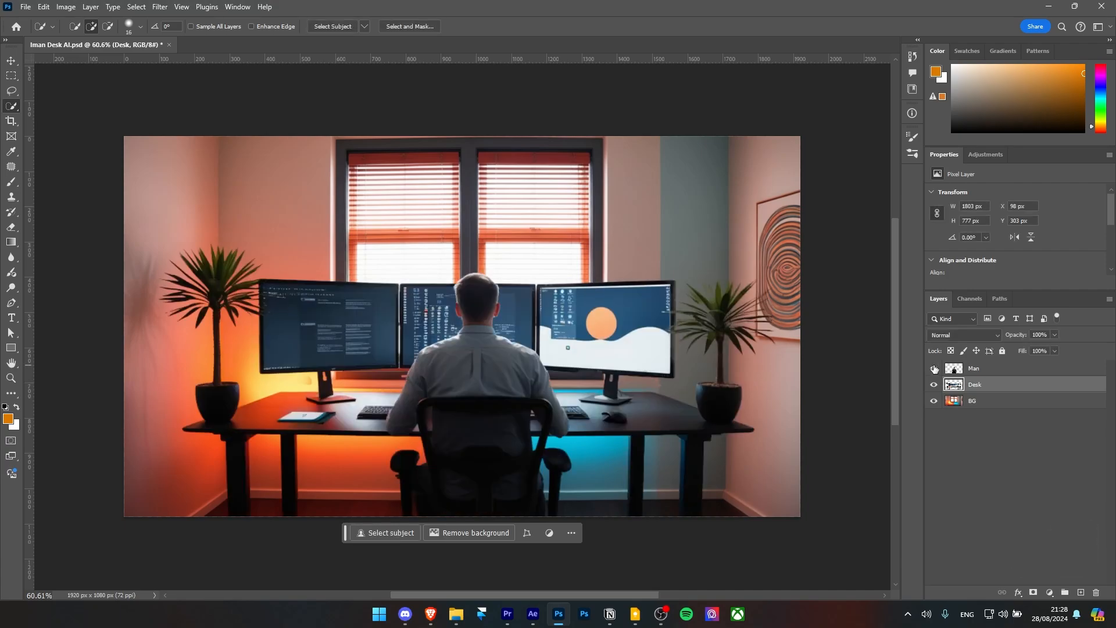
left_click(934, 368)
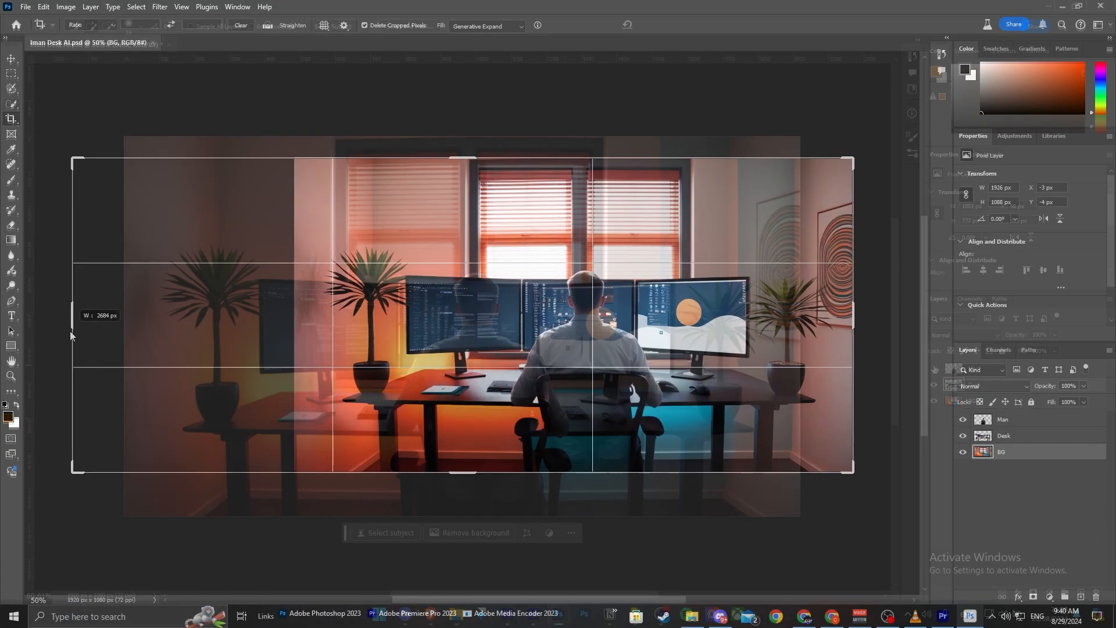
Extend the canvas on both sides to about 3096 px wide using Generative Expand without a prompt.
left_click_drag(70, 330, 43, 332)
left_click_drag(882, 314, 923, 293)
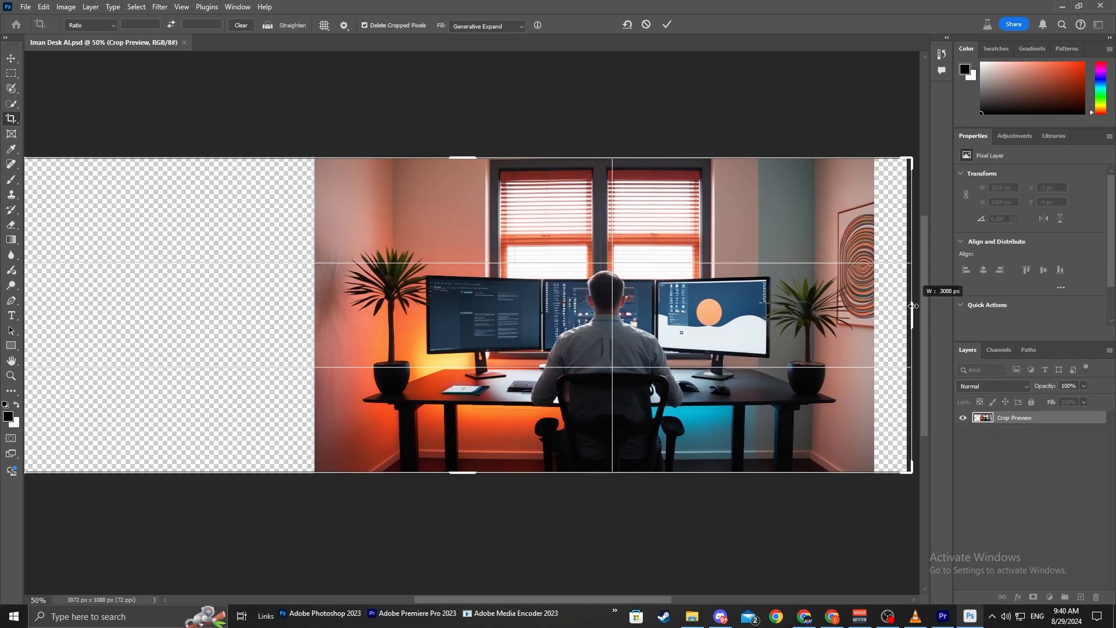
left_click(584, 496)
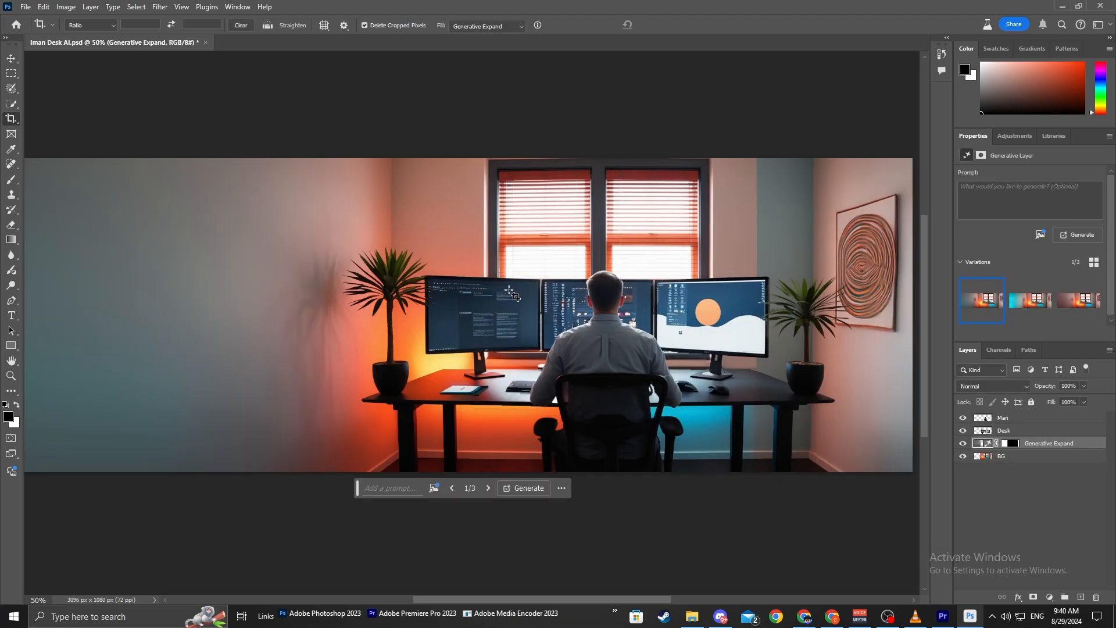
Merge the Generative Expand layer with the BG layer.
key("z")
left_click(527, 320, "alt")
left_click(1022, 458, "shift")
key("ctrl+e")
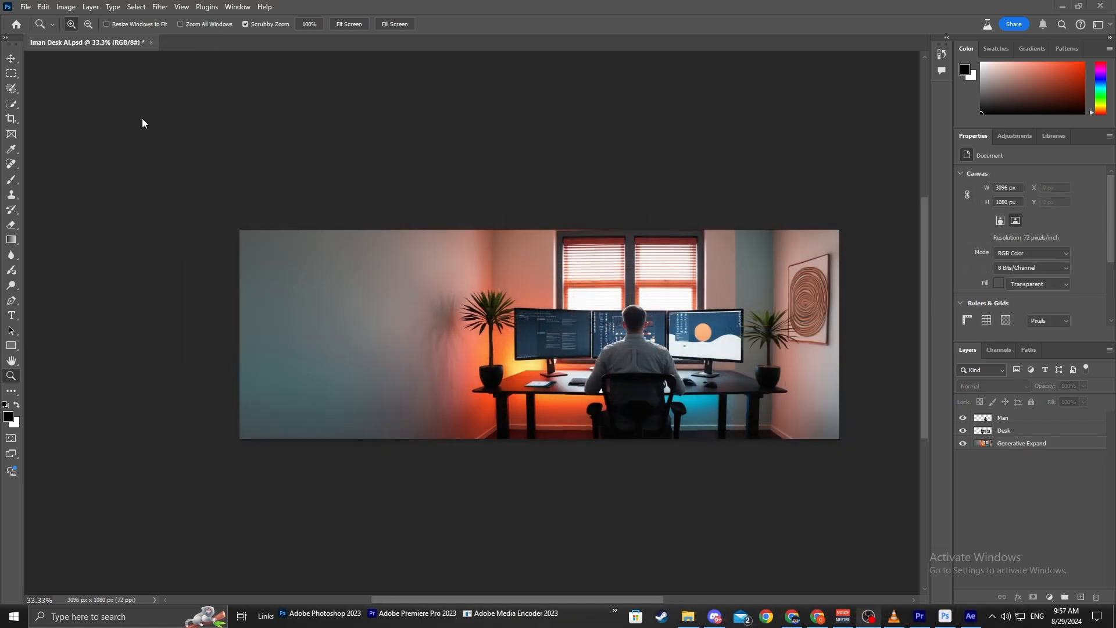
Save the document as a new Photoshop file named Iman Desk AI Expanded, with Maximize Compatibility on.
left_click(25, 9)
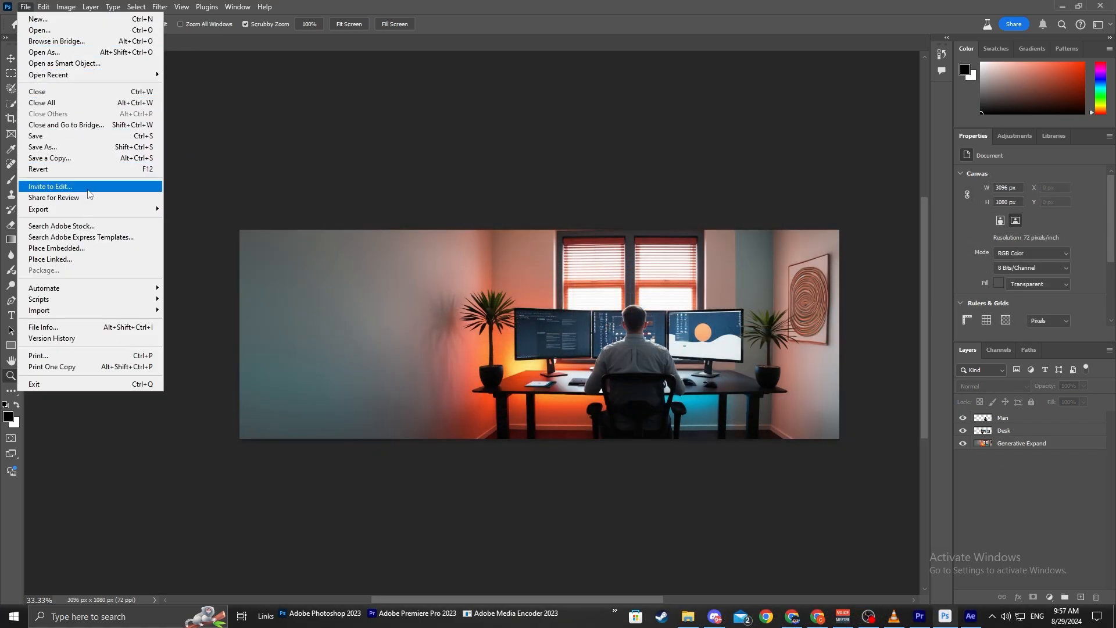
left_click(90, 149)
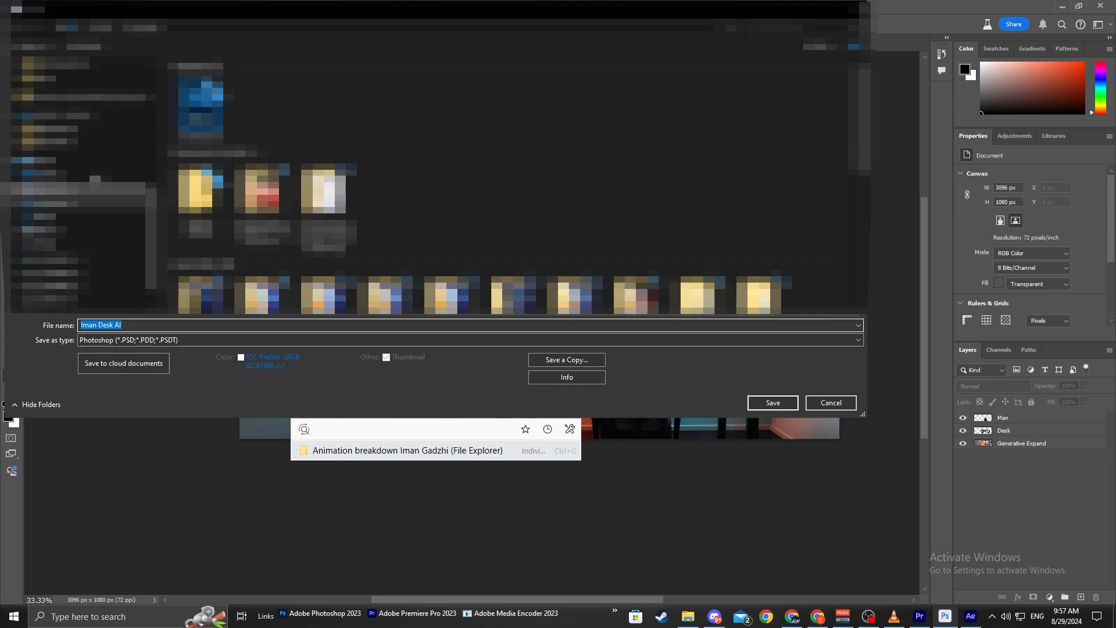
key("End")
type("Ex")
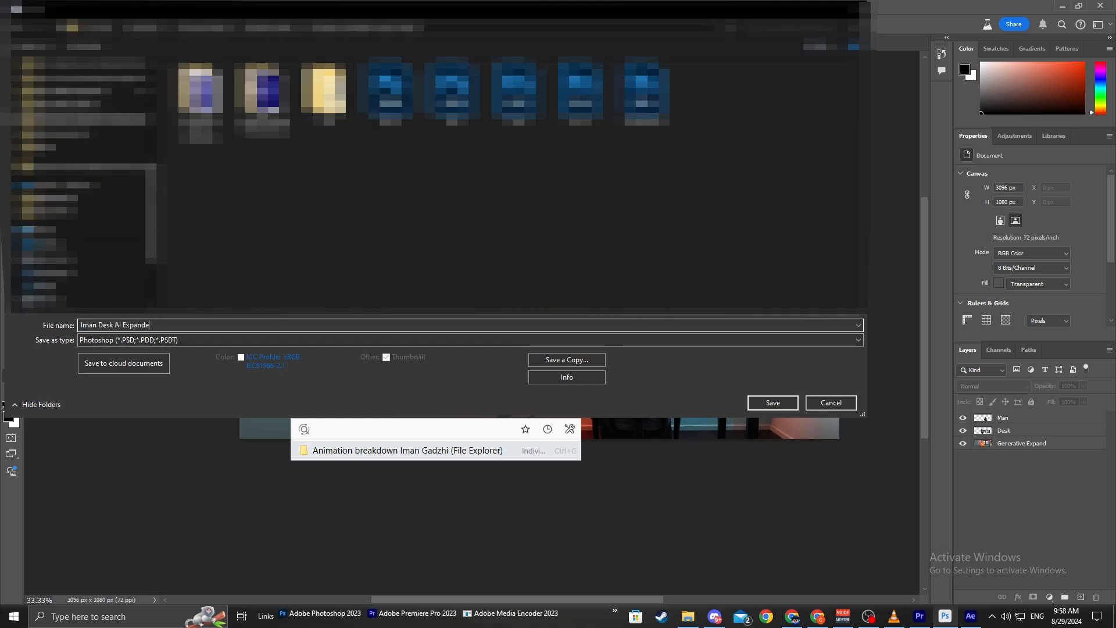
key("Return")
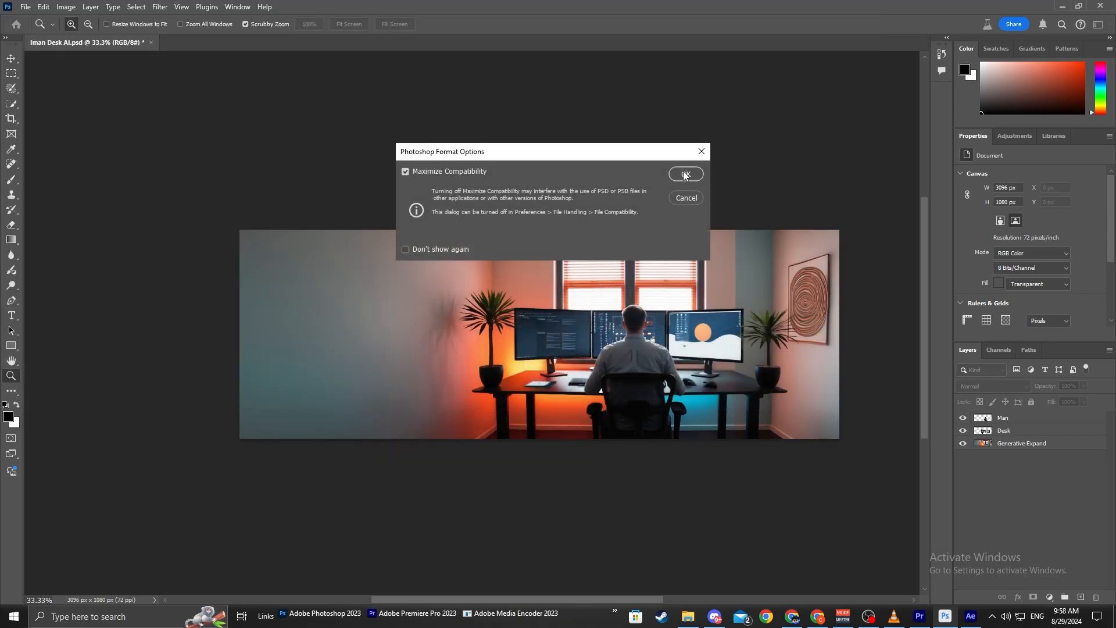
left_click(685, 174)
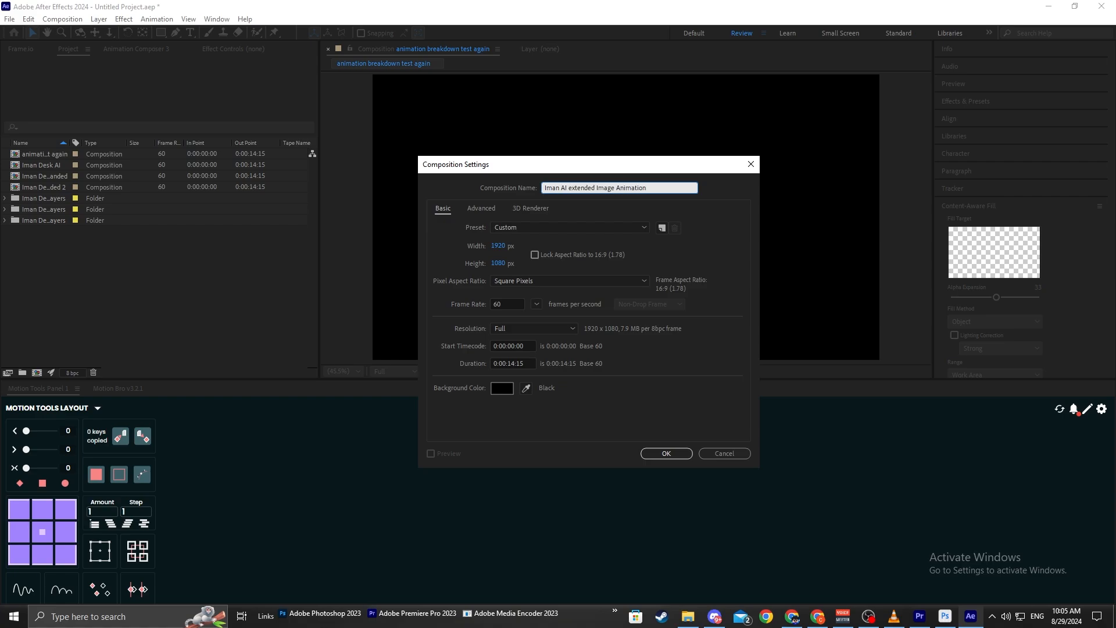
Create the Iman AI extended Image Animation composition and import Iman Desk AI Expanded.psd as a composition retaining layer sizes with editable layer styles.
left_click(630, 385)
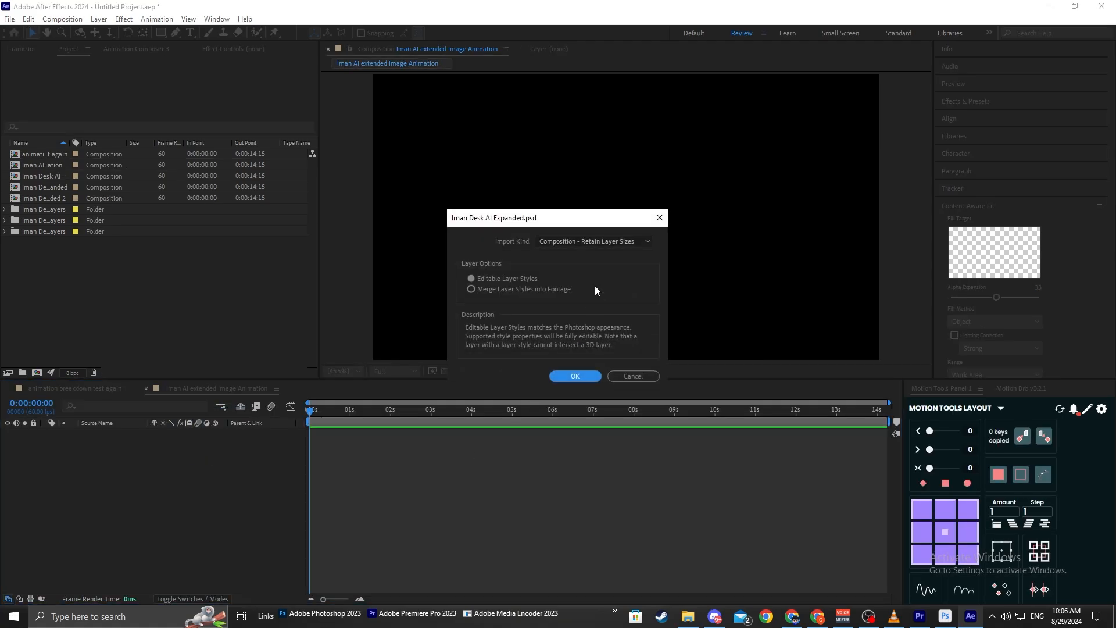
left_click(606, 241)
left_click(581, 279)
left_click(574, 376)
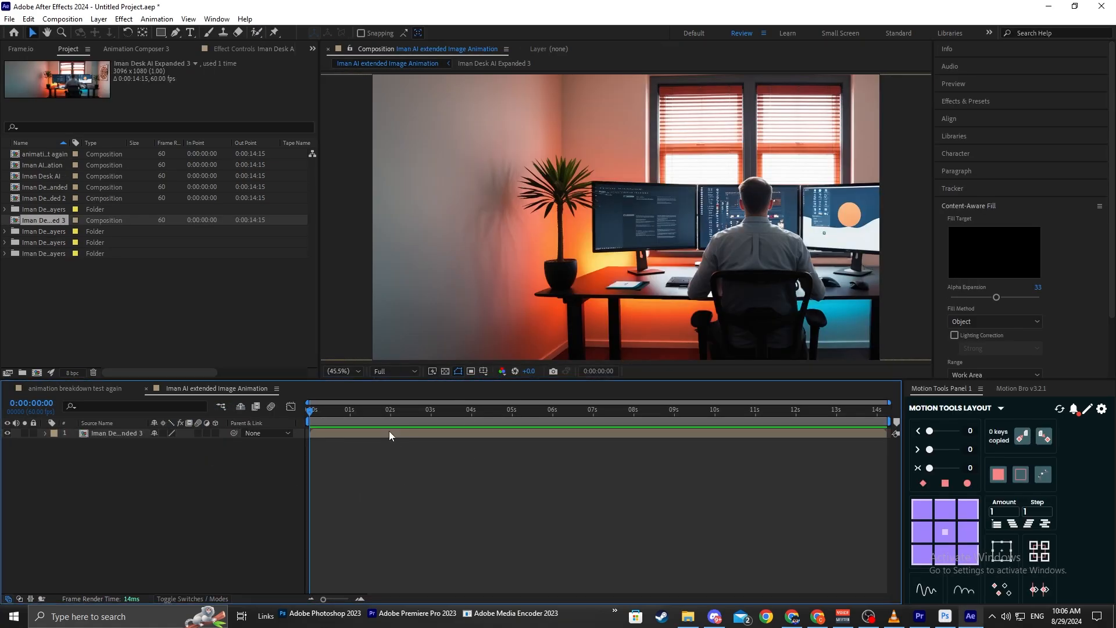
Copy the Man, Desk and Generative Expand layers out of the nested composition into Iman AI extended Image Animation, and delete the nested composition's layer.
double_click(123, 433)
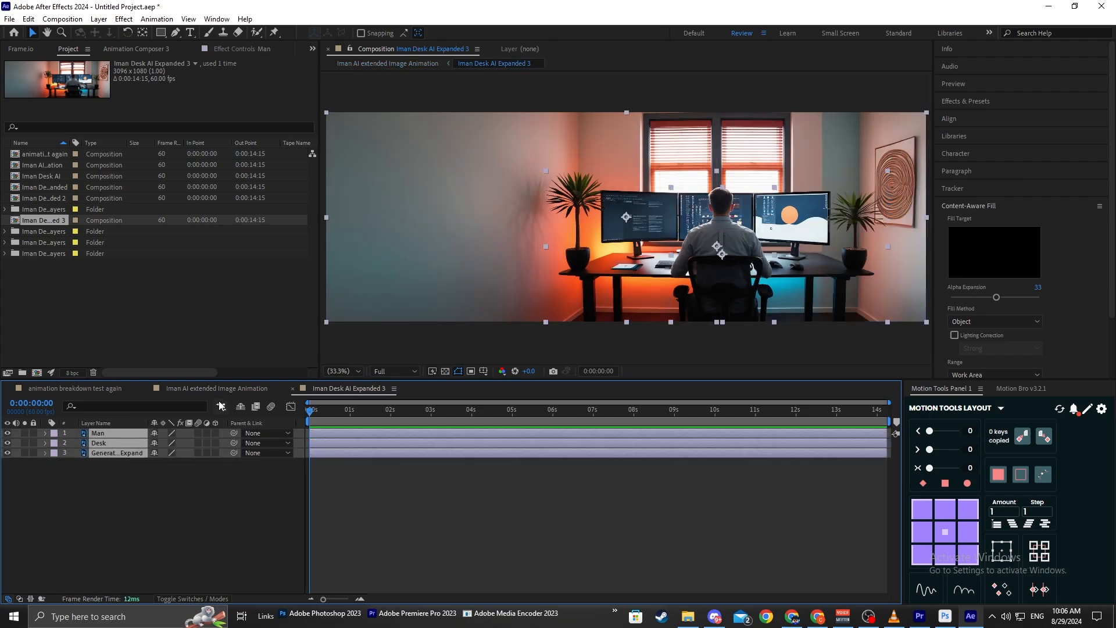
left_click(223, 388)
key("ctrl+v")
left_click(106, 463)
key("Delete")
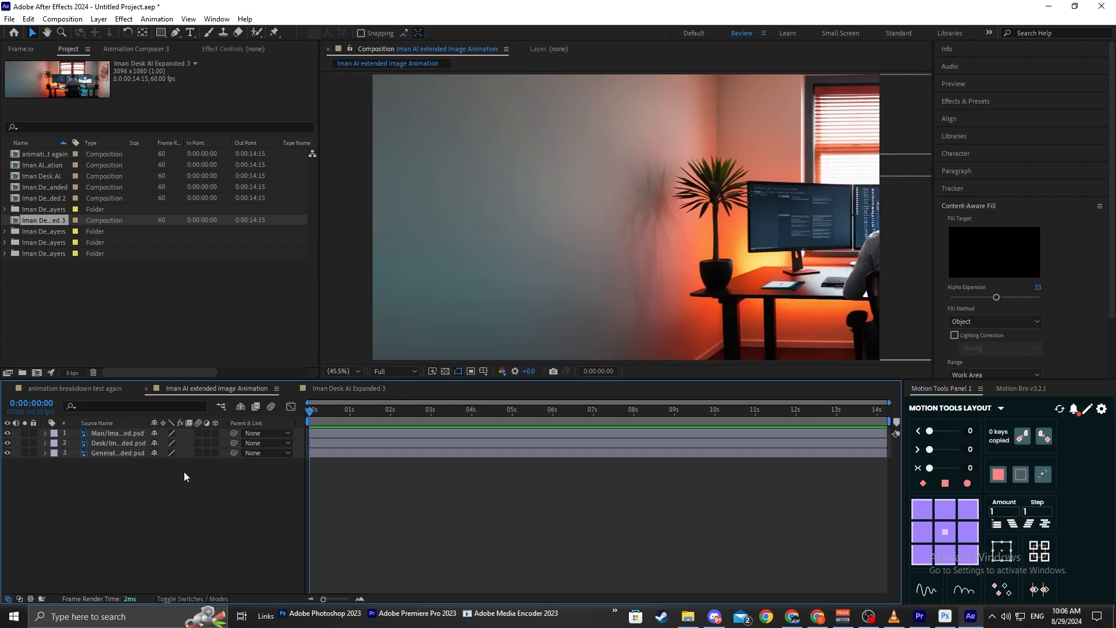
Try shifting the Man layer alone and the Desk and background layers together, undoing each position change.
left_click(137, 435)
key("p")
left_click_drag(160, 443, 96, 445)
key("ctrl+z")
left_click(121, 453)
left_click(119, 464, "shift")
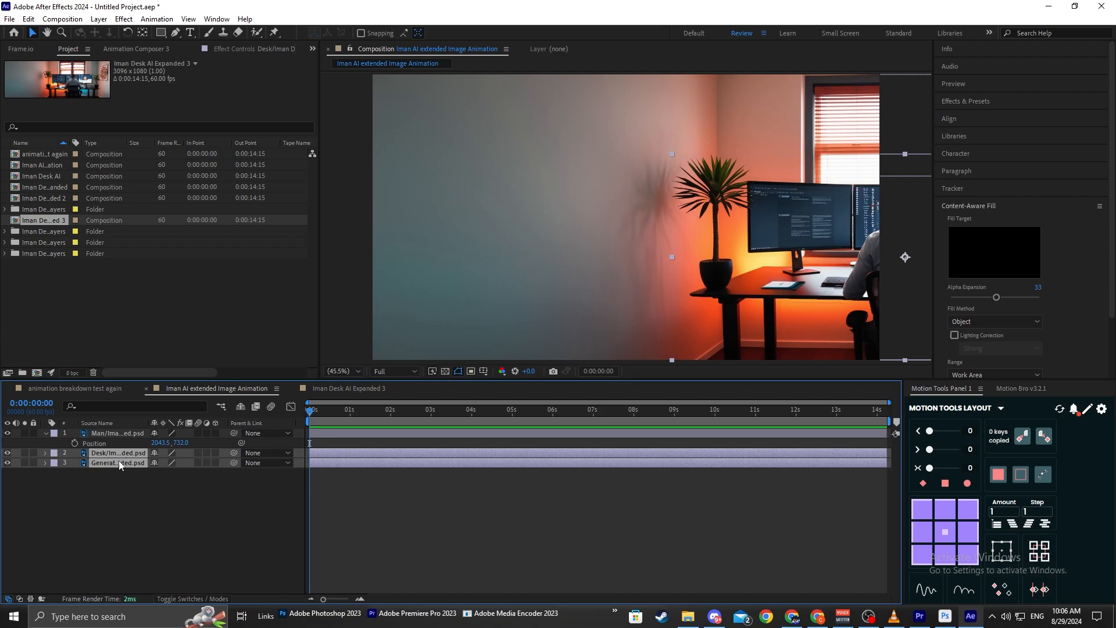
key("p")
left_click_drag(166, 464, 36, 322)
key("ctrl+z")
left_click(123, 433, "shift")
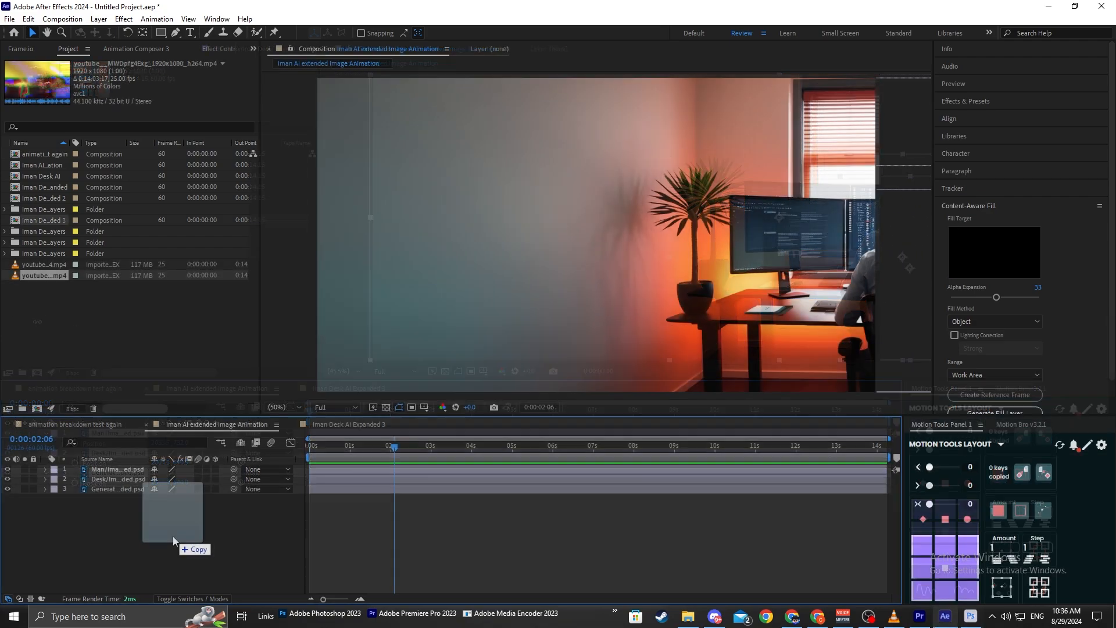
Add VO Iman AI animation.mp4 beneath the image layers from the start of the timeline and hide its picture.
left_click_drag(172, 536, 104, 511)
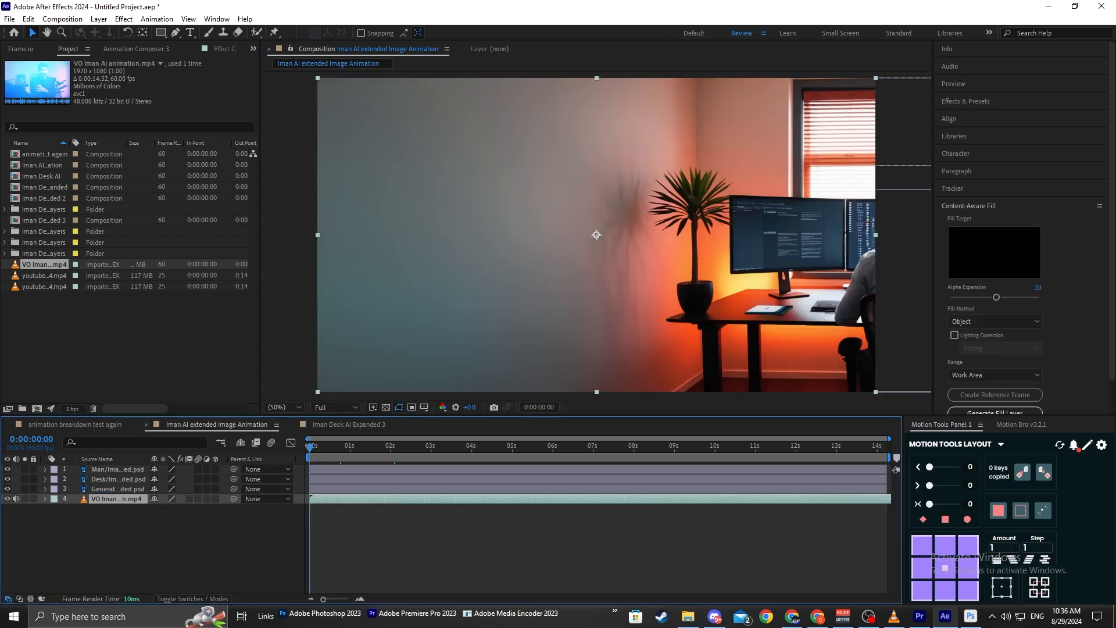
left_click(7, 499)
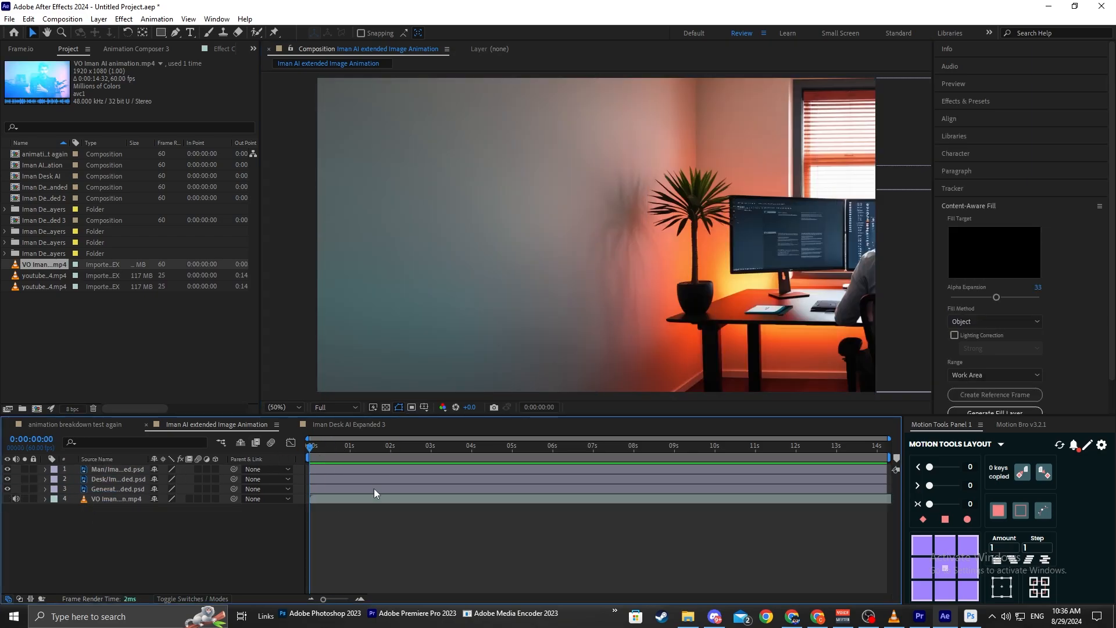
Make the Man, Desk and Generative Expand layers 3D.
left_click_drag(217, 469, 215, 489)
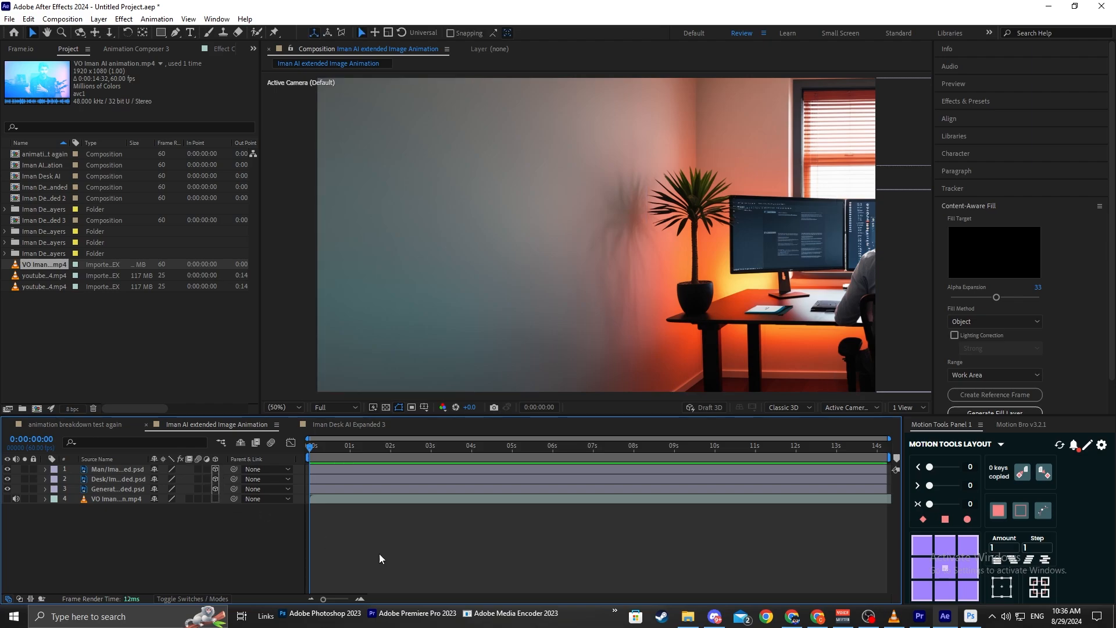
left_click(133, 469)
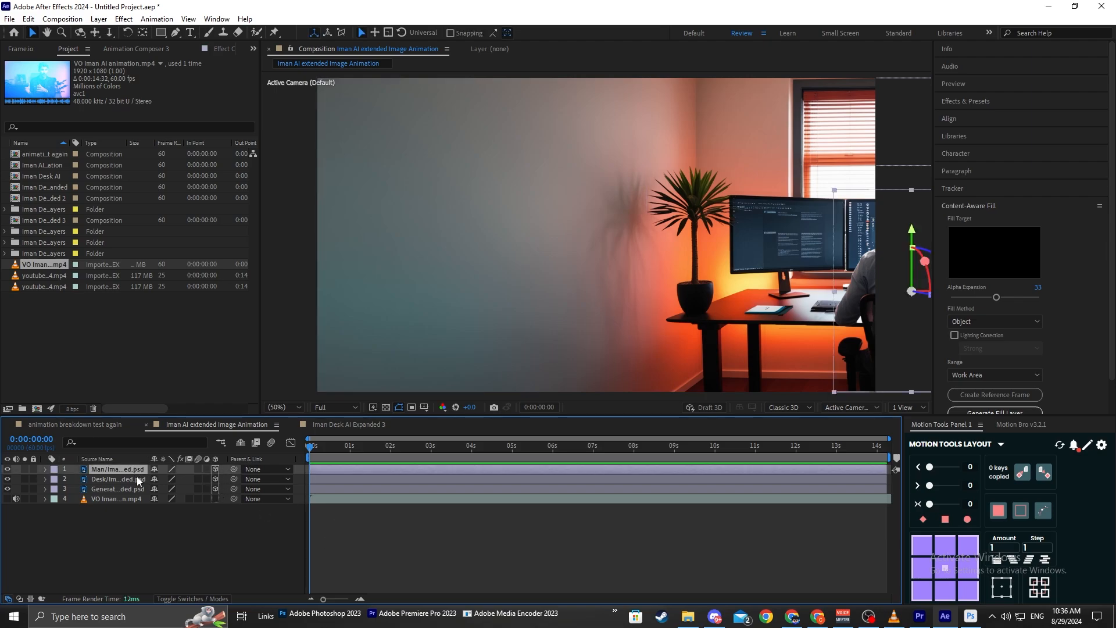
left_click(136, 488, "shift")
left_click(239, 542)
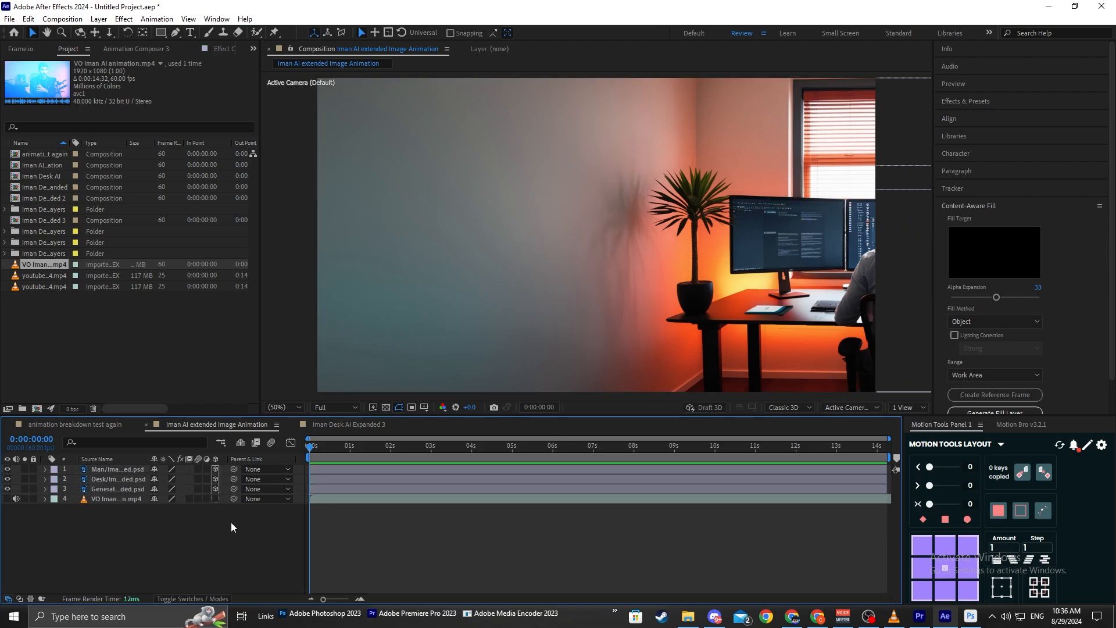
left_click(132, 472)
left_click(124, 489, "shift")
left_click(372, 532)
Set Position keyframes at 0:00:00:00 on the Man, Desk and Generative Expand layers.
left_click(108, 470)
left_click(117, 487, "shift")
key("p")
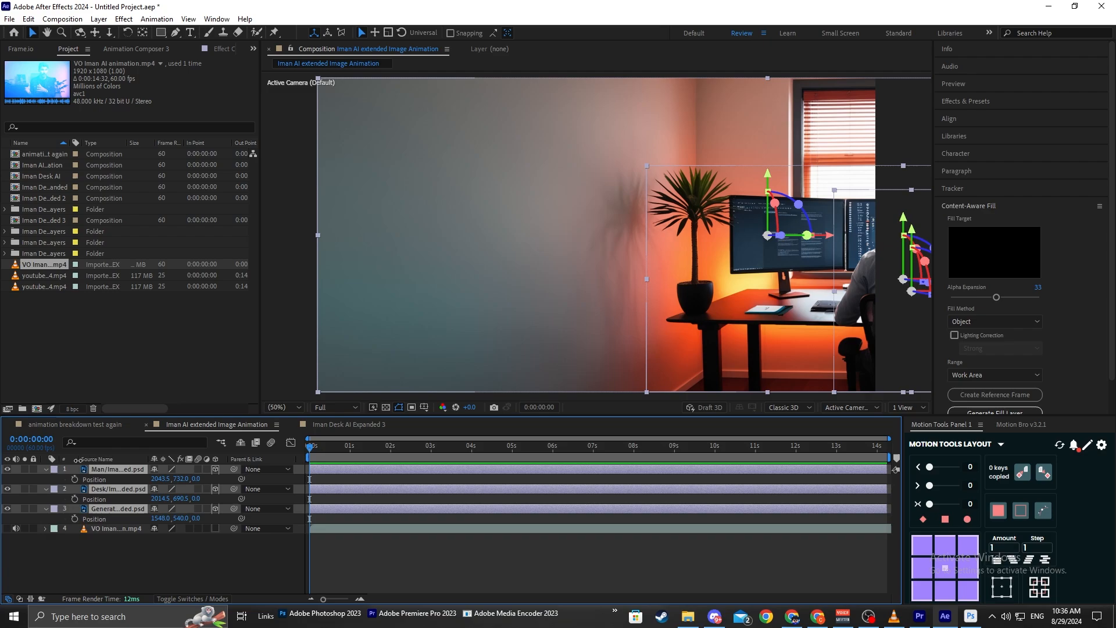
key("alt+shift+p")
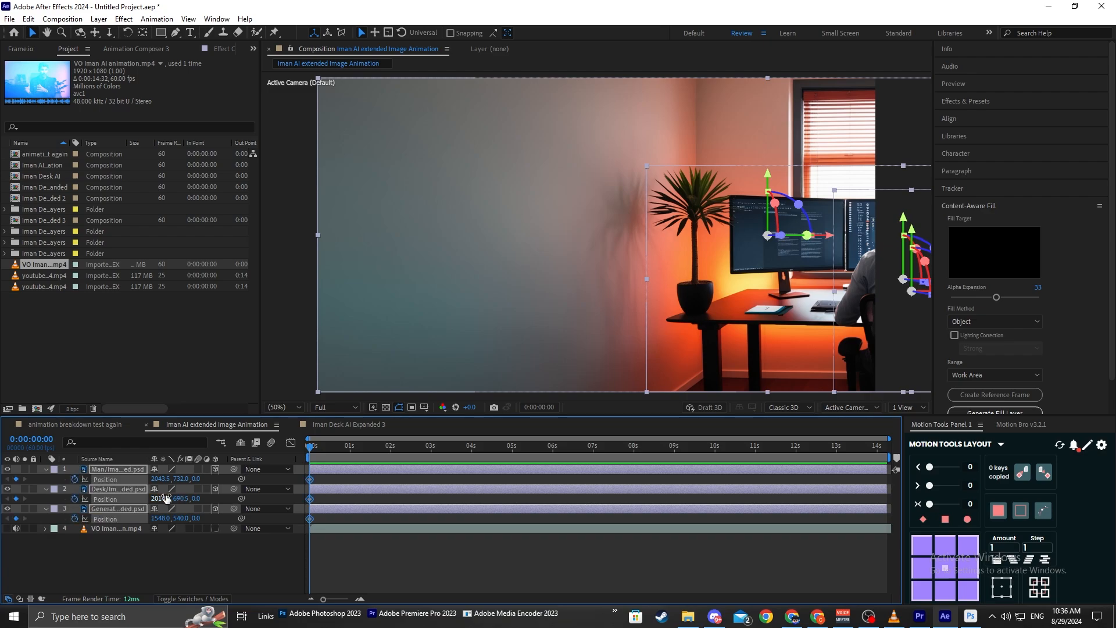
Move the three image layers to Z -997 and shift them together, placing Man at X 2394.5, Desk at 2365.5 and Generative Expand at 1899.
left_click_drag(195, 498, 5, 490)
left_click_drag(161, 498, 185, 548)
mouse_move(170, 498)
left_mouse_down()
mouse_move(302, 493)
mouse_move(227, 485)
mouse_move(236, 477)
mouse_move(165, 494)
mouse_move(174, 498)
left_mouse_up()
left_click(372, 547)
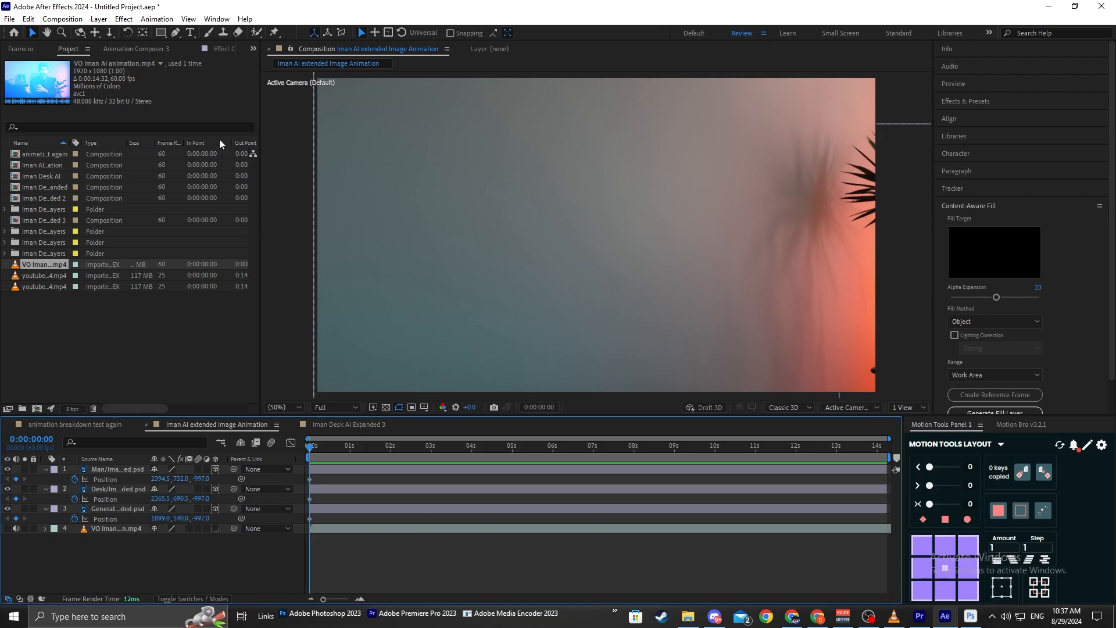
Draw a rounded rectangle about 360 by 136 px on the blank wall with no fill and a 5 px blue stroke.
left_click(161, 35)
left_click(215, 47)
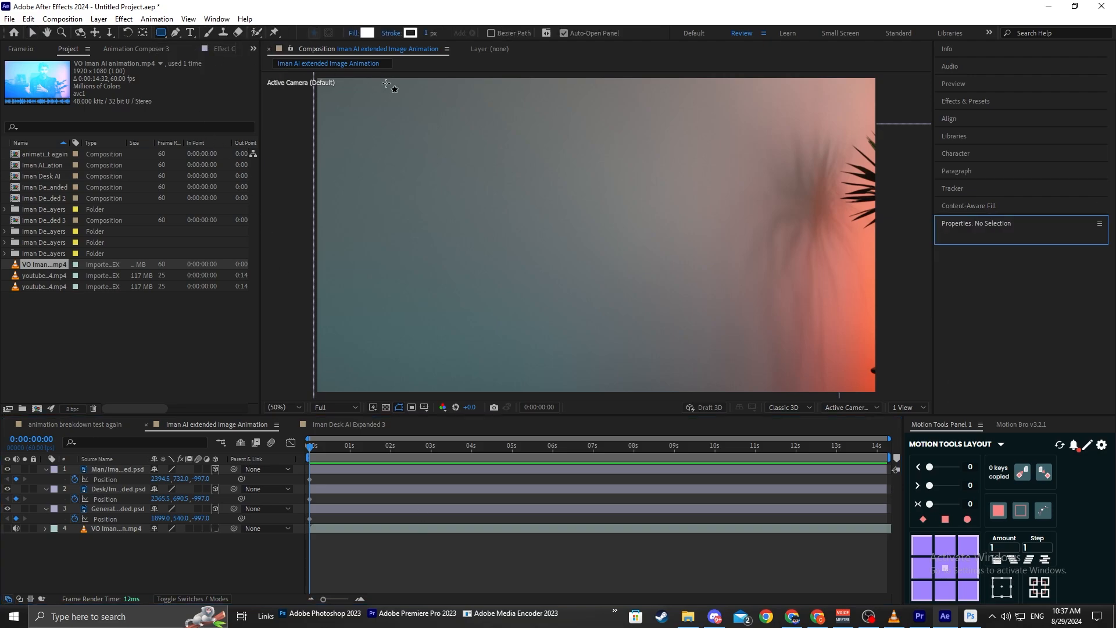
left_click(353, 33)
left_click(539, 342)
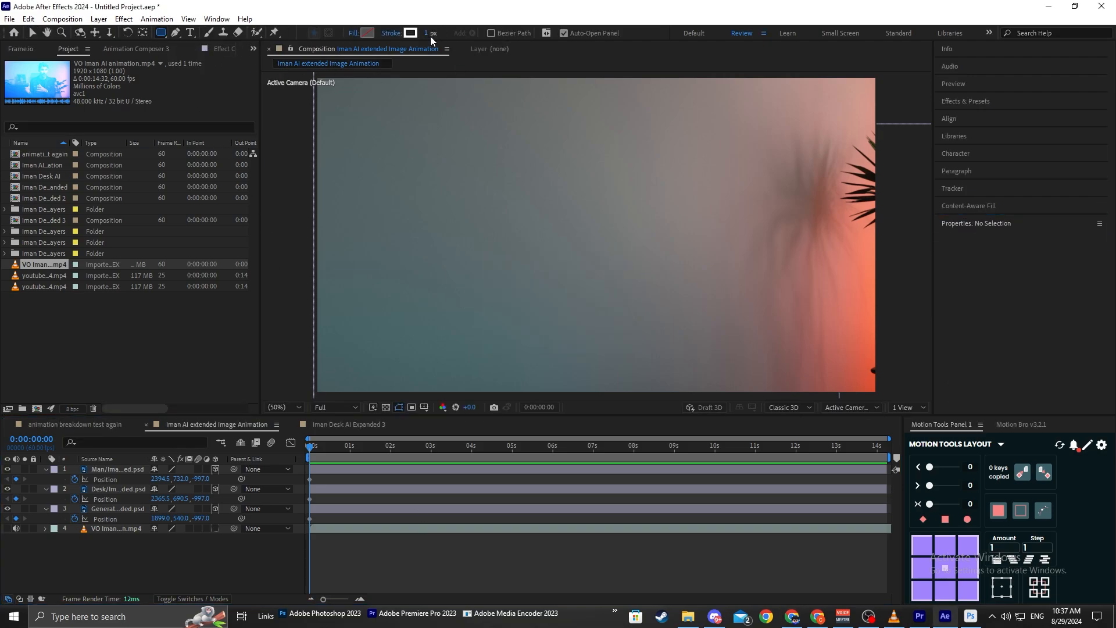
left_click(412, 33)
left_click_drag(992, 339, 1010, 218)
left_click(1078, 266)
left_click_drag(369, 200, 470, 242)
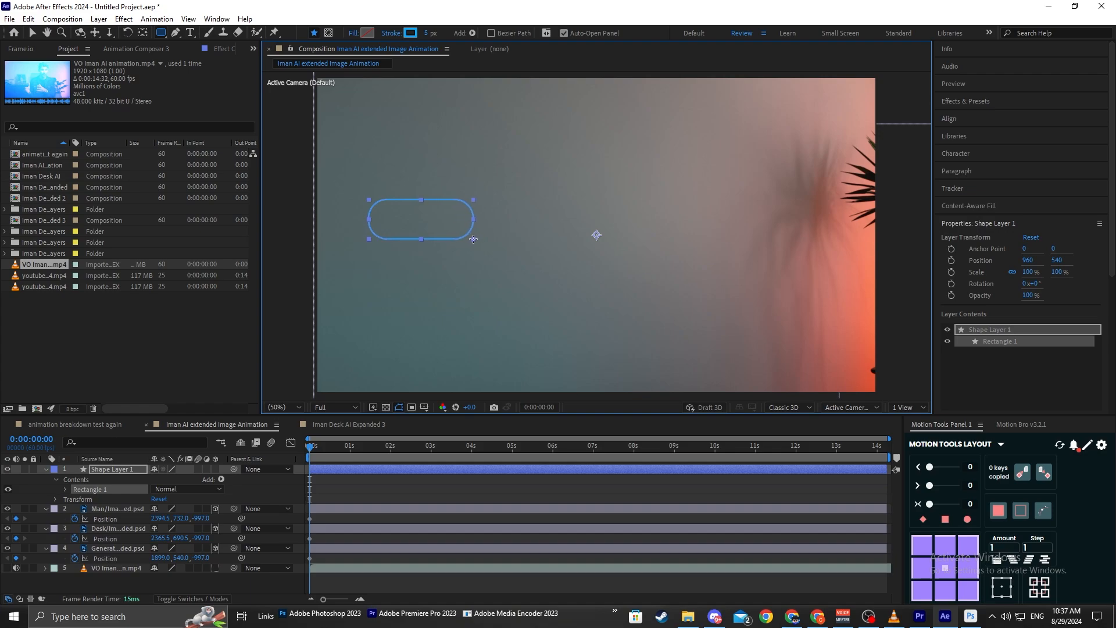
Make the rounded rectangle's shape layer 3D and centre its anchor point on the shape.
key("v")
left_click(470, 345)
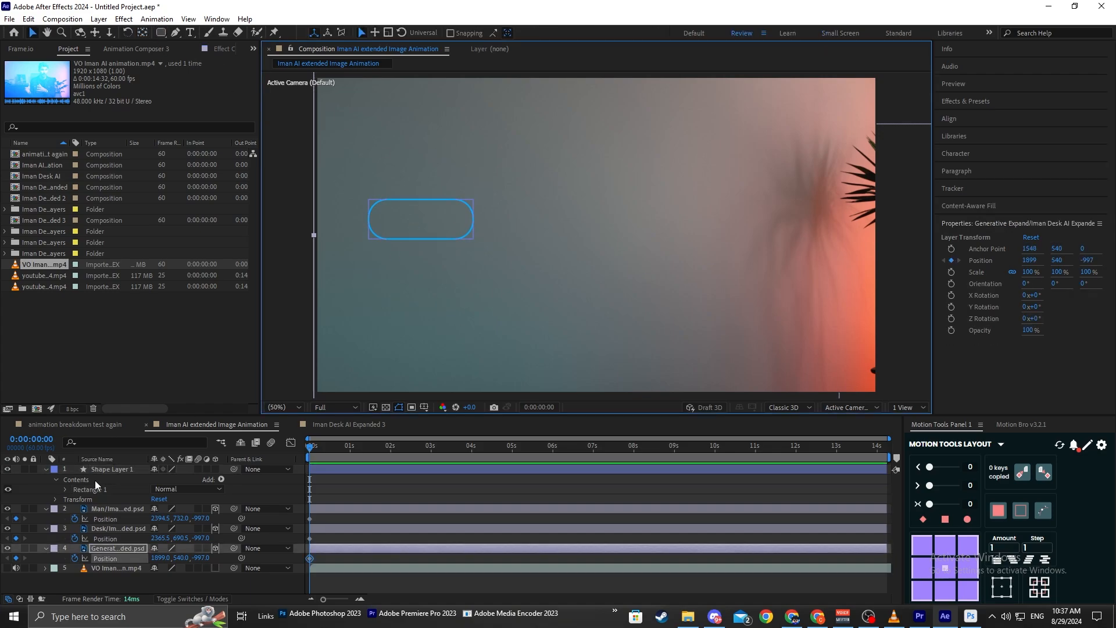
left_click(111, 469)
left_click(216, 469)
left_click(429, 222)
left_click(428, 470)
left_click(427, 482)
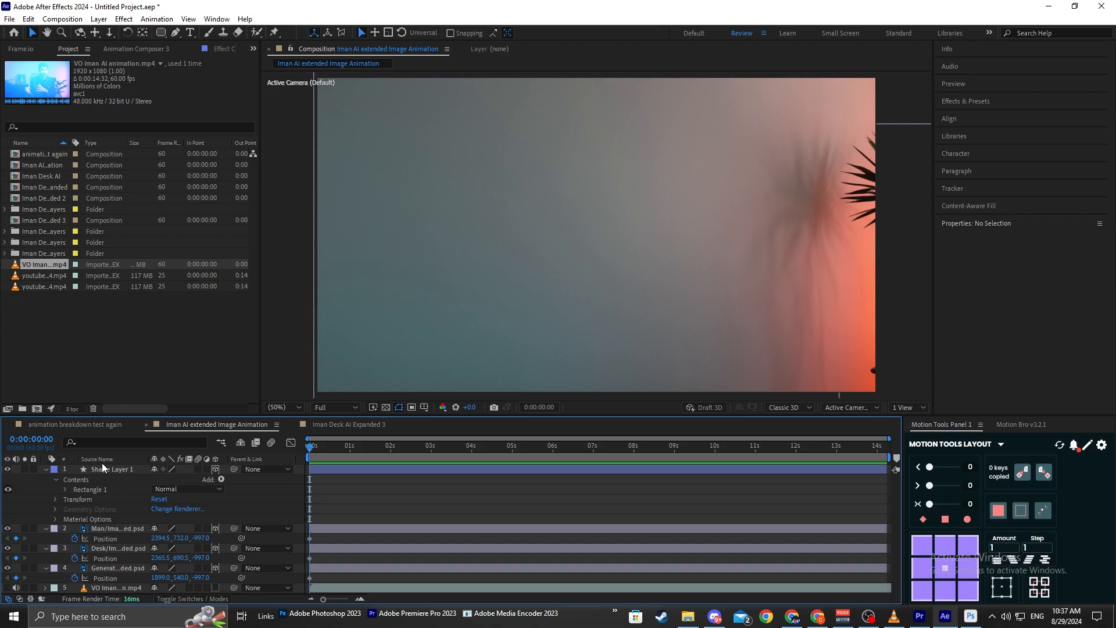
Bring the rounded rectangle in front of the wall by moving its layer to position 915.8, 528.2, -1223.
left_click(103, 468)
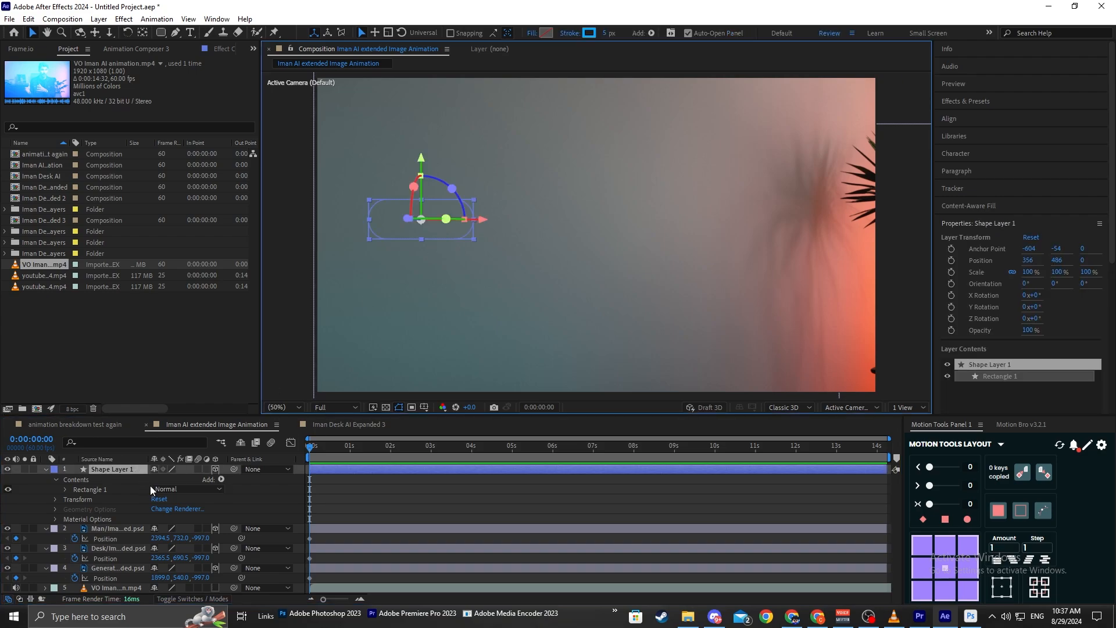
key("p")
left_click_drag(202, 479, 130, 479)
left_click_drag(305, 222, 535, 239)
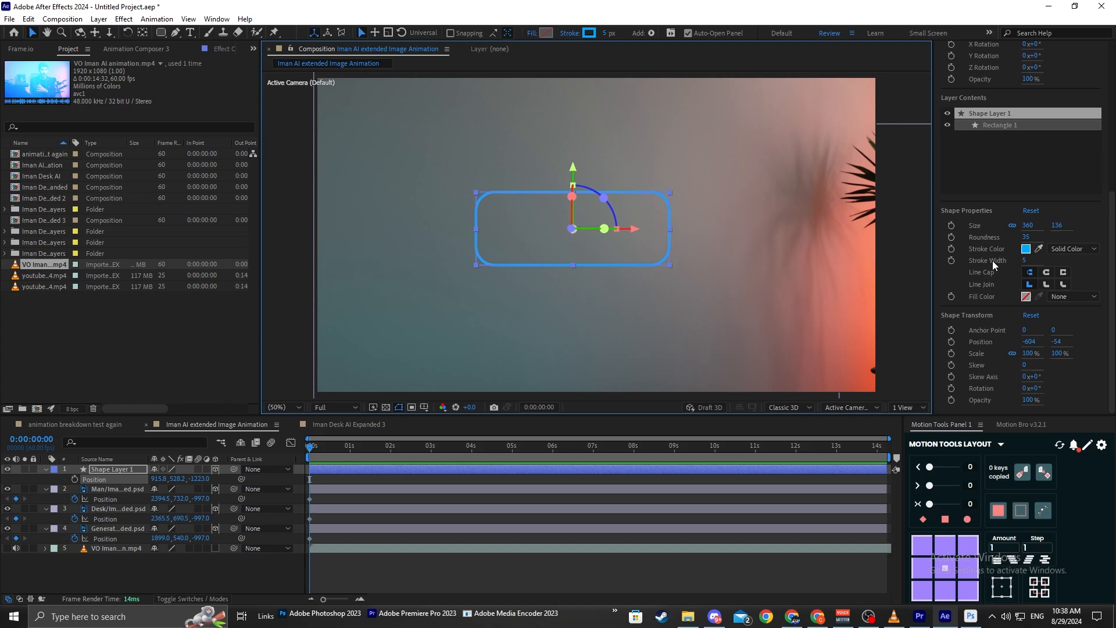
Increase the corner roundness of the rectangle.
left_click(1024, 236)
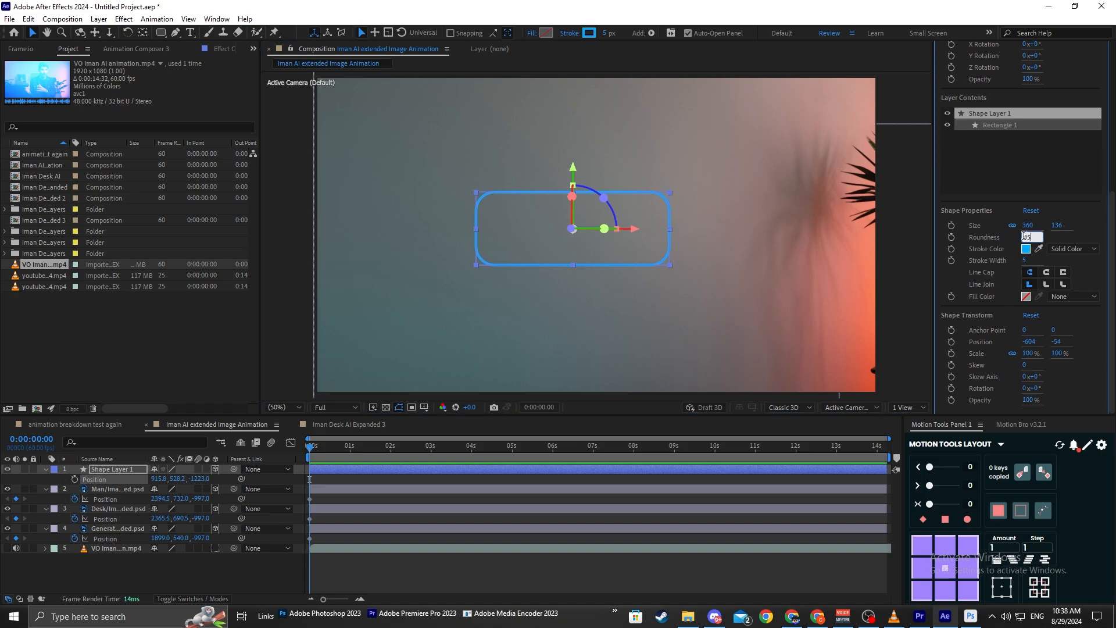
key("Return")
left_click(568, 499)
Duplicate Shape Layer 1 and apply the Deep Glow effect with a radius of 350 to the upper copy.
left_click(103, 468)
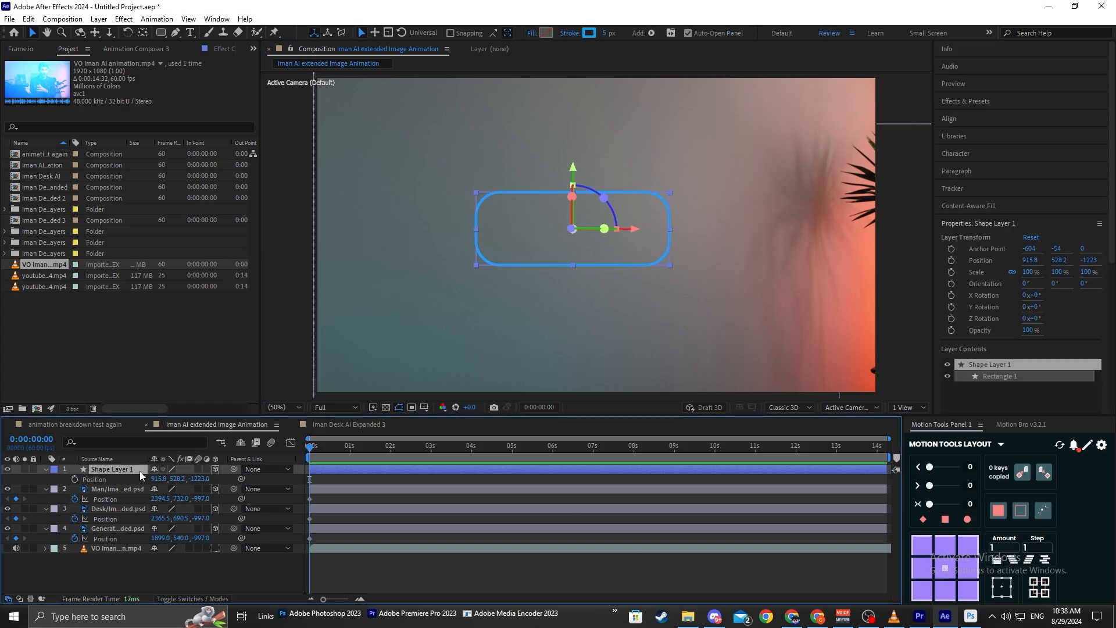
key("ctrl+d")
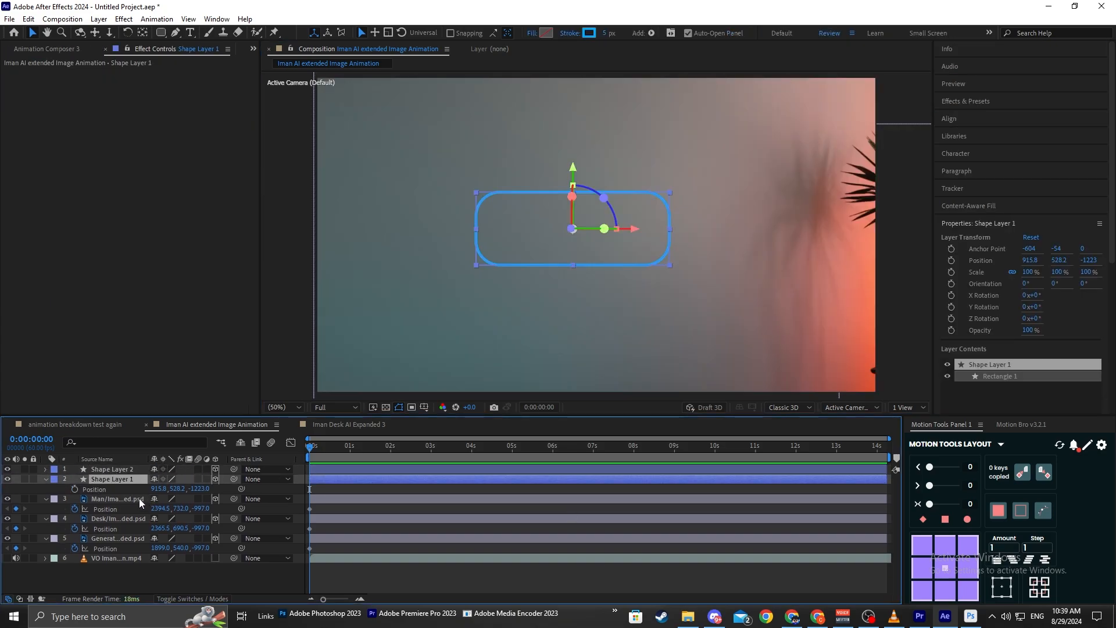
left_click(136, 469)
key("ctrl+space")
type("d")
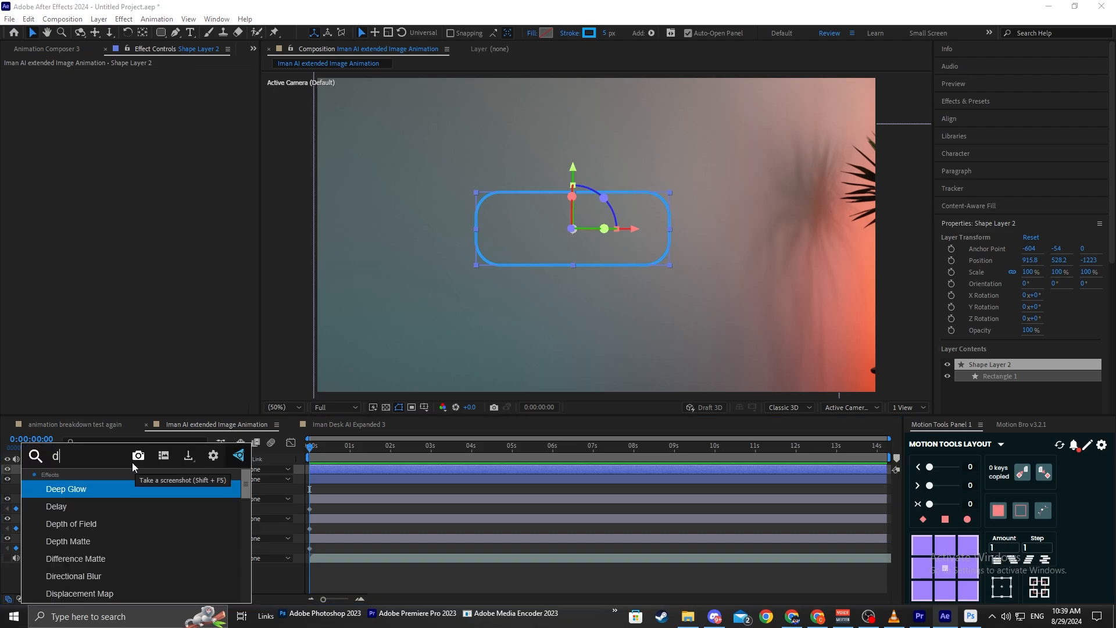
key("Return")
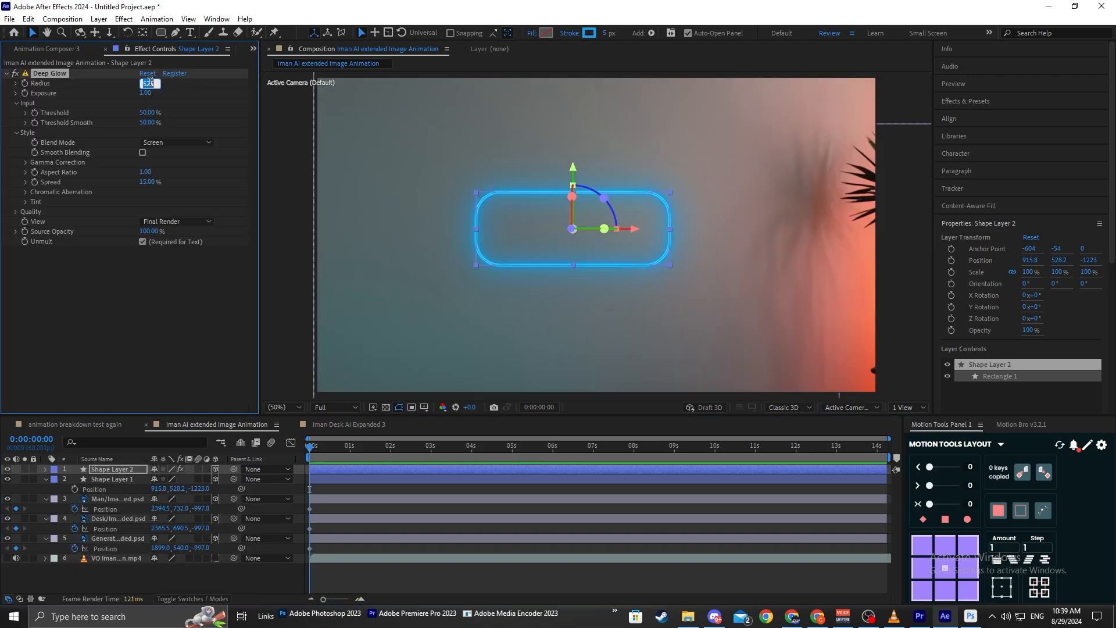
type("350")
key("Return")
Add Trim Paths to the glowing shape layer and keyframe its End at 0% at 0:00:00:00.
left_click(45, 469)
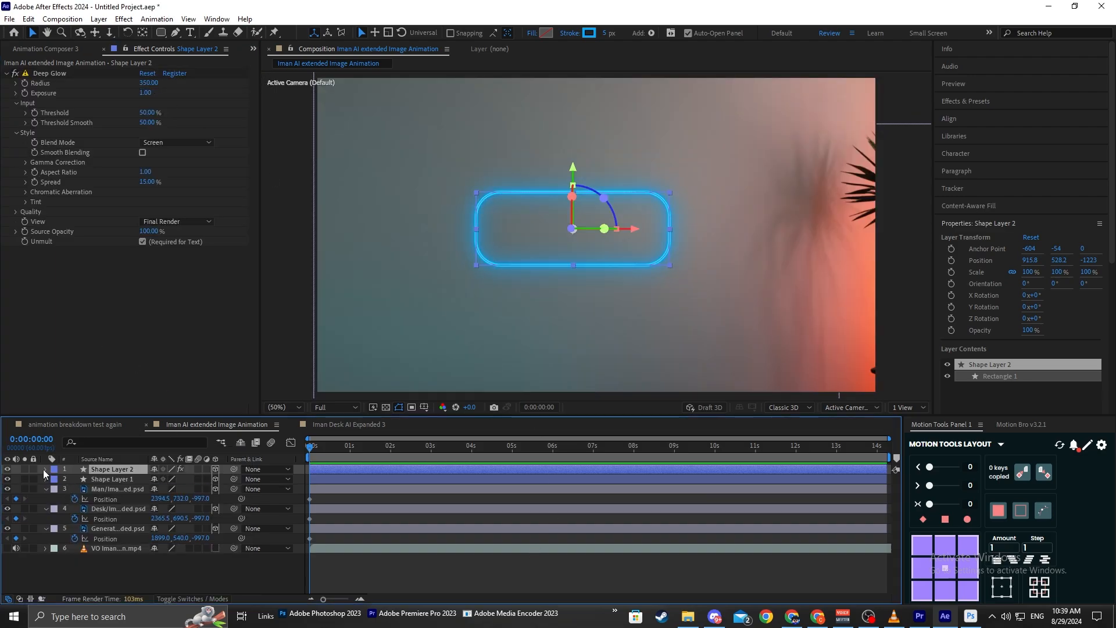
left_click(221, 479)
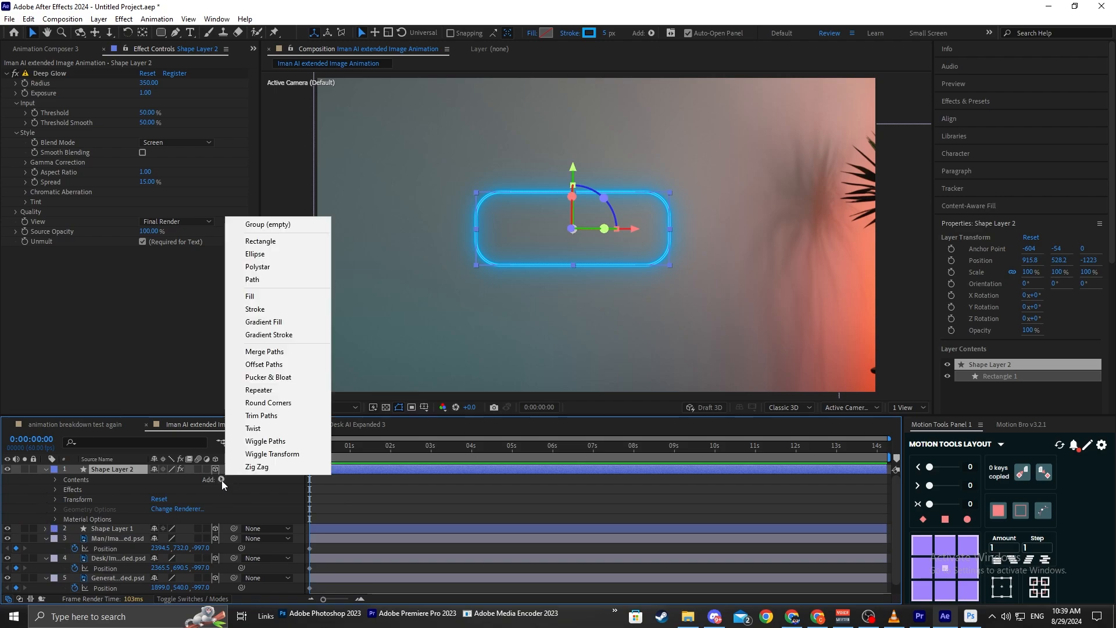
left_click(273, 411)
left_click(65, 499)
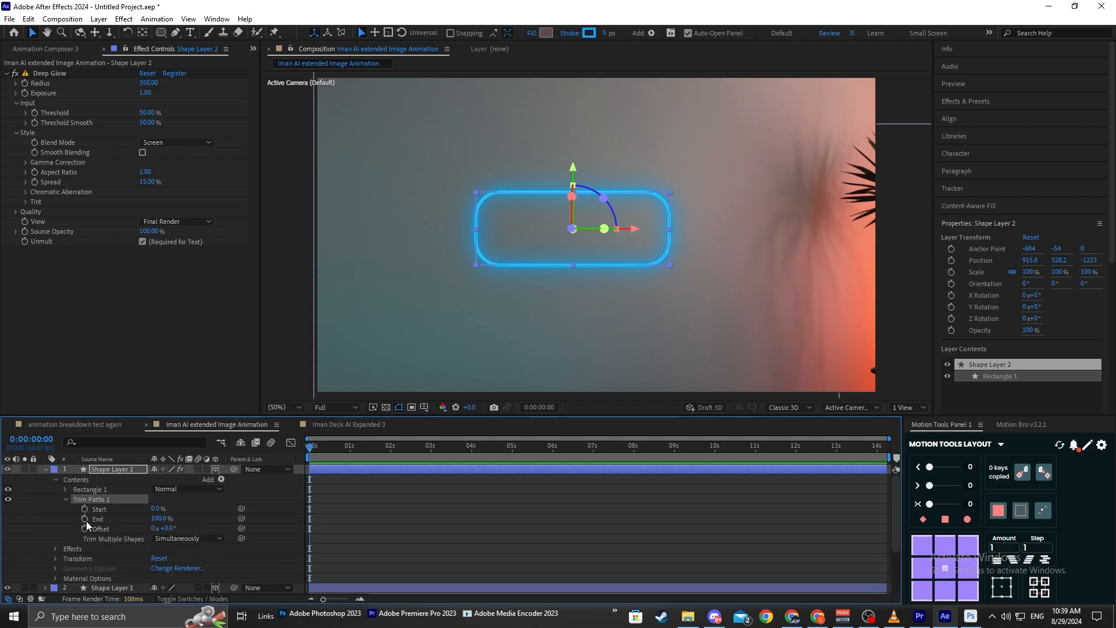
type("0")
key("Return")
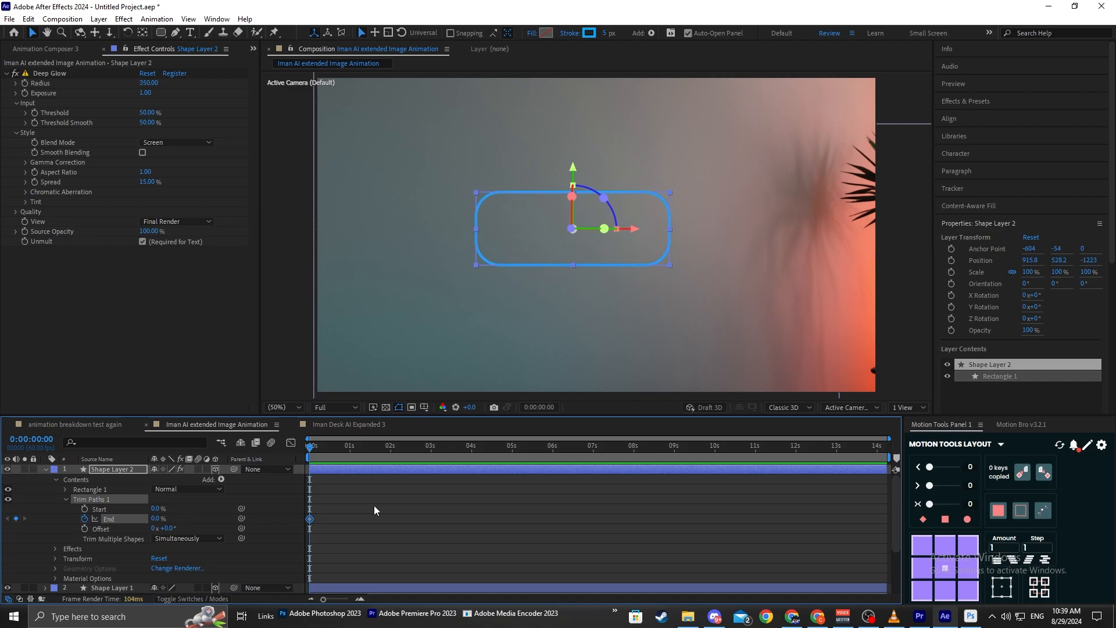
Keyframe the Trim Paths End at 100% at 0:00:01:00 and apply Easy Ease to both End keyframes.
left_click_drag(367, 455, 350, 455)
left_click(157, 519)
type("100")
key("Return")
left_click_drag(411, 500, 279, 528)
key("F9")
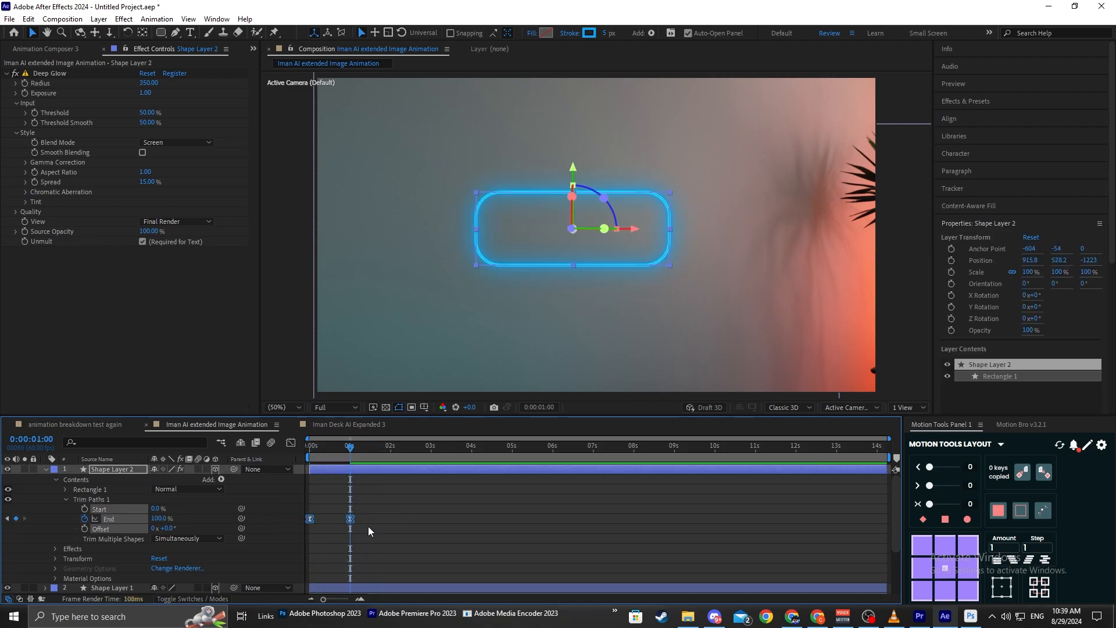
left_click(325, 529)
Preview the glowing outline's drawing animation and move its second End keyframe to 0:00:01:30.
left_click_drag(319, 445, 298, 455)
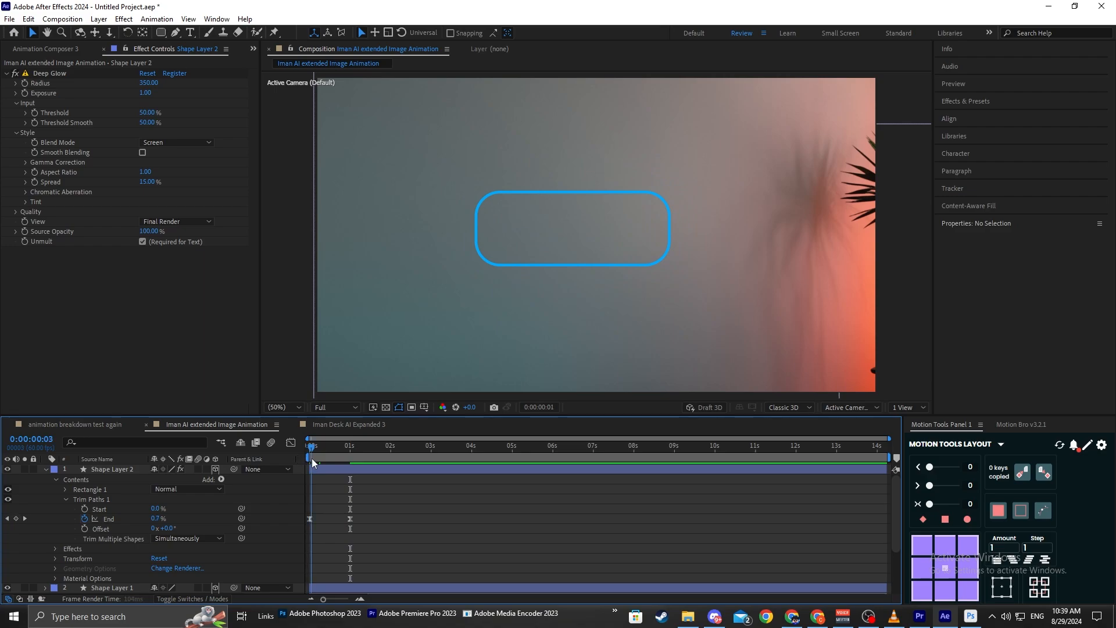
key("space")
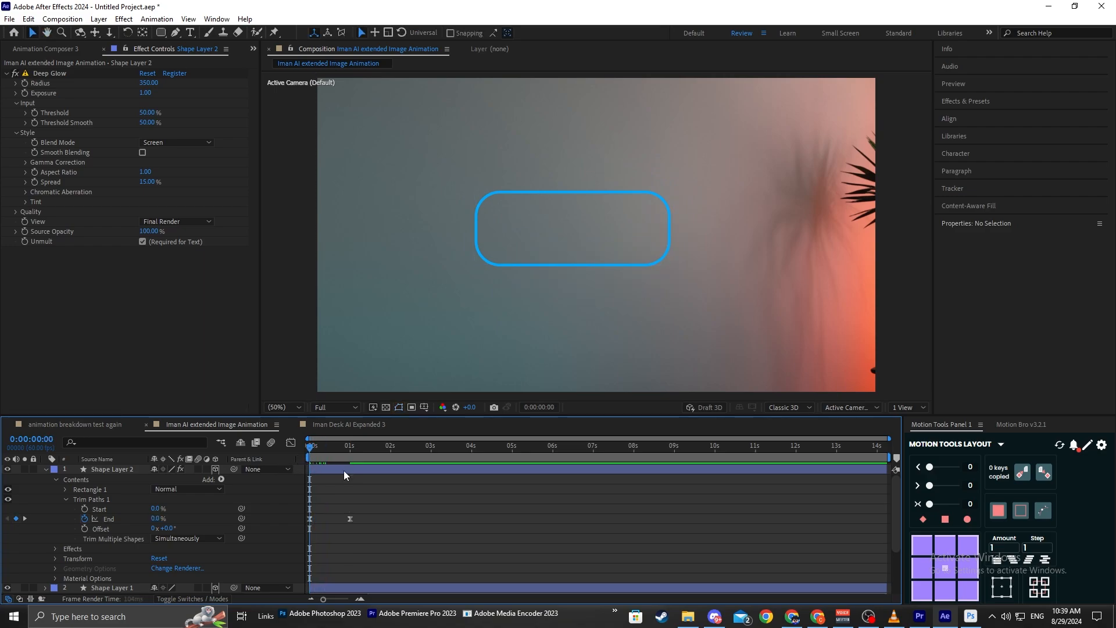
left_click(369, 452)
left_click_drag(350, 518, 372, 518)
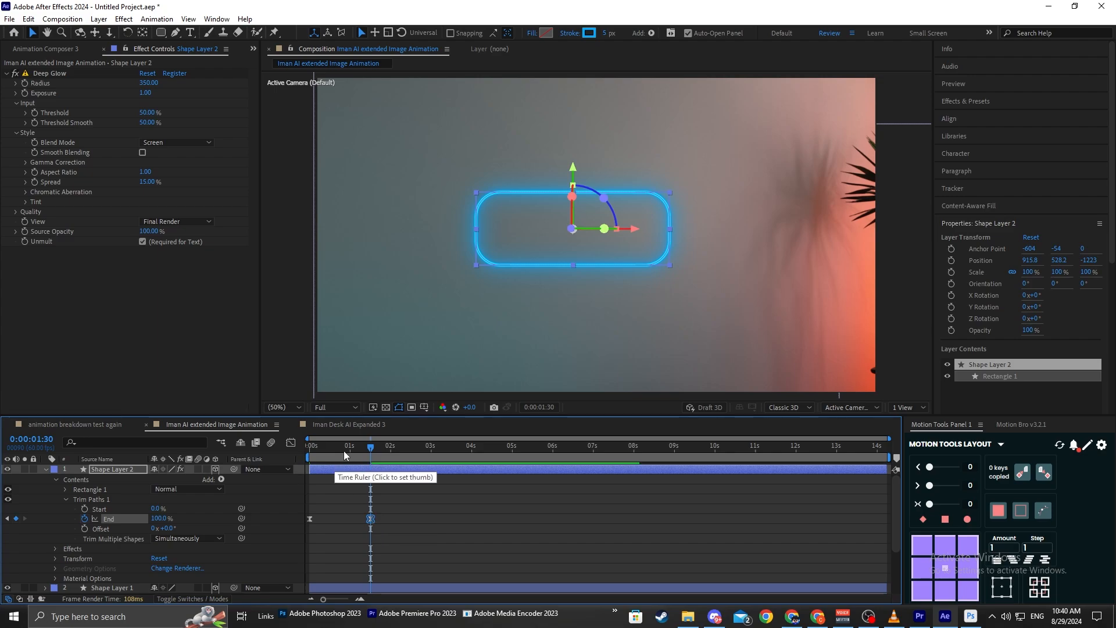
key("Home")
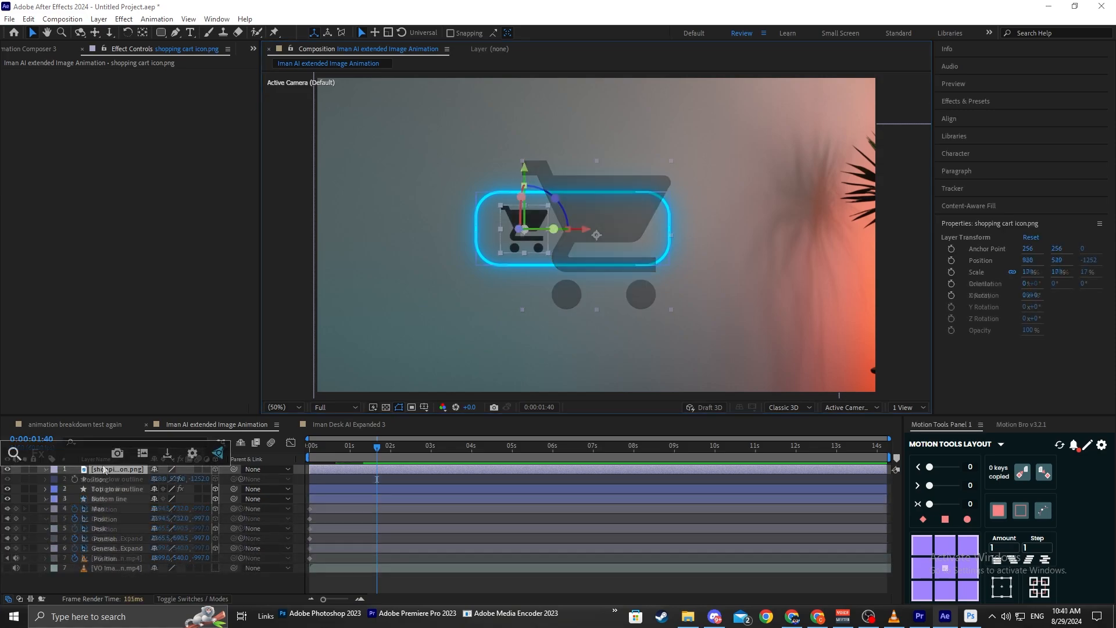
Apply Change to Color to the shopping cart icon, changing Hue, Lightness & Saturation to white with Hue and Lightness tolerance at 100%.
key("ctrl+space")
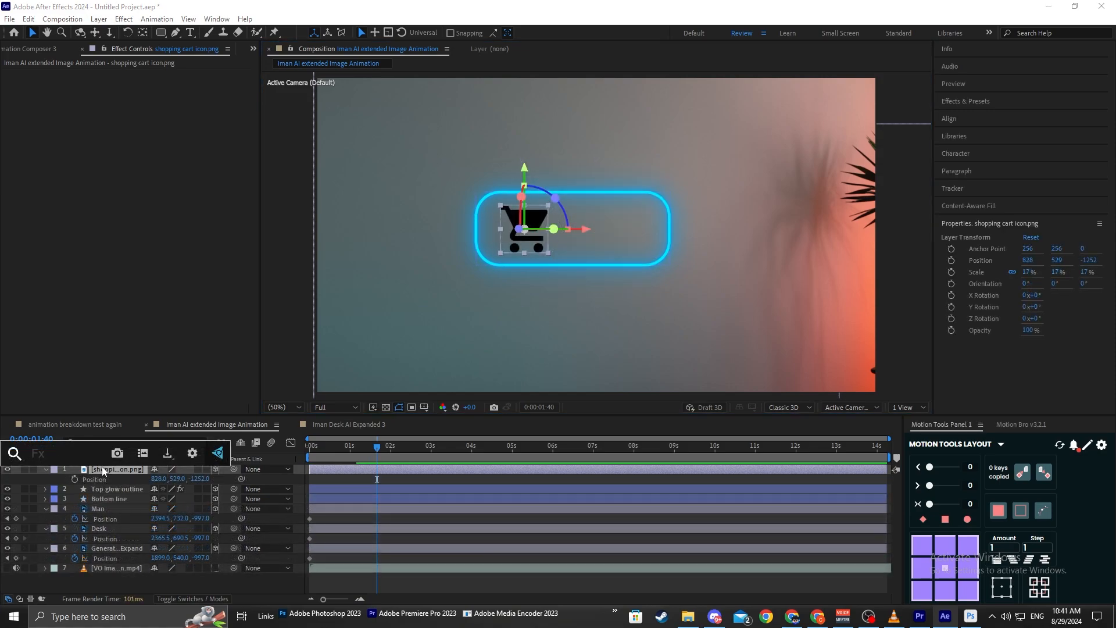
type("chan")
left_click(82, 485)
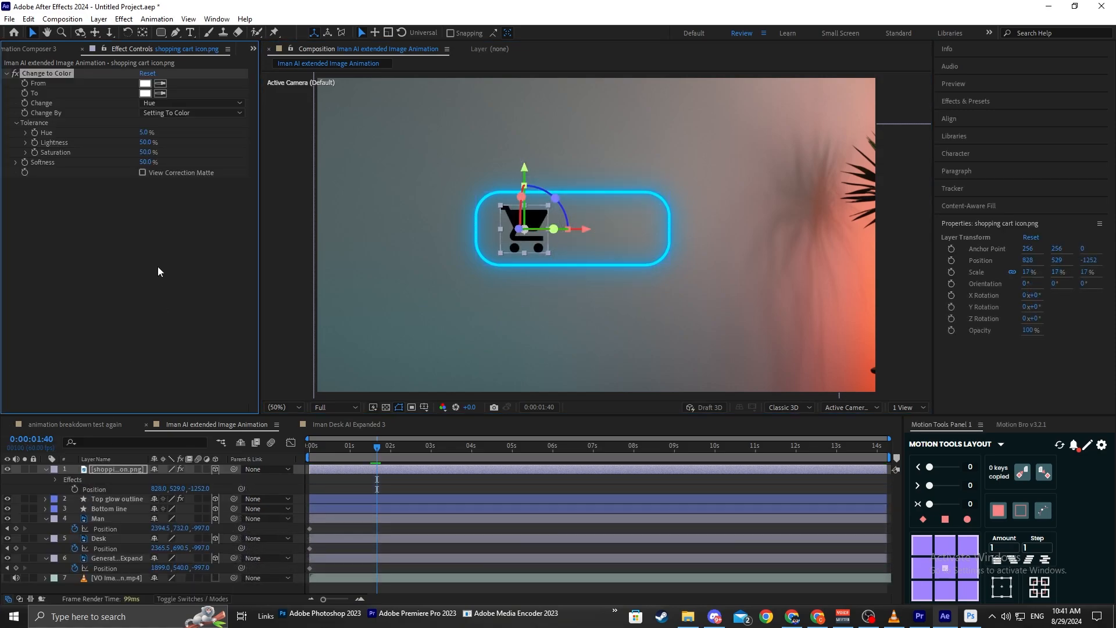
left_click(174, 103)
left_click(168, 152)
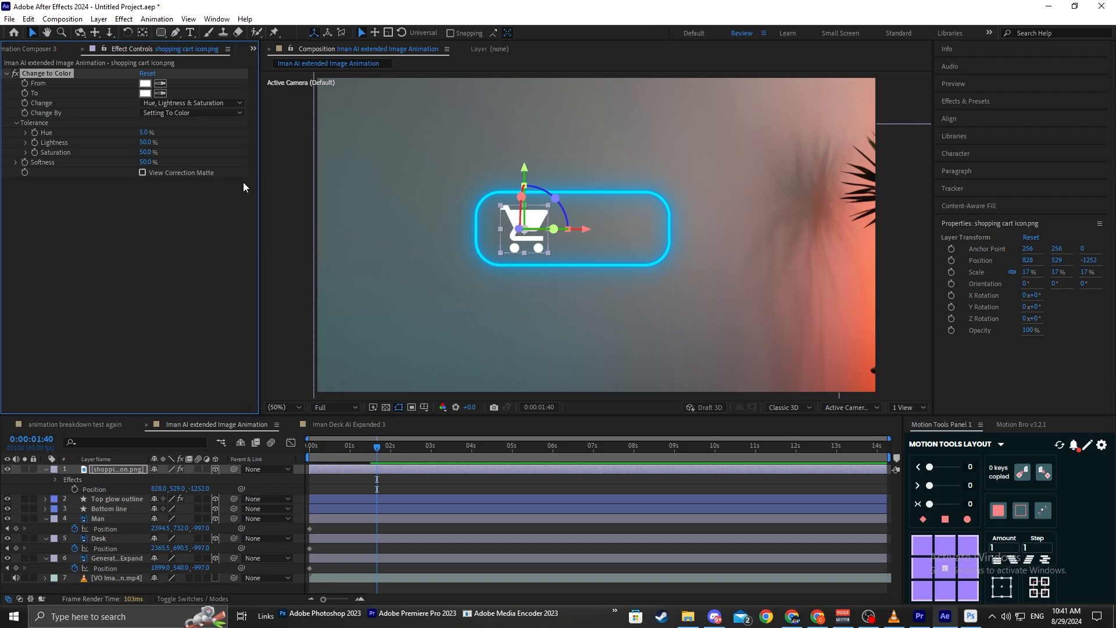
left_click(149, 143)
type("100")
key("Return")
Add the Glow effect to the shopping cart icon and set its Glow Radius to 77.
key("ctrl+space")
type("glow")
left_click(87, 487)
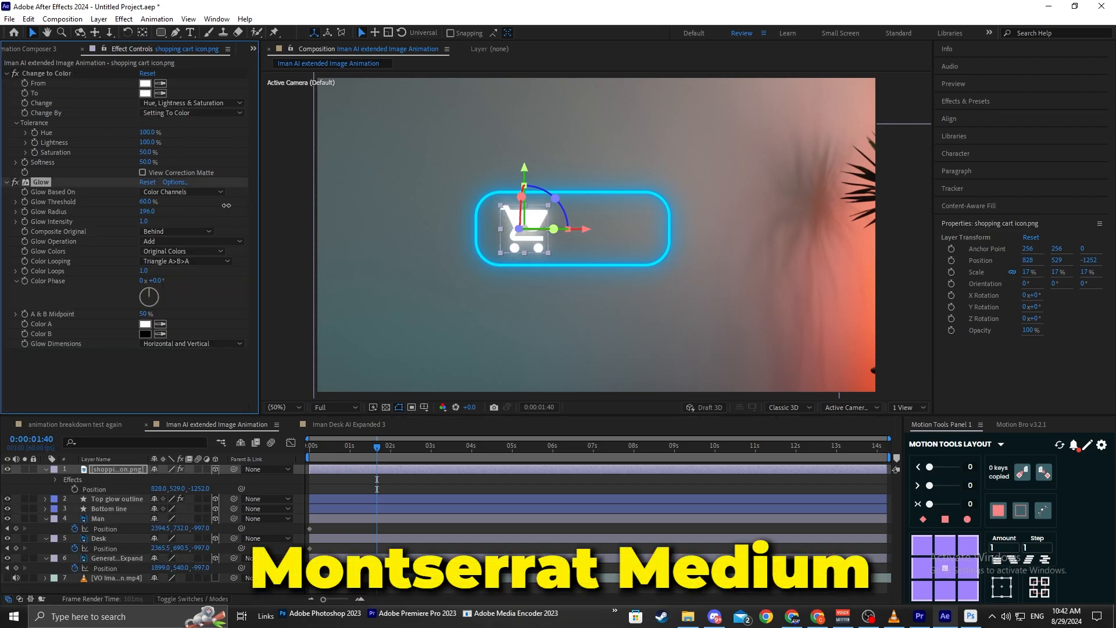
left_click_drag(226, 205, 175, 209)
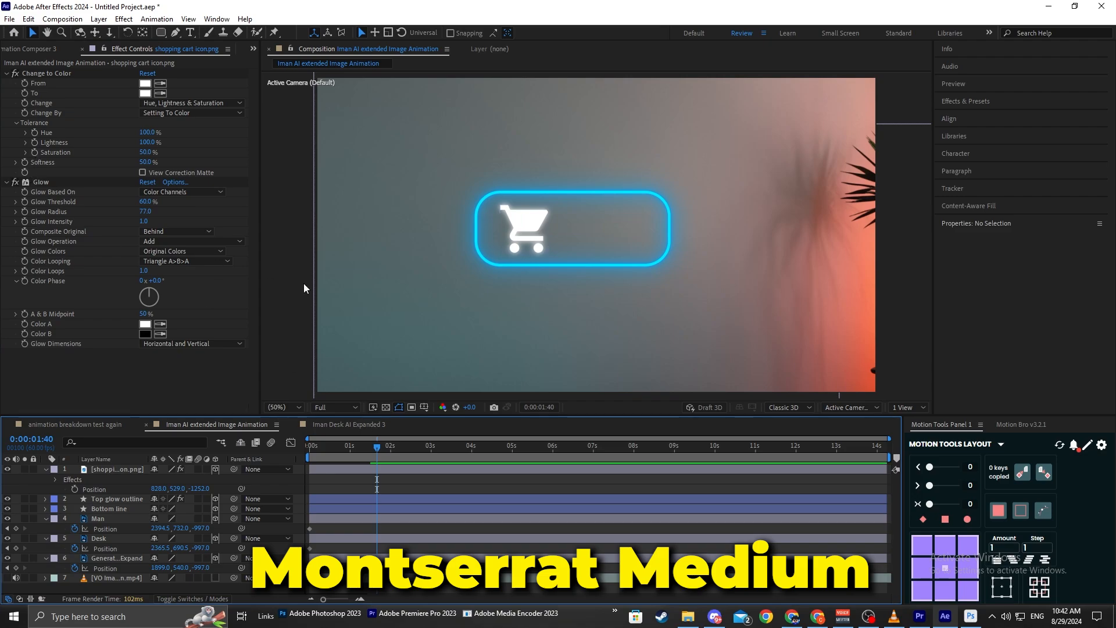
Add a text layer reading BUY, make it a 3D layer and set its Z position to -1386.
key("ctrl+t")
left_click(551, 247)
type("BUY")
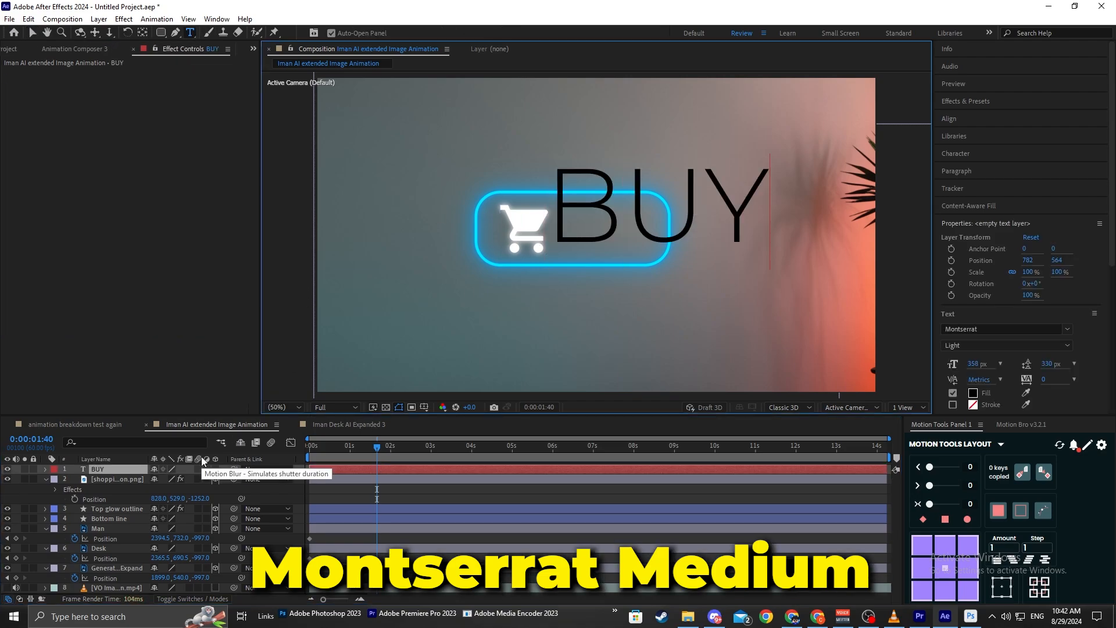
left_click(216, 469)
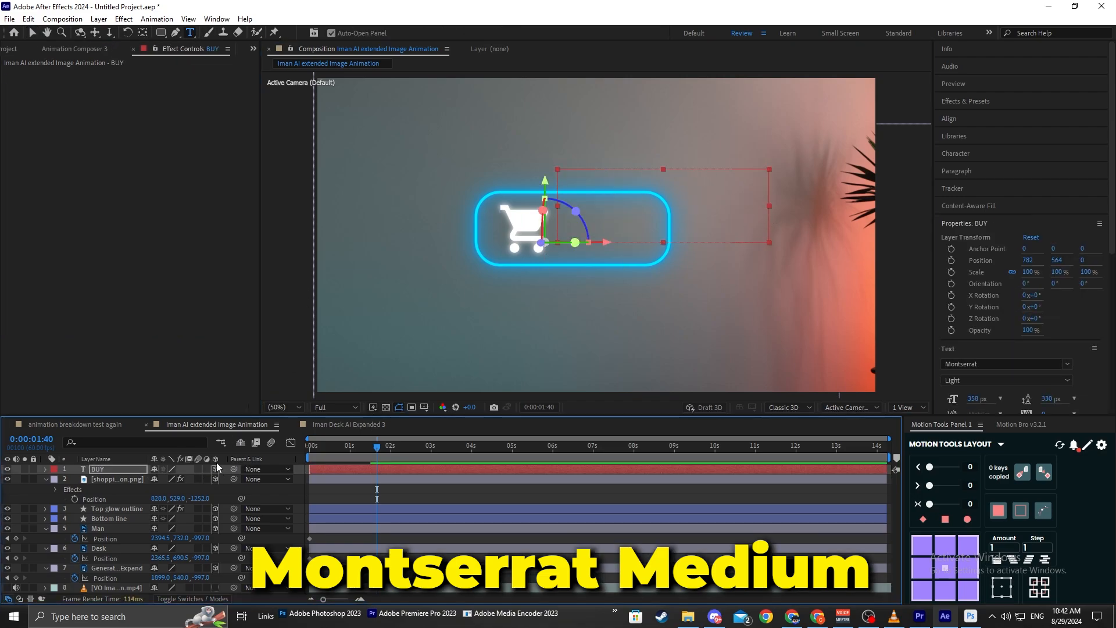
key("p")
left_click_drag(191, 479, 8, 453)
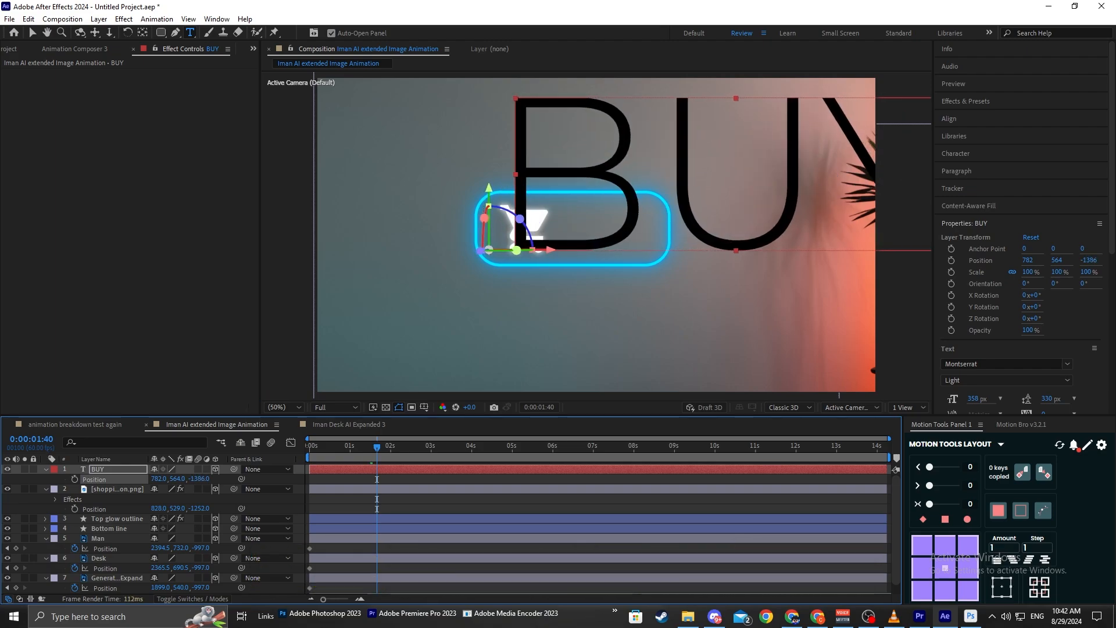
Center the BUY text's anchor point, scale the layer to 39% and move it over the outlined button.
key("ctrl+alt+Home")
key("s")
left_click_drag(173, 480, 137, 482)
left_click_drag(767, 185, 657, 239)
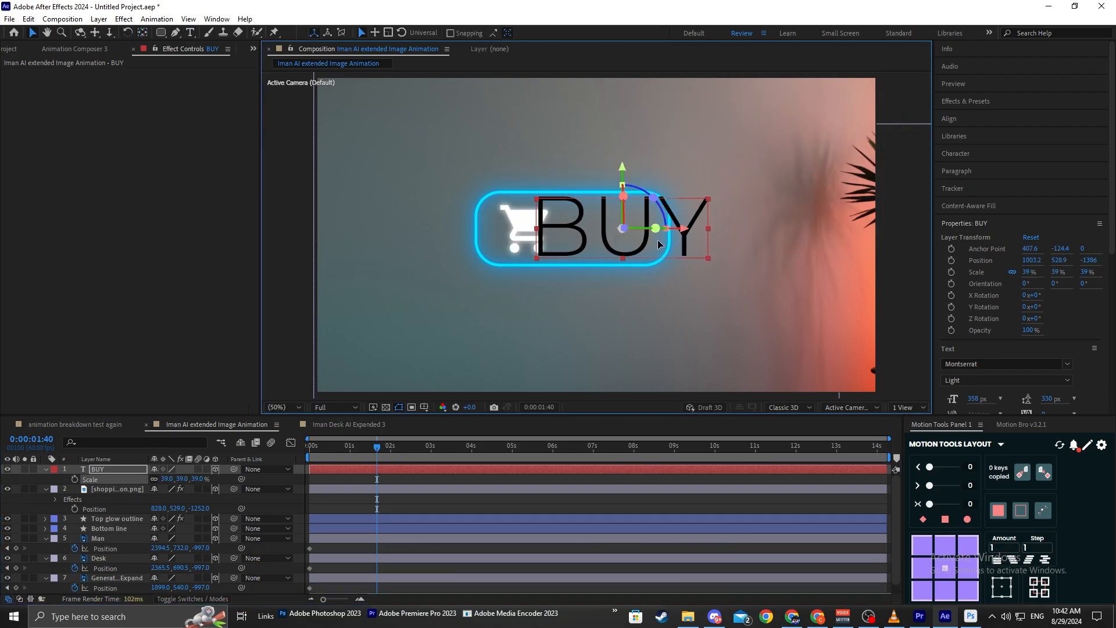
Set the BUY text's Montserrat font style to Medium after trying Bold.
double_click(657, 239)
left_click(1005, 380)
left_click(980, 306)
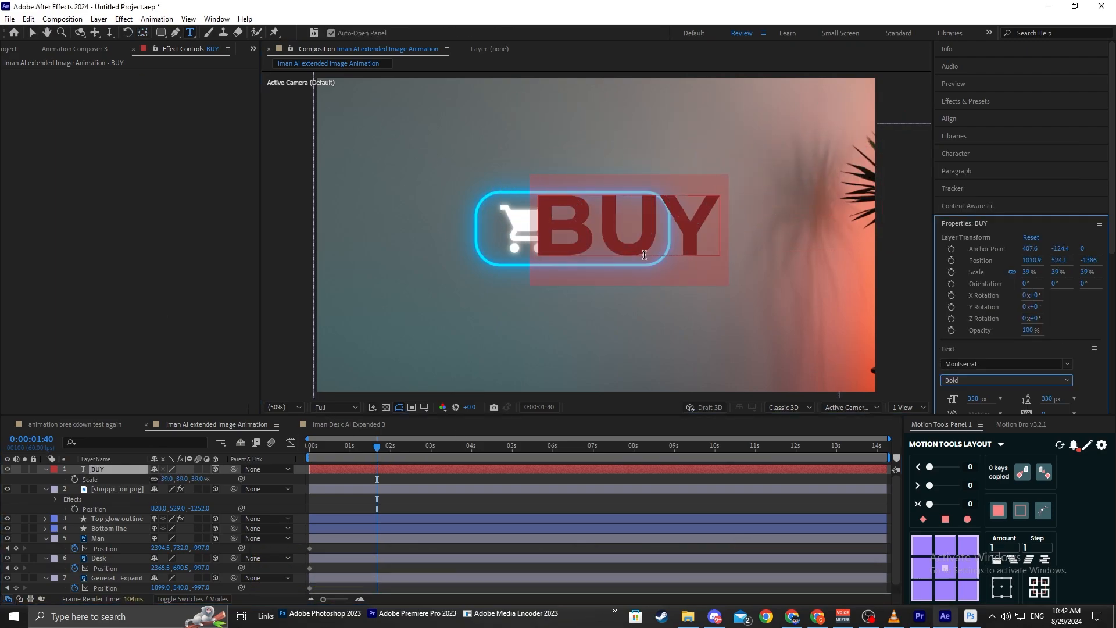
left_click(1014, 381)
left_click(974, 252)
Scale the BUY text to 20%, fit it beside the cart inside the outline, and set the cart icon's X position to 822.
left_click(137, 470)
key("s")
left_click_drag(168, 479, 162, 480)
key("v")
left_click_drag(650, 234, 632, 240)
left_click_drag(158, 509, 154, 509)
Apply Deep Glow to the BUY text with Unmult enabled and a Spread of 15%.
key("ctrl+v")
left_click(143, 241)
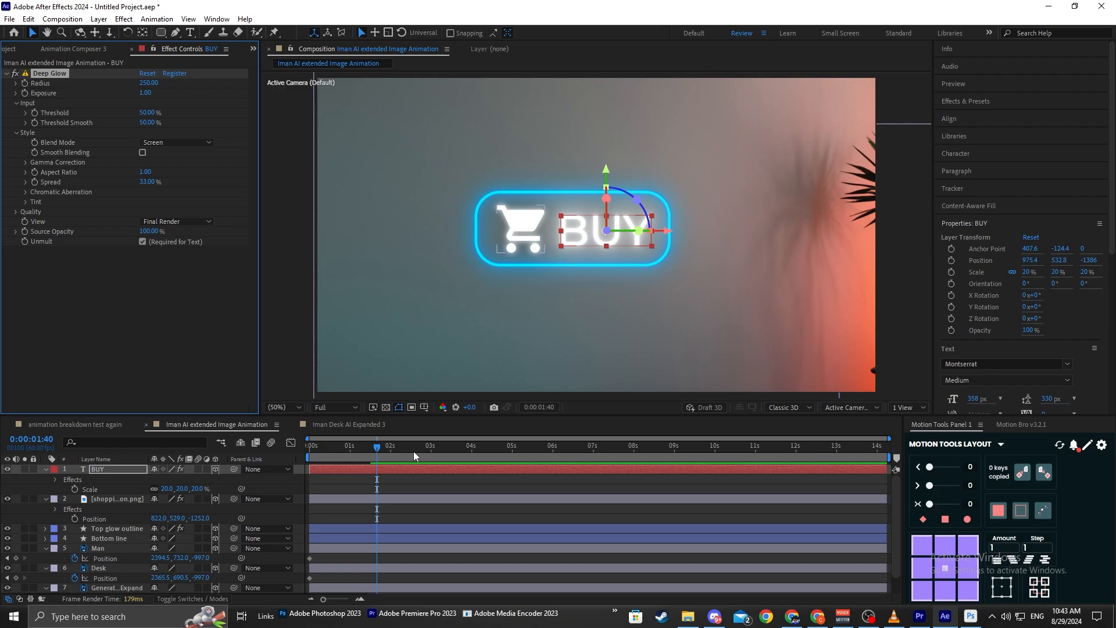
left_click(360, 354)
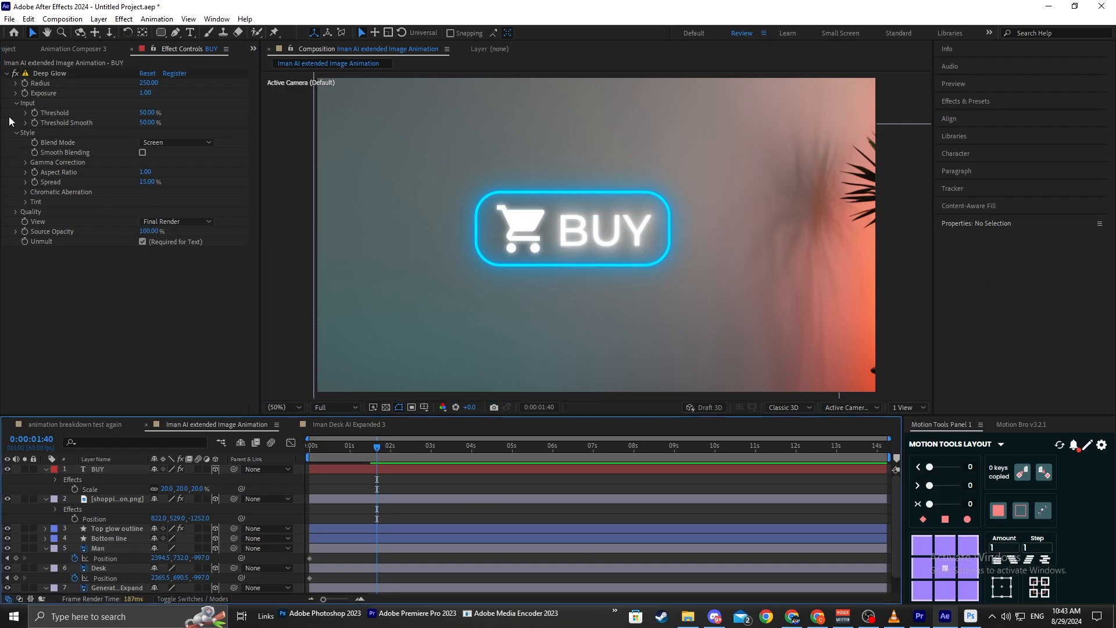
left_click(149, 83)
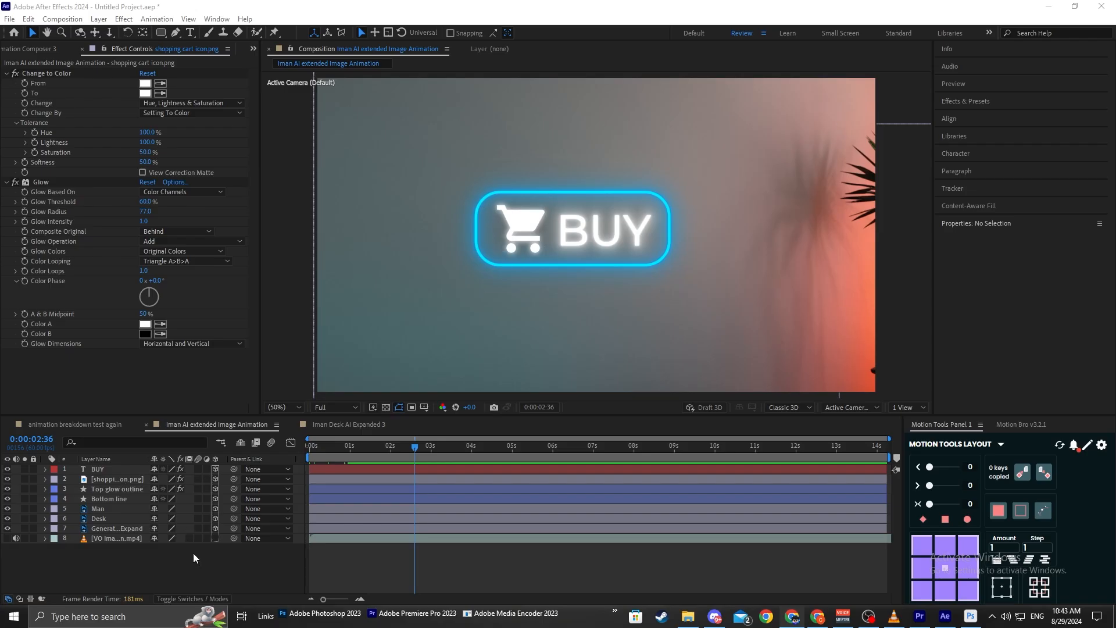
Create a 1920 x 1080 black solid and place it between the Desk and Generative Expand layers.
right_click(196, 419)
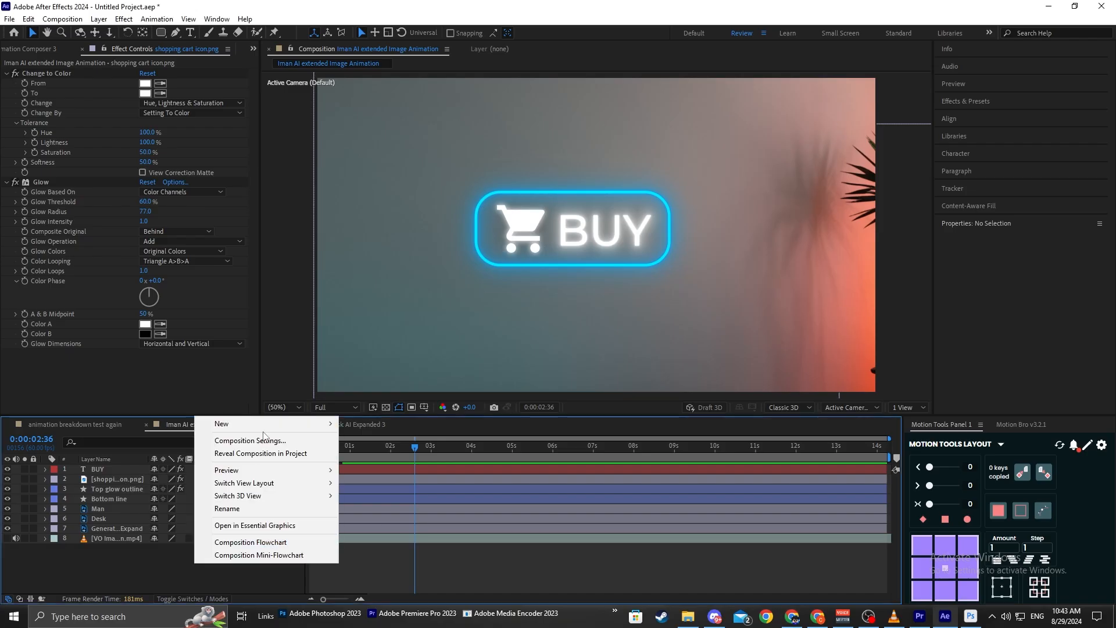
mouse_move(232, 423)
left_click(372, 453)
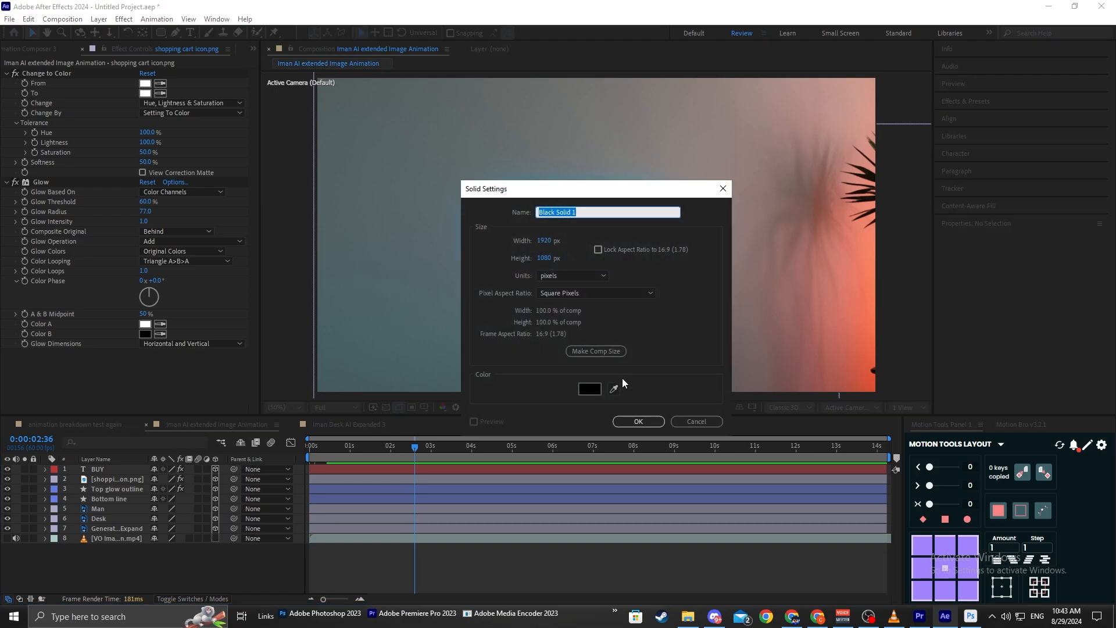
left_click(639, 423)
Keyframe the black solid's Opacity at 45% and move that keyframe to 0:00:00:00.
key("t")
left_click(158, 539)
type("25")
key("Return")
left_click(74, 538)
left_click(155, 538)
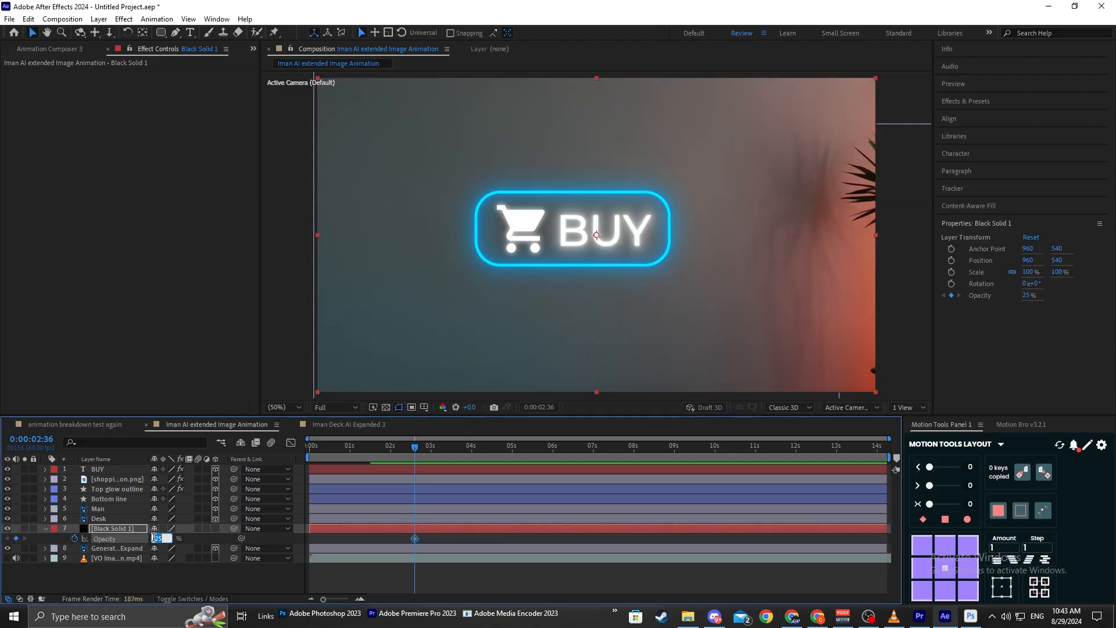
type("45")
key("Return")
key("Home")
left_click_drag(414, 538, 309, 538)
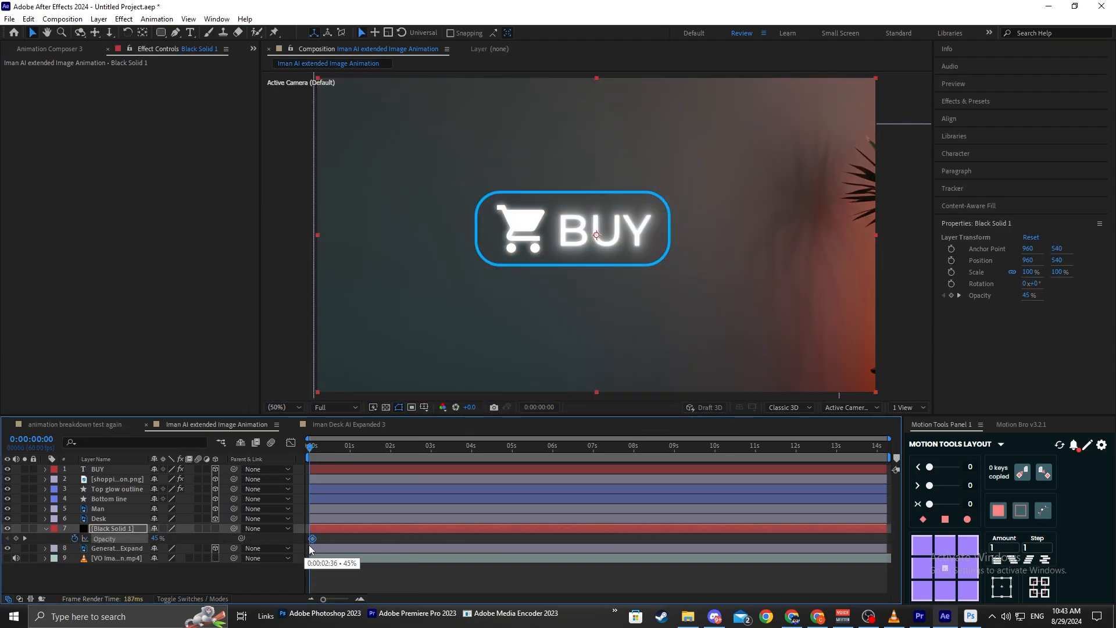
Keyframe the black solid's Opacity at 0% at 0:00:02:00 and apply Easy Ease to both Opacity keyframes.
left_click(404, 584)
left_click(390, 446)
left_click(155, 538)
type("0")
key("Return")
left_click_drag(413, 534, 297, 538)
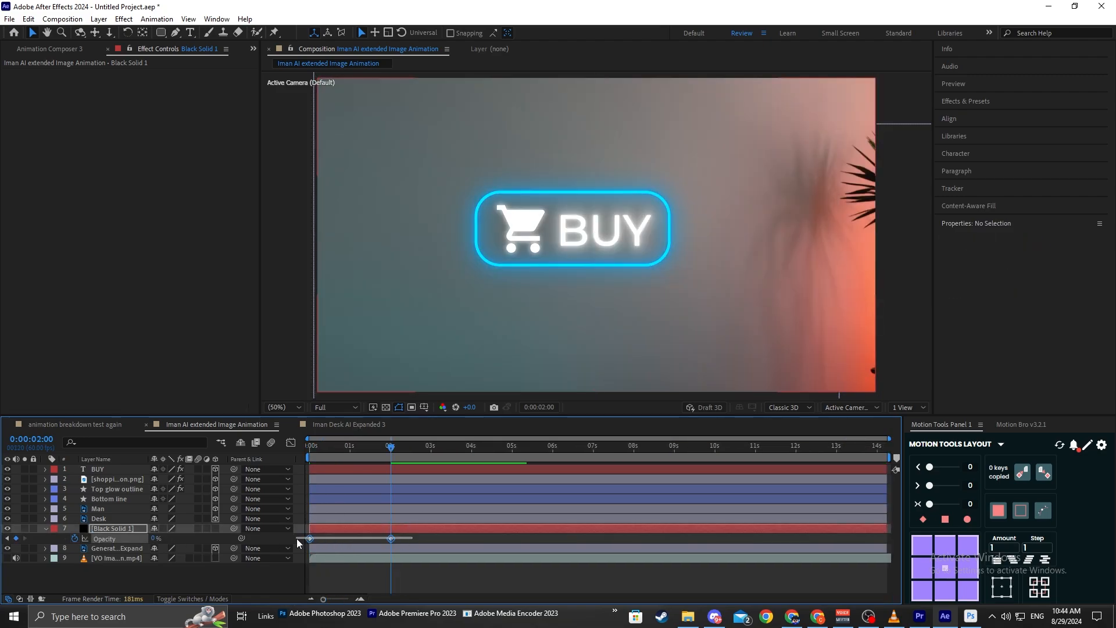
key("F9")
Lengthen the first Opacity keyframe's ease in the speed graph and preview the fade from the start.
left_click(290, 442)
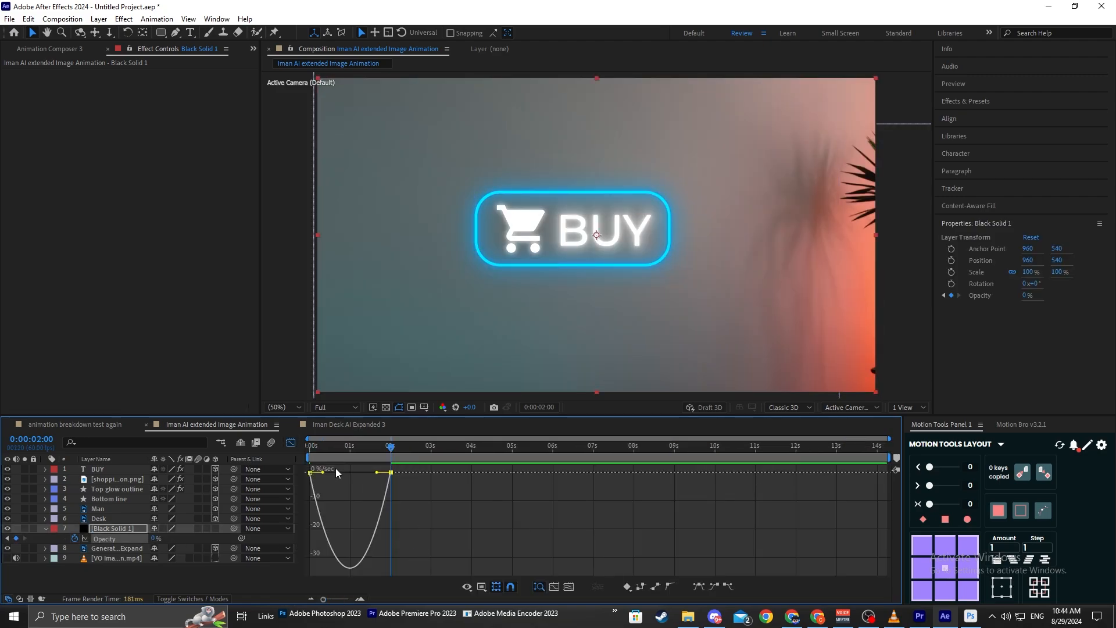
left_click_drag(322, 472, 349, 472)
left_click(291, 442)
key("Home")
key("space")
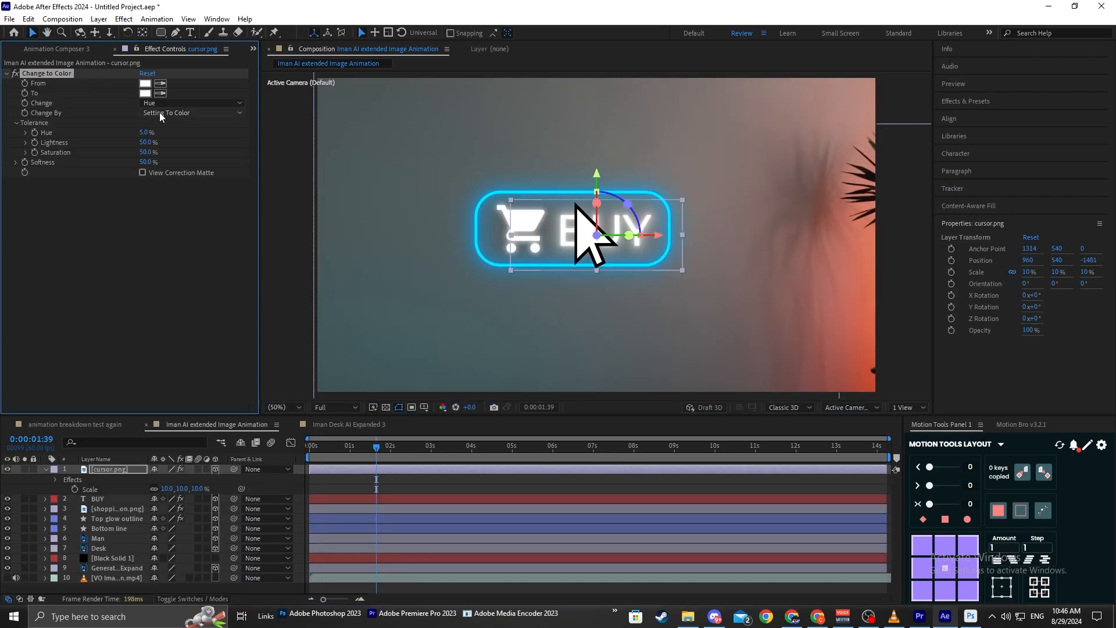
Set the cursor image's Change to Color to Hue & Lightness with Hue and Lightness tolerance at 100%.
left_click(174, 103)
left_click(168, 112)
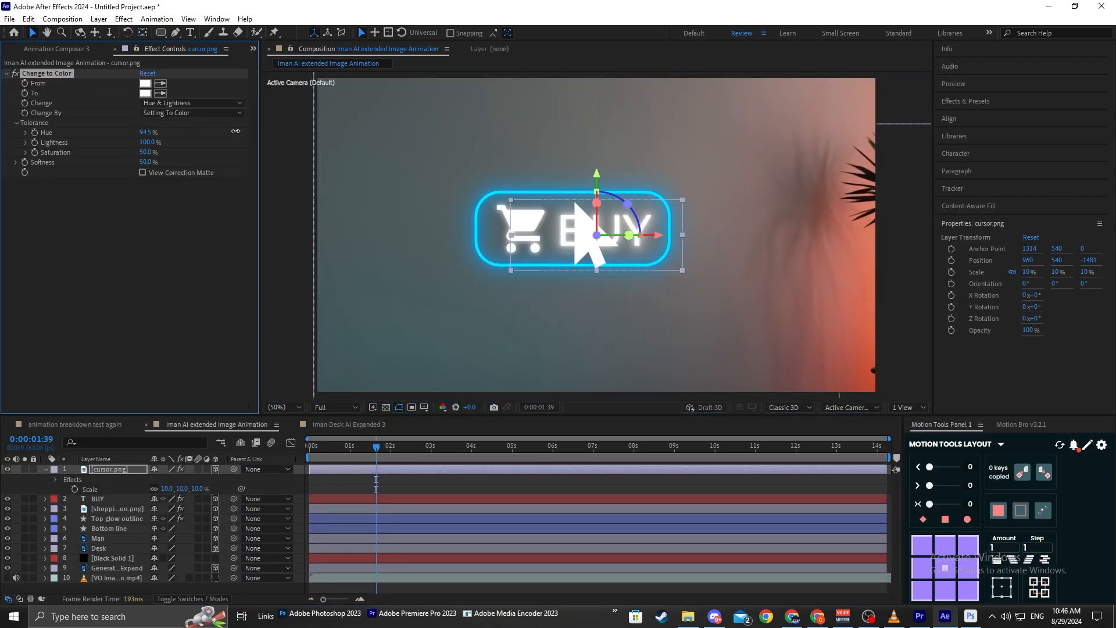
left_click(44, 470)
Apply Deep Glow to the cursor image with Radius 150, Exposure 0.80, Spread 15% and Unmult enabled.
key("ctrl+space")
type("deep")
key("Return")
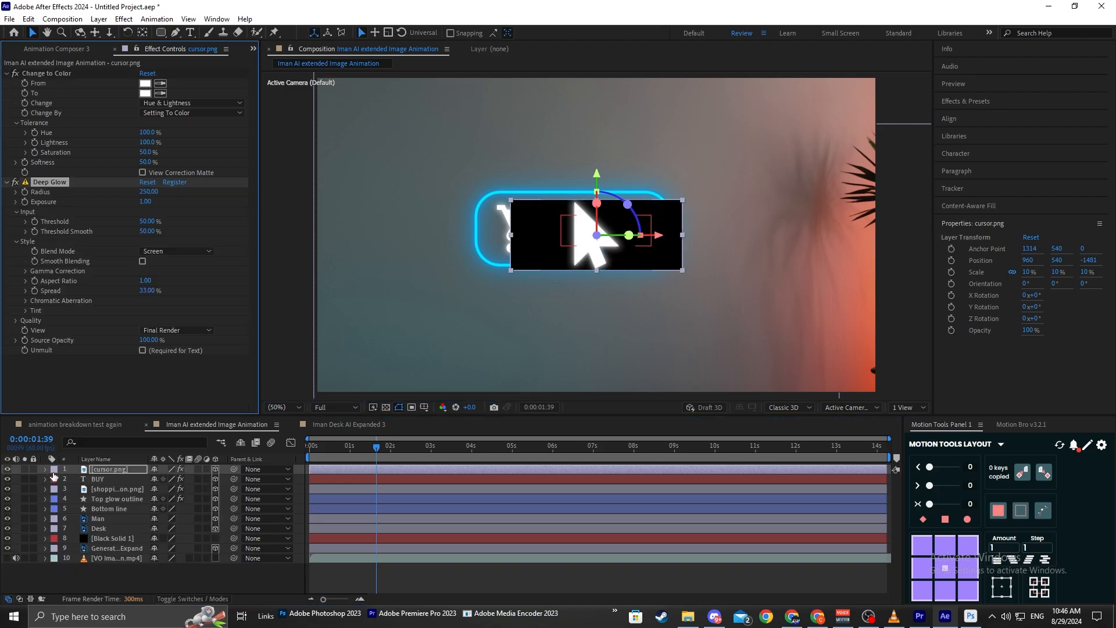
left_click(143, 351)
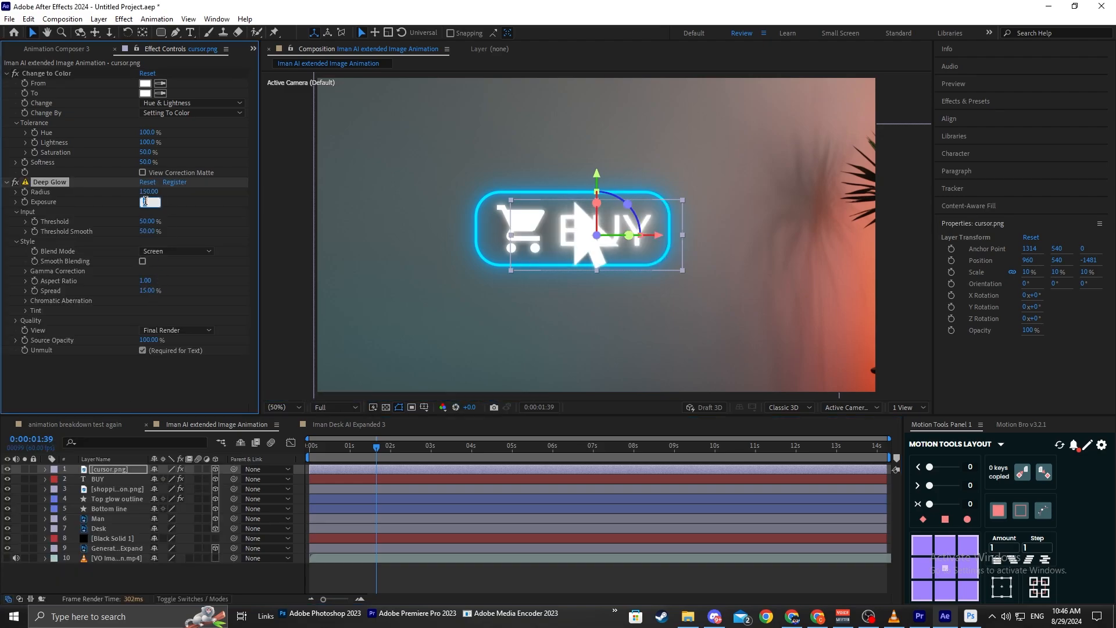
left_click(553, 558)
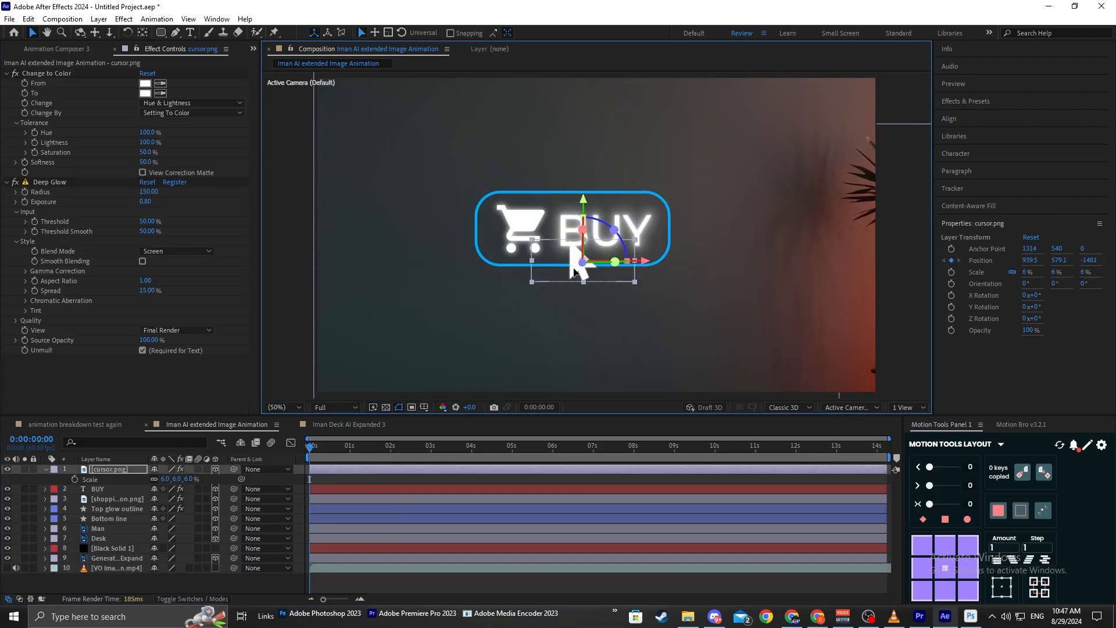
Show the cursor layer's Position and place its keyframe on the BUY button at 0:00:01:30.
key("p")
left_click(369, 451)
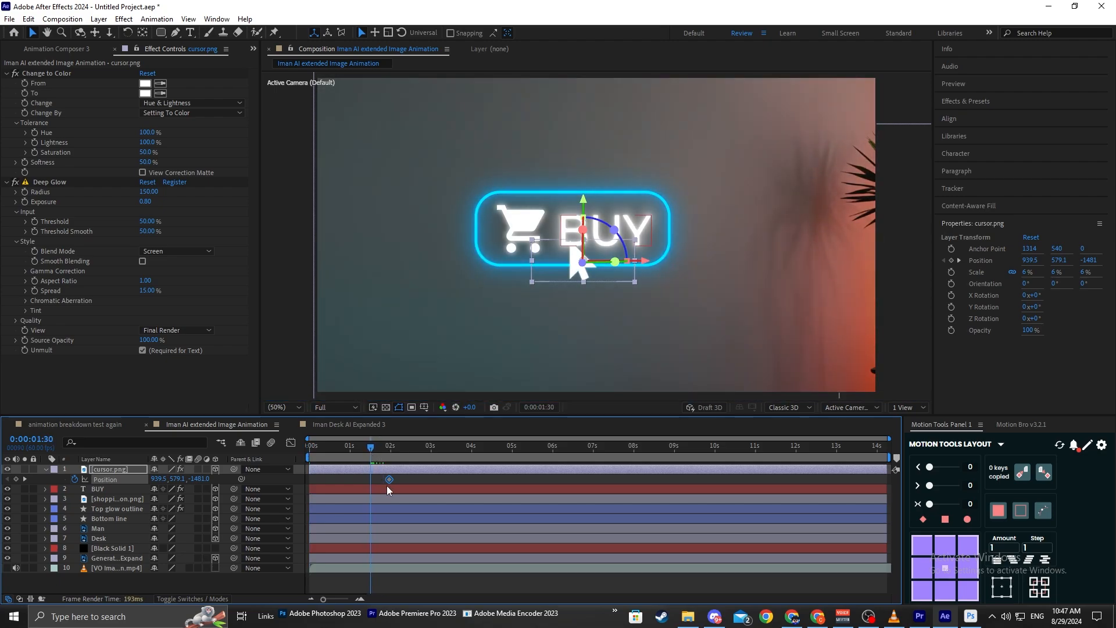
key("semicolon")
key("semicolon")
Keyframe the cursor at 0:00:00:00 below and to the right of the button, at about 1082.7, 737.4, and ease both Position keyframes.
key("Home")
left_click(15, 479)
left_click_drag(570, 269, 658, 371)
left_click_drag(386, 493, 305, 477)
key("F9")
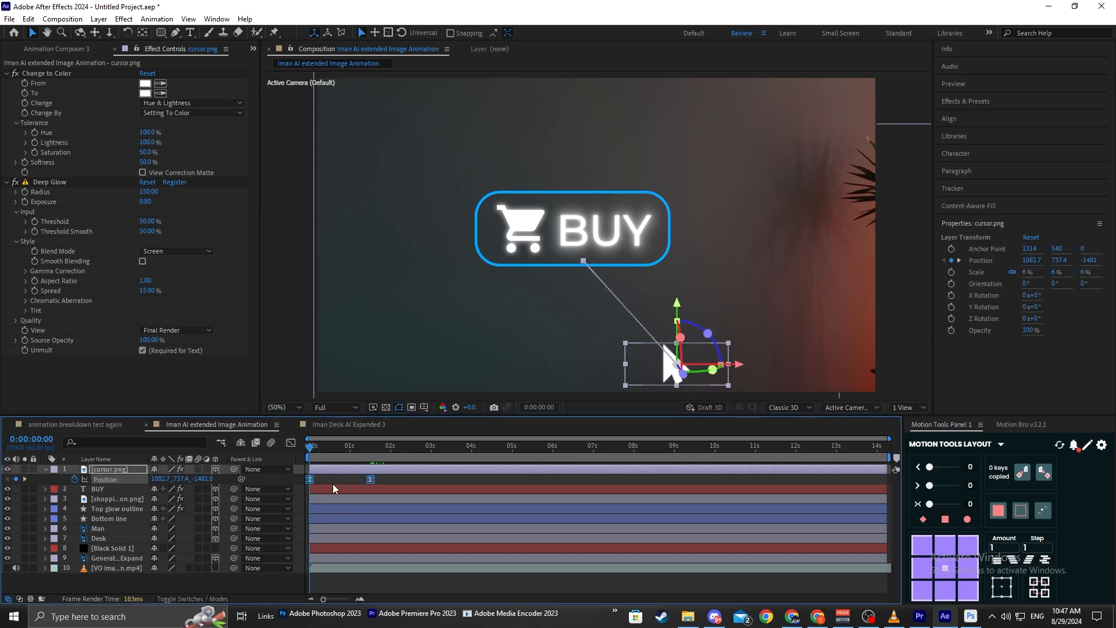
Reshape the cursor's Position speed graph into a sharper mid-move peak and preview the motion.
key("shift+F3")
left_click_drag(327, 568, 351, 569)
left_click(404, 550)
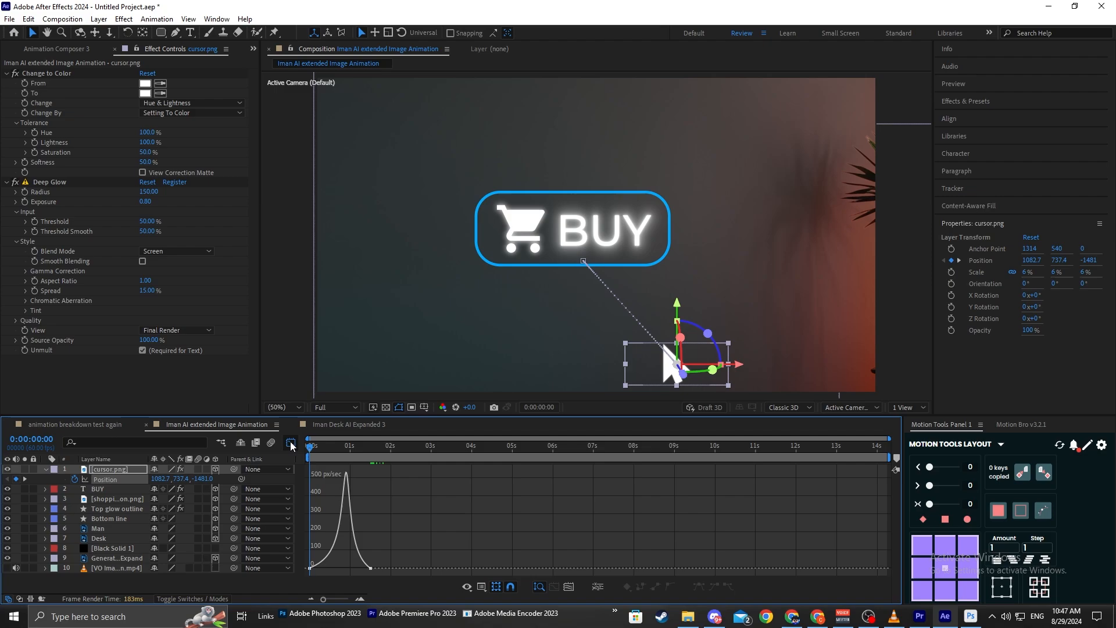
left_click(291, 443)
key("F2")
key("space")
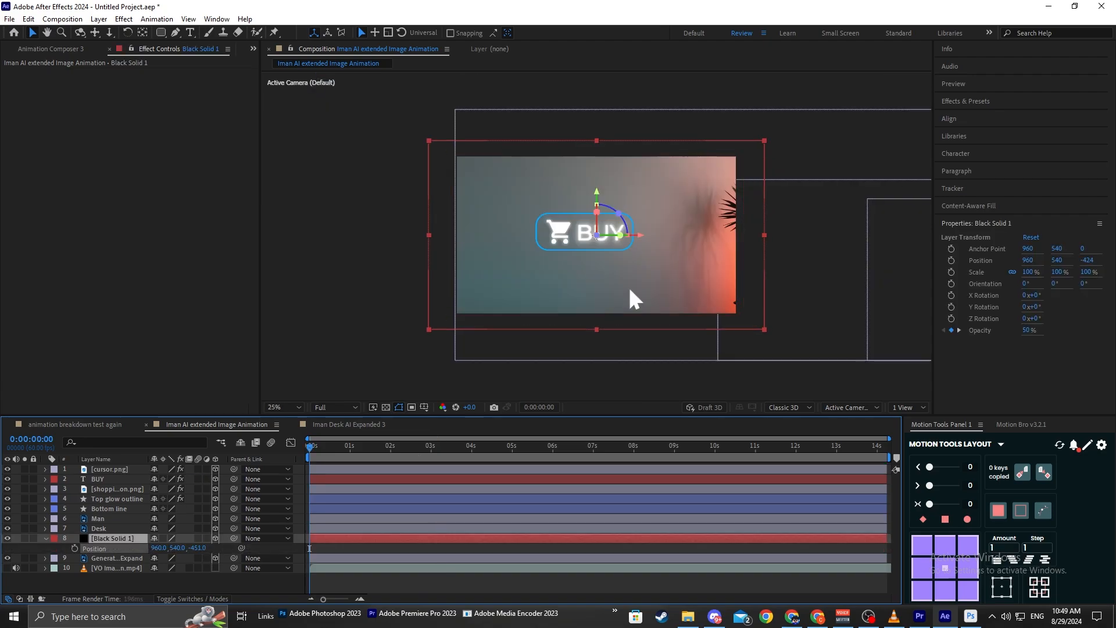
Set the 3D black solid's Z position to -1077 so it covers the frame.
left_click_drag(198, 548, 174, 548)
left_click_drag(199, 548, 175, 549)
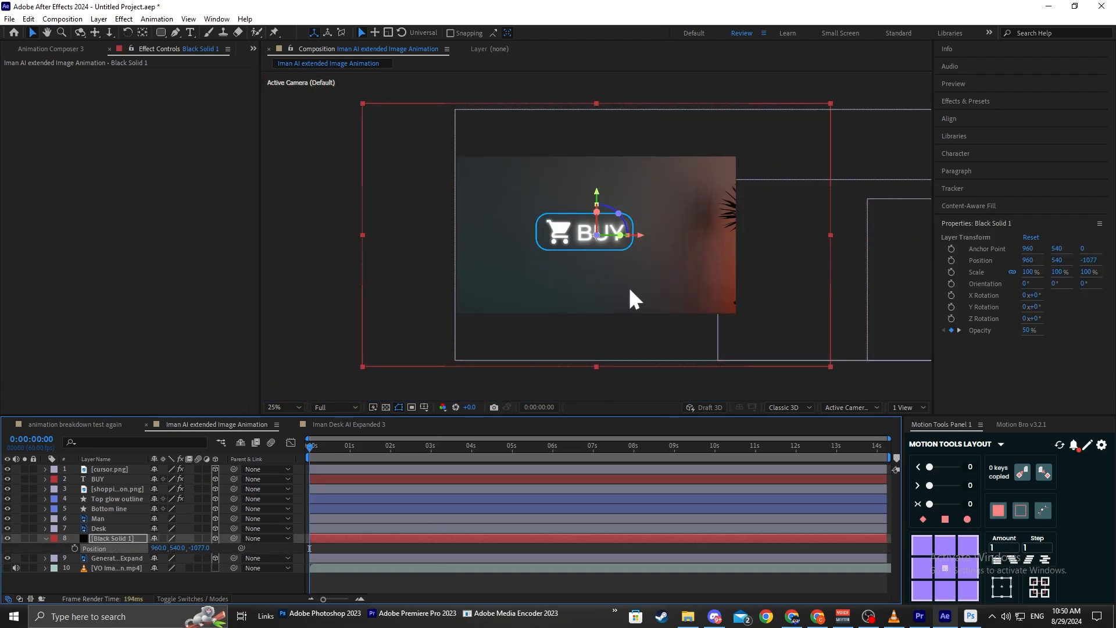
left_click(47, 539)
left_click(348, 557)
Add a new camera layer to the composition.
left_click(247, 572)
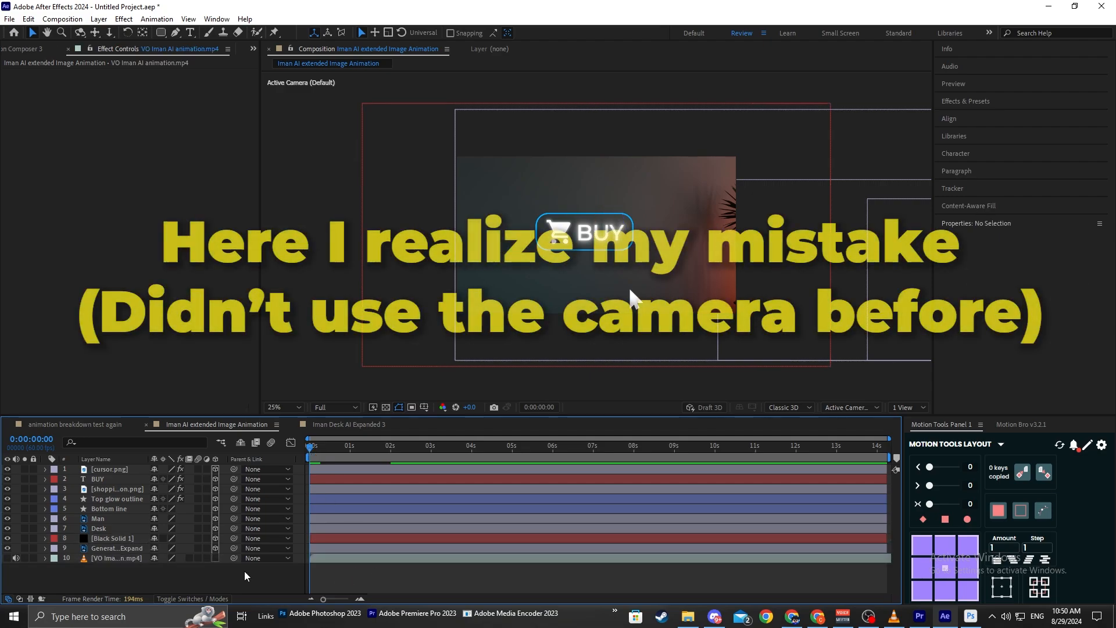
right_click(244, 571)
mouse_move(369, 435)
left_click(420, 486)
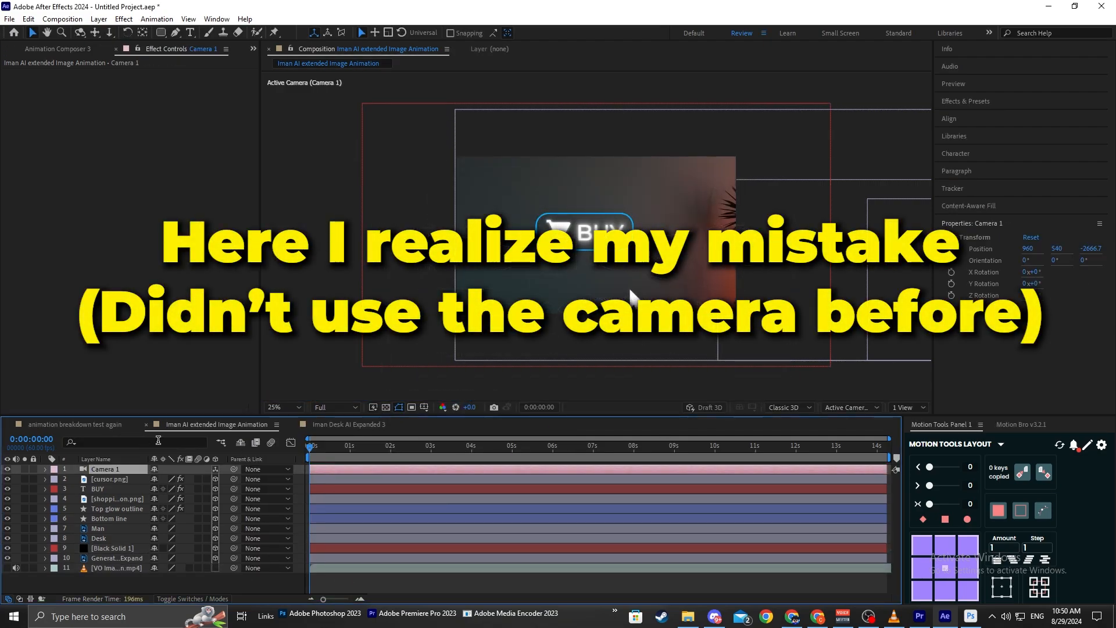
Delete the Man, Desk and Generative Expand layers and reimport Iman Desk AI Expanded.psd as a composition retaining layer sizes with editable layer styles.
left_click(93, 529)
key("Delete")
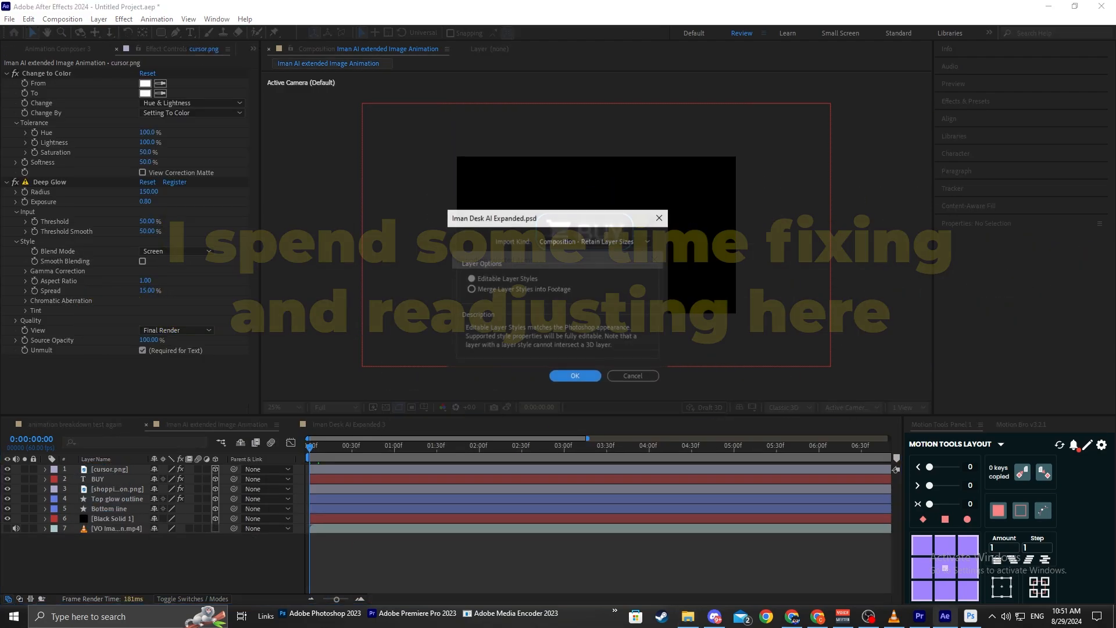
left_click(575, 376)
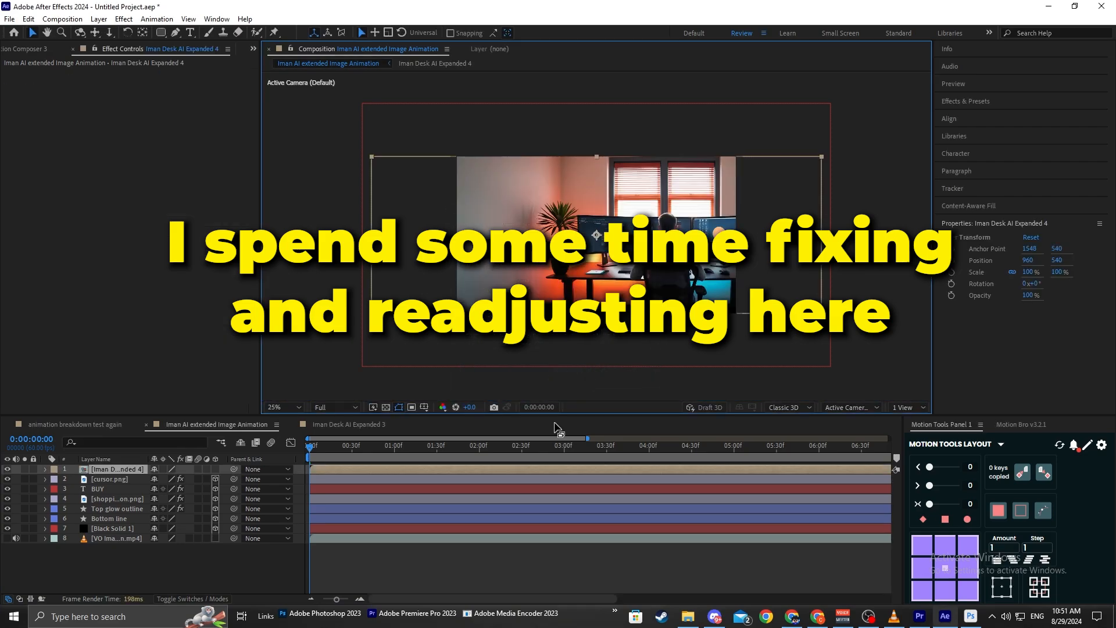
Copy the Man, Desk and Generative Expand layers from Iman Desk AI Expanded 4 into the main composition and delete the nested composition layer.
double_click(124, 469)
left_click(121, 469)
left_click(112, 490, "shift")
key("ctrl+c")
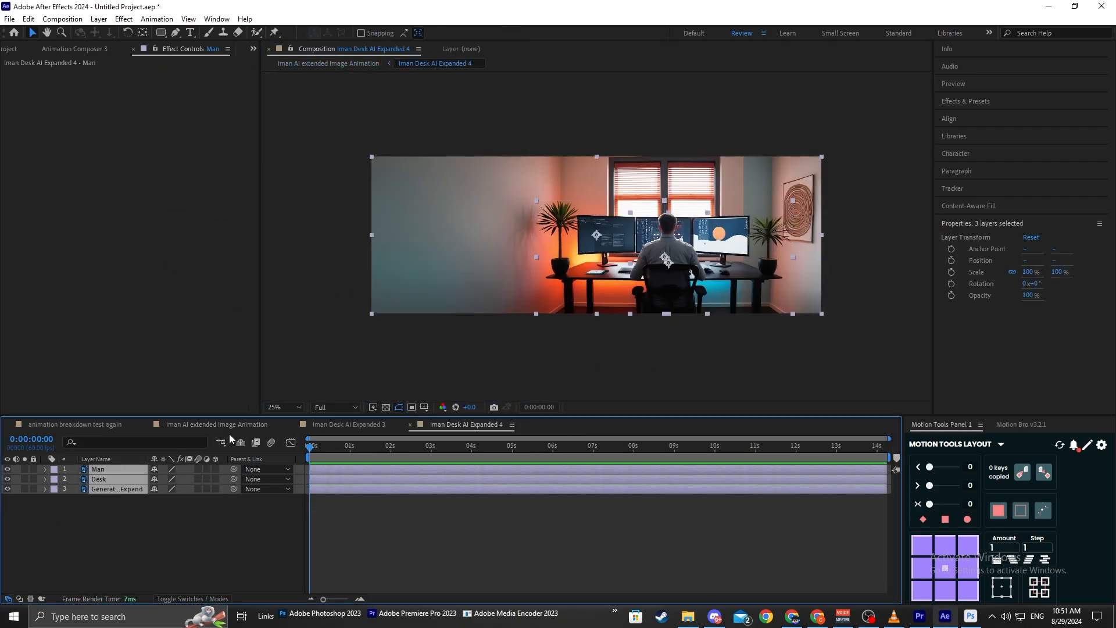
left_click(237, 426)
key("ctrl+v")
left_click(105, 499)
key("Delete")
Make the Man, Desk and Generative Expand layers 3D and move them below the black solid.
left_click_drag(215, 469, 215, 490)
left_click(99, 469)
left_click(100, 488, "shift")
left_click_drag(100, 488, 105, 553)
Add a camera layer to the main composition and adjust its X and Z position to frame the BUY button closer.
right_click(120, 581)
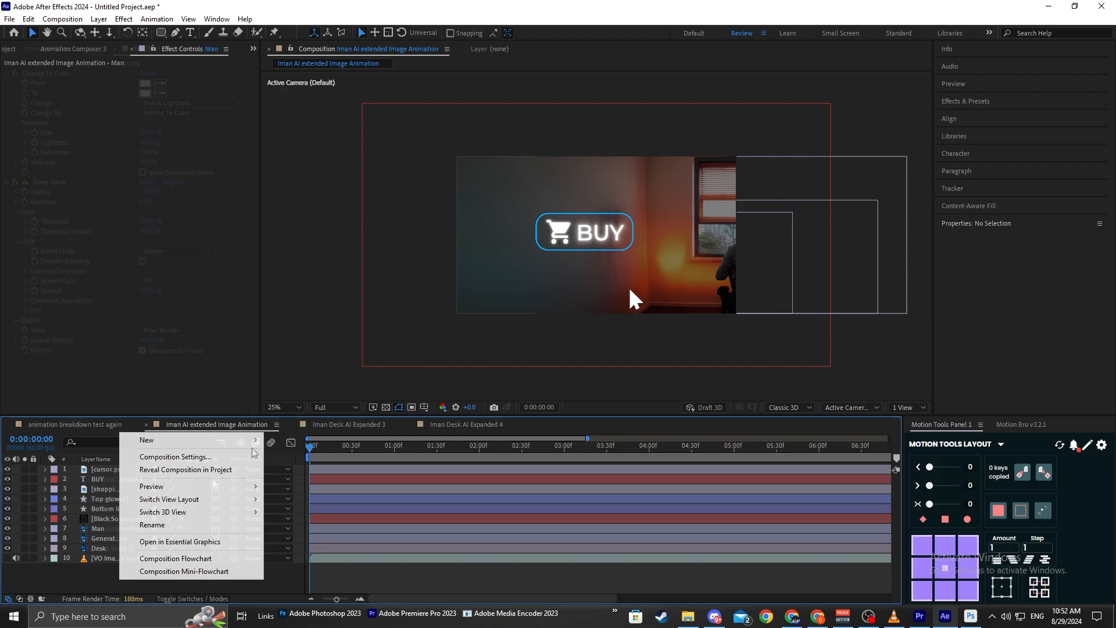
left_click(279, 495)
left_click(707, 398)
key("p")
left_click_drag(156, 481, 213, 486)
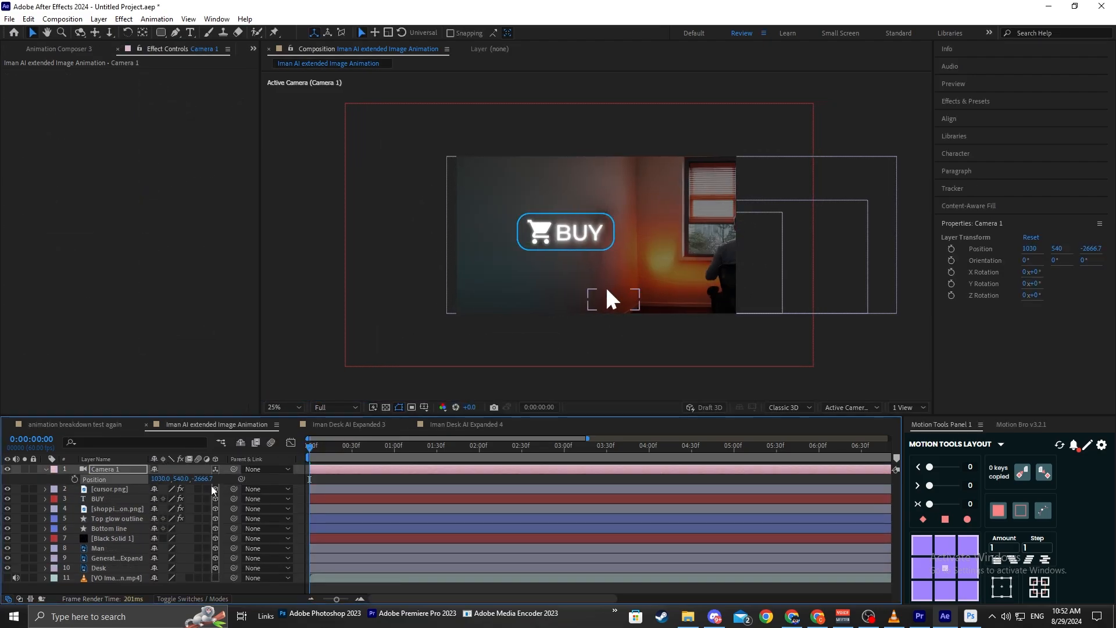
left_click_drag(197, 479, 244, 481)
Move the BUY text, cart icon and both outline layers further left within the camera frame and adjust their scale.
left_click(109, 479)
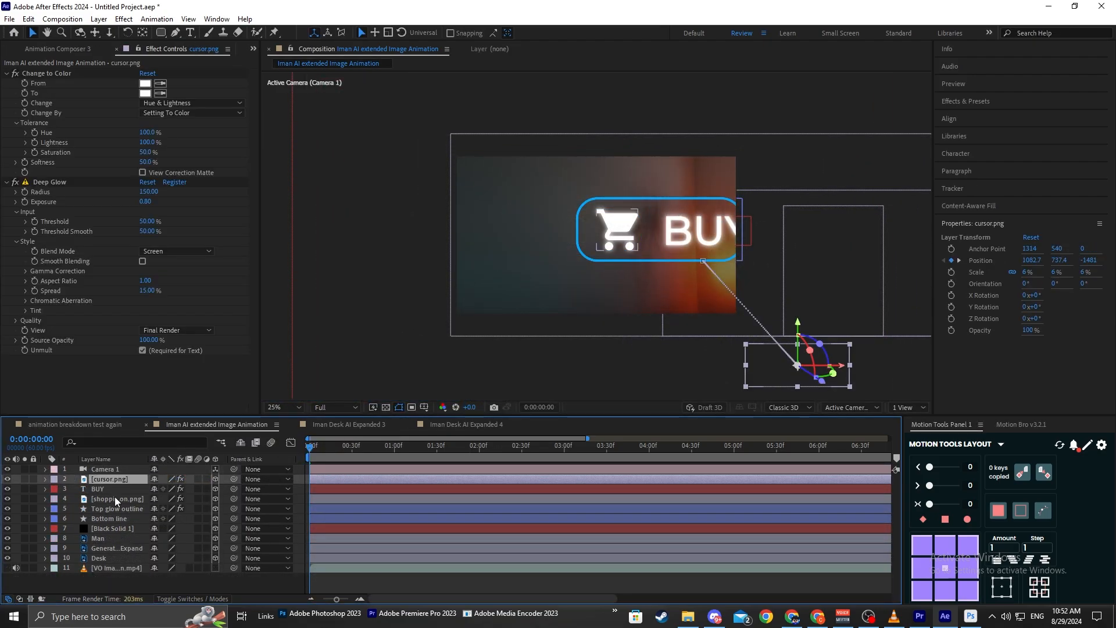
left_click(123, 510)
left_click(117, 498, "ctrl")
left_click(113, 518, "ctrl")
left_click(107, 489, "ctrl")
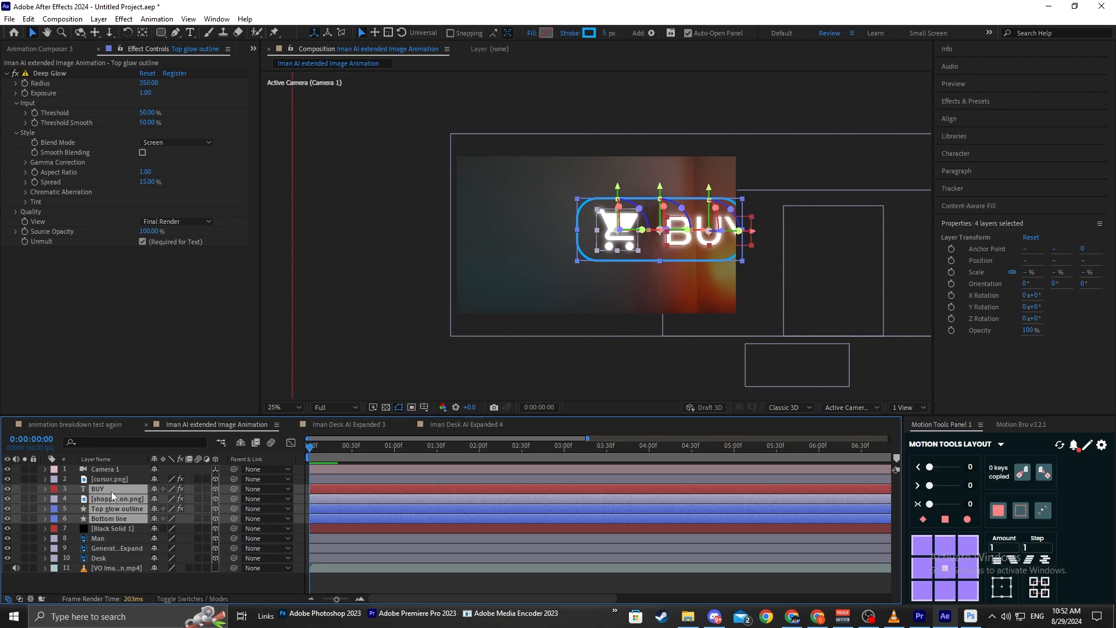
key("p")
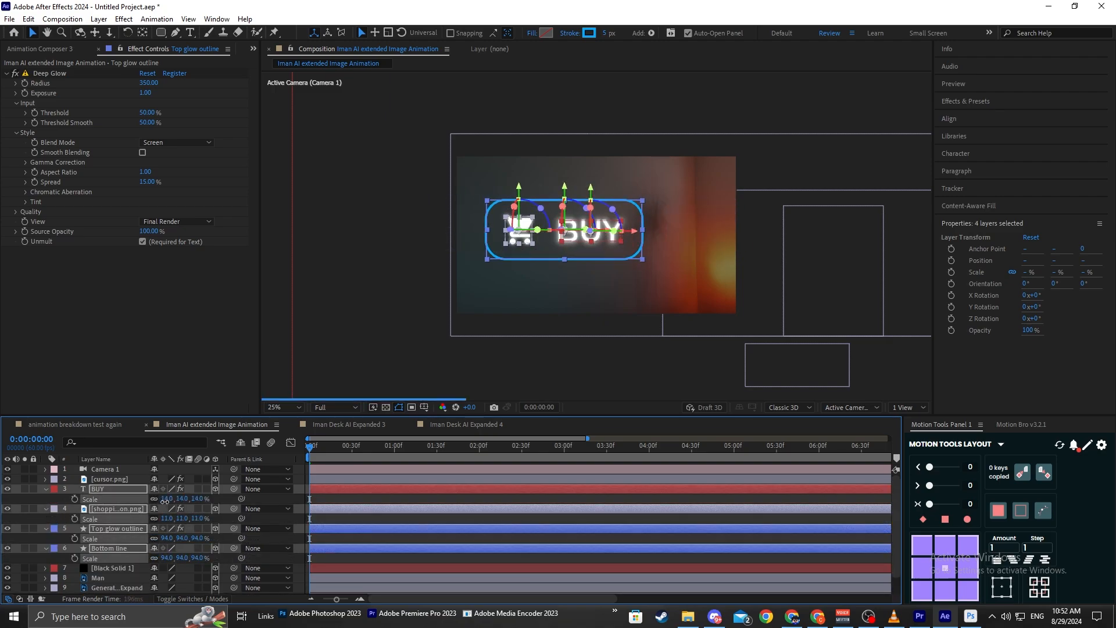
left_click_drag(164, 501, 168, 501)
Place both outlines at 734.8, 528.2, -1223 and fit the BUY text at 15% and the cart icon at 11% inside them.
left_click(111, 548)
left_click(127, 529, "ctrl")
left_click_drag(167, 538, 154, 539)
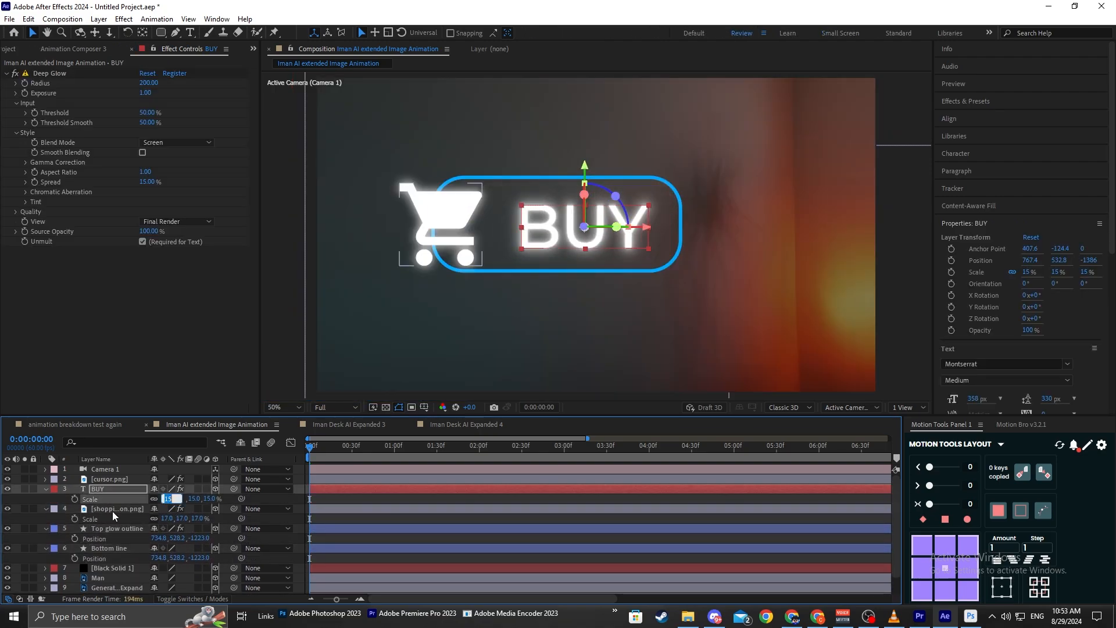
left_click(478, 242)
left_click(650, 231)
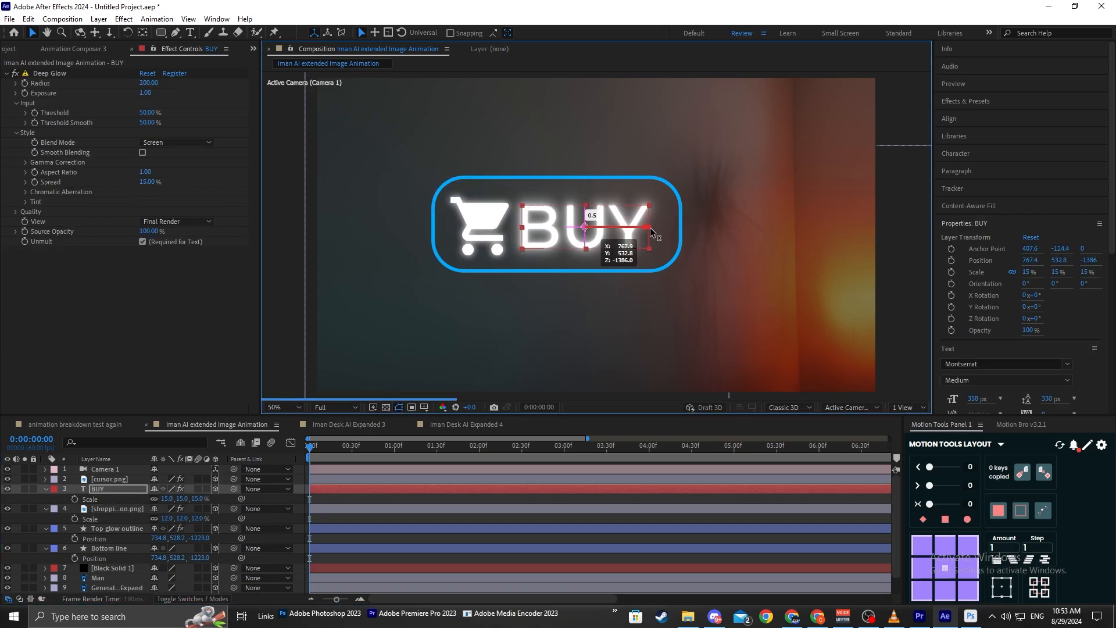
left_click_drag(593, 172, 593, 170)
left_click_drag(167, 519, 166, 519)
left_click_drag(492, 225, 496, 225)
At 3 seconds, move the cursor layer to 776.5, 580, -1481 beside the BUY text and reduce its scale.
left_click(402, 499)
scroll(398, 372, "down", 2)
left_click(284, 407)
left_click(91, 482)
left_click(92, 482)
key("p")
left_click(28, 490)
key("s")
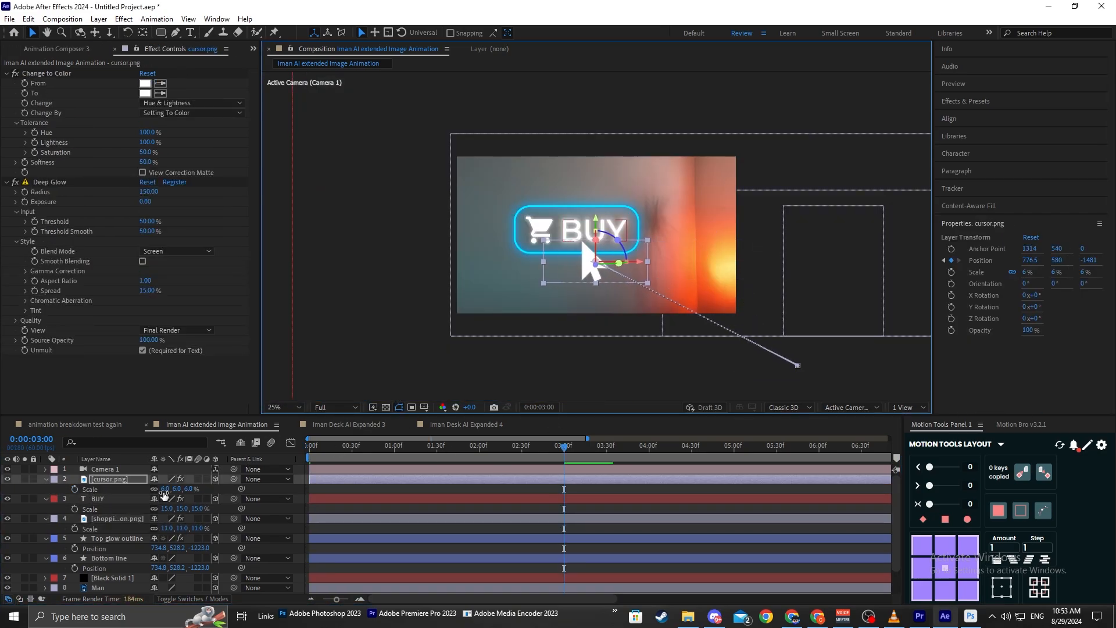
left_click_drag(164, 489, 163, 490)
At the first frame, move the cursor's starting position closer to the BUY button.
left_click_drag(563, 448, 270, 457)
key("p")
left_click_drag(783, 367, 649, 312)
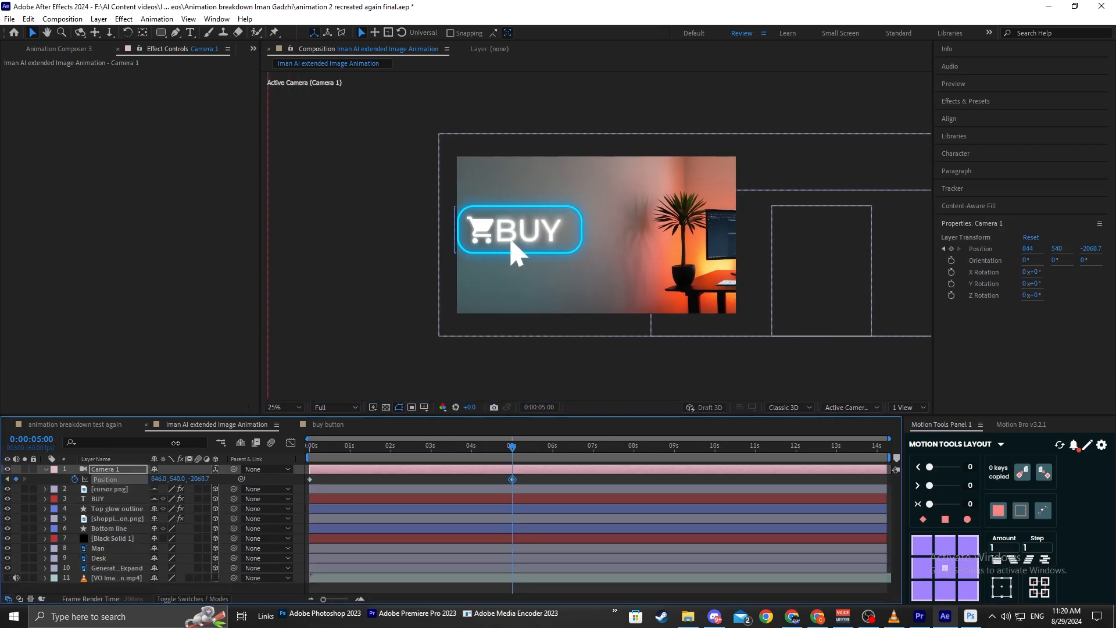
Undo the camera's position change at 5 seconds and split the composition viewer into two views.
mouse_move(152, 442)
left_mouse_down()
mouse_move(53, 446)
mouse_move(184, 440)
mouse_move(138, 442)
left_mouse_up()
key("ctrl+z")
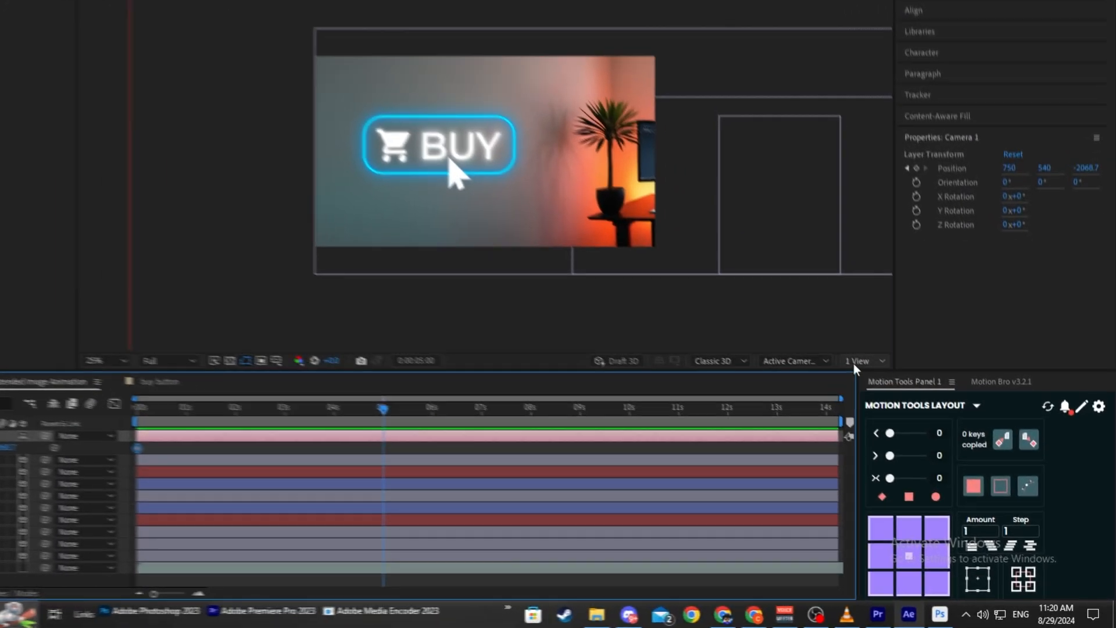
left_click(904, 406)
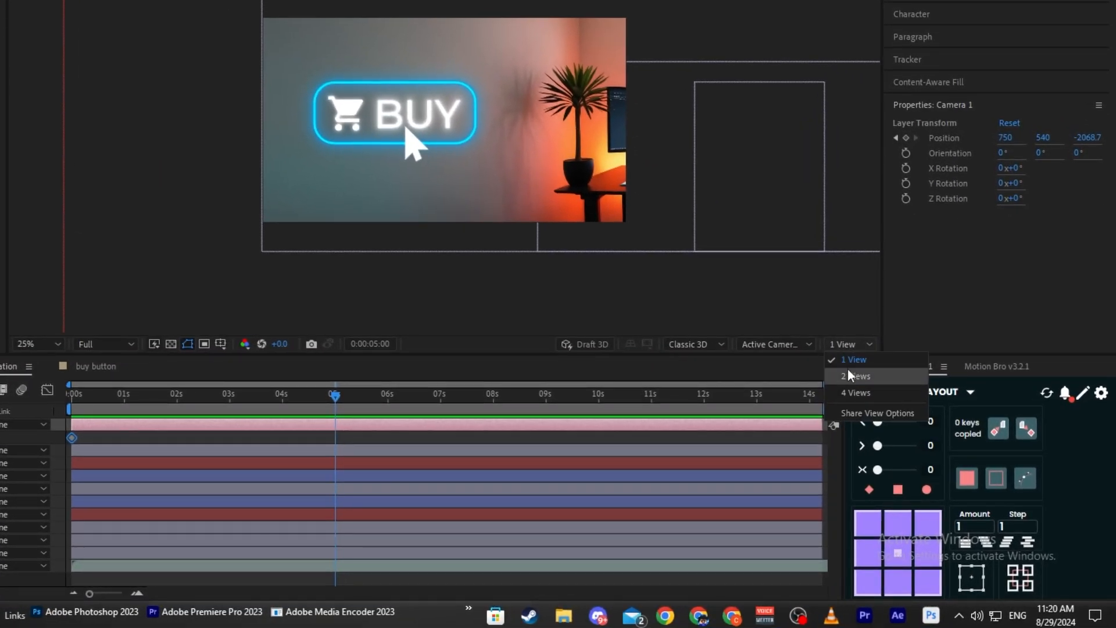
left_click(854, 376)
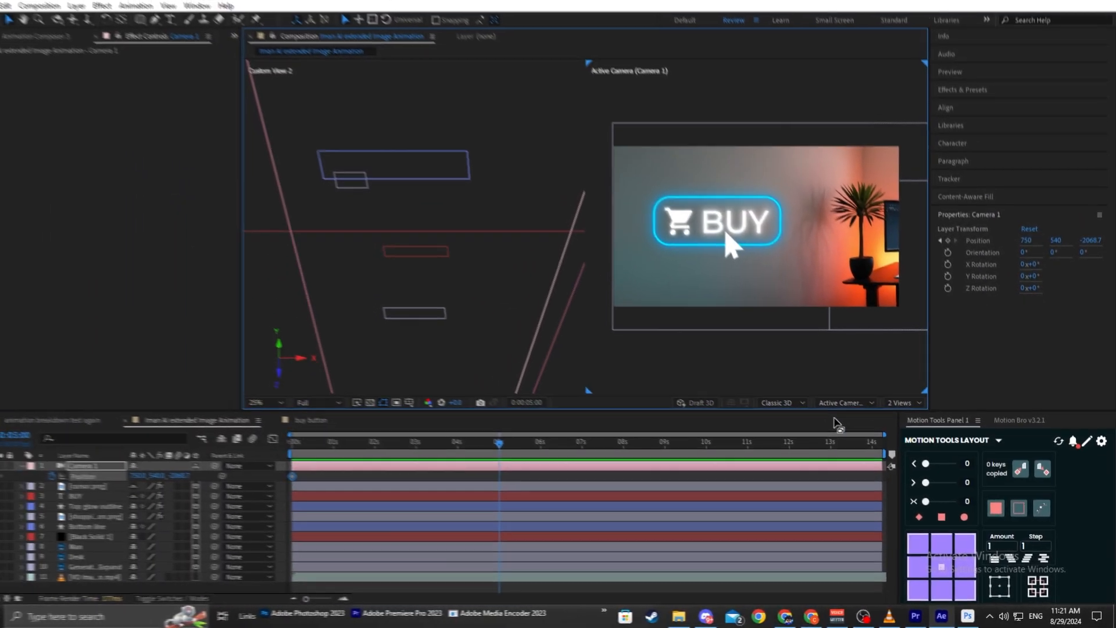
scroll(453, 205, "down", 2)
left_click_drag(533, 223, 507, 281)
scroll(512, 265, "down", 1)
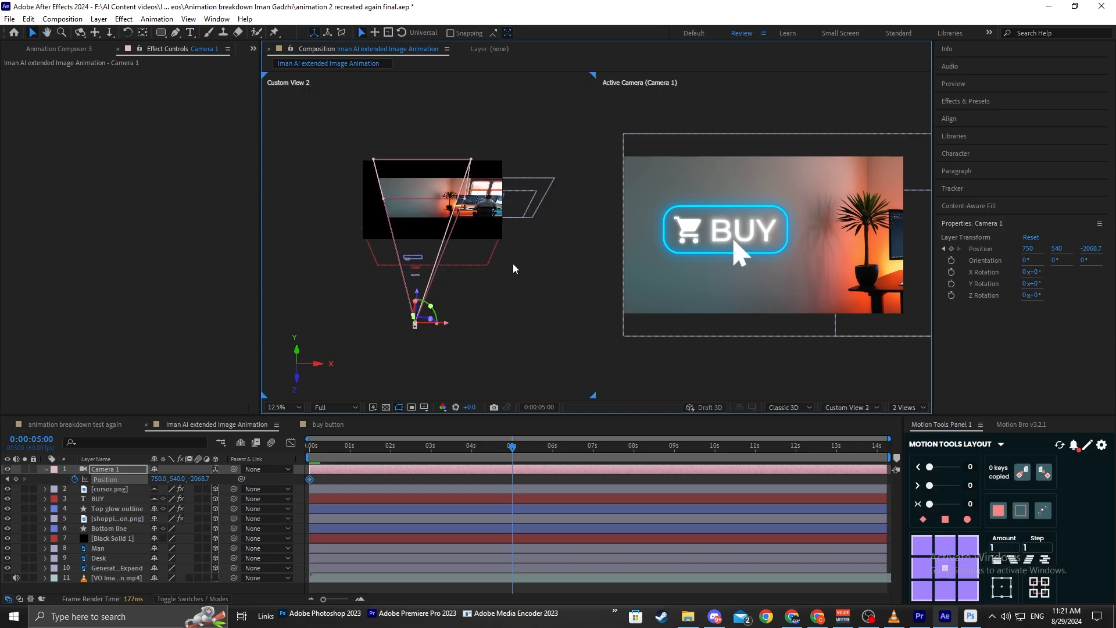
scroll(515, 273, "up", 1)
In Custom View 1, move the cart icon, BUY text and cursor along Z to about -1228, -1230 and -1230, close to the outlines.
left_click(860, 408)
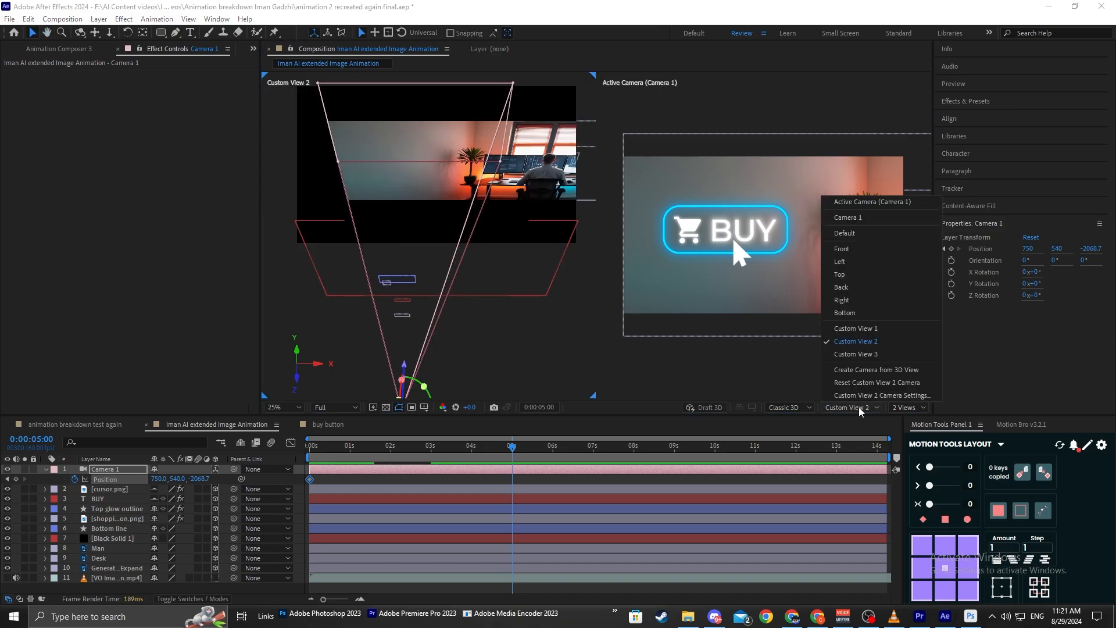
left_click(860, 409)
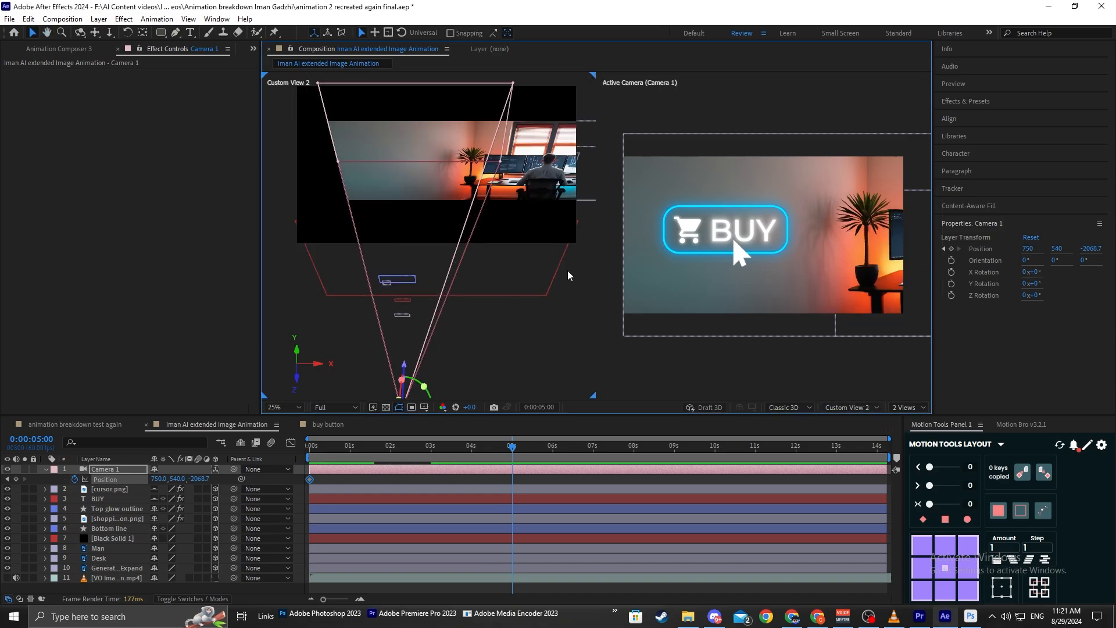
left_click(859, 408)
left_click(876, 329)
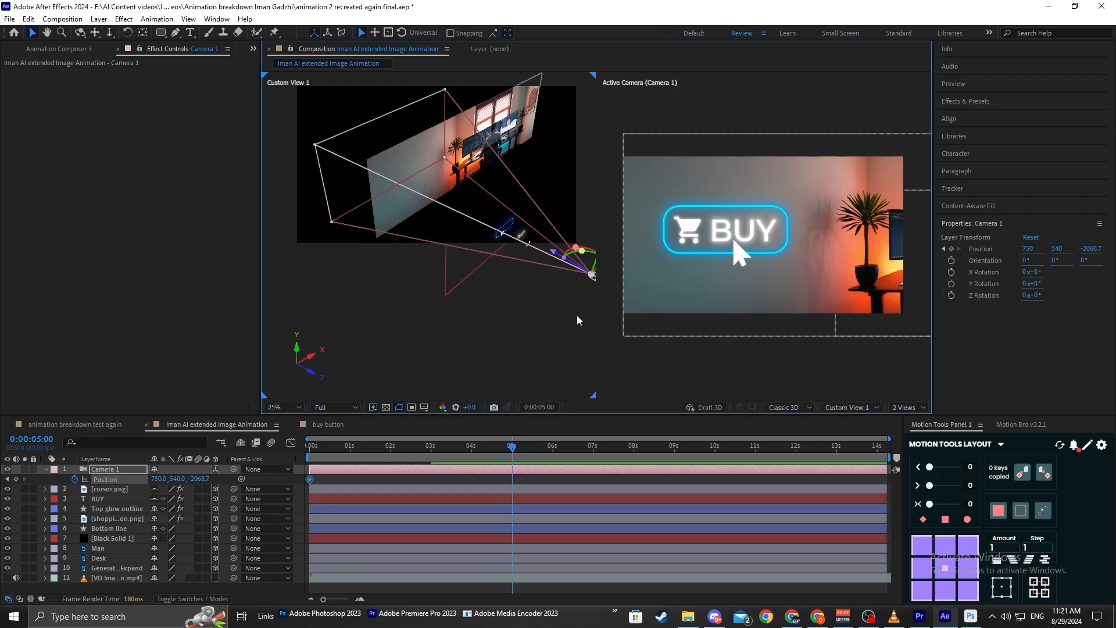
scroll(571, 301, "up", 6)
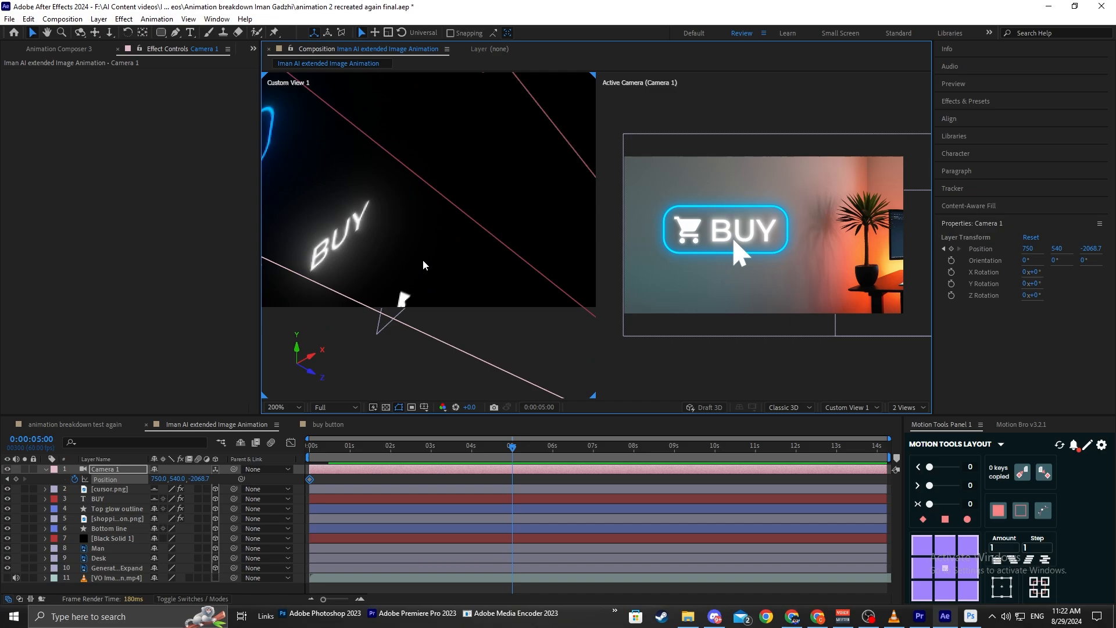
left_click_drag(424, 265, 562, 273)
left_click(324, 237)
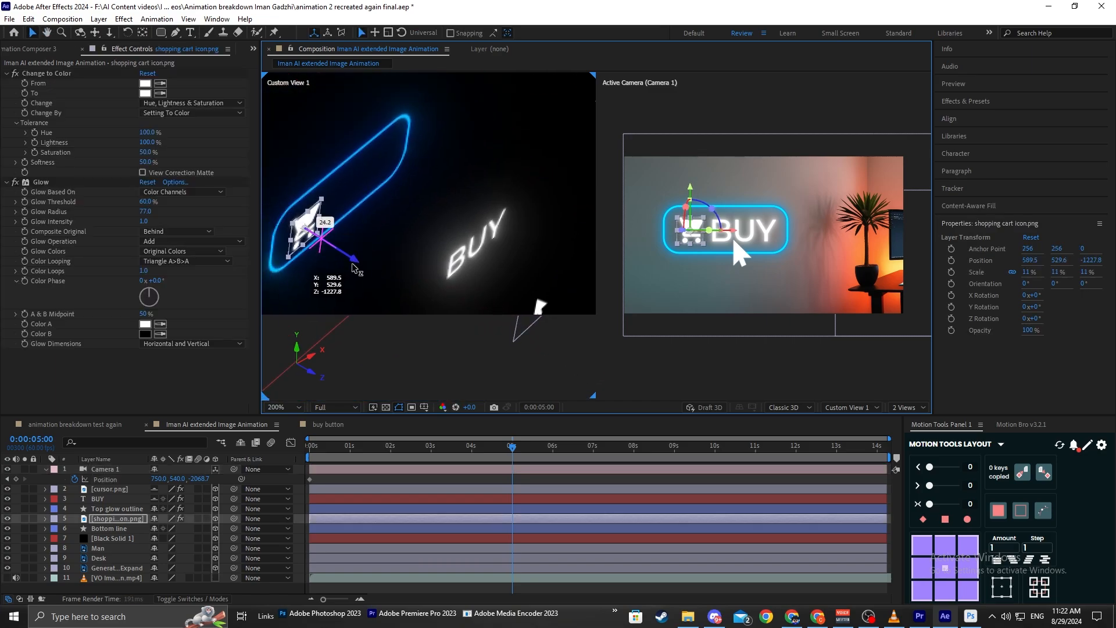
left_click_drag(483, 249, 416, 219)
left_click(539, 307)
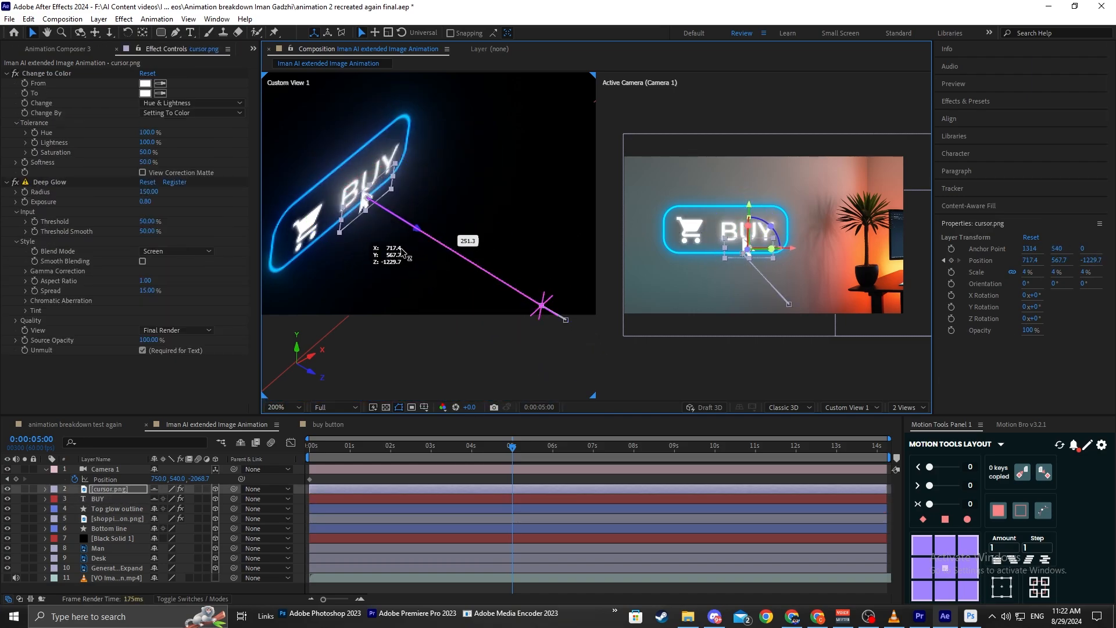
left_click_drag(402, 253, 403, 253)
Examine the depth alignment of the button layers in Custom Views 3, 2 and 1.
left_click(851, 407)
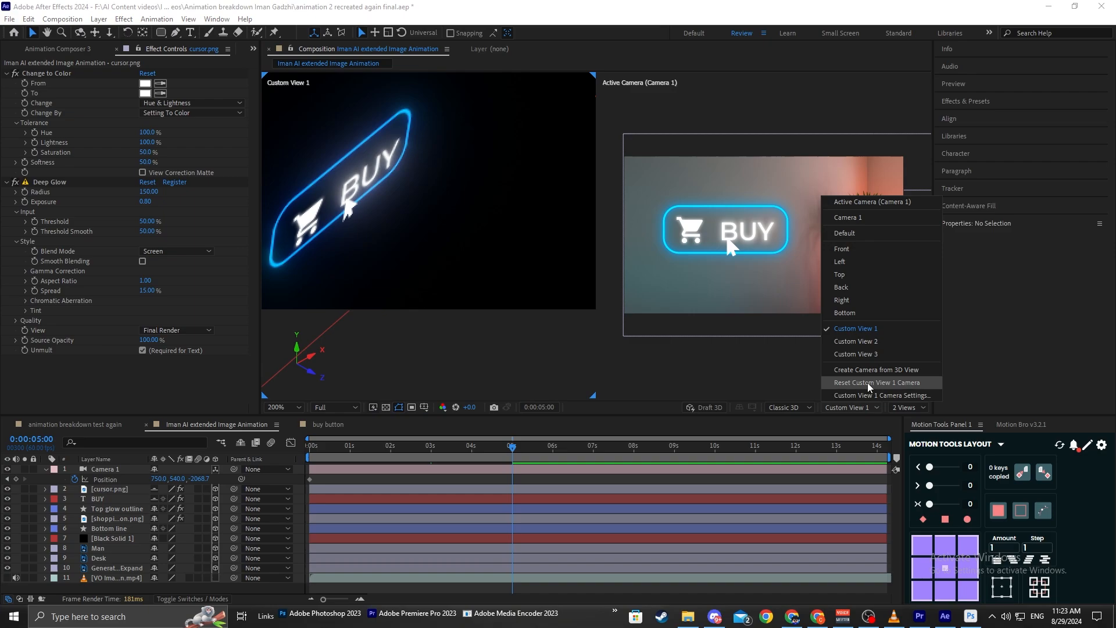
left_click(855, 354)
scroll(490, 249, "up", 3)
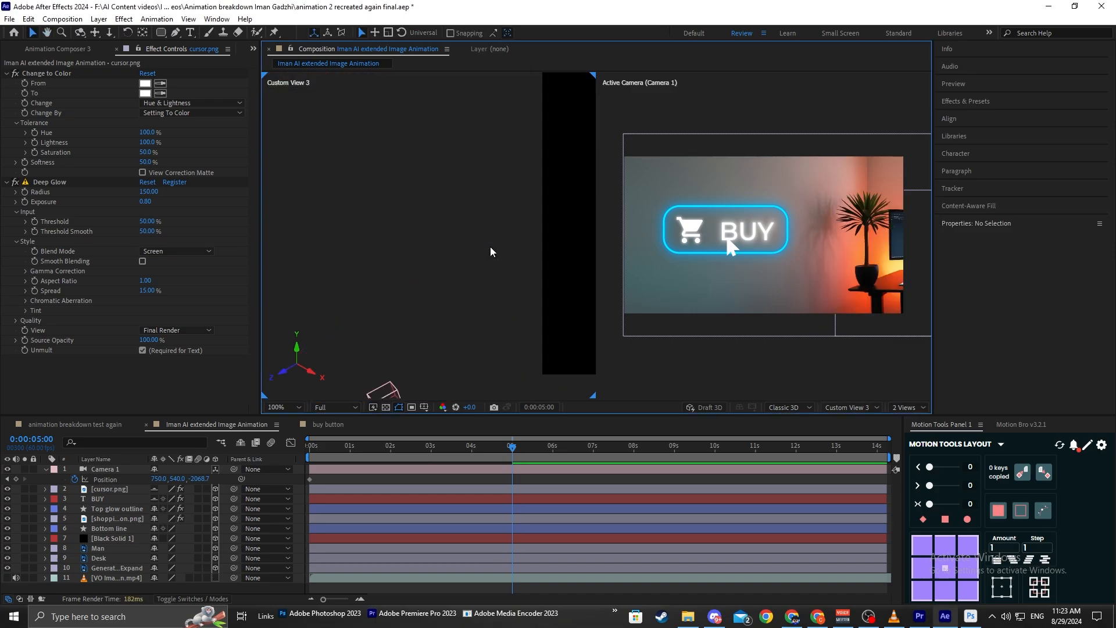
left_click(851, 407)
left_click(856, 329)
scroll(504, 297, "down", 4)
left_click_drag(503, 296, 323, 272)
left_click(852, 408)
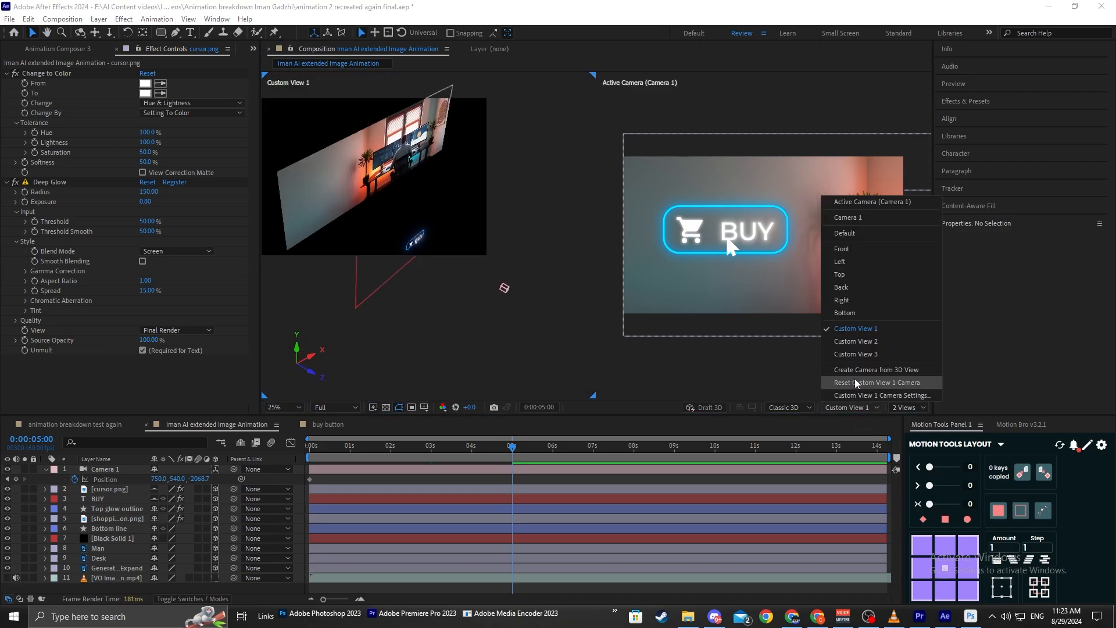
left_click(857, 342)
scroll(407, 267, "up", 2)
left_click_drag(407, 266, 583, 219)
scroll(399, 279, "up", 1)
left_click(852, 408)
left_click(856, 329)
Set the BUY text's scale to 18% and move it to about X 711, Y 530 inside the outline.
left_click(115, 499)
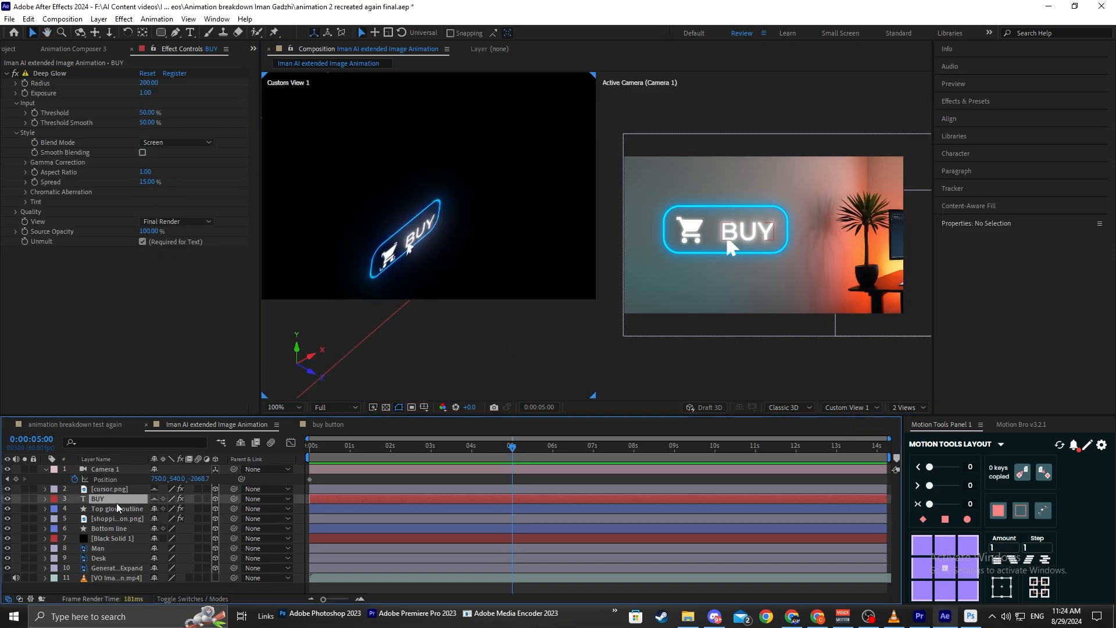
key("s")
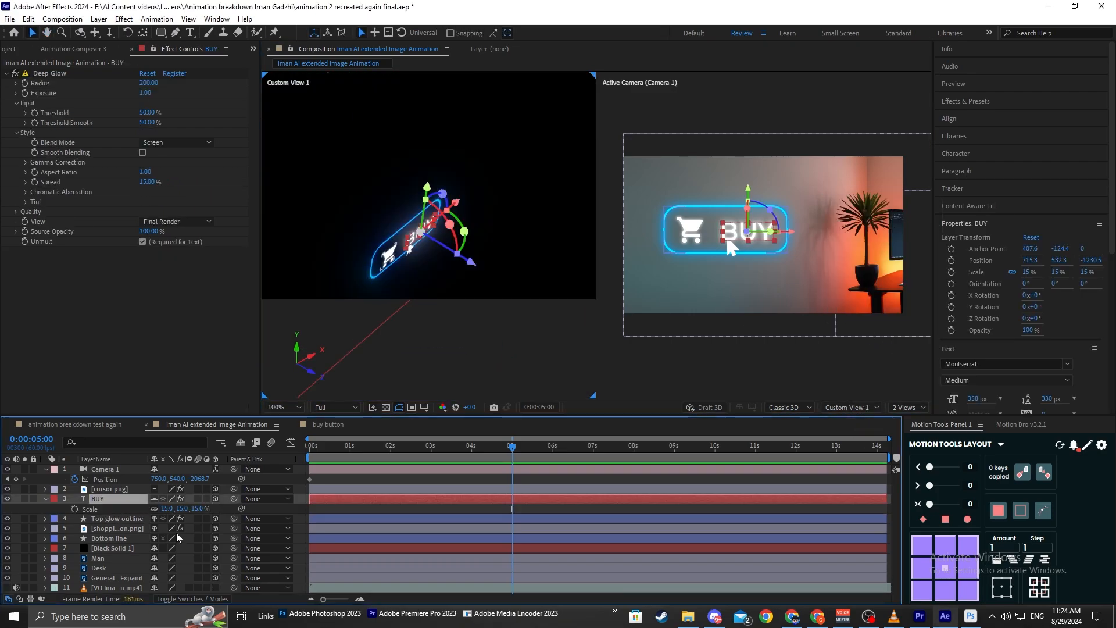
left_click_drag(168, 514, 170, 510)
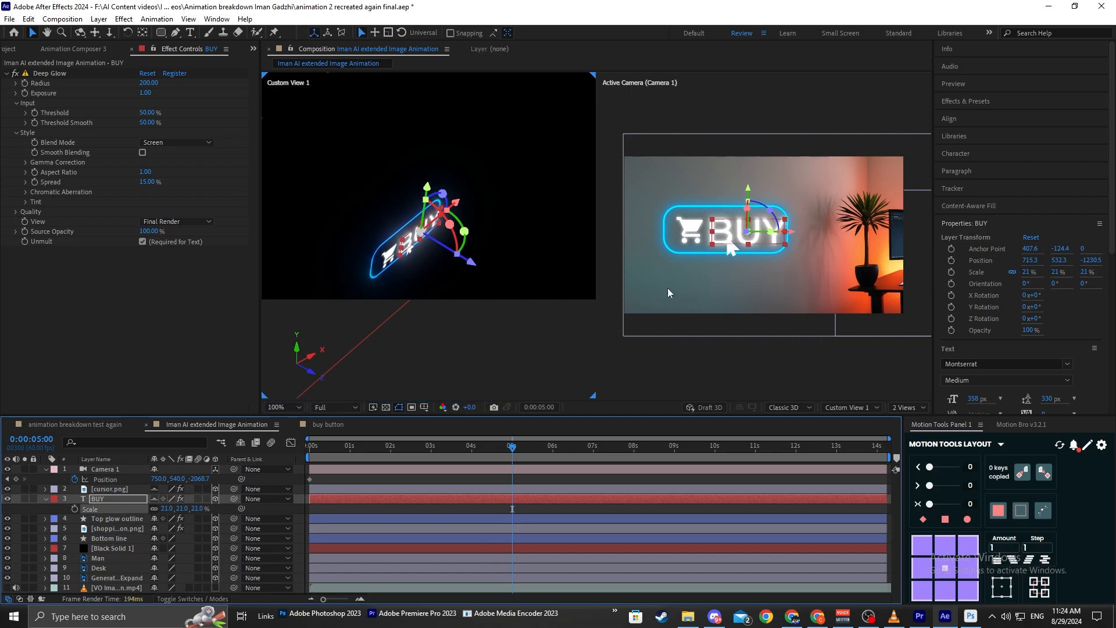
scroll(755, 293, "up", 4)
scroll(799, 330, "down", 1)
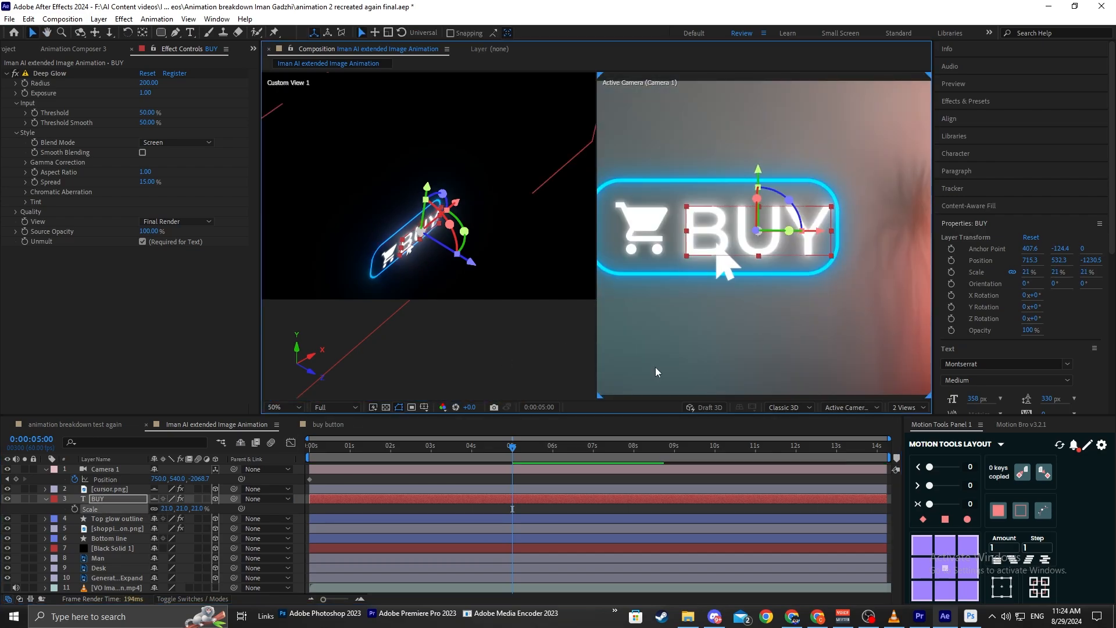
left_click(167, 508)
type("18")
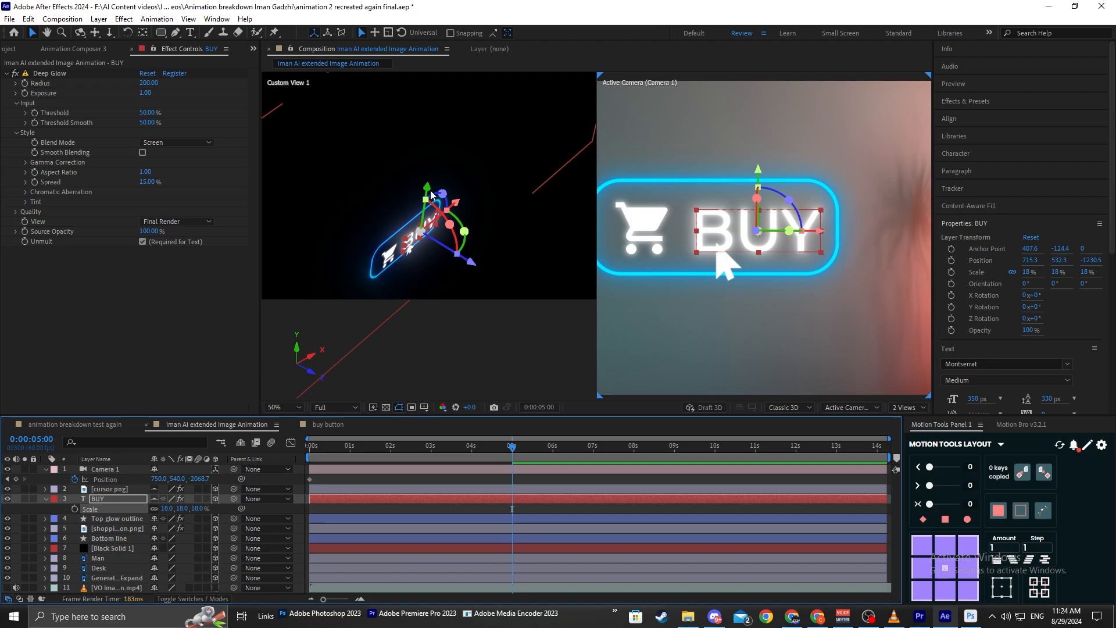
left_click_drag(427, 187, 455, 205)
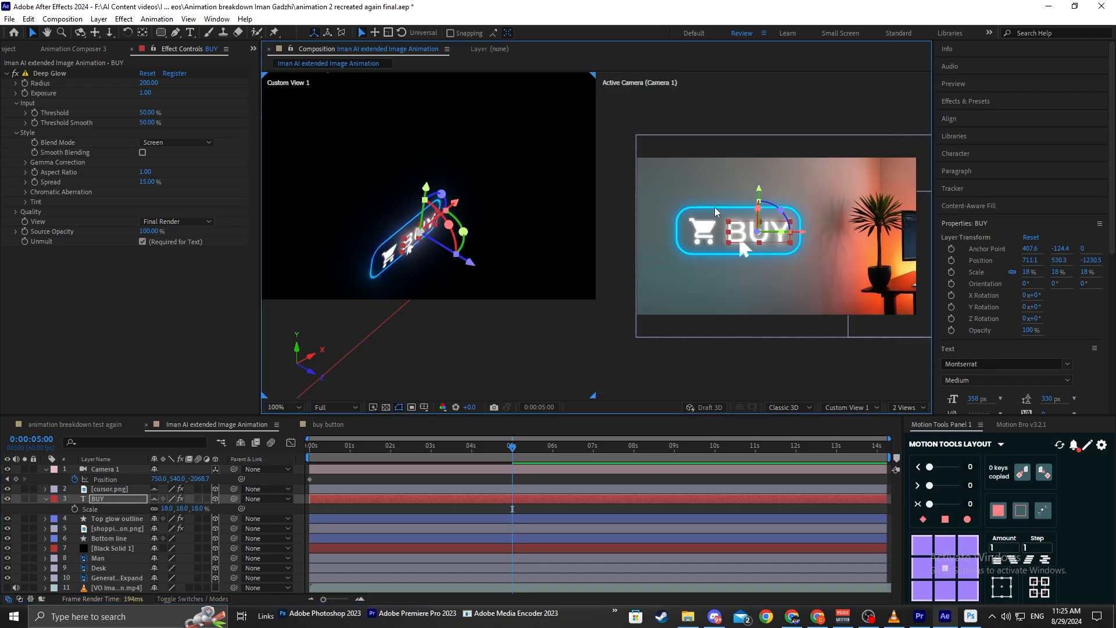
Set the cursor layer's scale to 5% and move it to about X 684, Y 570 below the BUY text.
left_click(723, 265)
key("s")
left_click_drag(416, 205, 415, 211)
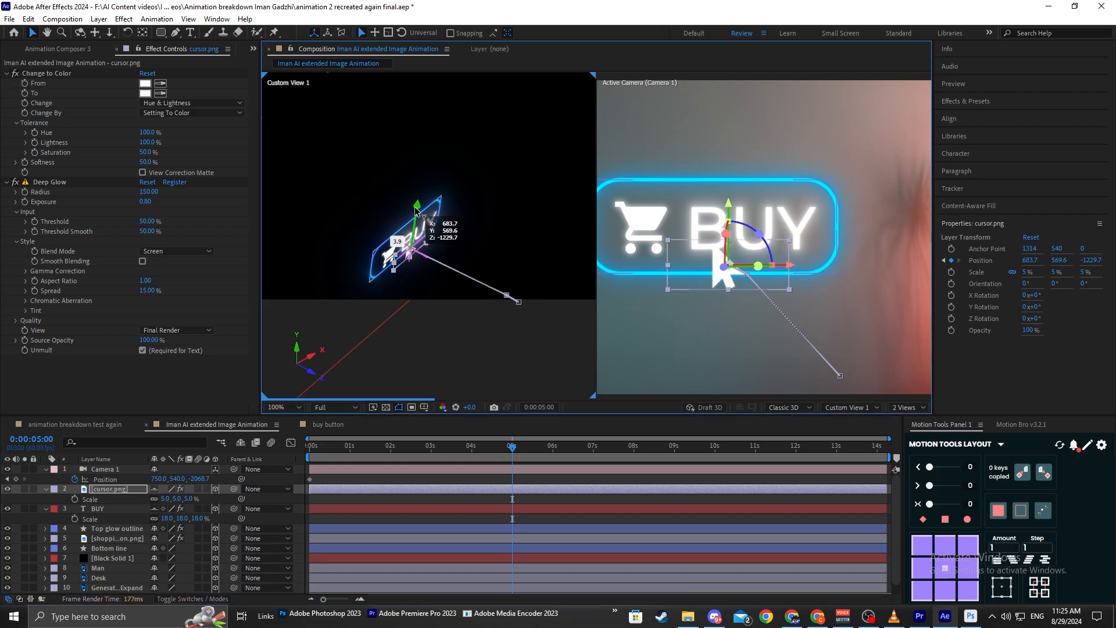
scroll(785, 205, "down", 2)
left_click(572, 499)
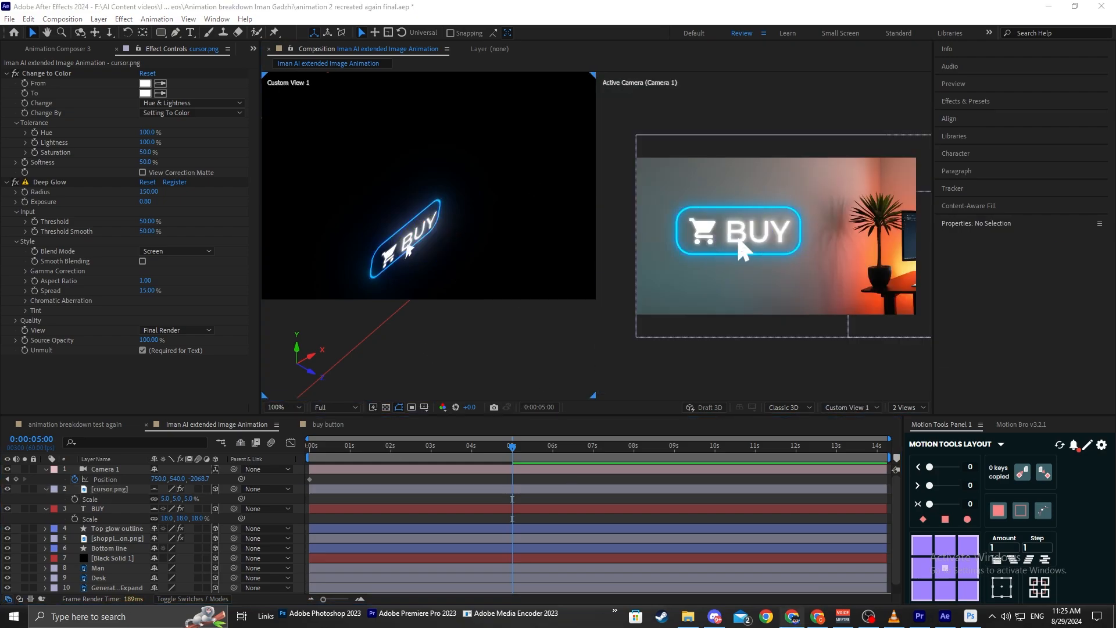
Return to a single view and keyframe Camera 1's position at 5 seconds to 2001, 540, -2598.7, framing the man at the desk.
left_click(911, 420)
left_click(388, 470)
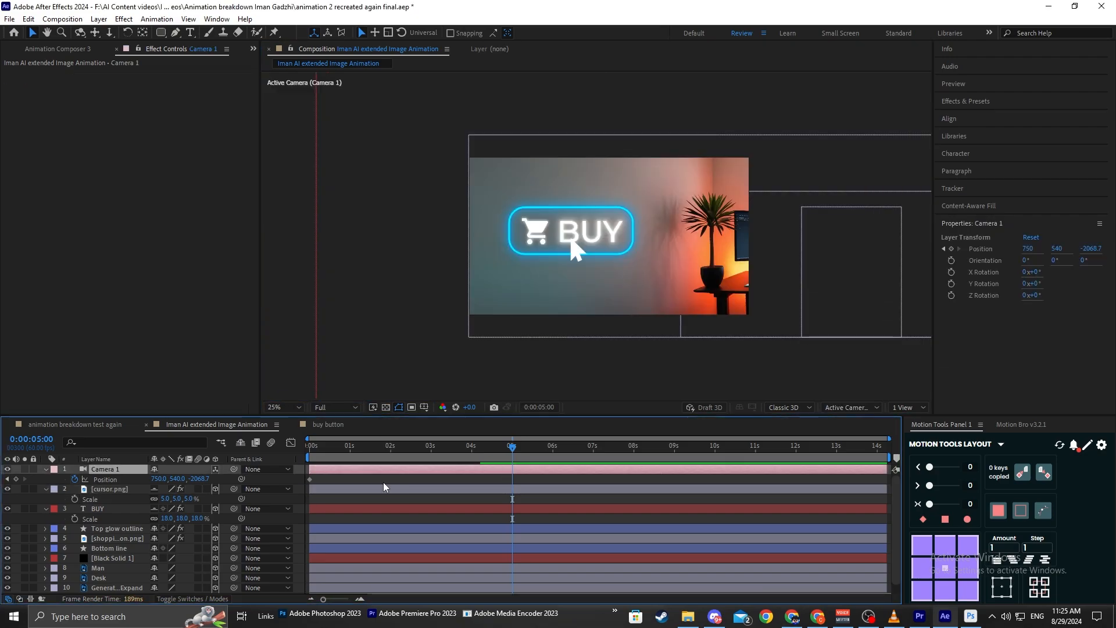
left_click_drag(157, 479, 223, 479)
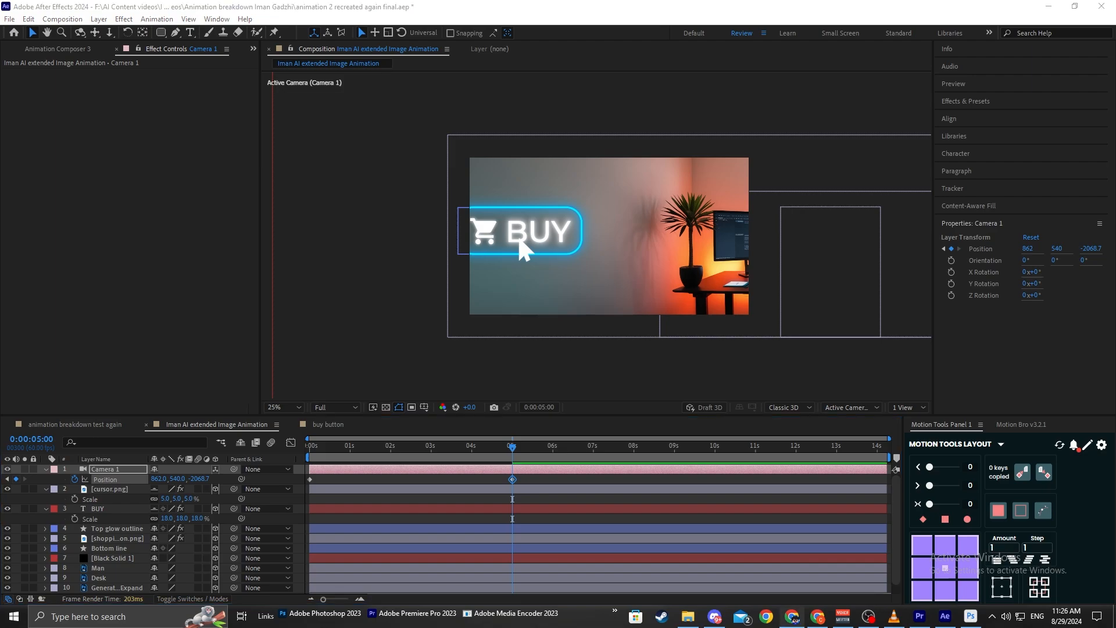
left_click(461, 481)
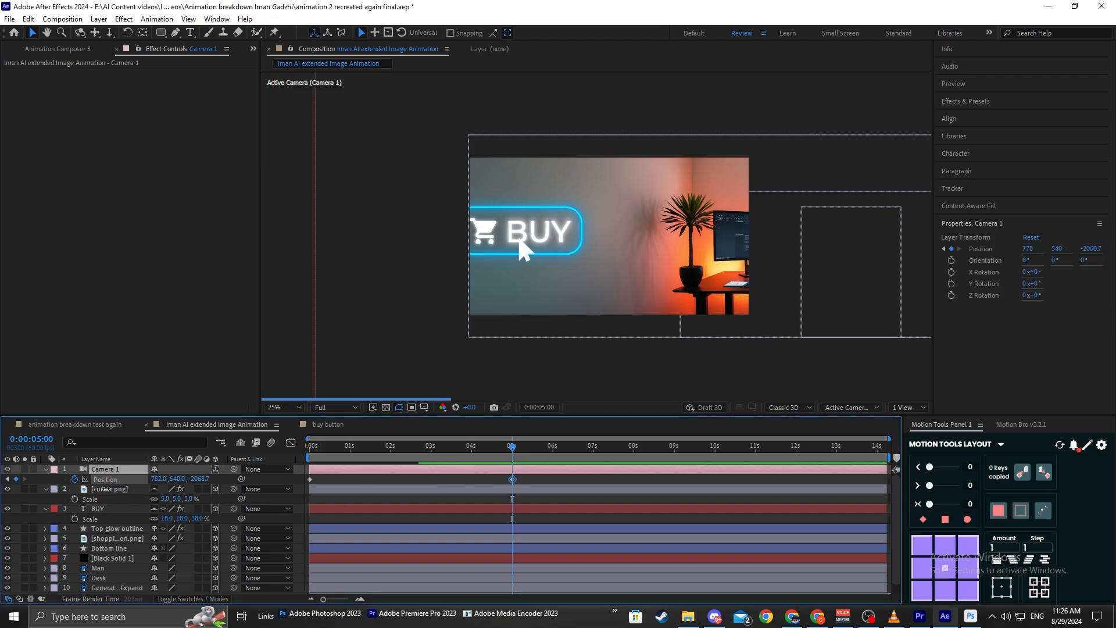
left_click_drag(106, 489, 817, 478)
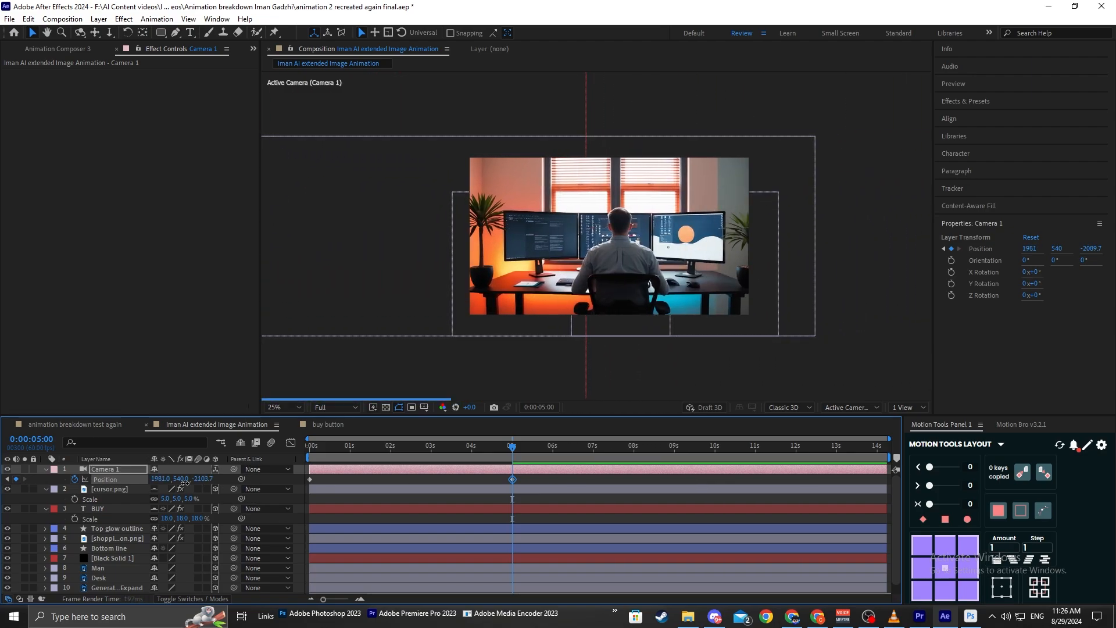
left_click_drag(198, 480, 0, 481)
left_click_drag(148, 479, 183, 480)
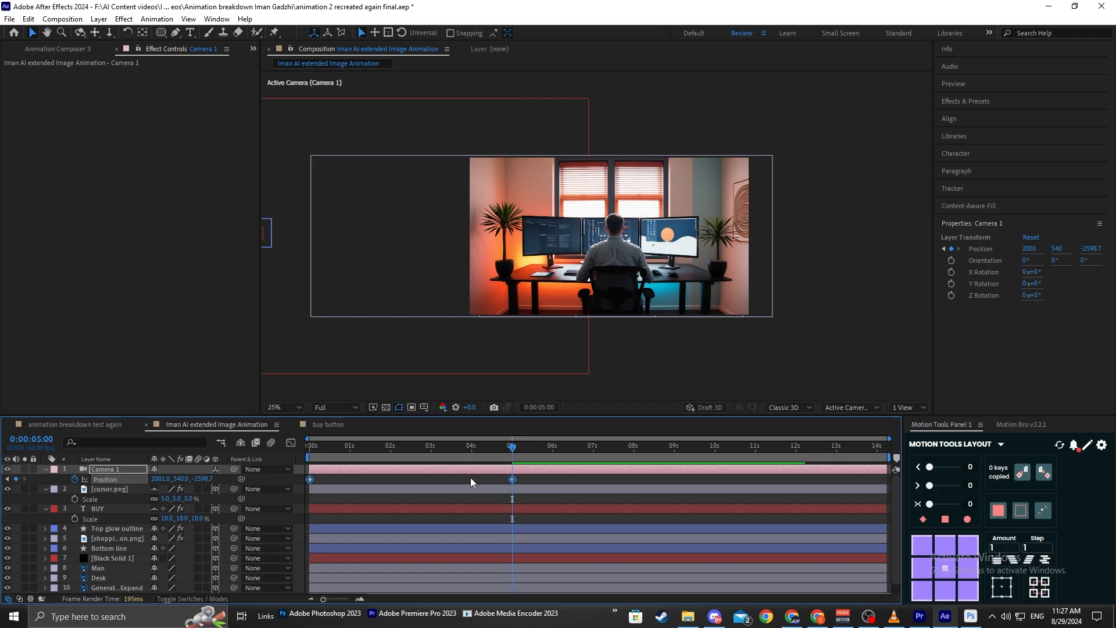
Move Camera 1's second position keyframe to 0:00:05:30.
left_click(473, 481)
left_click_drag(512, 448, 534, 480)
left_click_drag(323, 599, 352, 597)
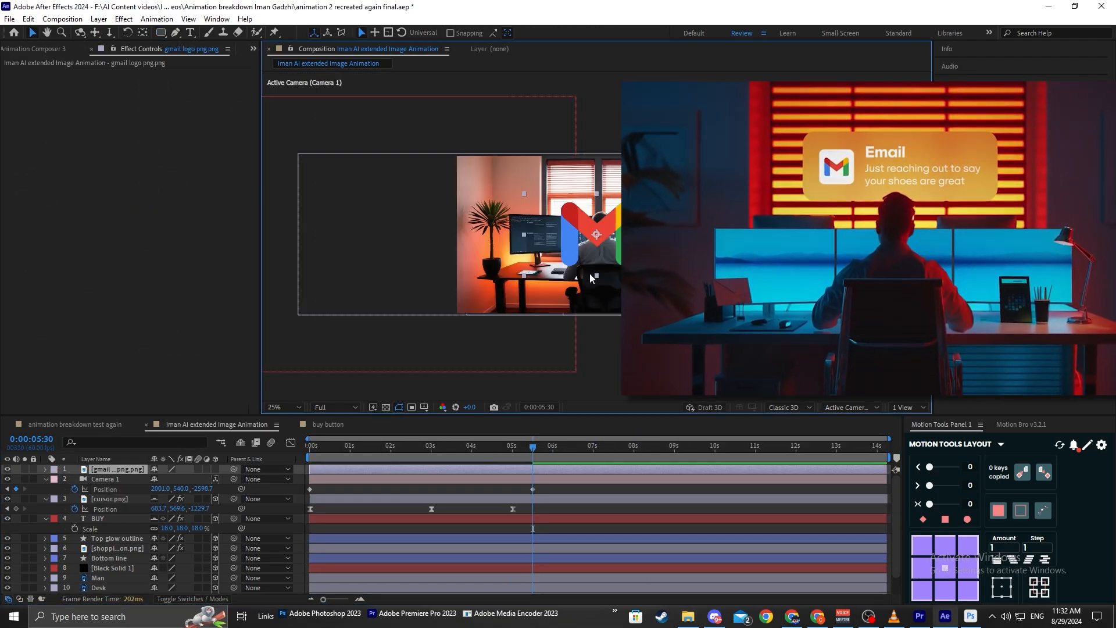
Make the Gmail logo image a 3D layer below Camera 1, centre it over the man and scale it down to 46%.
left_click_drag(49, 495, 47, 518)
left_click(215, 469)
left_click_drag(117, 469, 738, 450)
key("p")
key("s")
left_click_drag(170, 489, 142, 489)
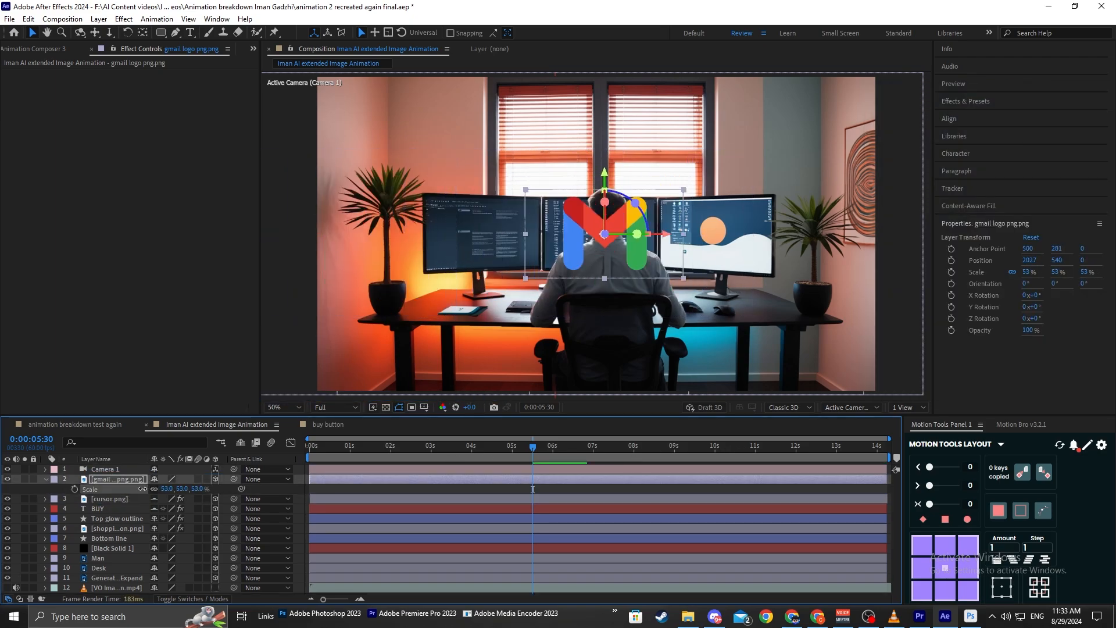
left_click(575, 490)
Draw a rounded rectangle with a white fill and no stroke around the Gmail logo.
key("q")
left_click(367, 33)
left_click(1083, 264)
left_click(392, 33)
left_click(500, 275)
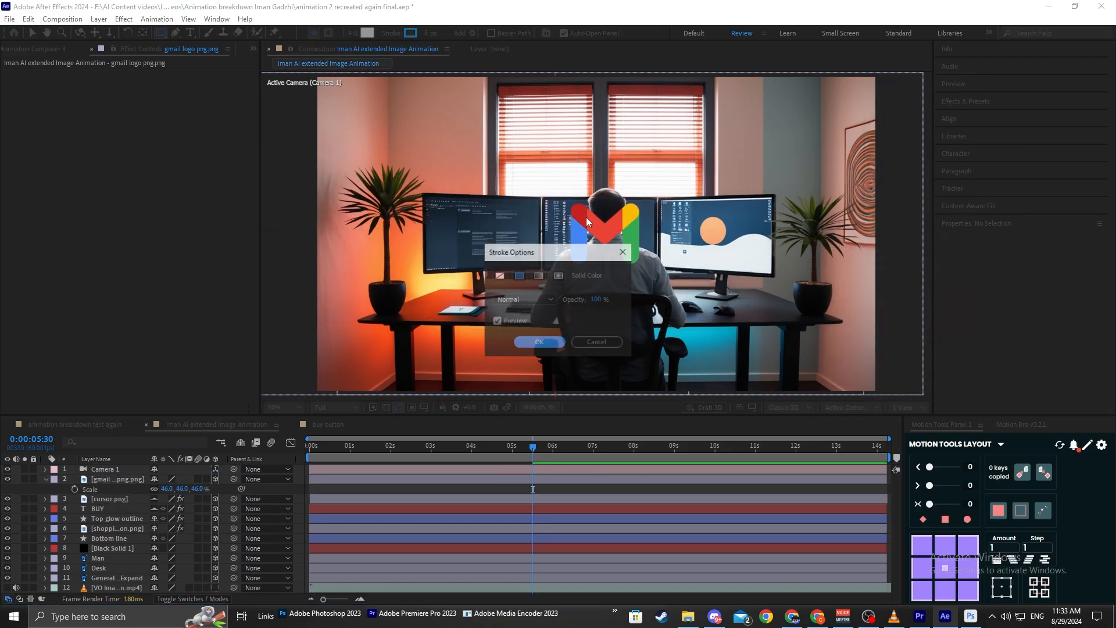
left_click(542, 342)
left_click_drag(560, 198, 652, 267)
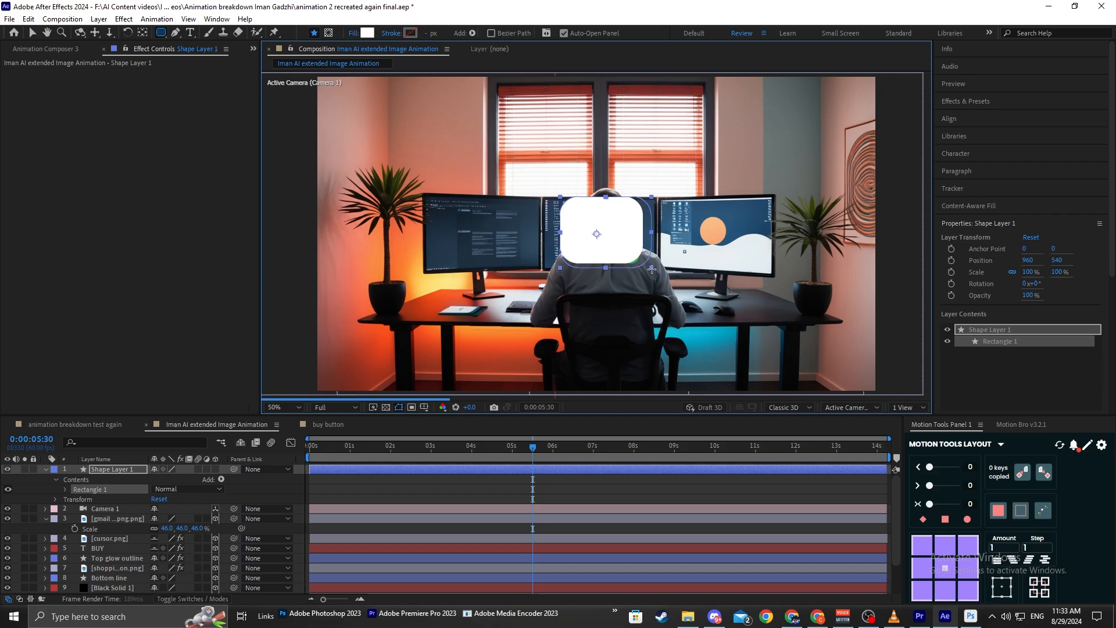
Centre the white shape's anchor point, make it a 3D layer beneath the Gmail logo and move it to about X 2025, Y 551.
double_click(143, 35, "ctrl")
key("v")
left_click(215, 469)
left_click_drag(112, 469, 112, 553)
left_click(45, 479)
left_click(46, 489)
left_click_drag(357, 236, 663, 226)
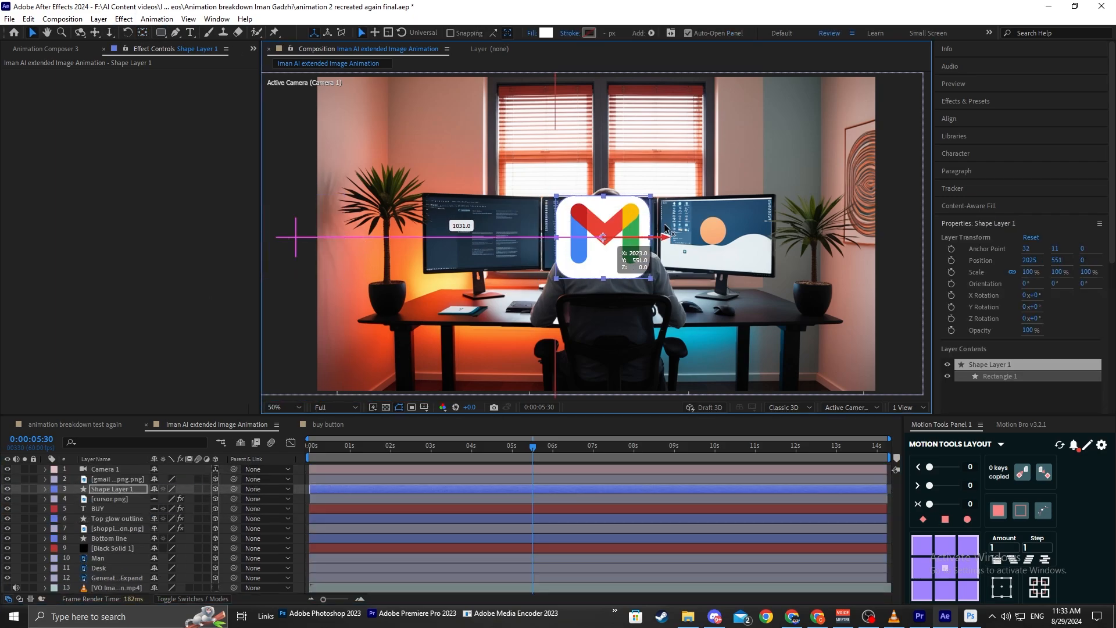
Centre the Gmail logo and its white backing on each other and scale the logo down slightly.
key("period")
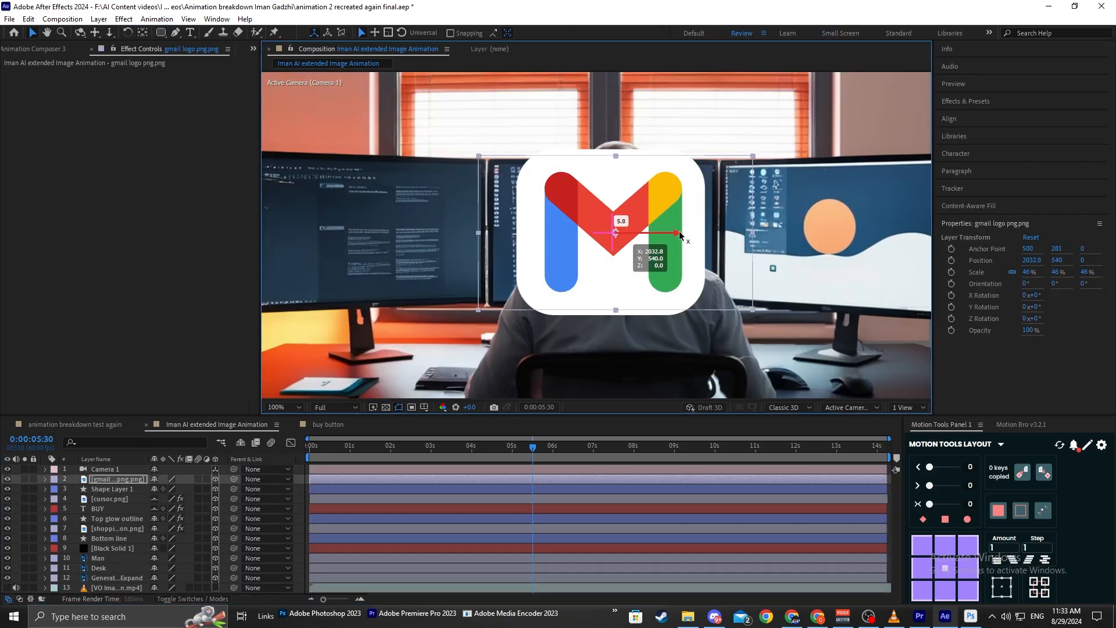
key("p")
left_click(740, 170)
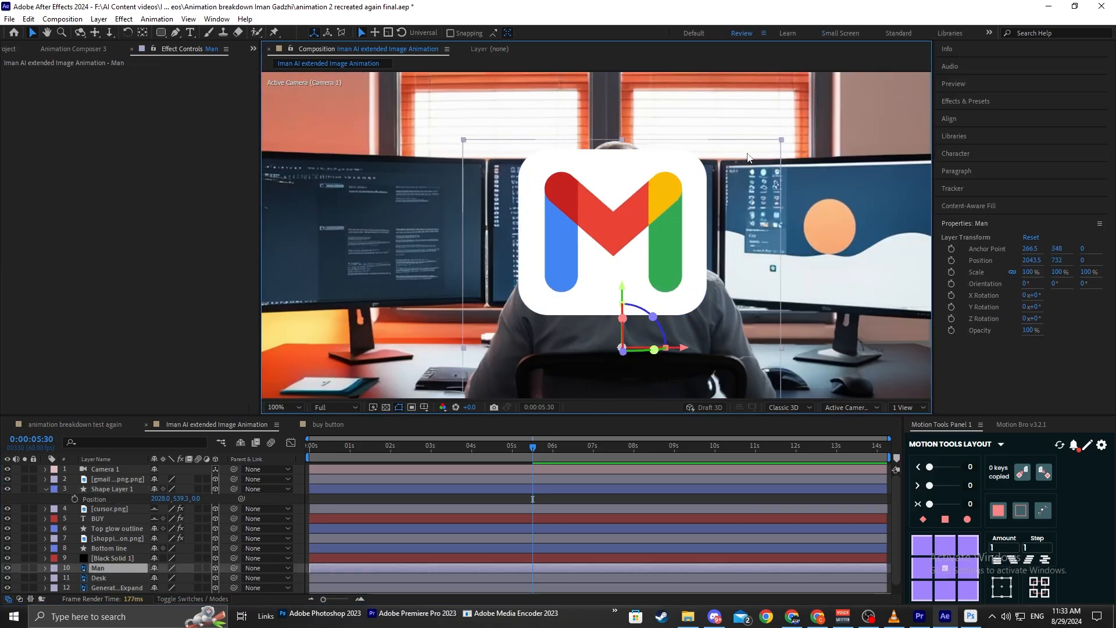
left_click(111, 488)
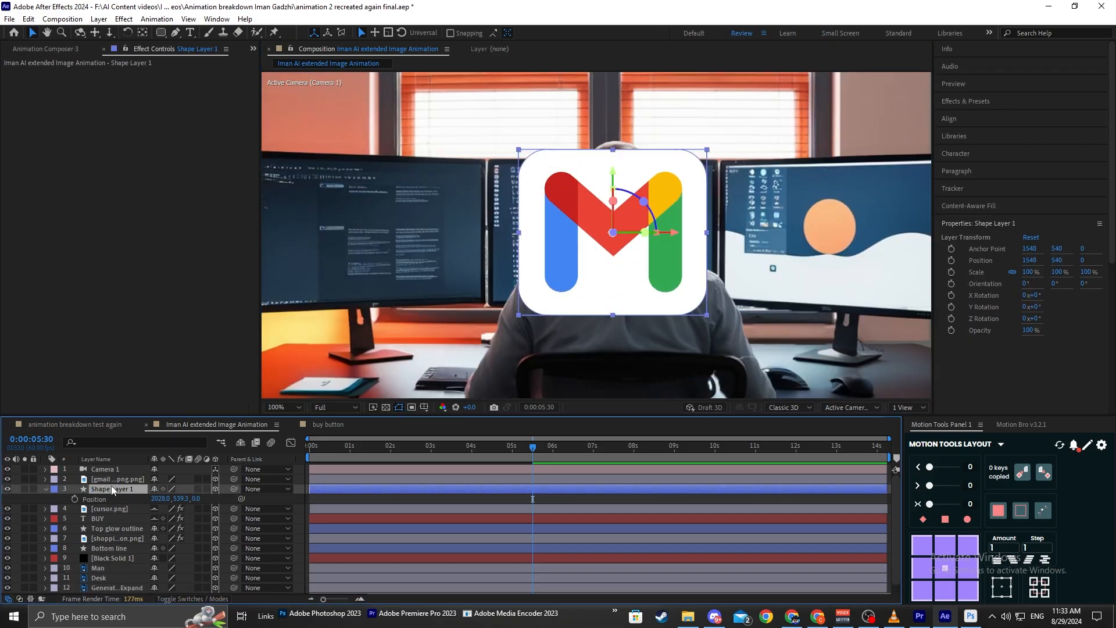
left_click(116, 479)
key("s")
left_click_drag(165, 488, 161, 489)
left_click(360, 354)
key("comma")
key("period")
left_click(45, 479)
left_click(45, 489)
Pre-compose the Gmail logo and its white backing as "gmail logo" and turn on collapse transformations for it.
left_click(120, 489)
left_click(124, 481, "shift")
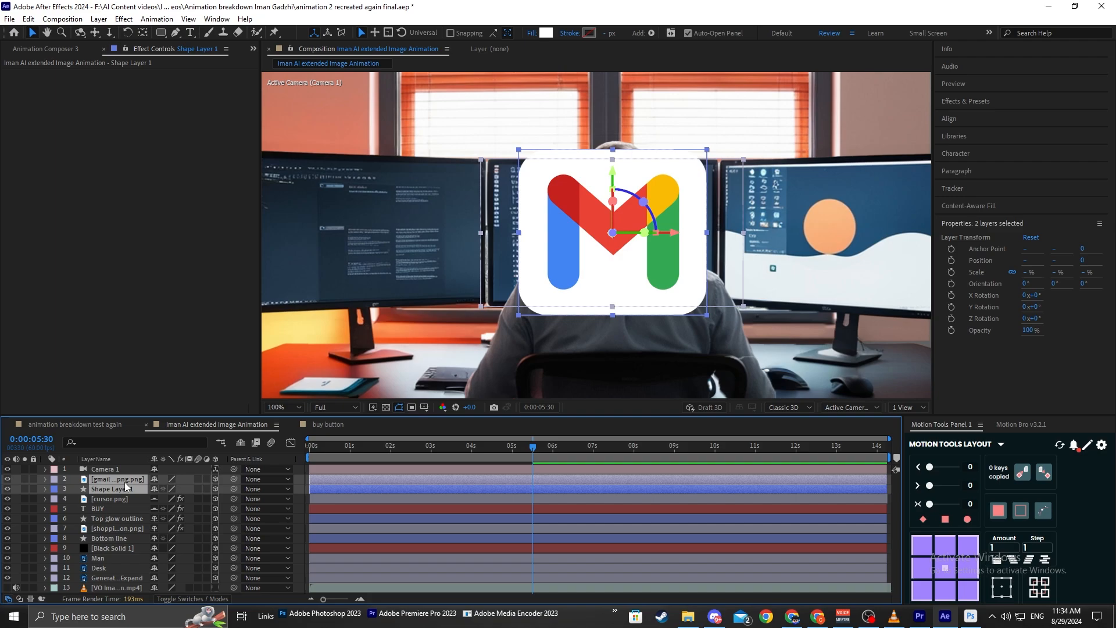
right_click(124, 482)
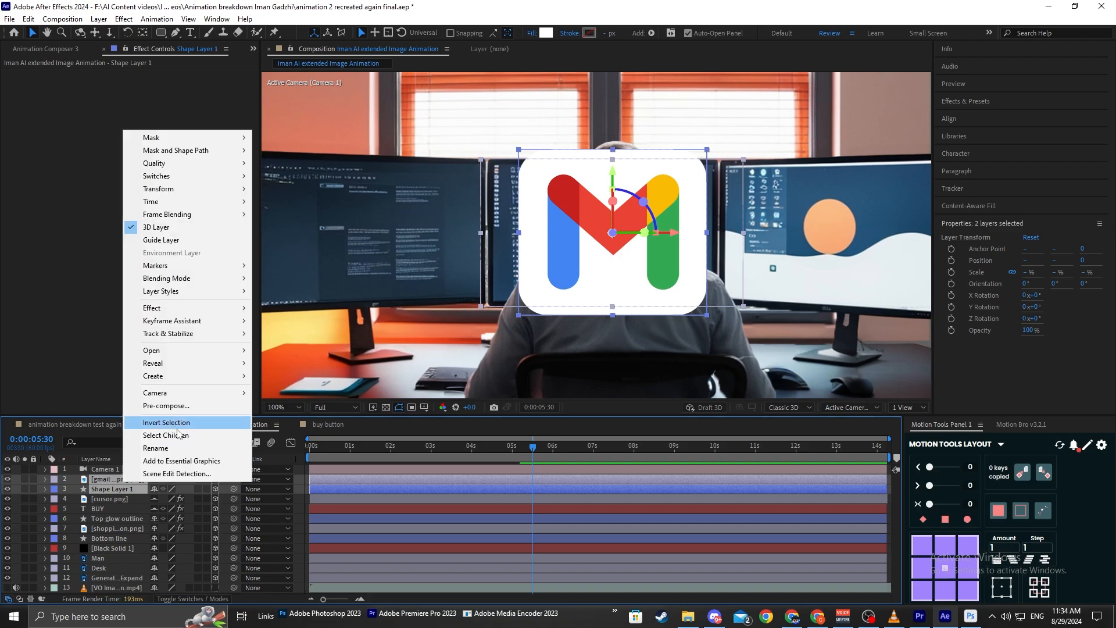
left_click(153, 424)
type("gmail logo")
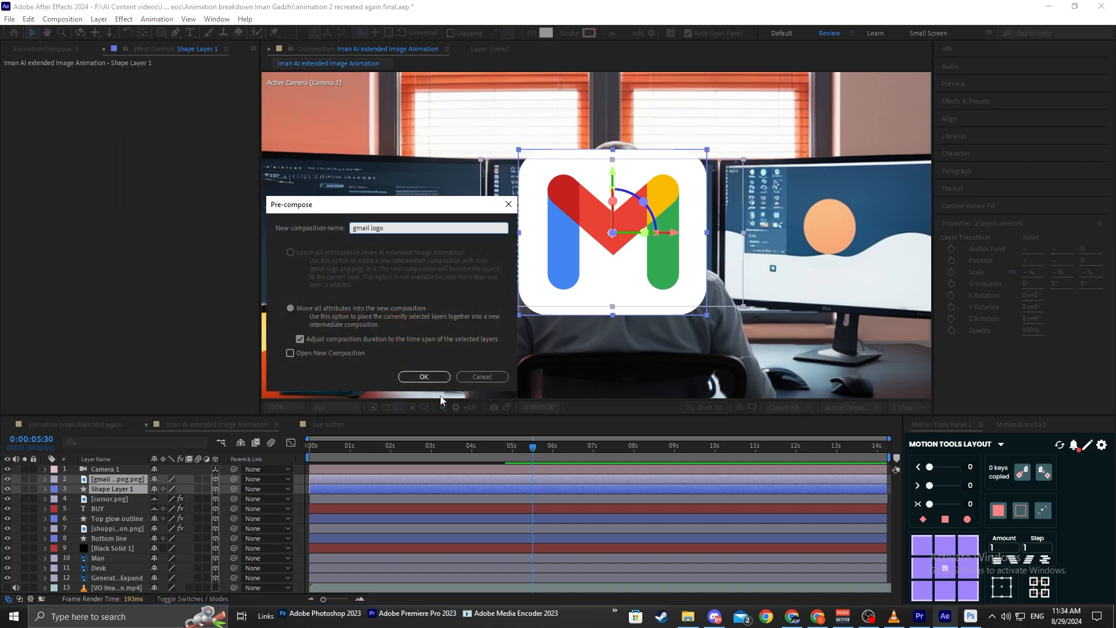
left_click(428, 377)
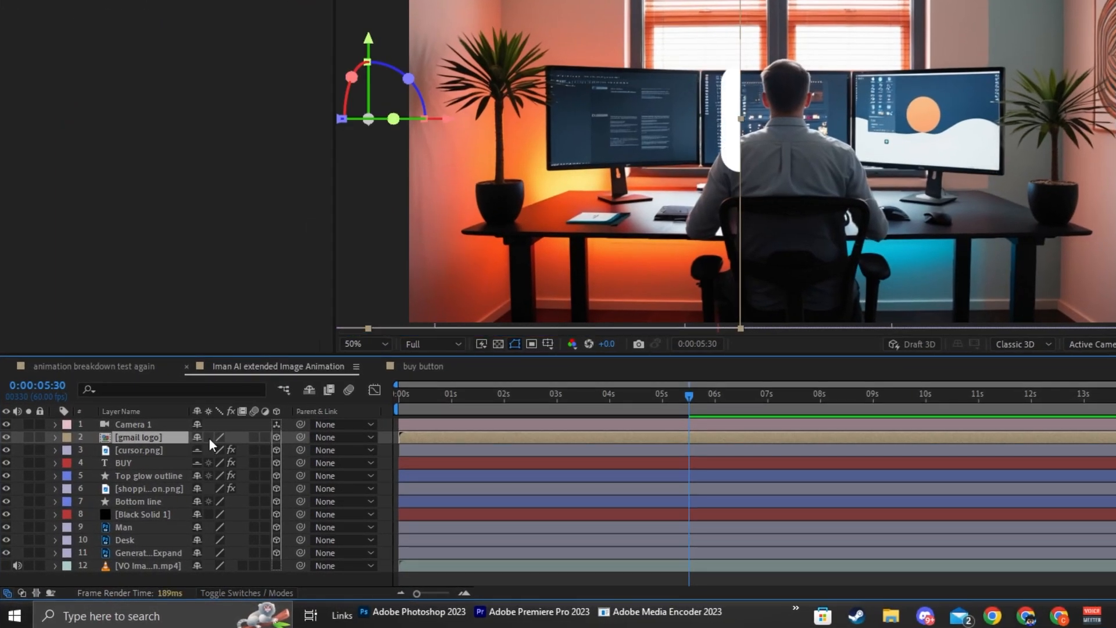
left_click(208, 437)
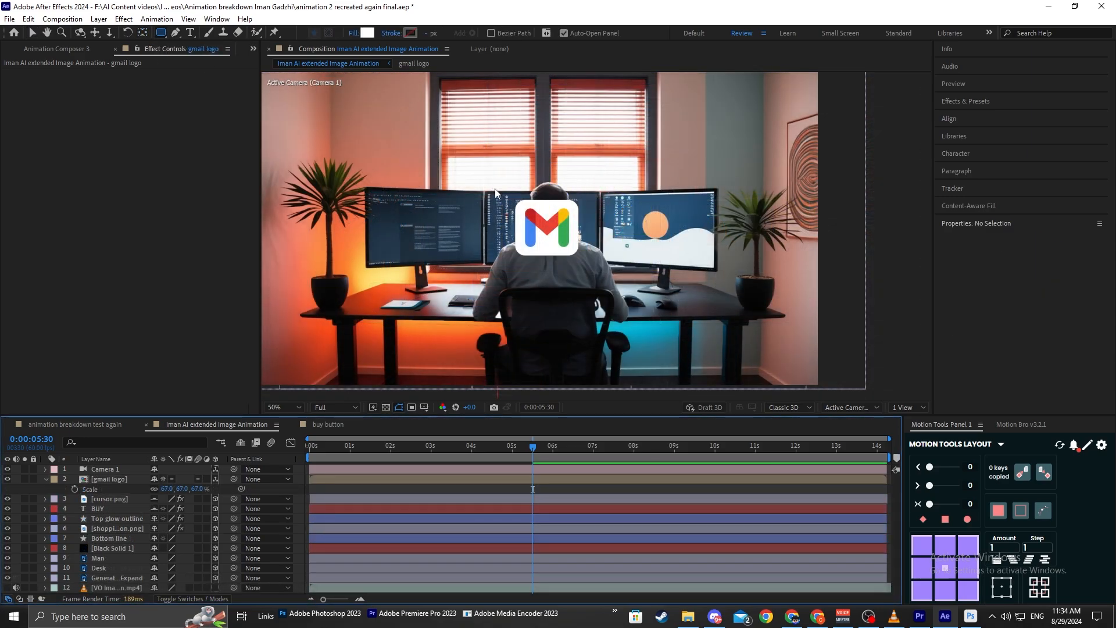
Draw a wide rounded rectangle, make it a 3D layer beneath gmail logo and move it to about X 2105.6, Y 574.
left_click_drag(496, 193, 725, 290)
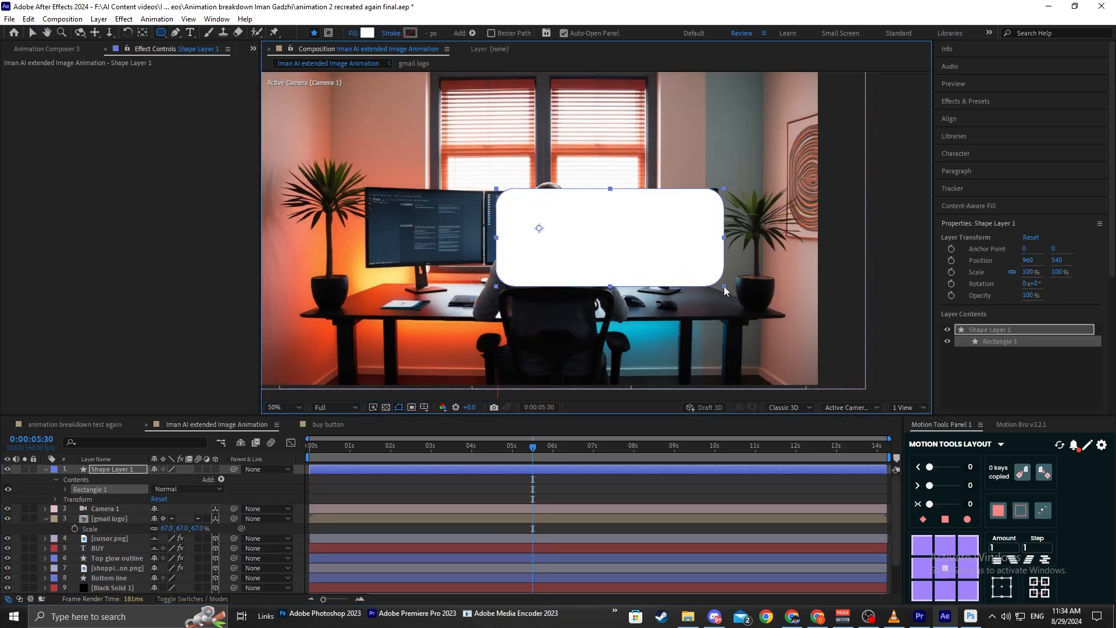
left_click(215, 469)
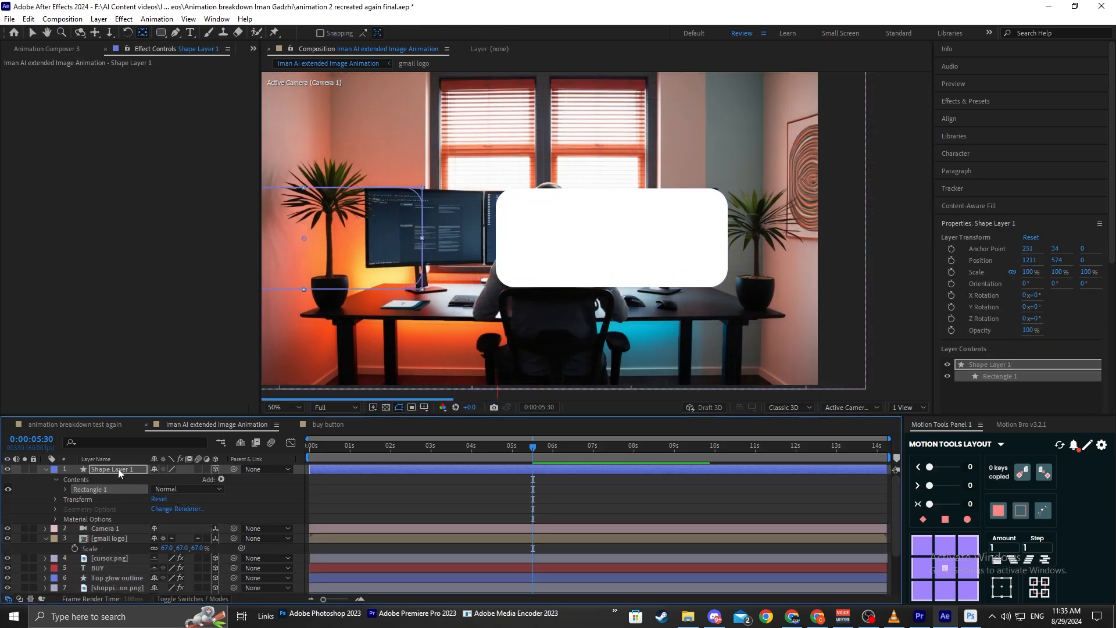
left_click_drag(117, 469, 118, 552)
left_click(46, 479)
left_click(45, 489)
key("v")
left_click_drag(367, 236, 634, 235)
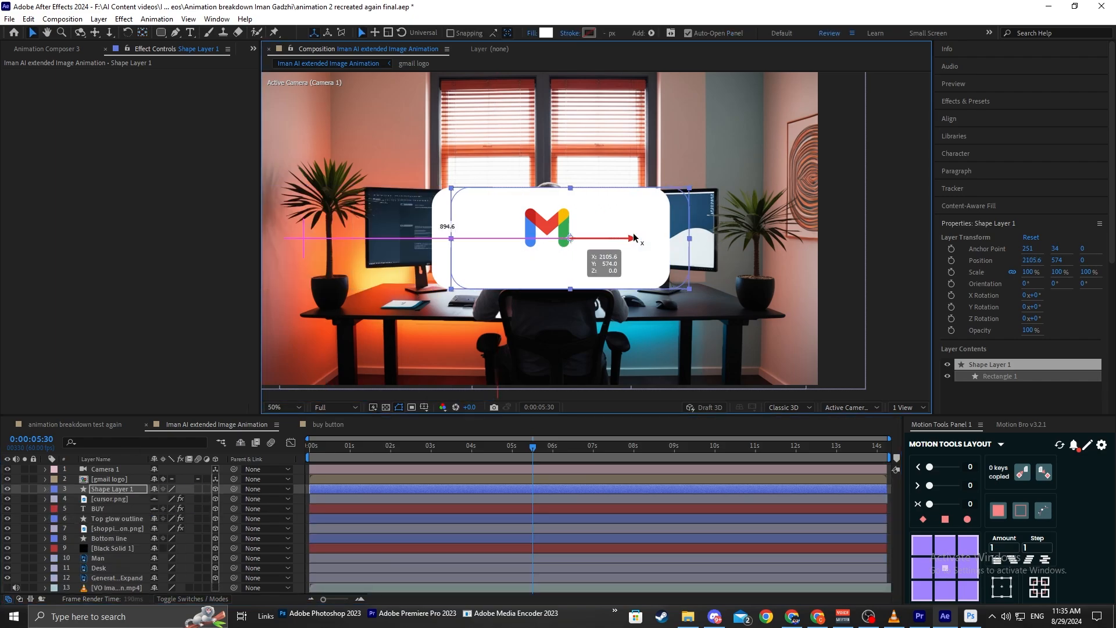
Change the wide rectangle's fill to a linear gradient from white to orange FF9B0D.
left_click(530, 33)
left_click(538, 275)
left_click(530, 343)
left_click(546, 33)
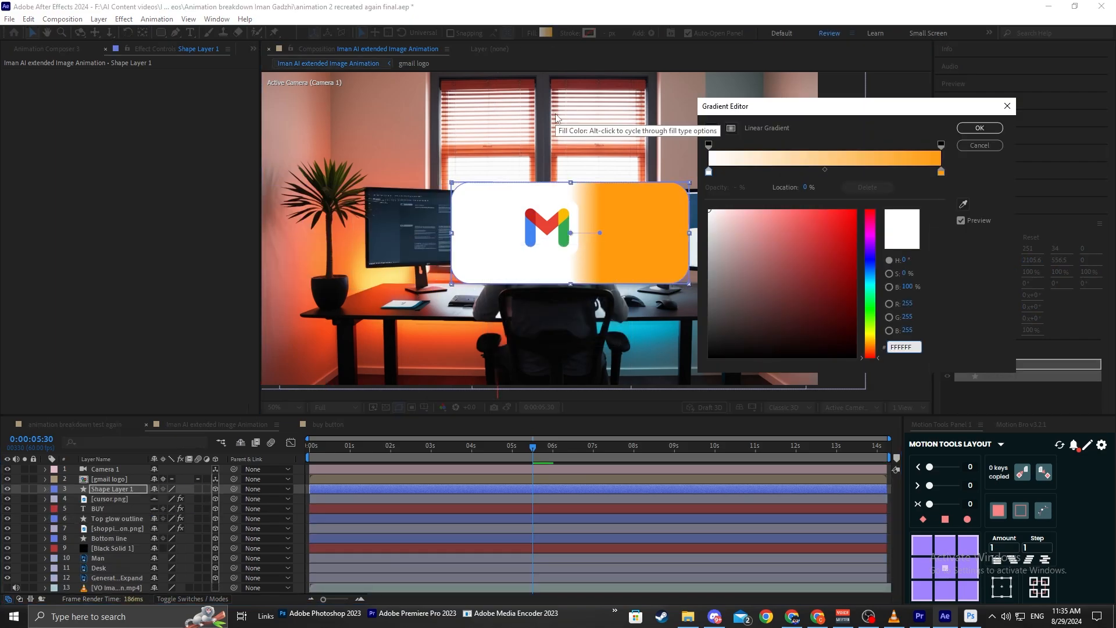
left_click(941, 171)
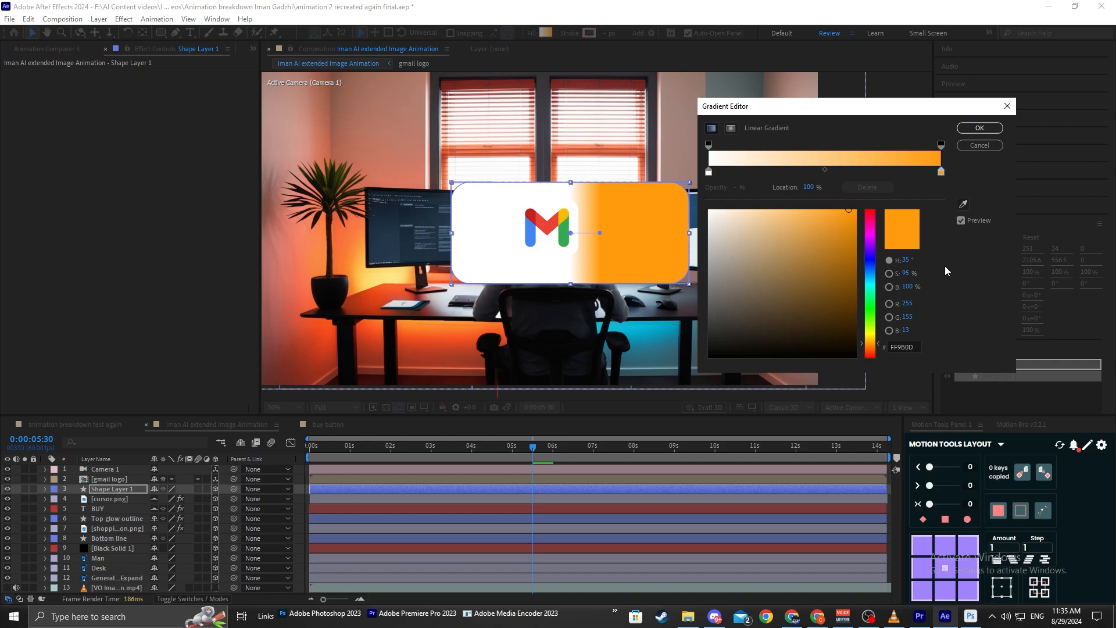
left_click(980, 127)
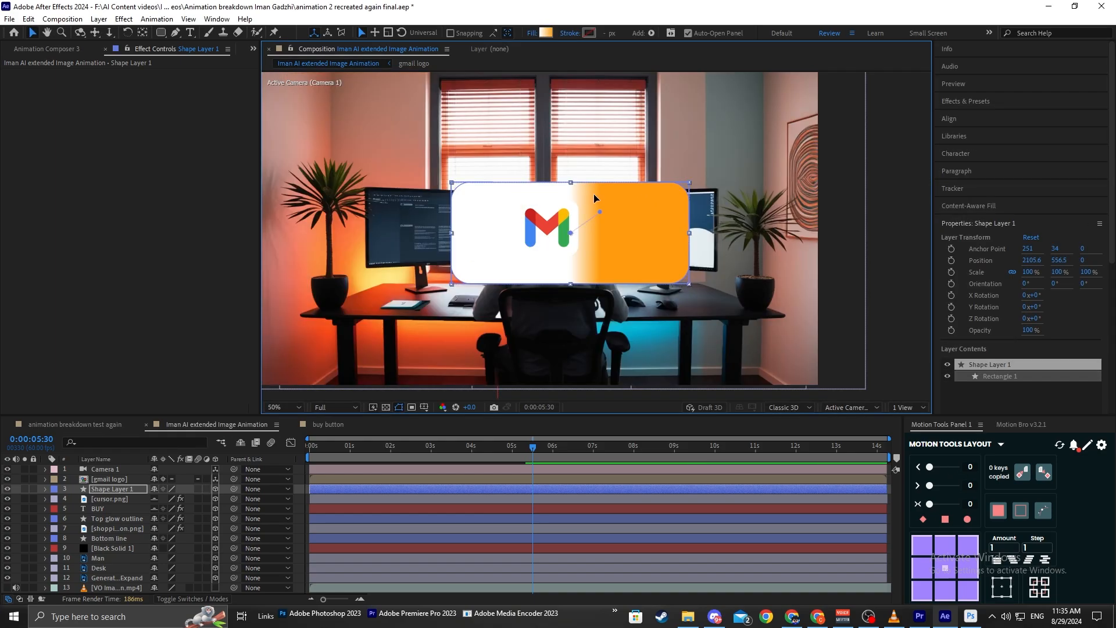
Reorient the rectangle's gradient vertically and stretch it so the orange is strongest at the top edge and fades downward.
left_click_drag(599, 211, 569, 170)
left_click_drag(571, 233, 570, 378)
left_click_drag(629, 263, 621, 297)
mouse_move(560, 205)
left_mouse_down()
mouse_move(563, 105)
mouse_move(562, 210)
left_mouse_up()
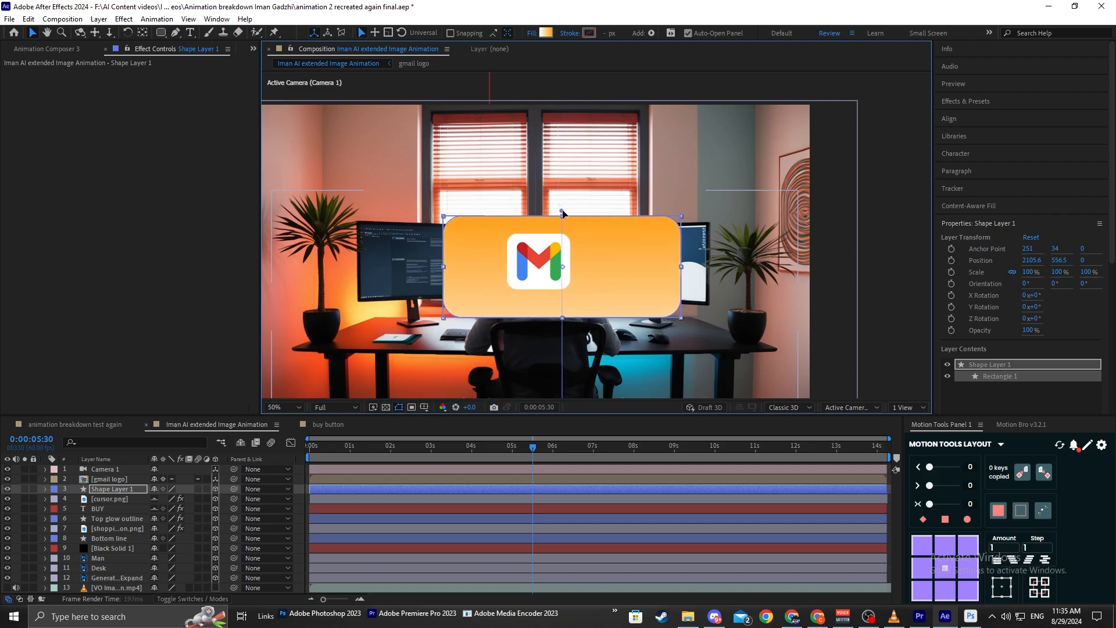
left_click_drag(566, 349, 561, 238)
left_click_drag(557, 301, 557, 343)
left_click_drag(586, 226, 580, 293)
left_click_drag(551, 166, 550, 155)
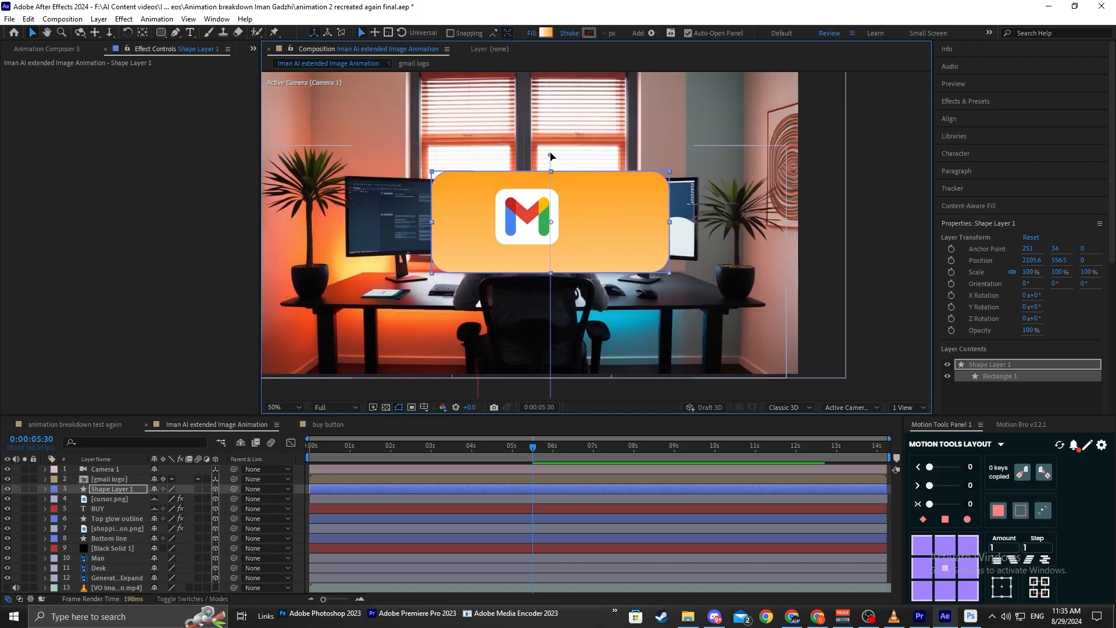
Rename the gradient rectangle layer as "Gmail logo outer".
left_click(117, 488)
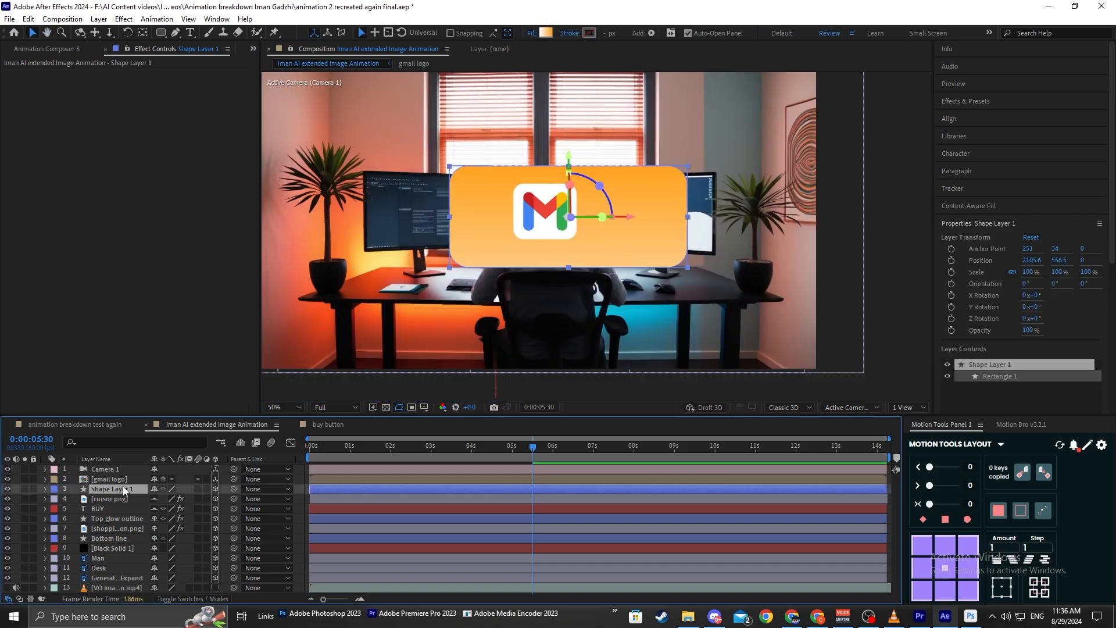
key("Return")
type("Gmail logo outer")
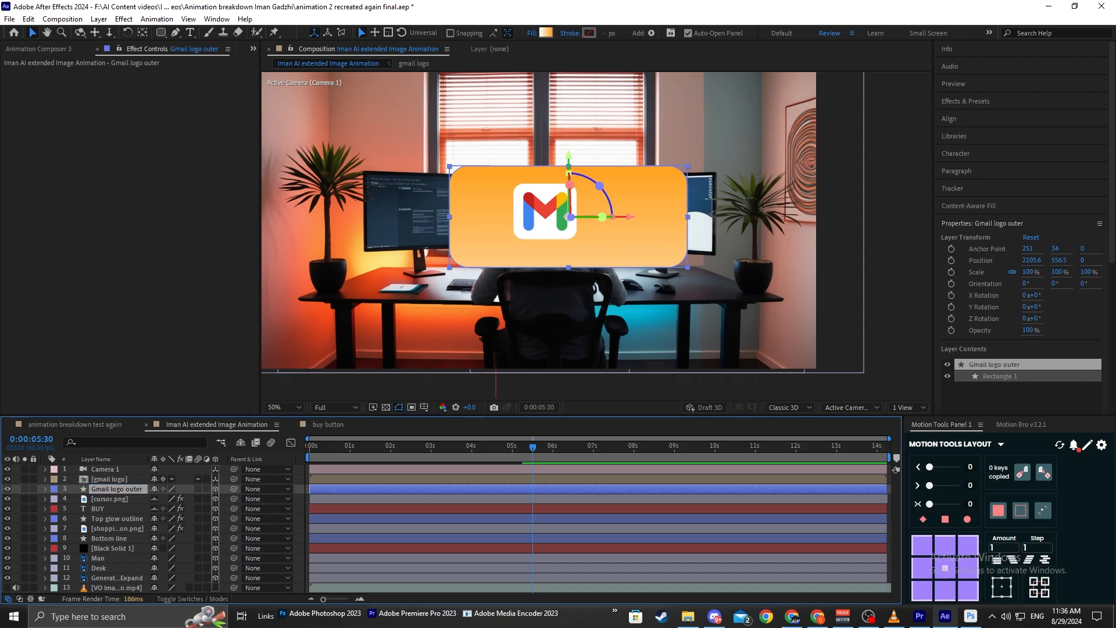
Duplicate the Gmail logo outer layer and apply Gaussian Blur to the copy.
key("ctrl+d")
key("ctrl+space")
type("g")
left_click(99, 508)
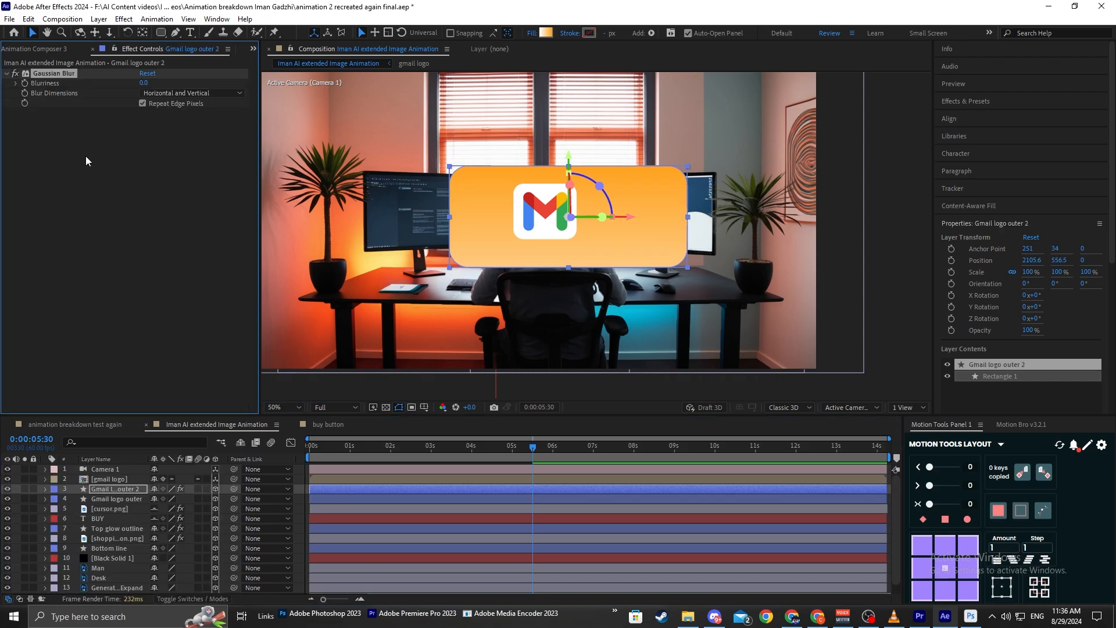
Apply the Deep Glow effect to the original Gmail logo outer layer.
left_click(124, 501)
key("ctrl+space")
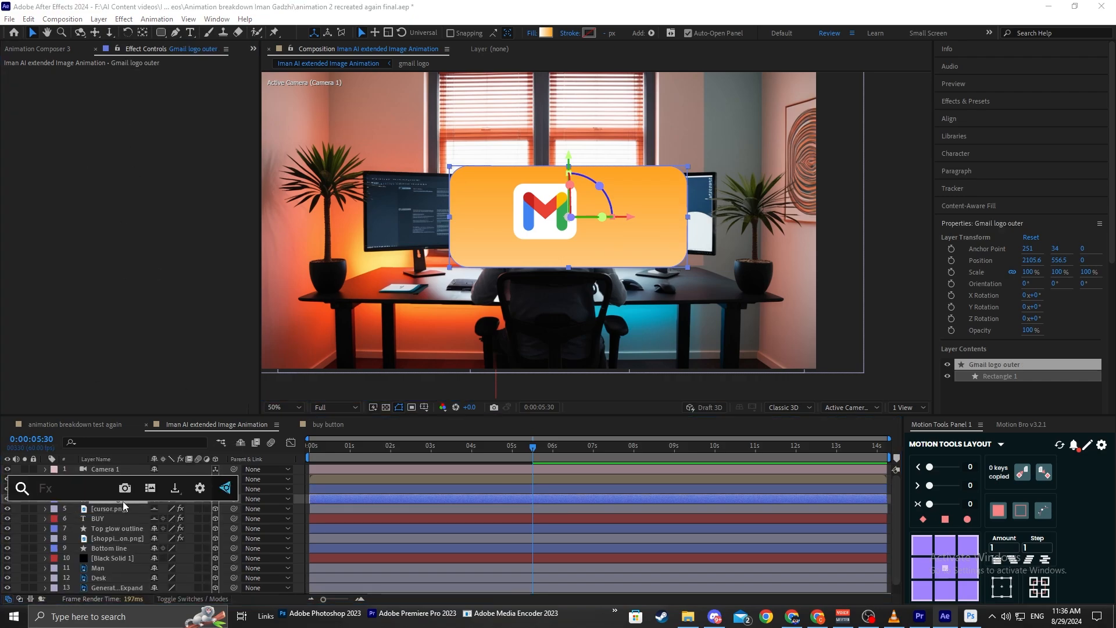
type("dee")
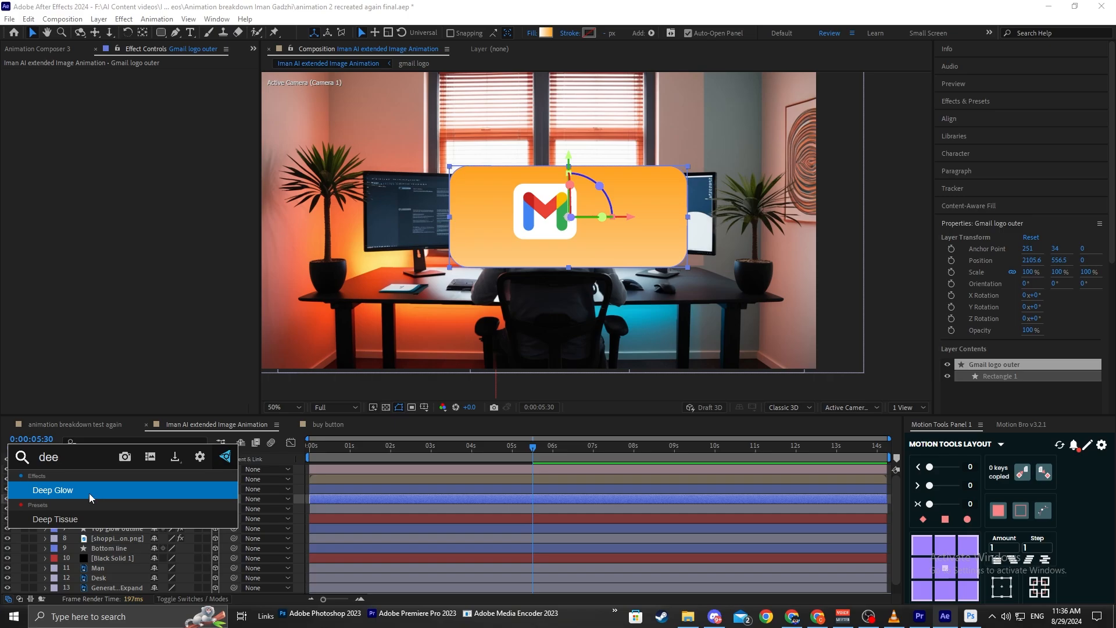
left_click(89, 493)
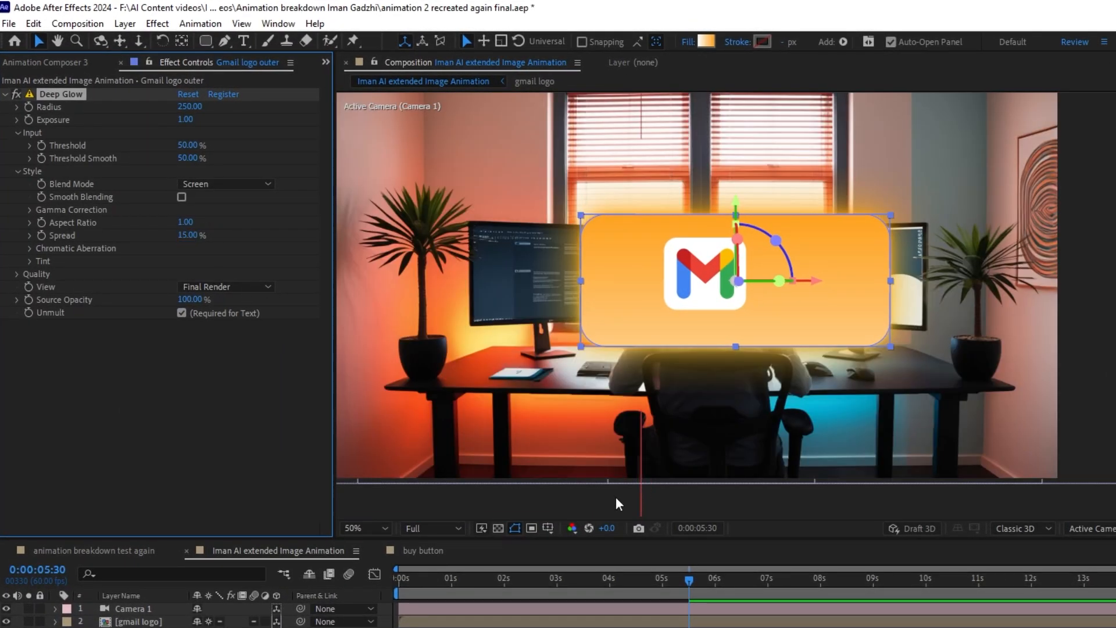
Turn off Deep Glow's Unmult option, set the glow radius to 200 and lower its exposure.
left_click(181, 313)
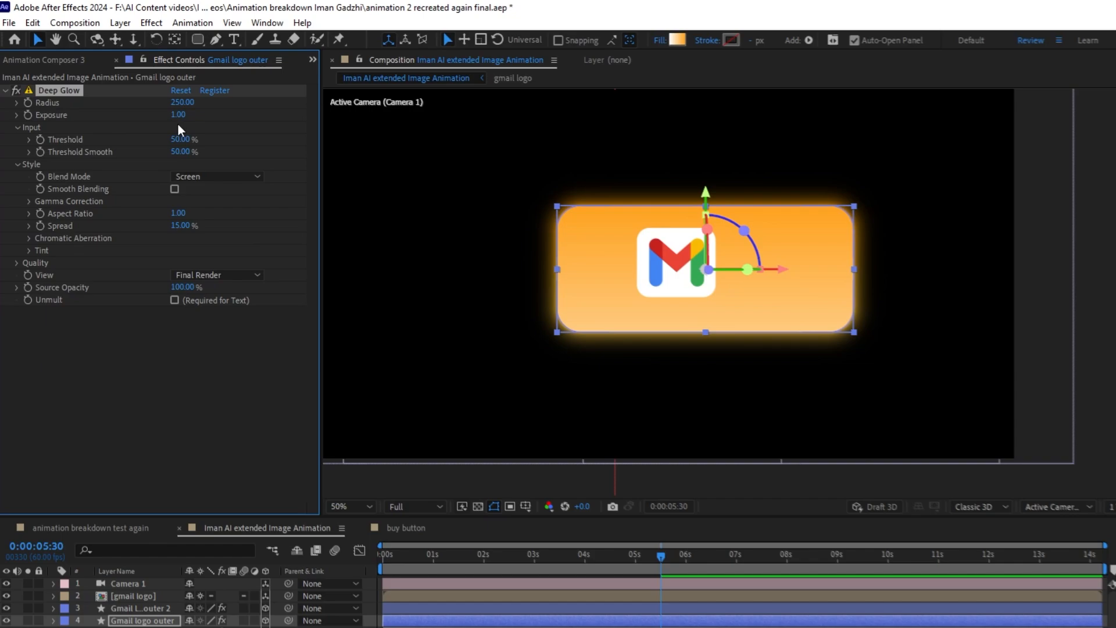
left_click(182, 103)
type("200")
key("Return")
left_click(178, 115)
type("0")
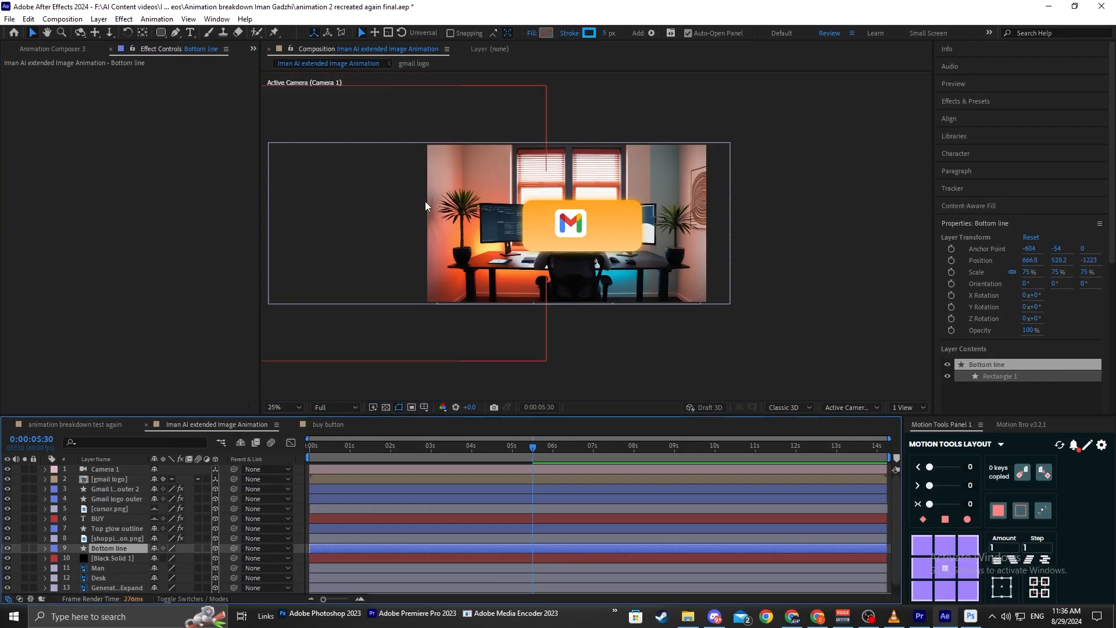
left_click(598, 244)
left_click(116, 498)
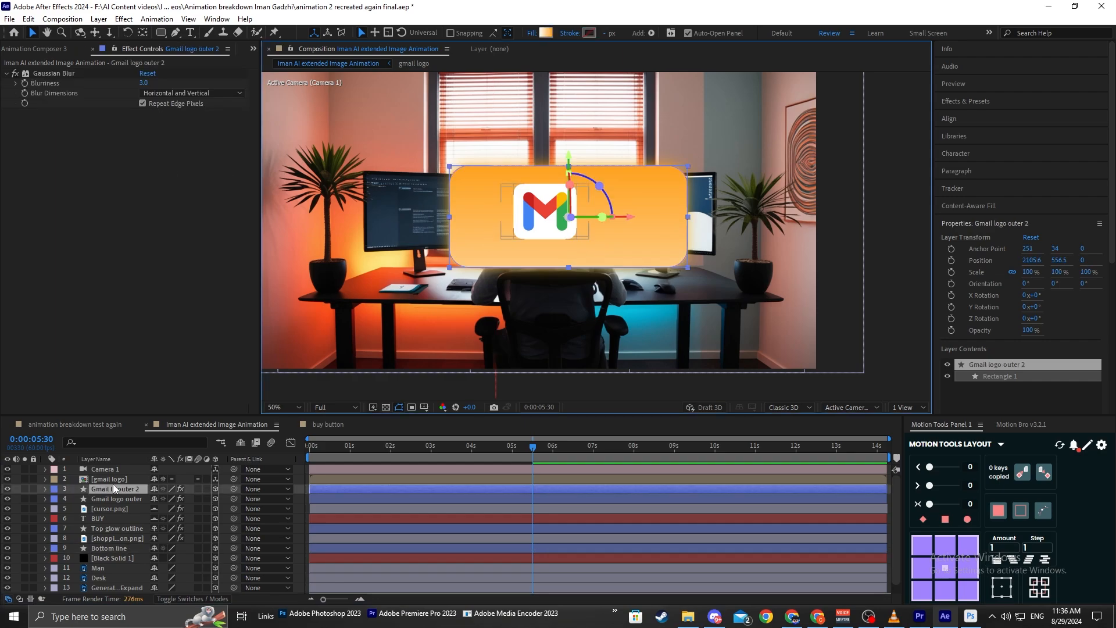
key("Return")
left_click(622, 138)
left_click_drag(623, 138, 751, 164)
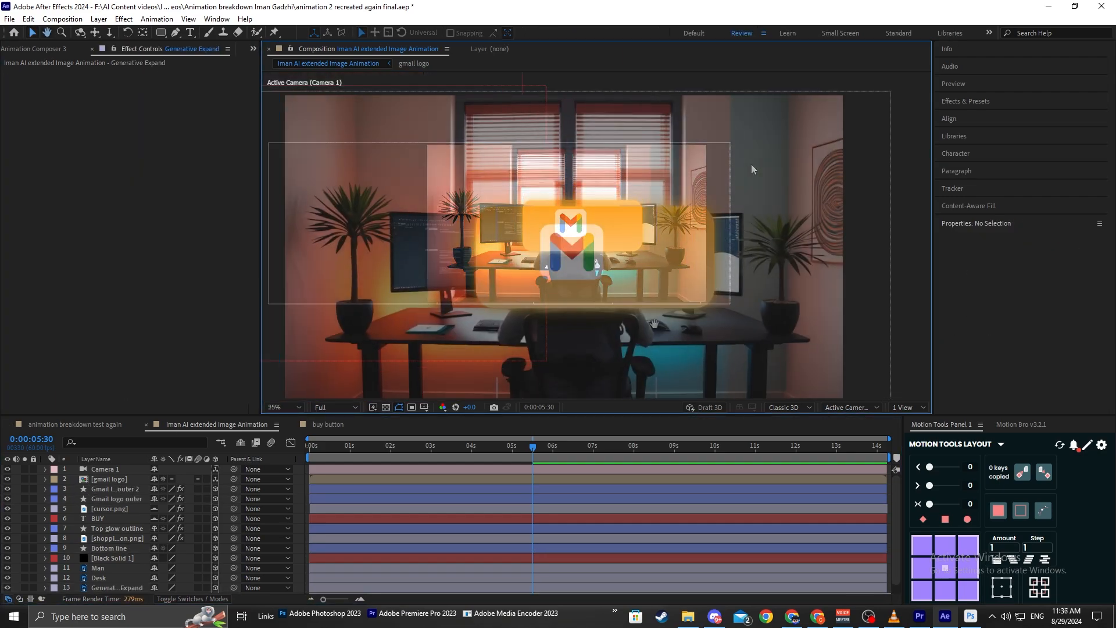
Move both Gmail logo outer layers slightly left, and shift gmail logo toward the left end of the orange card.
left_click(115, 489)
left_click(116, 499, "shift")
left_click_drag(612, 267, 597, 263)
left_click(111, 478)
mouse_move(527, 233)
left_mouse_down()
mouse_move(468, 233)
mouse_move(515, 248)
left_mouse_up()
Set the gmail logo pre-composition's scale to 65%.
scroll(468, 237, "up", 1)
key("s")
left_click(167, 489)
type("65")
key("Return")
left_click_drag(720, 210, 617, 225)
left_click(610, 226)
scroll(731, 204, "down", 2)
left_click(731, 205)
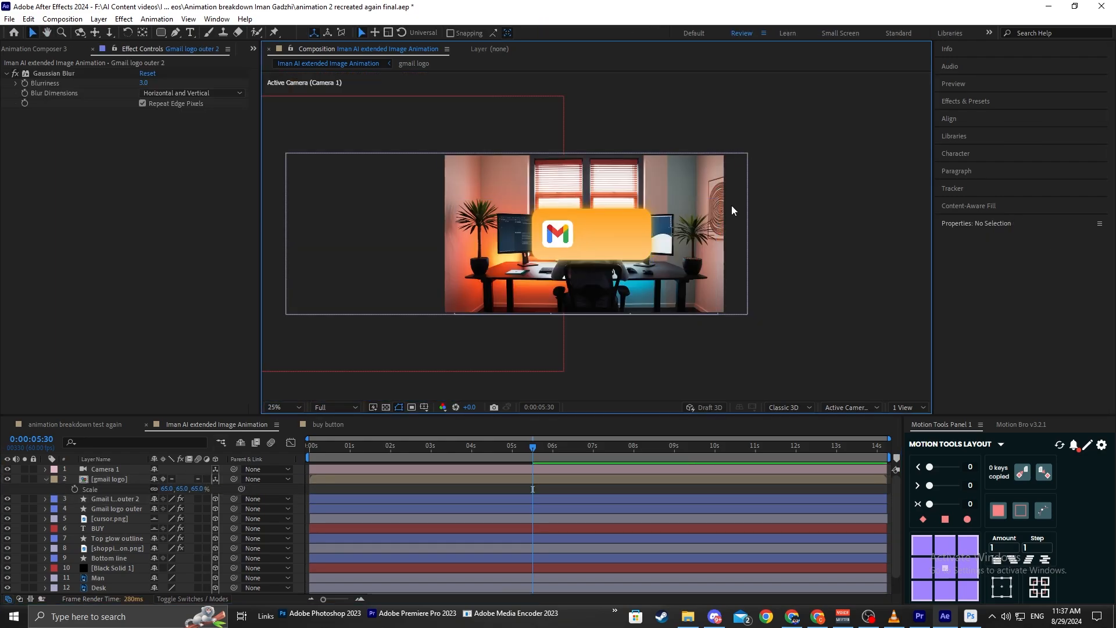
Unlink the gmail logo's scale proportions and reduce its horizontal scale to about 64%.
scroll(731, 205, "up", 2)
left_click(372, 366)
left_click(113, 479)
left_click(154, 489)
left_click_drag(169, 489, 165, 489)
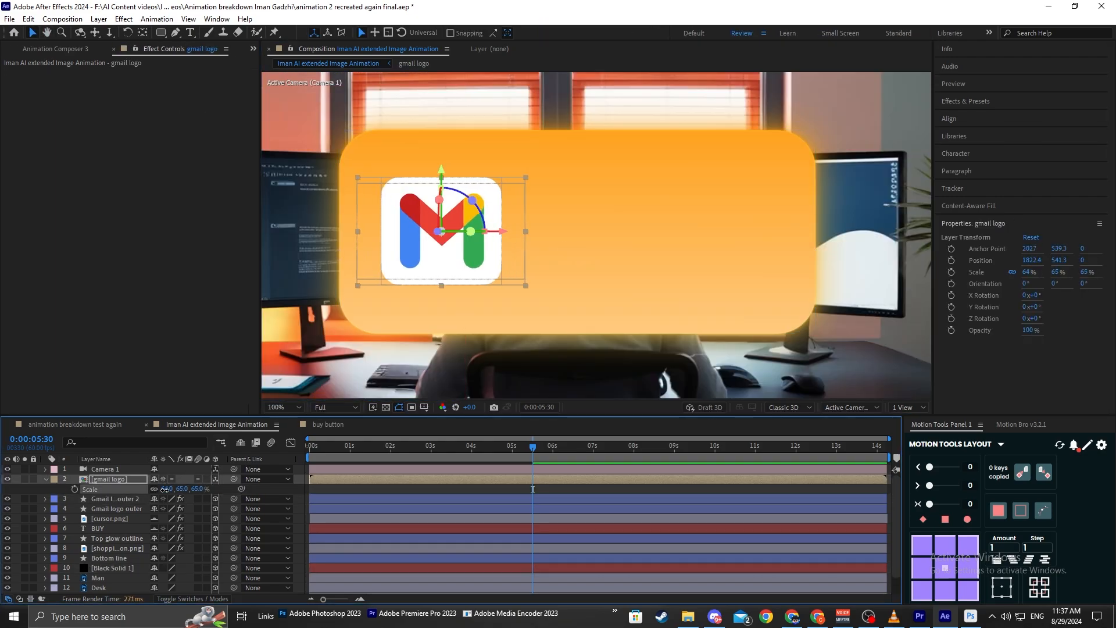
scroll(770, 207, "down", 2)
left_click(770, 207)
Add the text EMAIL over the orange card and make it a 3D layer placed below Camera 1.
scroll(568, 219, "up", 1)
key("ctrl+t")
left_click(565, 215)
type("EMAIL")
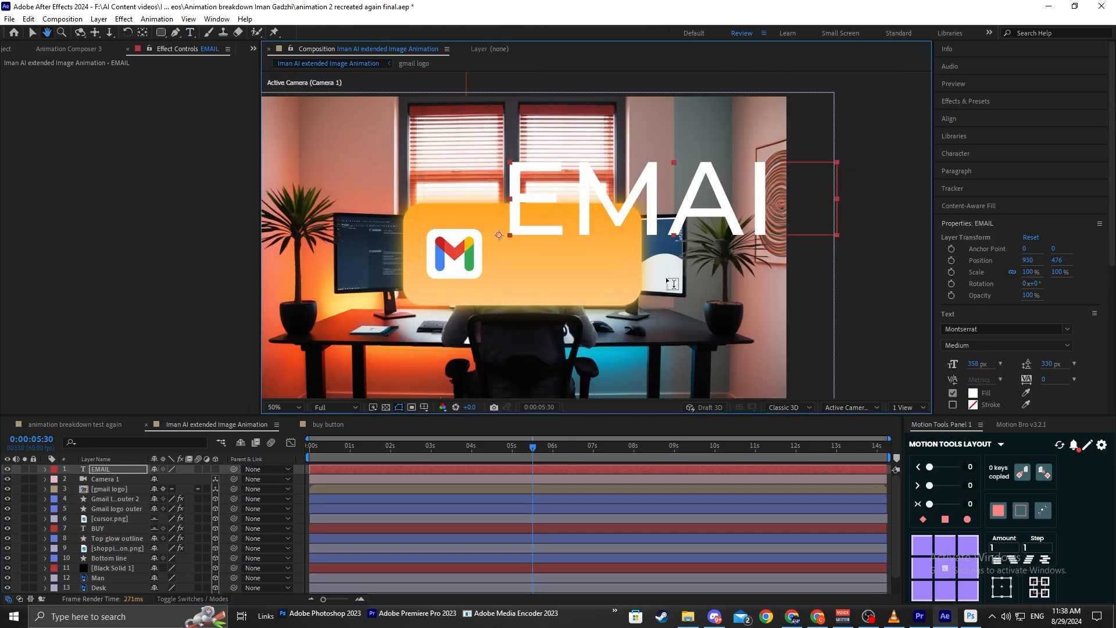
left_click(216, 469)
left_click_drag(111, 469, 118, 488)
Scale the EMAIL text to 25% and move it to about X 2087, Y 469.6, beside the Gmail logo on the card.
key("v")
left_click_drag(429, 198, 596, 197)
key("s")
left_click_drag(167, 489, 124, 489)
scroll(503, 243, "up", 1)
left_click_drag(541, 161, 542, 229)
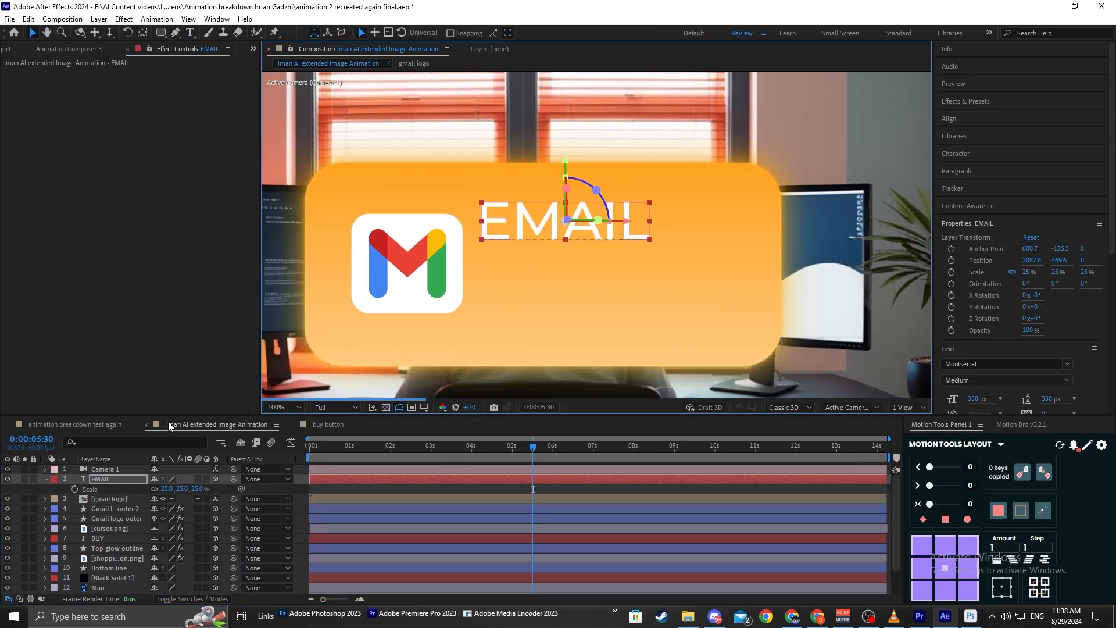
Move the gmail logo layer to X 1812.4, Y 541.3 and the EMAIL text to X 2066.8.
left_click(109, 499)
key("p")
left_click(101, 479)
mouse_move(172, 489)
left_mouse_down()
mouse_move(147, 489)
mouse_move(230, 489)
mouse_move(161, 489)
left_mouse_up()
Change the EMAIL text to read Email and set its font style to Bold.
double_click(101, 479)
scroll(644, 219, "down", 1)
left_click(644, 219)
scroll(644, 219, "up", 1)
double_click(101, 479)
type("Email")
left_click(596, 507)
Duplicate the Email text and rewrite the copy as "Just reaching out to say / your shoes are great" in Regular style at 10% scale.
left_click(100, 479)
key("ctrl+d")
double_click(523, 280)
type("Just reaching out to say")
key("Return")
type("your shoes are great")
double_click(102, 479)
left_click(998, 380)
key("s")
Centre the message text's anchor point, scale the text to 11%, and place it beneath the Email heading.
double_click(143, 33)
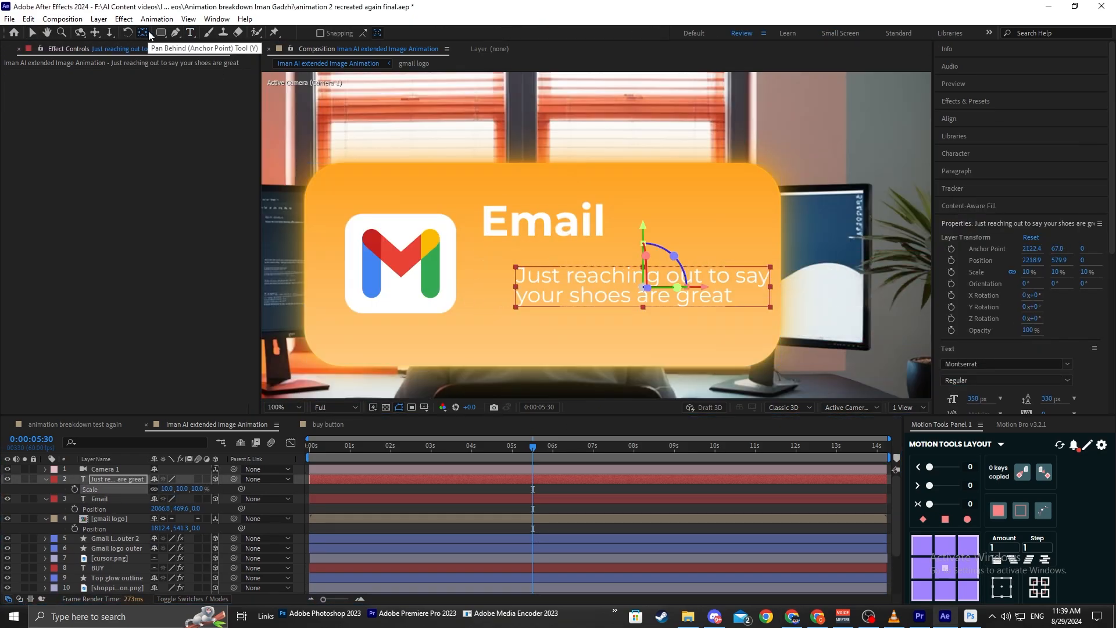
key("v")
left_click_drag(729, 290, 700, 282)
left_click_drag(167, 489, 168, 489)
left_click_drag(528, 293, 543, 295)
Show the rulers and place a vertical guide along the left edge of the Email heading and message text.
scroll(483, 247, "up", 1)
key("ctrl+r")
left_click_drag(265, 255, 492, 256)
left_click_drag(836, 321, 836, 322)
scroll(418, 250, "down", 1)
left_click(738, 237)
Move both orange card shape layers to X 2076, Y 542.8 and resize them to about 103.2% by 96%.
left_click(116, 548, "shift")
left_click_drag(746, 271, 786, 259)
key("p")
left_click_drag(156, 547, 169, 545)
scroll(702, 152, "down", 1)
scroll(702, 153, "up", 1)
left_click(555, 213)
scroll(742, 277, "down", 1)
scroll(742, 277, "up", 1)
left_click(117, 558, "shift")
left_click_drag(569, 154, 570, 158)
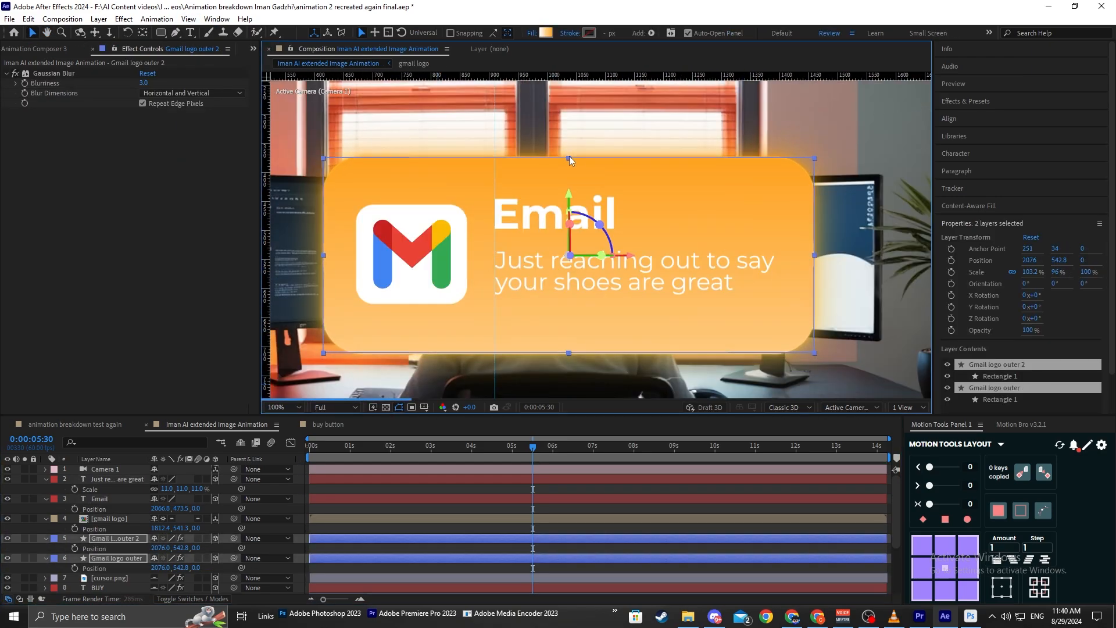
Pre-compose the two text layers, gmail logo and both card shapes as Email Notification, and hide the resulting layer.
scroll(570, 157, "down", 1)
left_click(866, 174)
left_click(907, 175)
left_click(100, 498, "ctrl")
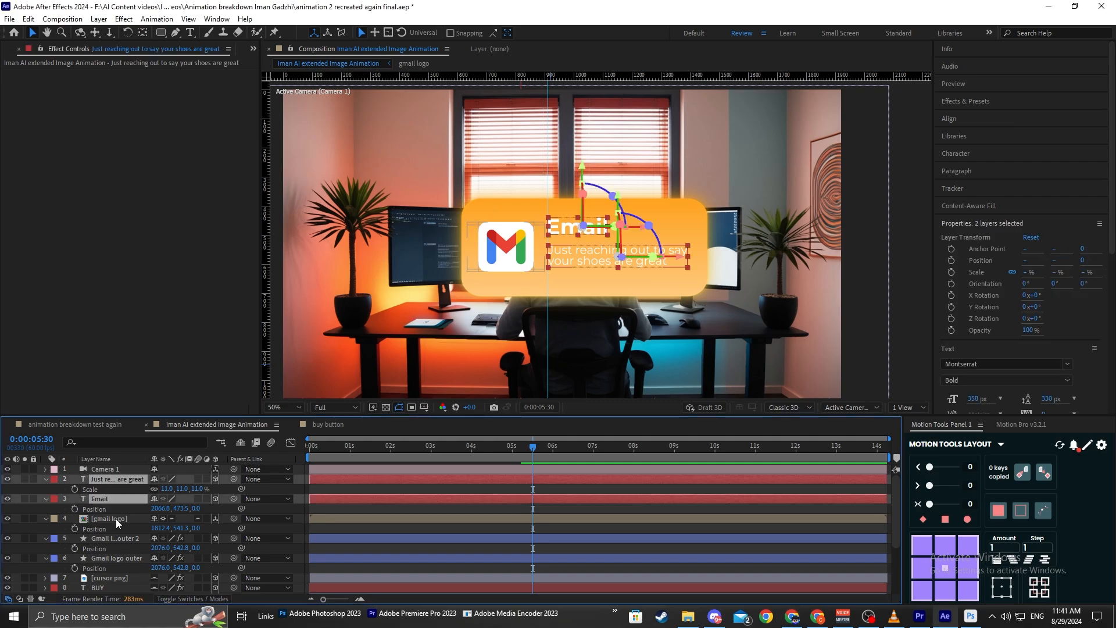
left_click(116, 518, "ctrl")
left_click(118, 538, "ctrl")
left_click(114, 557, "ctrl")
right_click(114, 557)
left_click(177, 482)
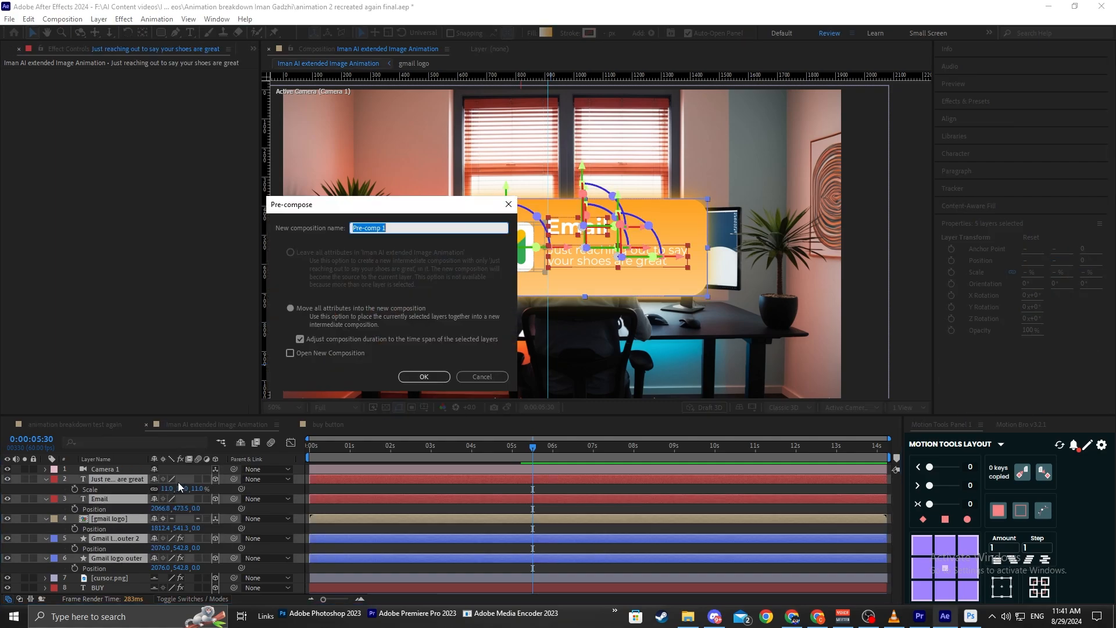
left_click(424, 376)
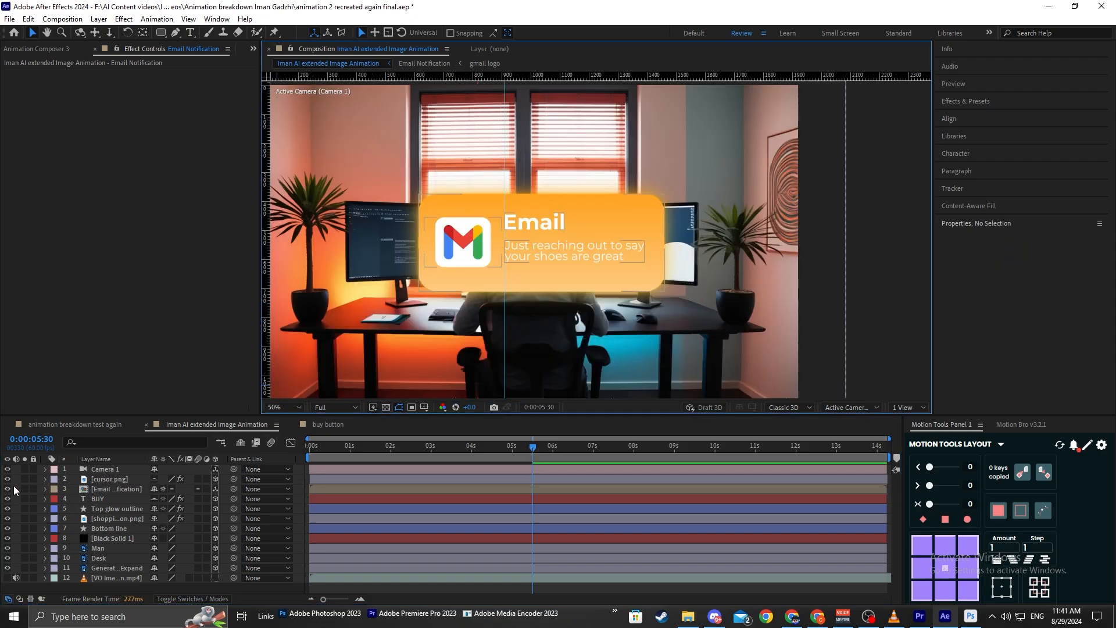
left_click(7, 488)
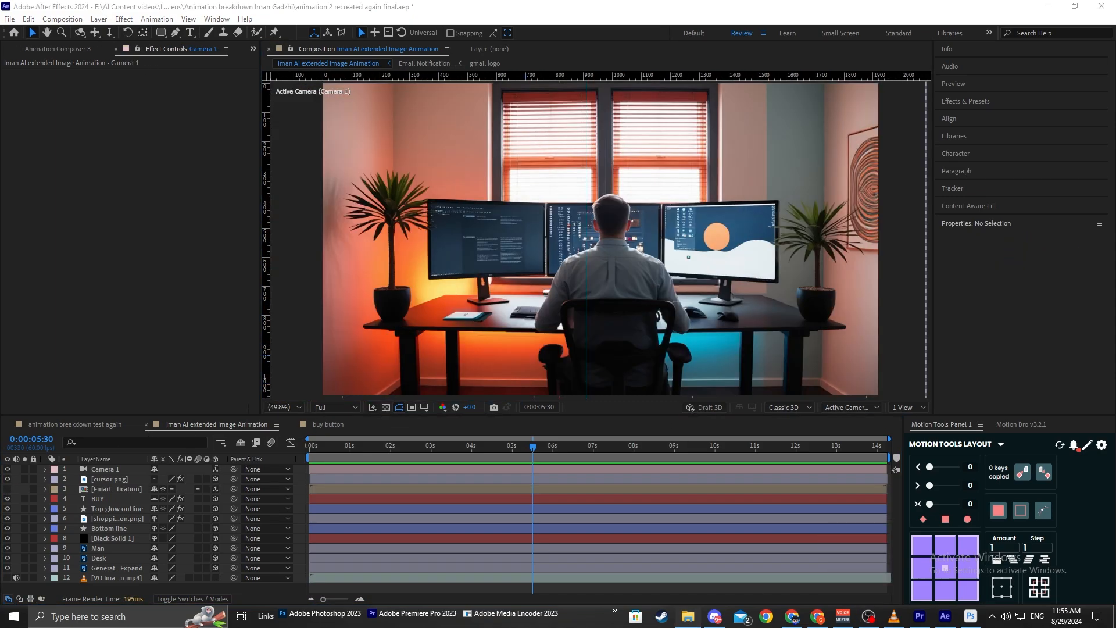
Add the black shoes image to the composition as a 3D layer and move it to X 2037, Y 540.
left_click_drag(250, 477, 189, 466)
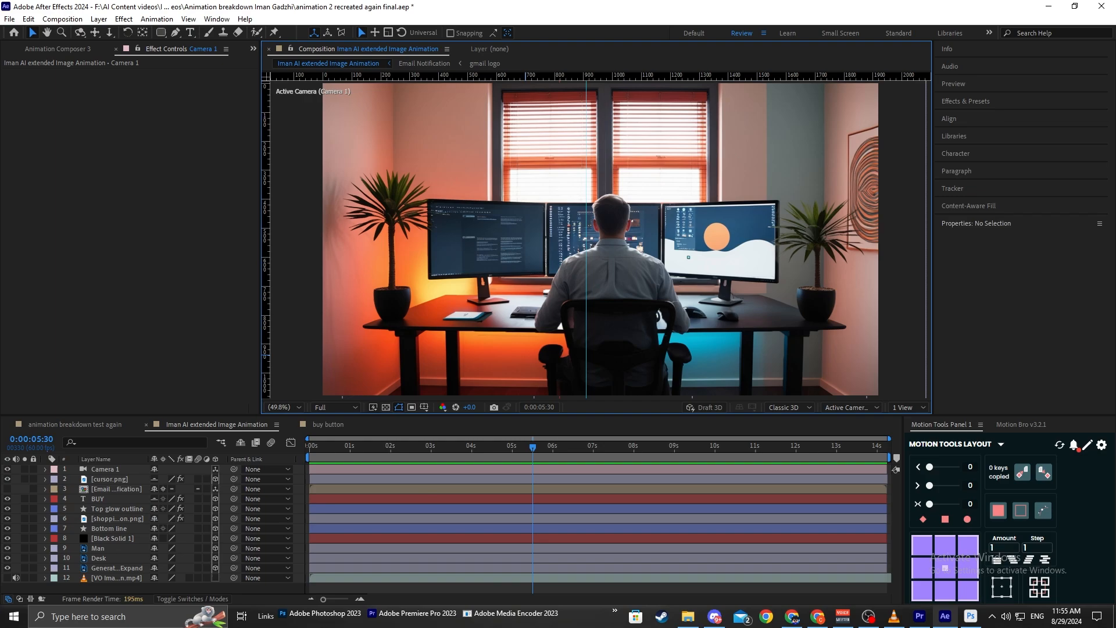
left_click(216, 469)
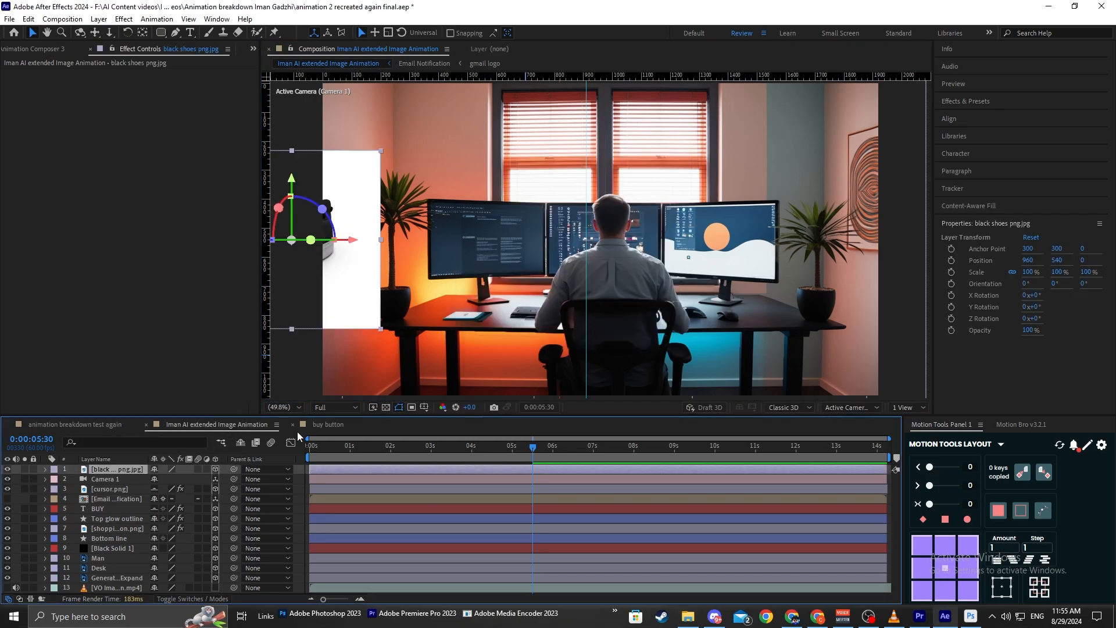
key("p")
left_click_drag(364, 471, 754, 447)
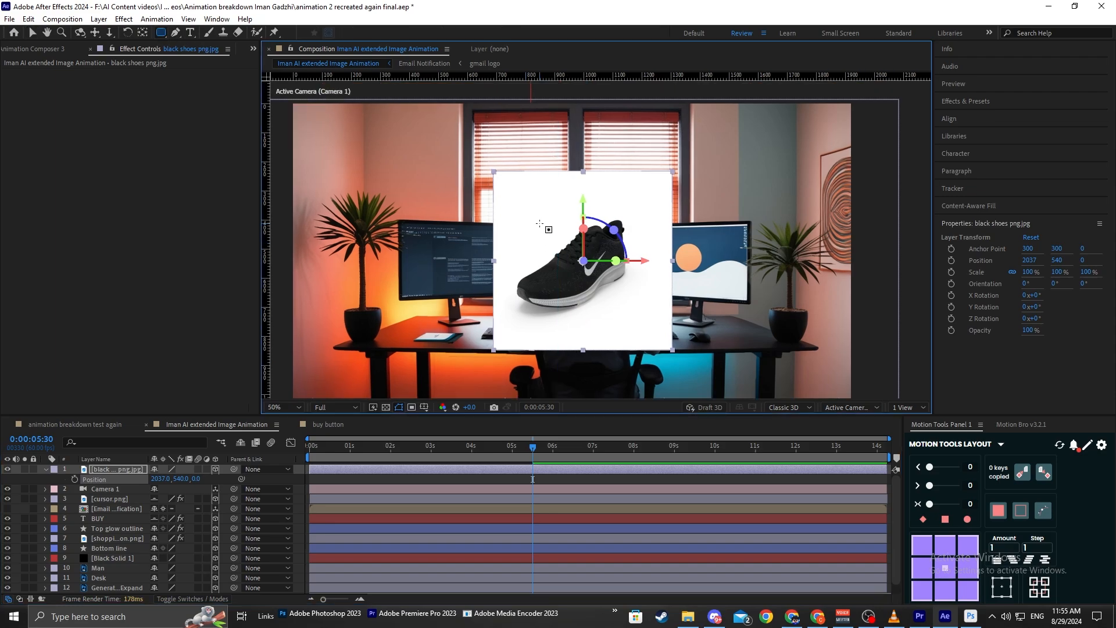
Mask the black shoes image with a rounded rectangle covering nearly the whole picture.
left_click(161, 32)
left_click_drag(491, 168, 672, 347)
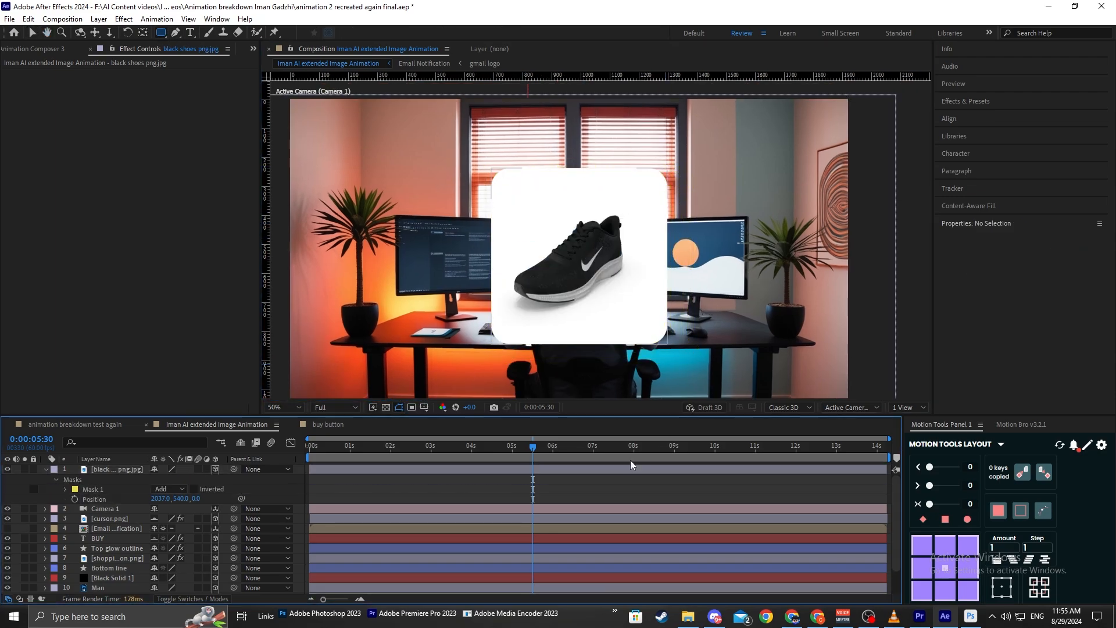
scroll(570, 139, "up", 2)
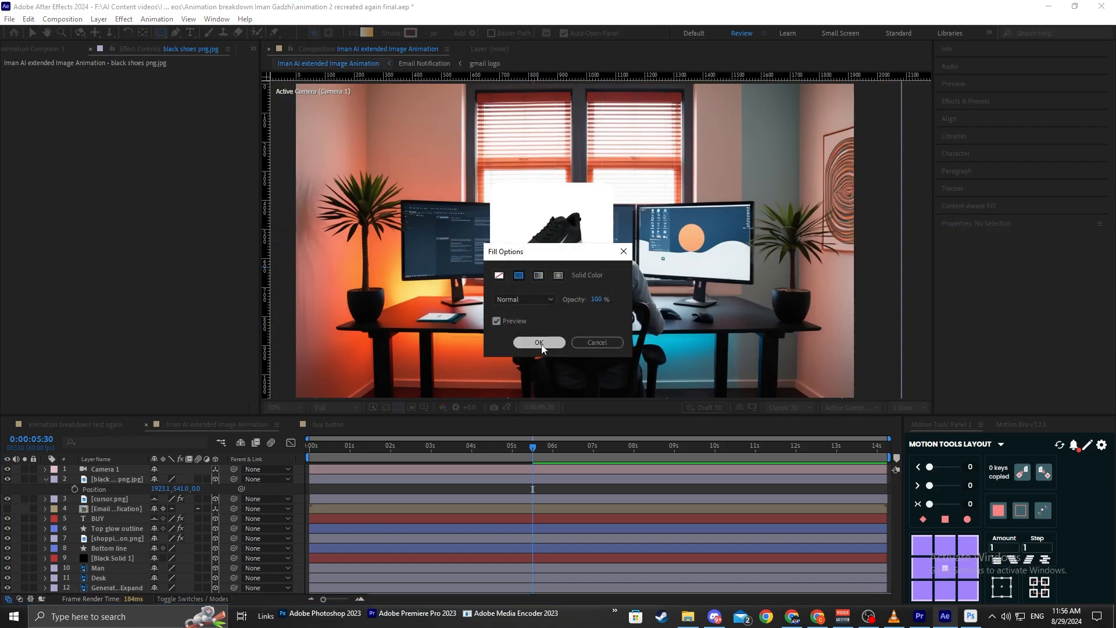
Draw a rounded rectangle with a solid dark grey fill as a 3D shape layer directly below the black shoes layer.
left_click(541, 344)
left_click(371, 34)
left_click_drag(843, 363, 815, 376)
key("Return")
mouse_move(474, 171)
left_mouse_down()
mouse_move(637, 335)
mouse_move(805, 335)
left_mouse_up()
left_click_drag(110, 469, 115, 554)
left_click_drag(114, 555, 115, 555)
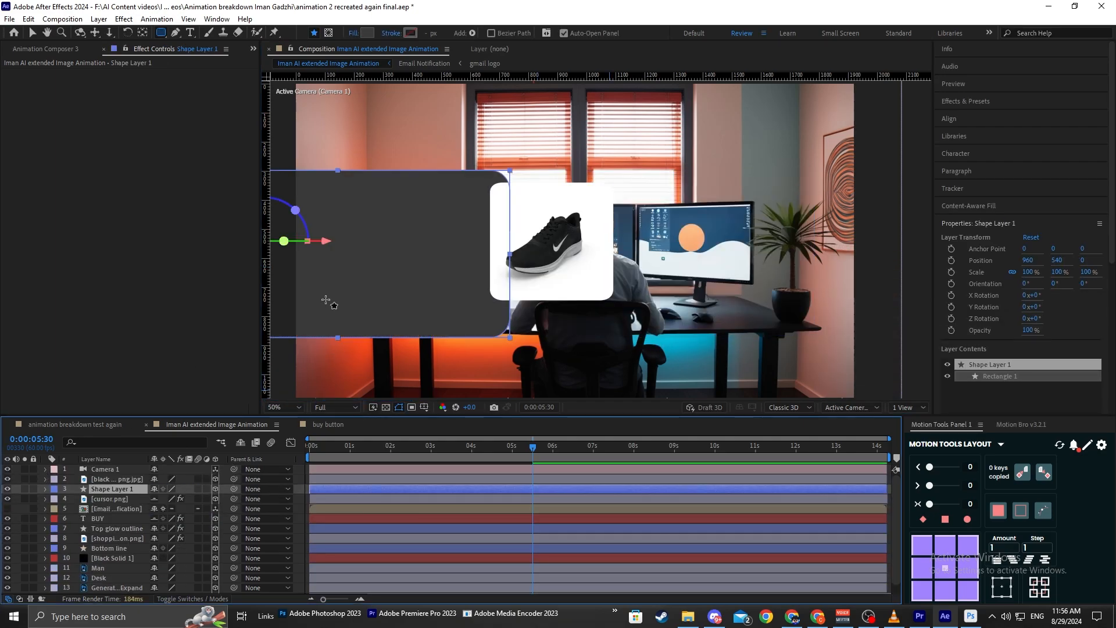
Centre the dark grey rectangle's anchor point and move it to about X 2251, Y 578 behind the shoe image.
key("y")
key("ctrl+alt+Home")
key("p")
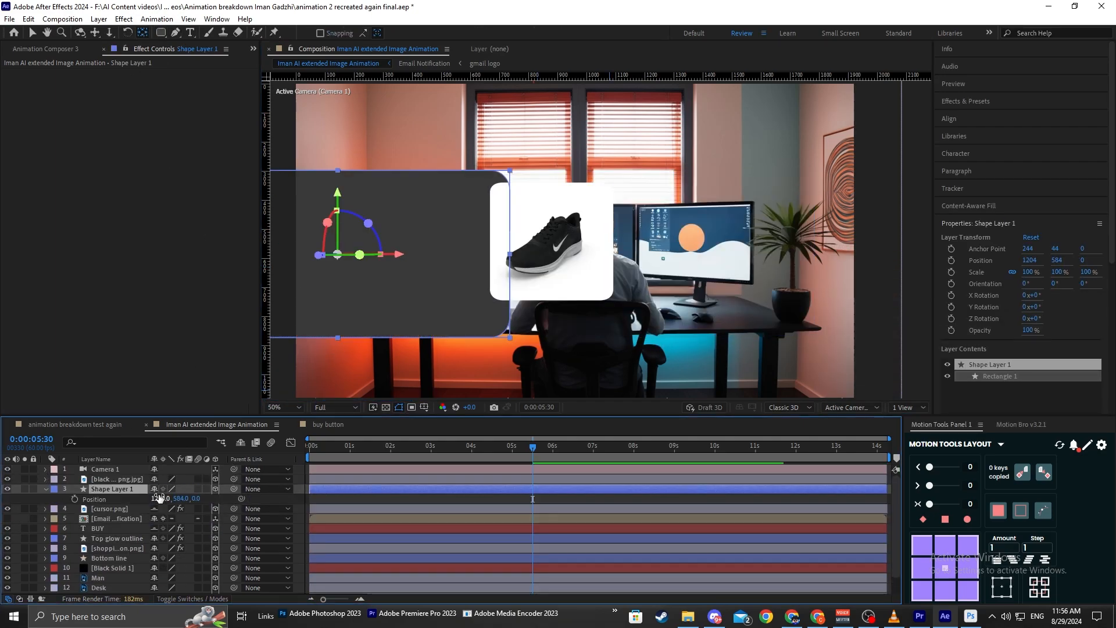
left_click_drag(160, 498, 701, 434)
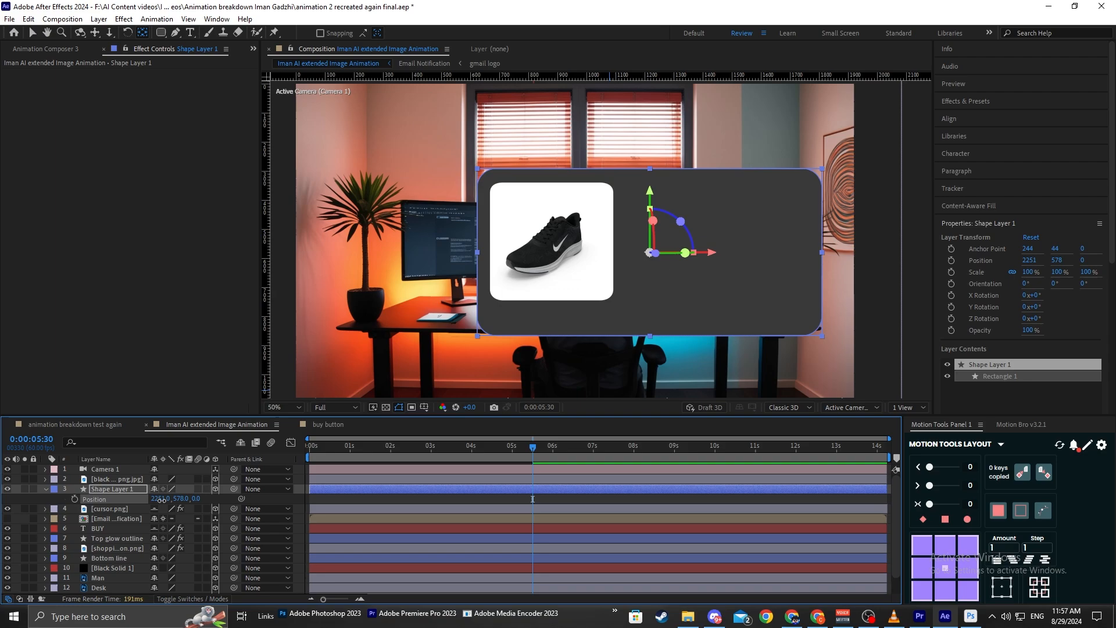
left_click(592, 503)
key("u")
left_click(792, 617)
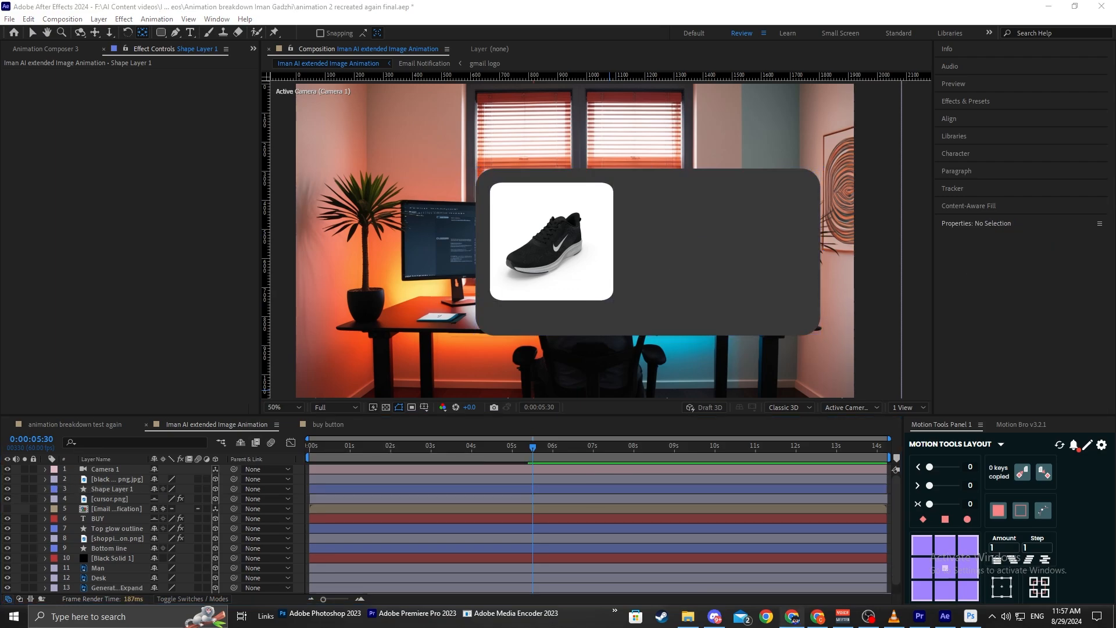
Turn Shape Layer 1 into an adjustment layer and apply Fast Box Blur with a blur radius of 50.
left_click(109, 490)
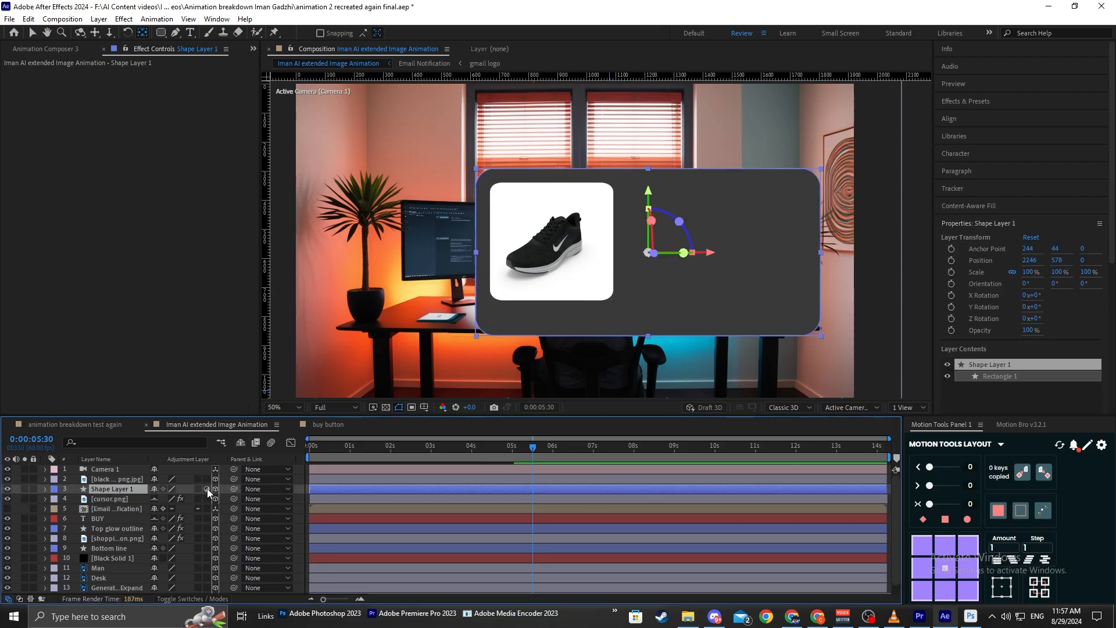
left_click(207, 488)
key("ctrl+space")
type("f")
left_click(87, 507)
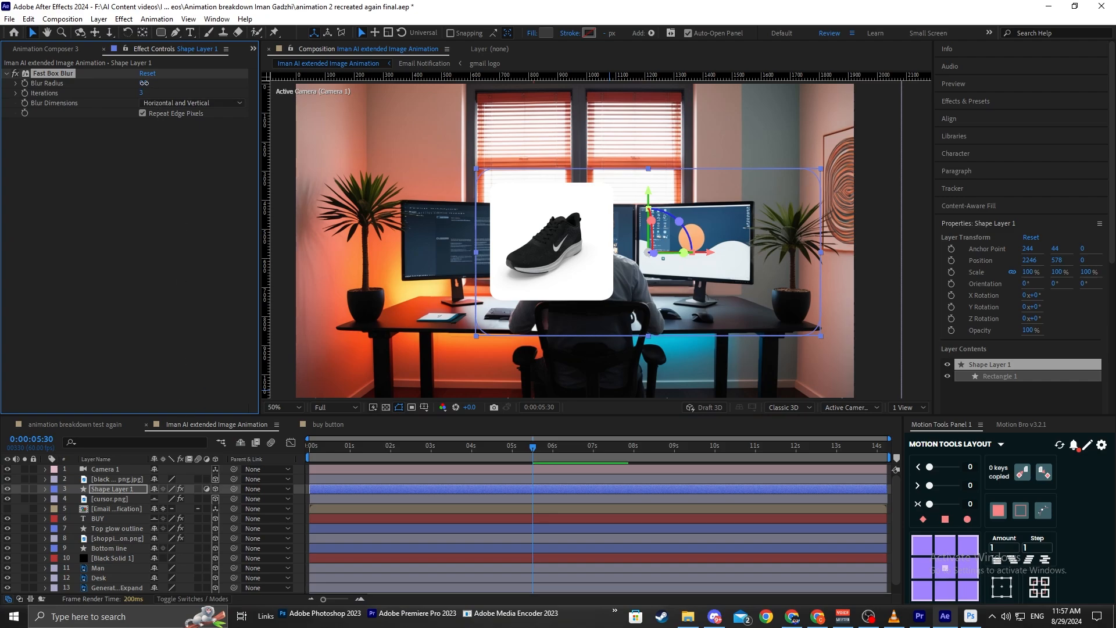
key("Return")
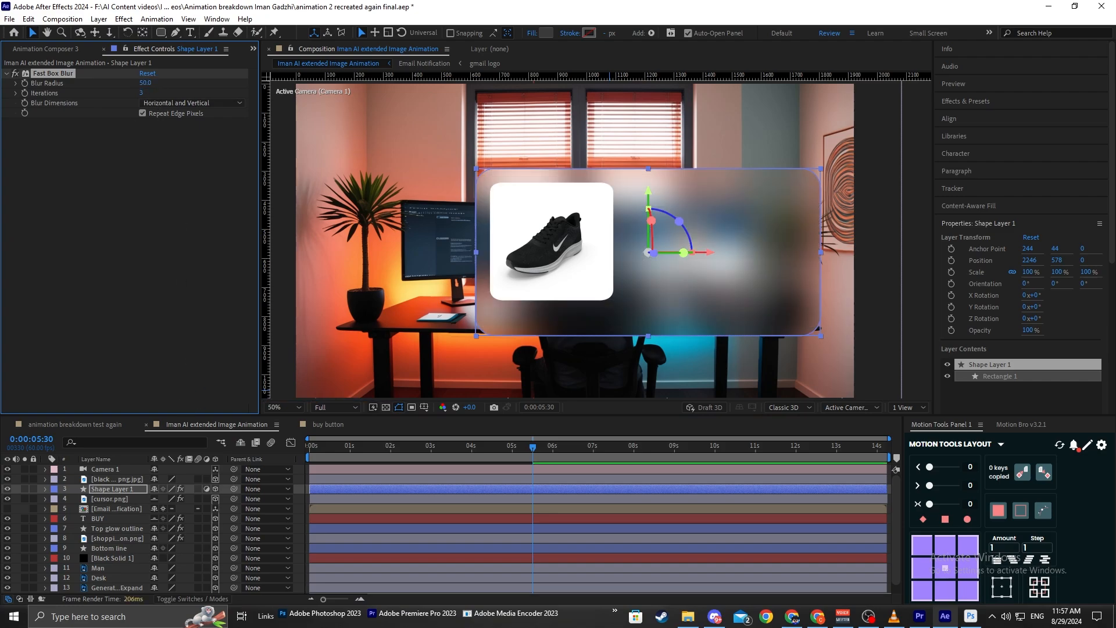
Set the opacity of Shape Layer 1 to 96%.
key("t")
left_click(159, 499)
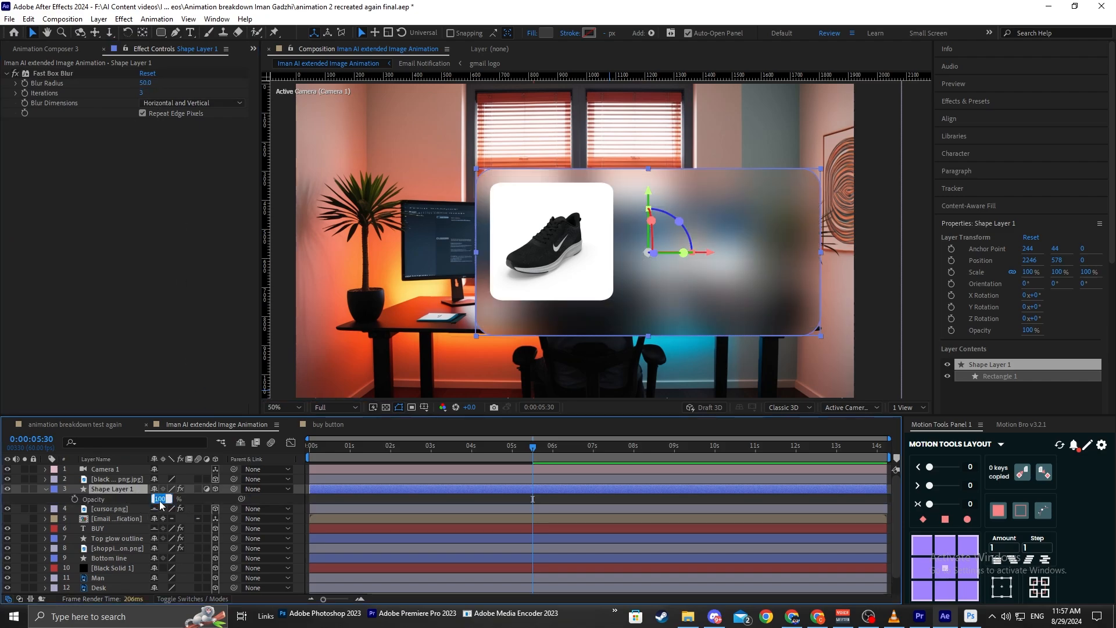
left_click(550, 496)
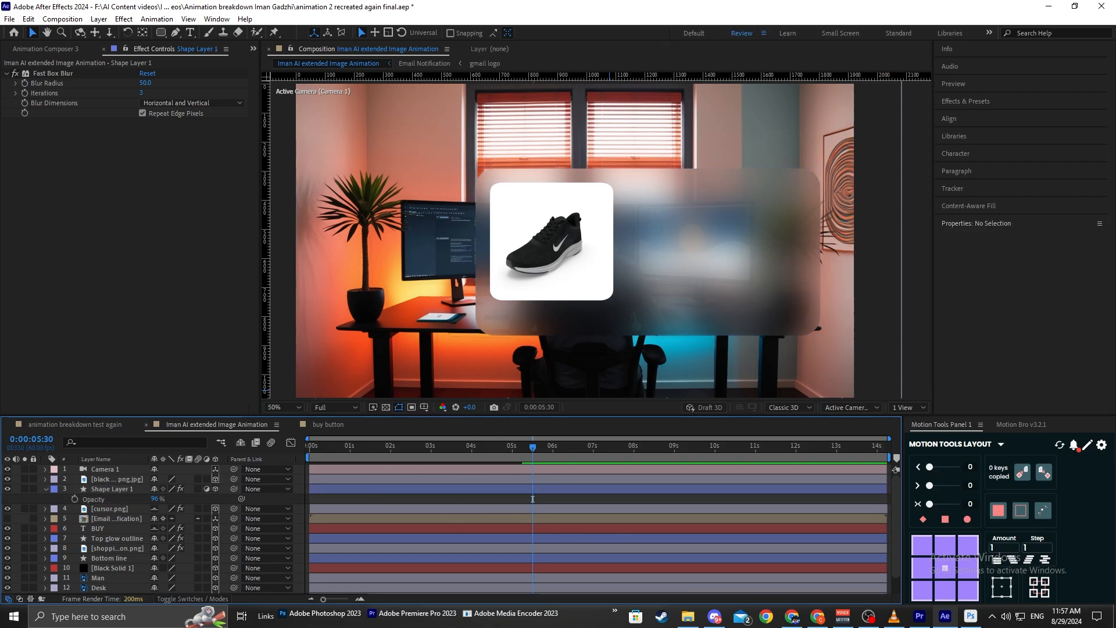
Apply Hue/Saturation to Shape Layer 1 with master saturation -50, master lightness -5 and Colorize off.
left_click(109, 491)
key("ctrl+space")
type("hue")
key("Return")
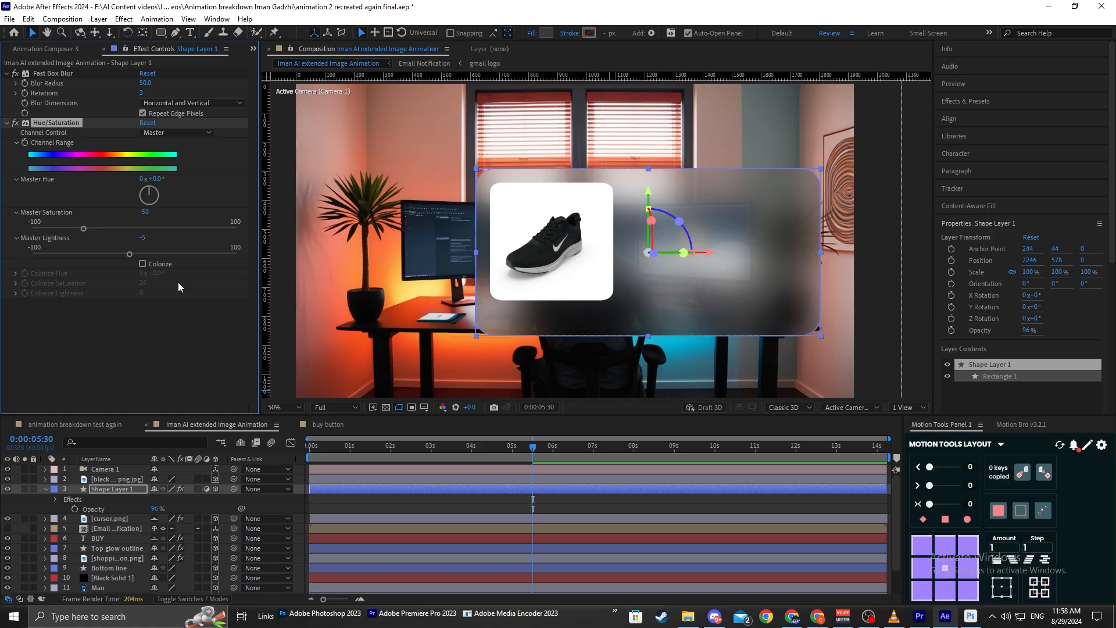
left_click(144, 263)
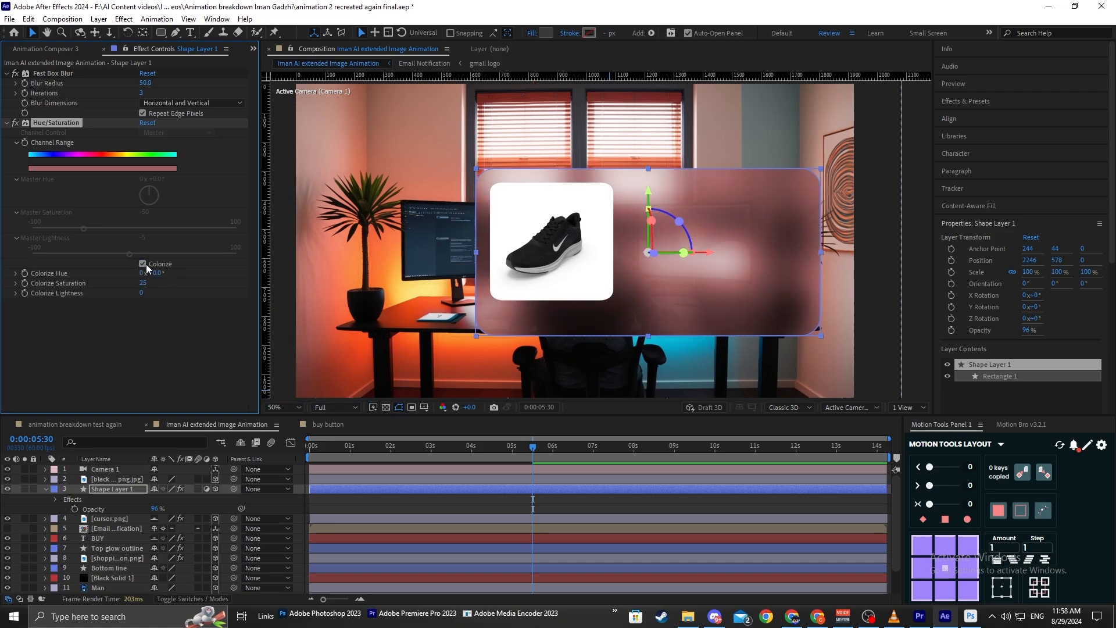
left_click(143, 264)
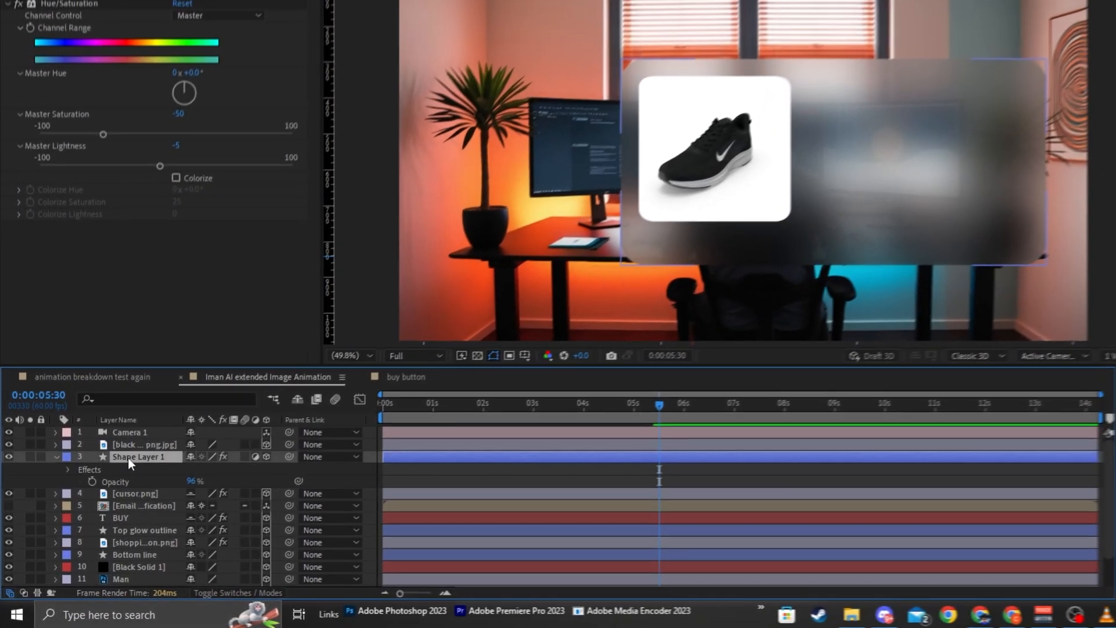
Add an Outer Glow layer style to Shape Layer 1.
right_click(105, 488)
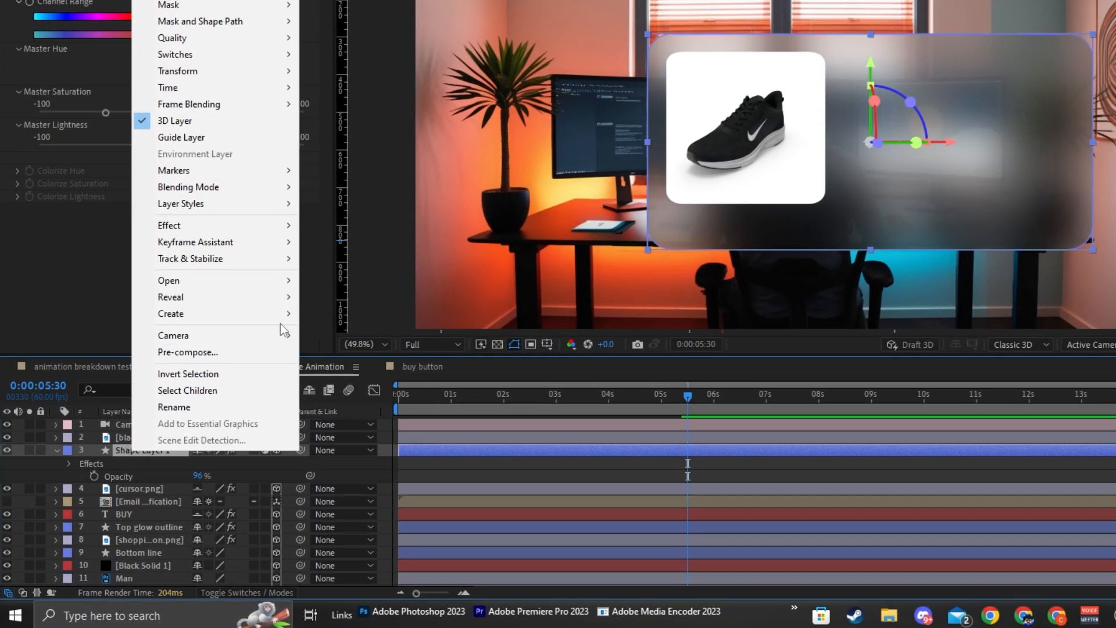
mouse_move(255, 204)
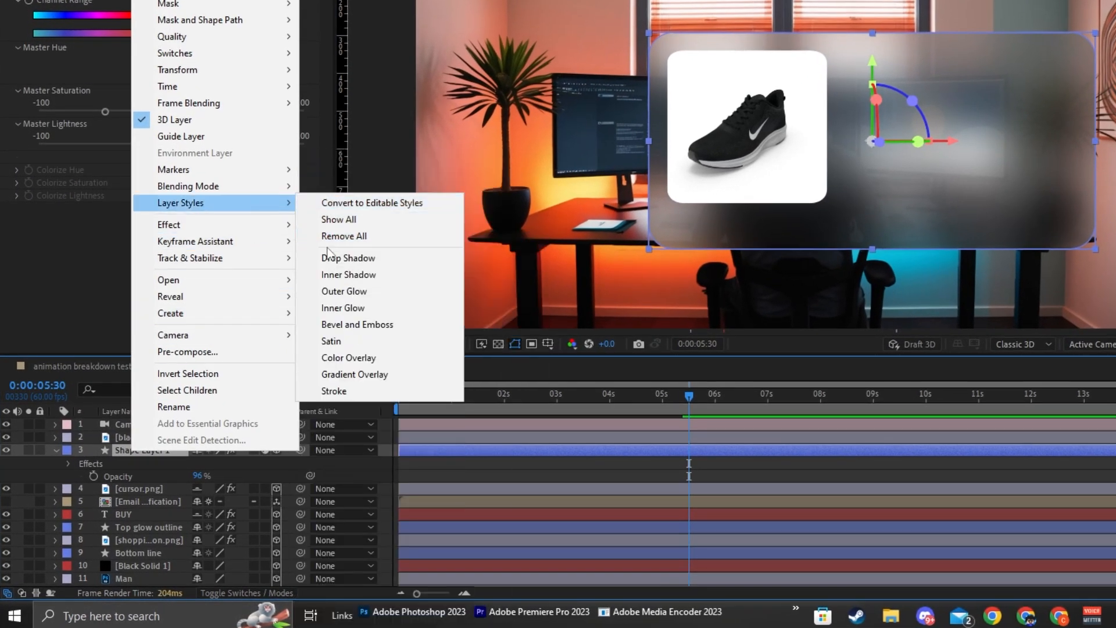
left_click(369, 295)
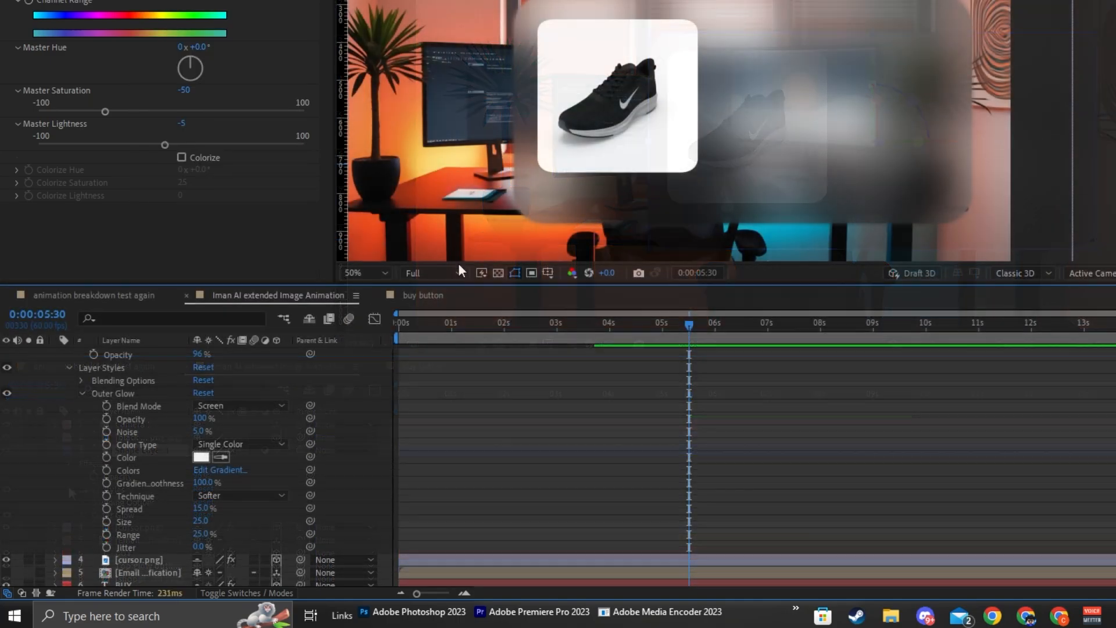
scroll(438, 103, "up", 1)
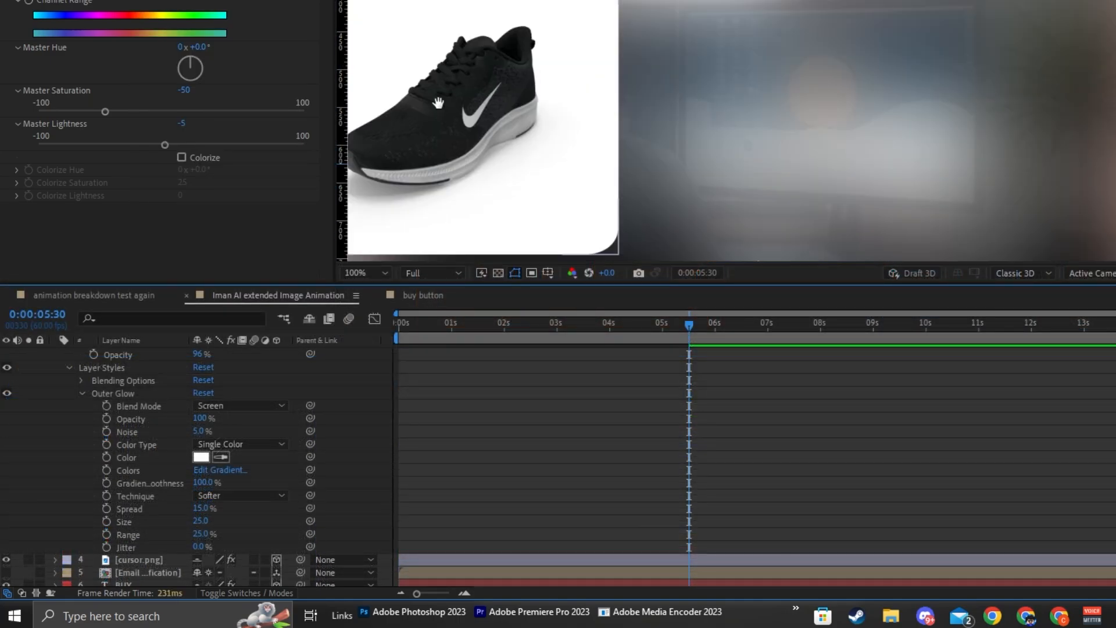
left_click_drag(438, 103, 606, 186)
left_click(381, 271)
left_click(362, 287)
left_click_drag(857, 72, 780, 63)
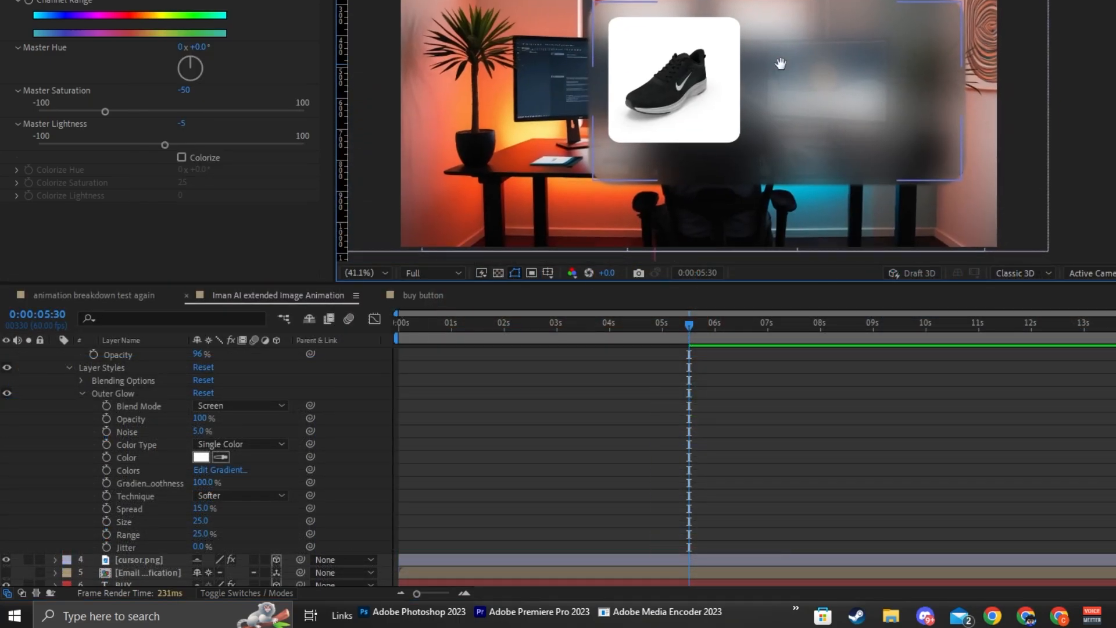
scroll(978, 61, "up", 1)
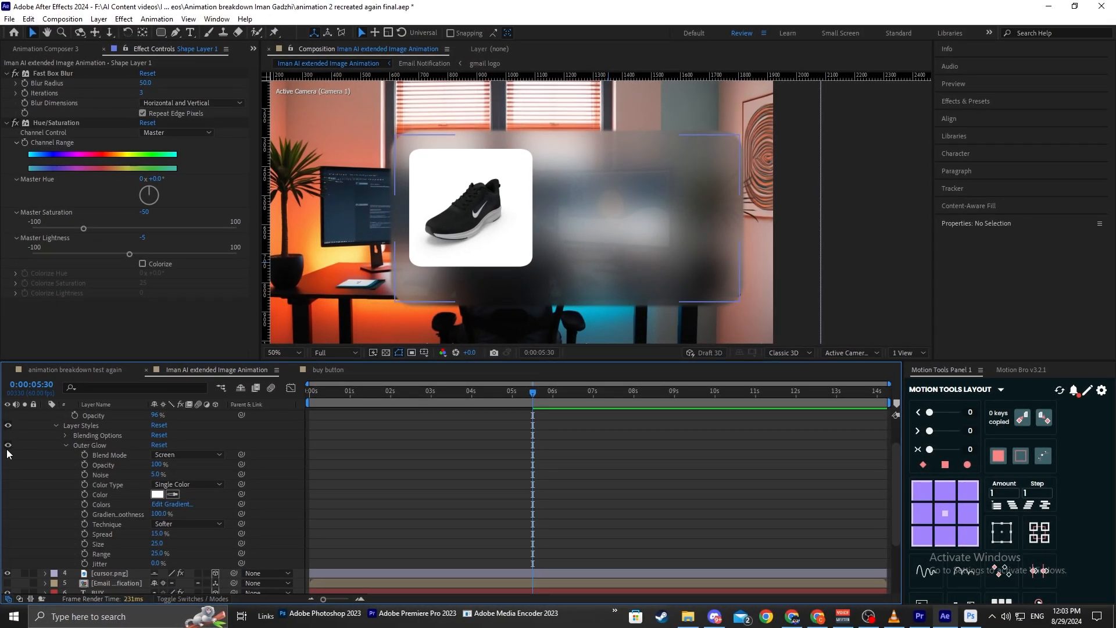
Toggle the Outer Glow's visibility to compare the card with and without it.
left_click(8, 446)
left_click(8, 445)
left_click(8, 446)
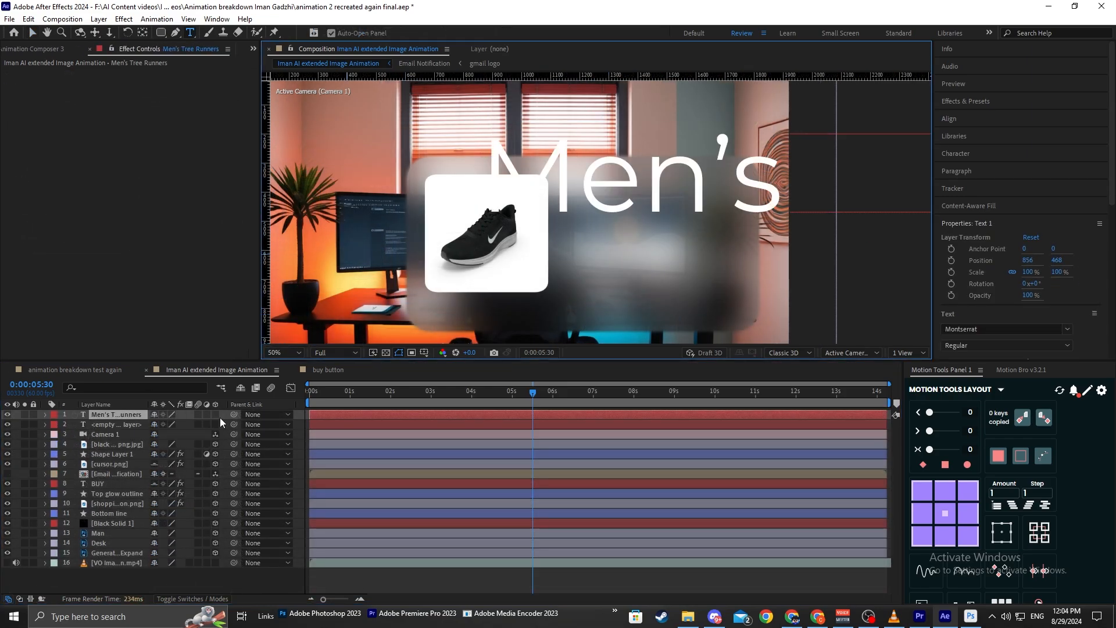
Make the "Men's Tree Runners" text bold, scale it to 15% and place it on the card beside the shoe.
key("s")
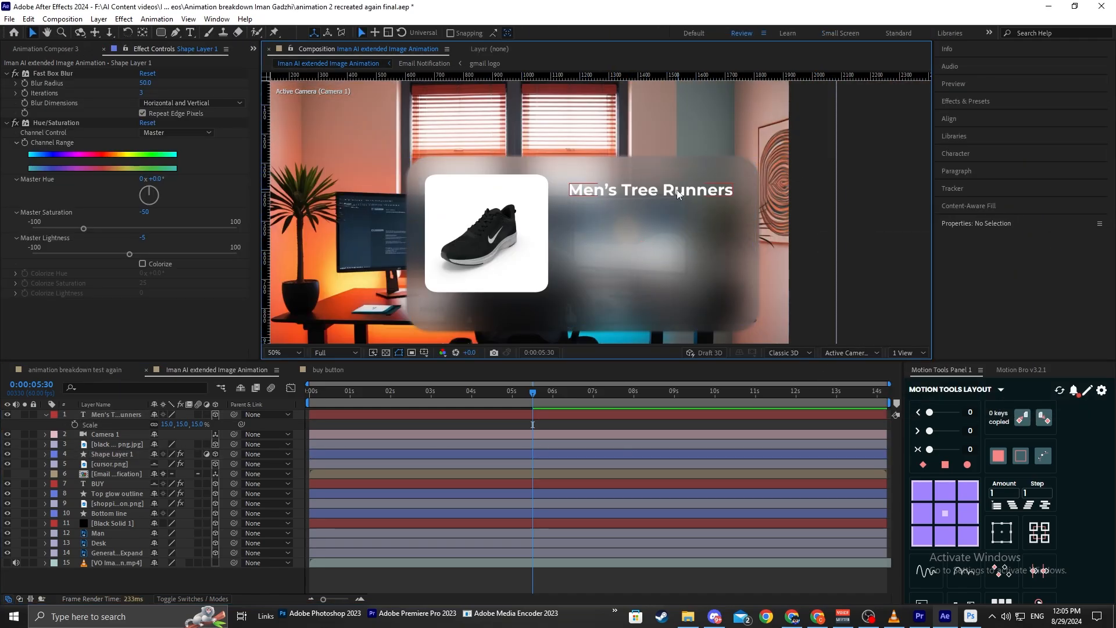
scroll(640, 210, "down", 2)
scroll(597, 209, "up", 4)
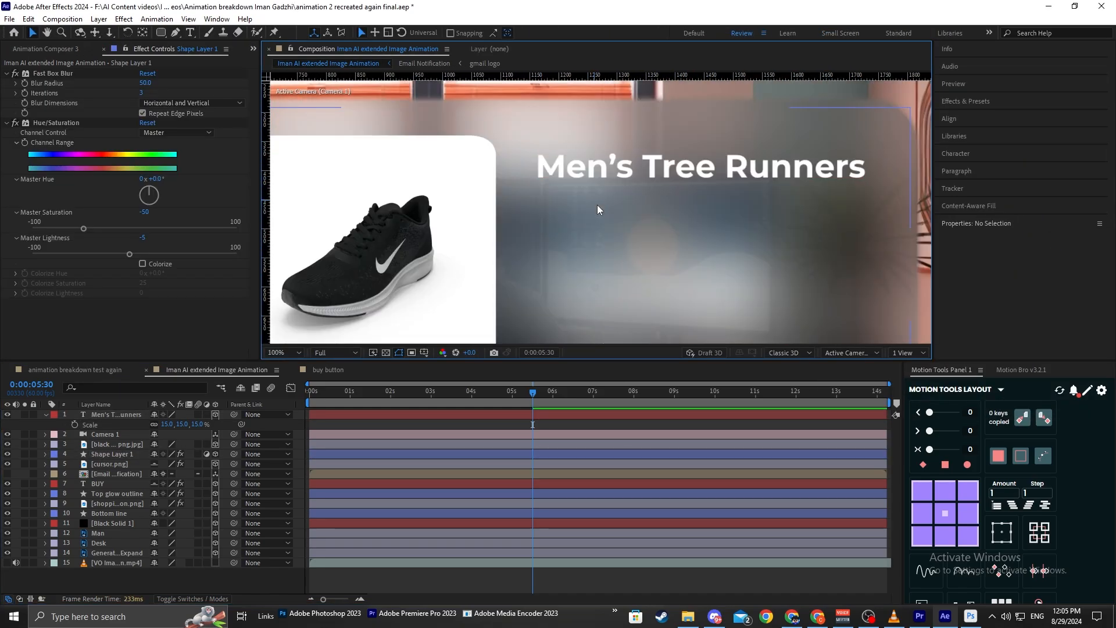
scroll(604, 221, "down", 2)
Duplicate the heading, change the copy to a lighter "$98" scaled to 13% and place it just below the heading.
left_click(670, 249)
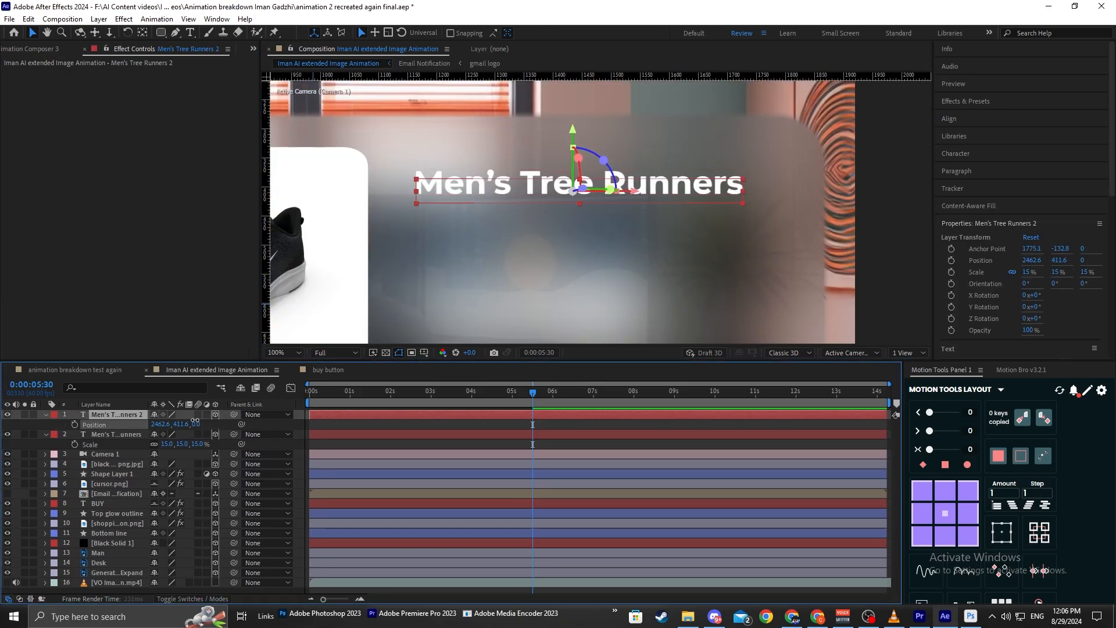
key("Escape")
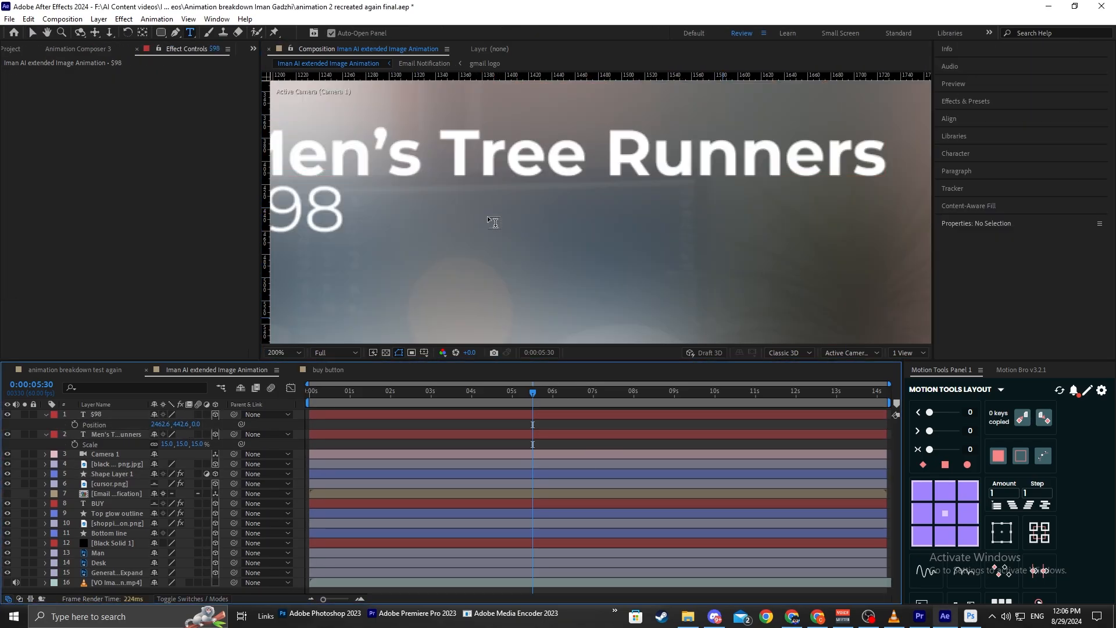
left_click(487, 215)
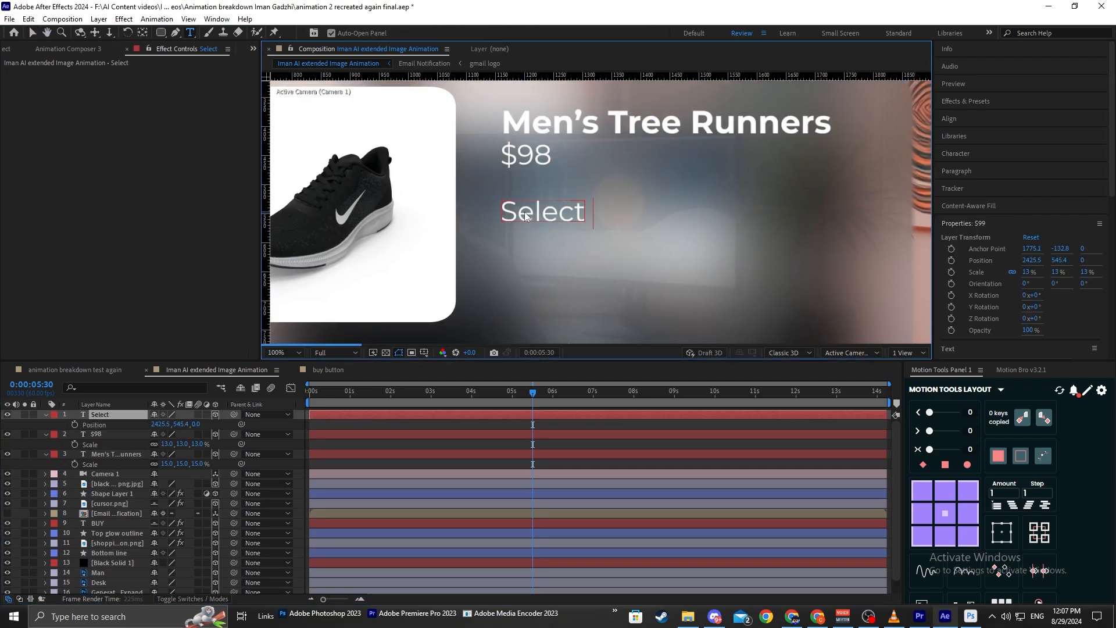
Create the "SELECT SIZE:" label from a text copy, scale it to 6% and place it below the price.
type(":")
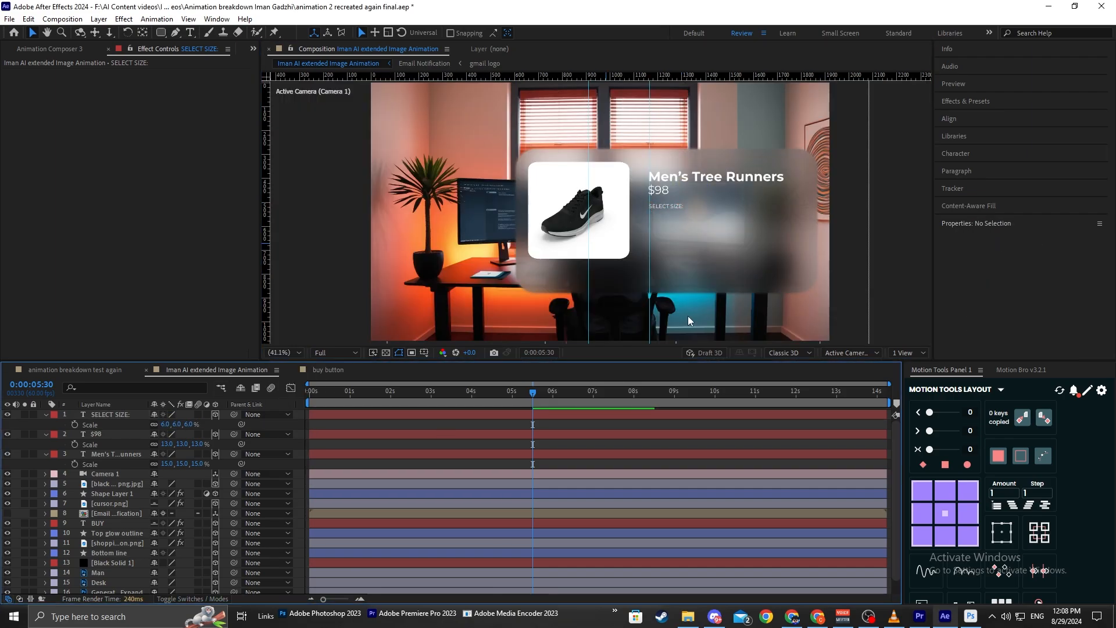
scroll(556, 185, "down", 2)
key("shift+slash")
left_click(625, 424)
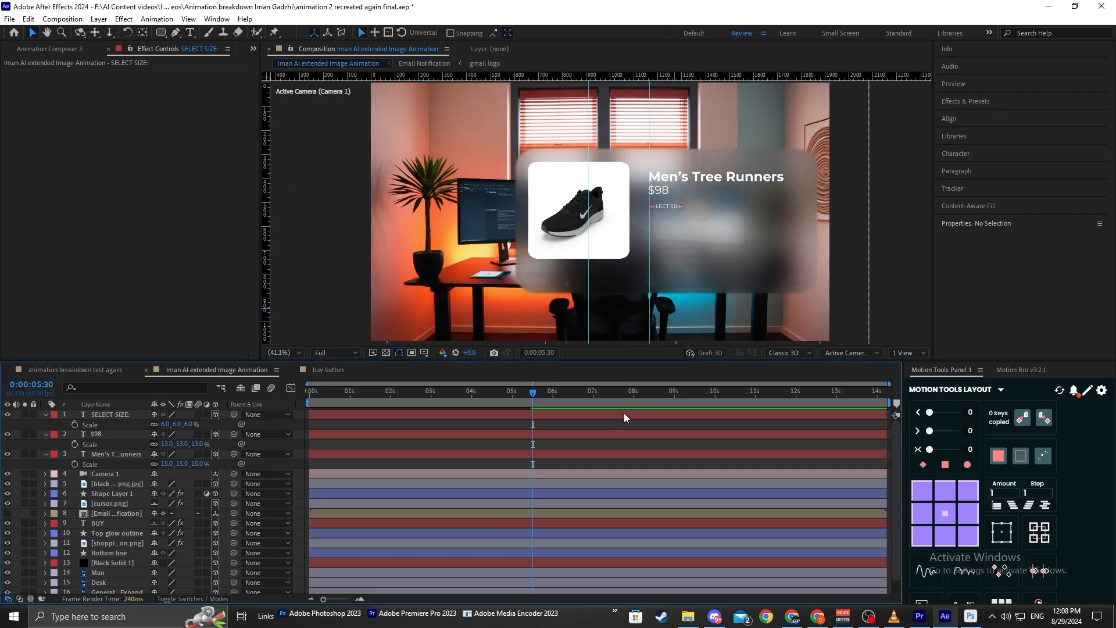
Choose the Rectangle tool with no layer selected and set its fill to None.
scroll(770, 218, "up", 1)
left_click_drag(776, 216, 680, 215)
scroll(680, 215, "up", 1)
left_click(111, 415)
left_click(163, 35)
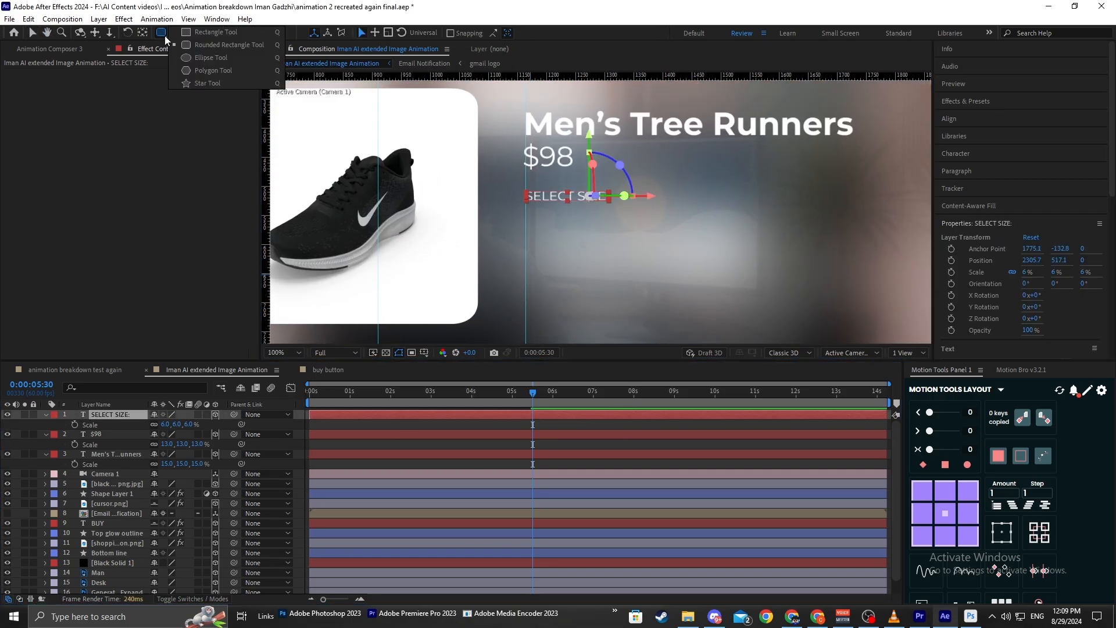
left_click(205, 37)
scroll(547, 217, "up", 1)
left_click(507, 443)
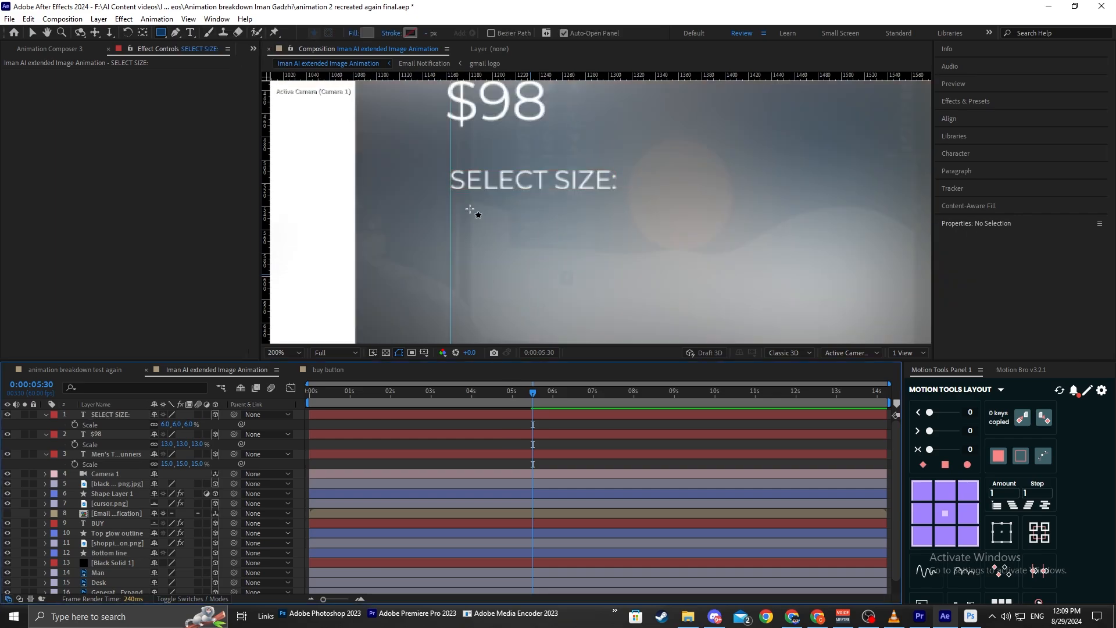
left_click(368, 36)
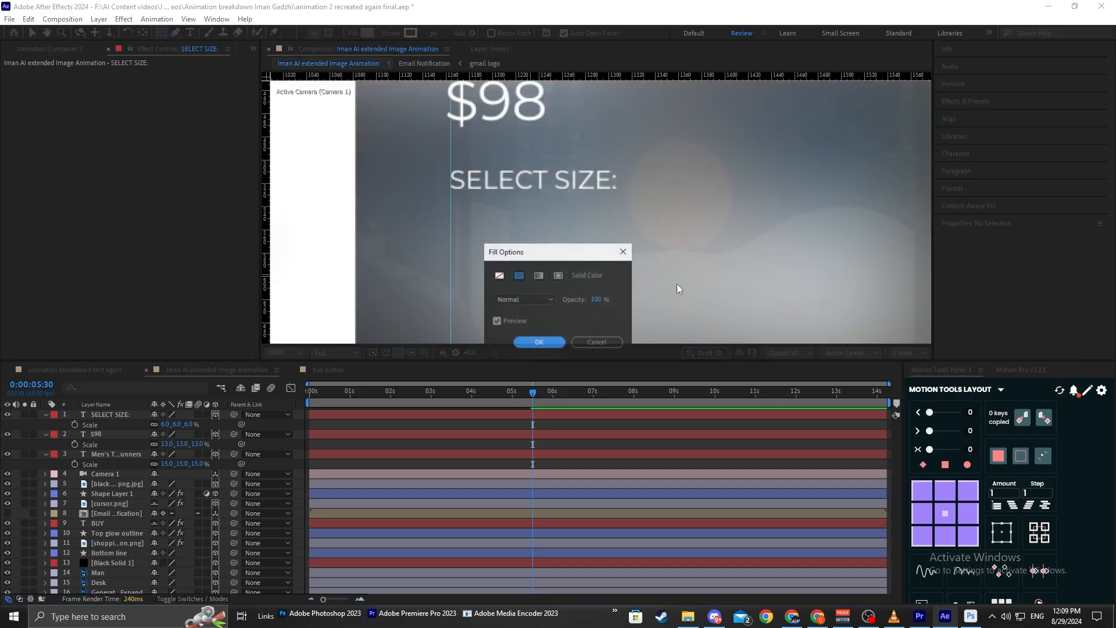
left_click(501, 287)
left_click(544, 343)
Set the stroke to white at 1 px and draw a small square directly below the "SELECT SIZE:" label.
left_click(411, 33)
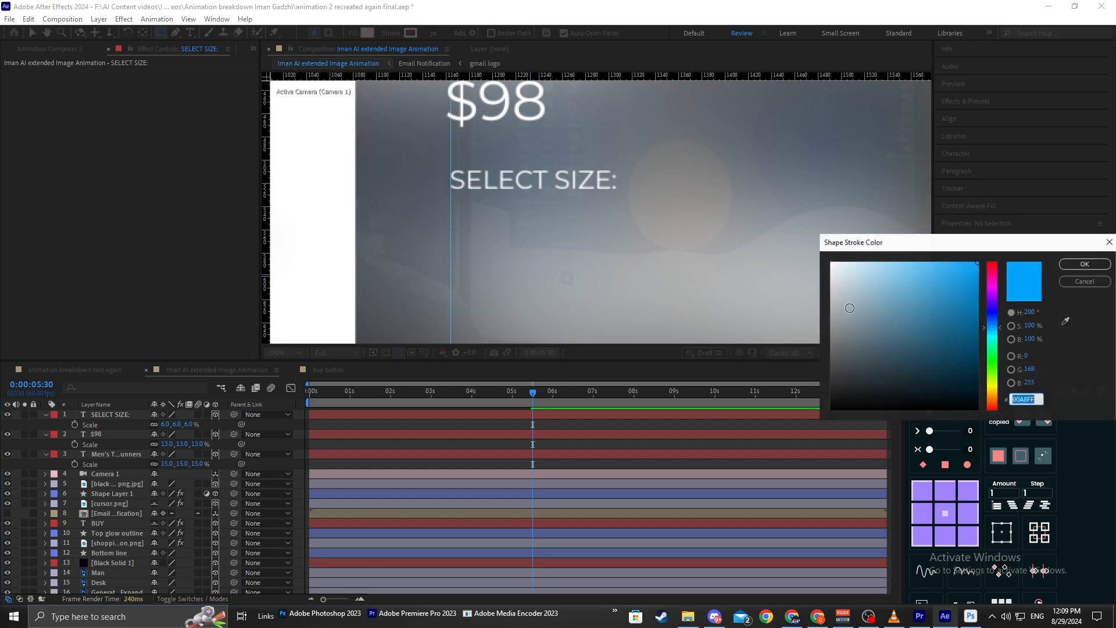
left_click(1084, 264)
left_click(429, 33)
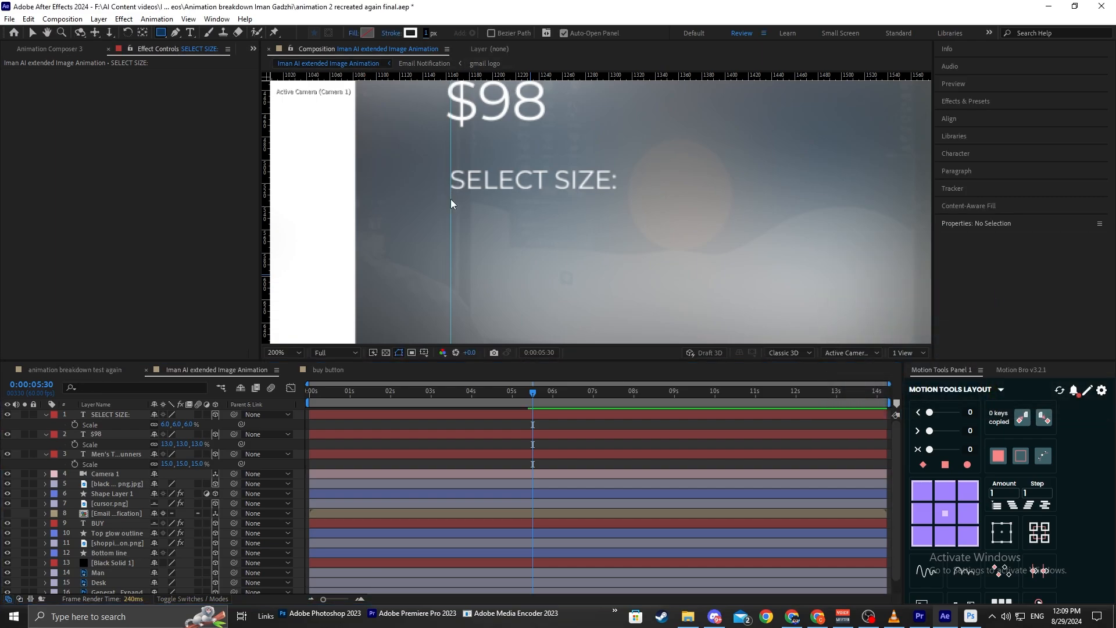
left_click_drag(451, 199, 503, 247)
Set the square's opacity to 85%.
type("t")
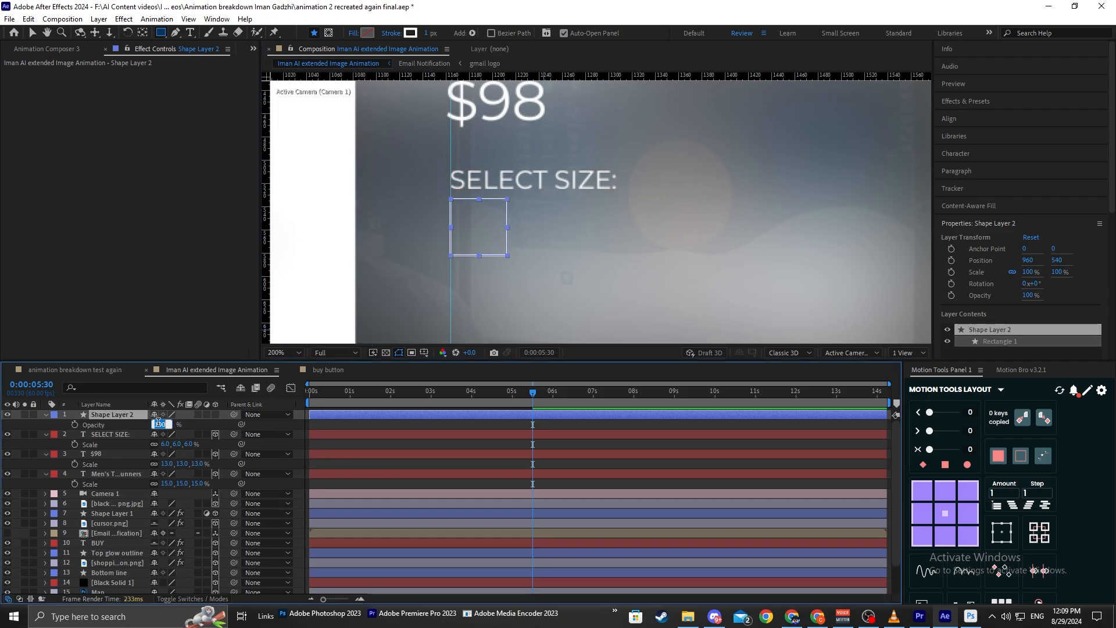
type("90")
left_click(584, 427)
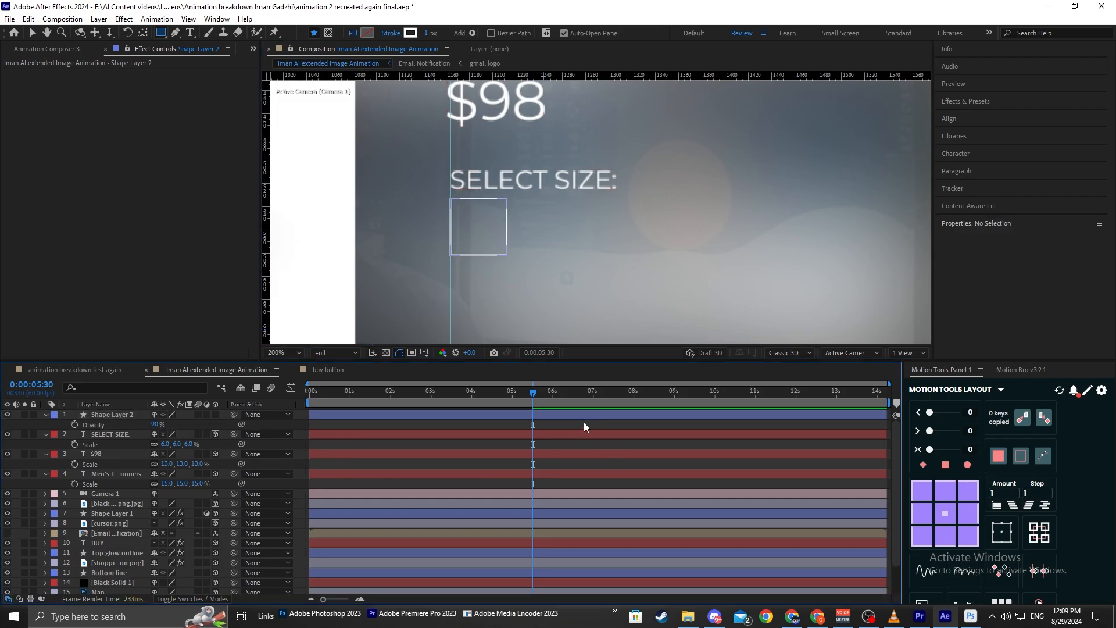
left_click(145, 423)
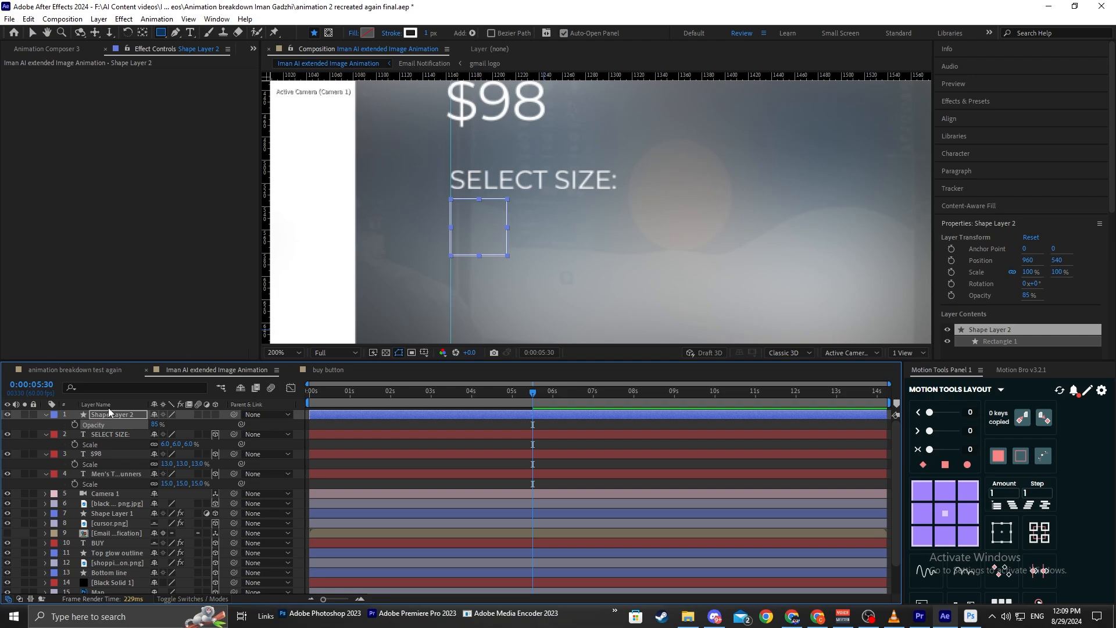
Duplicate the square's shape layer six times.
key("ctrl+d")
key("ctrl+d")
key("ctrl+d")
key("ctrl+d")
key("ctrl+d")
key("ctrl+d")
Move Shape Layer 3 to X position 1014 and Shape Layer 4 to X position 1070 to start the row of squares.
left_click(128, 465)
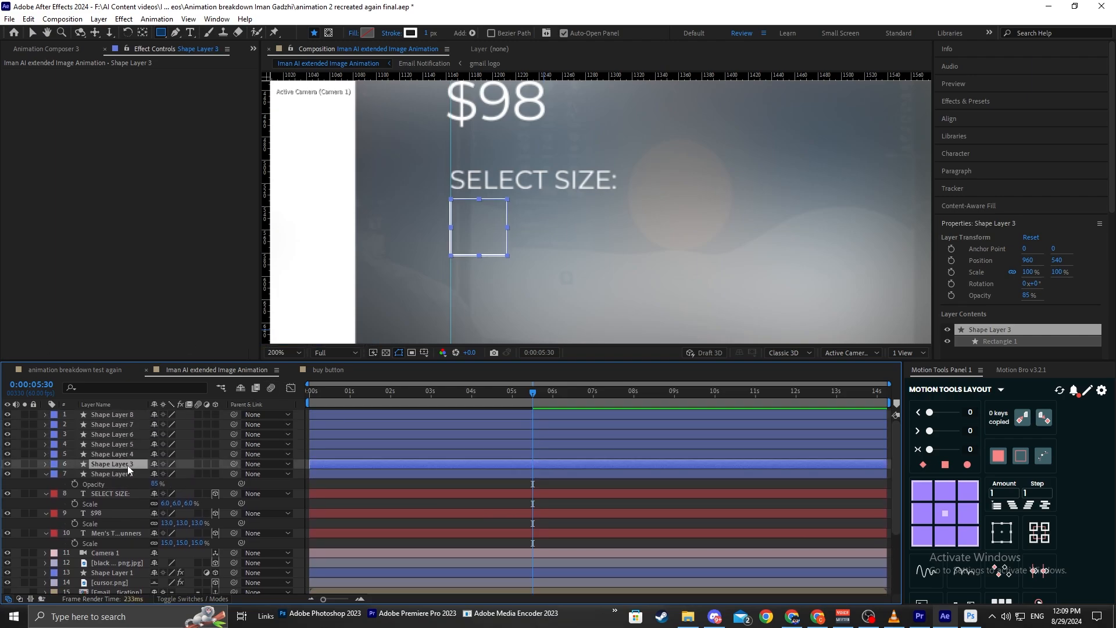
key("p")
left_click(136, 454)
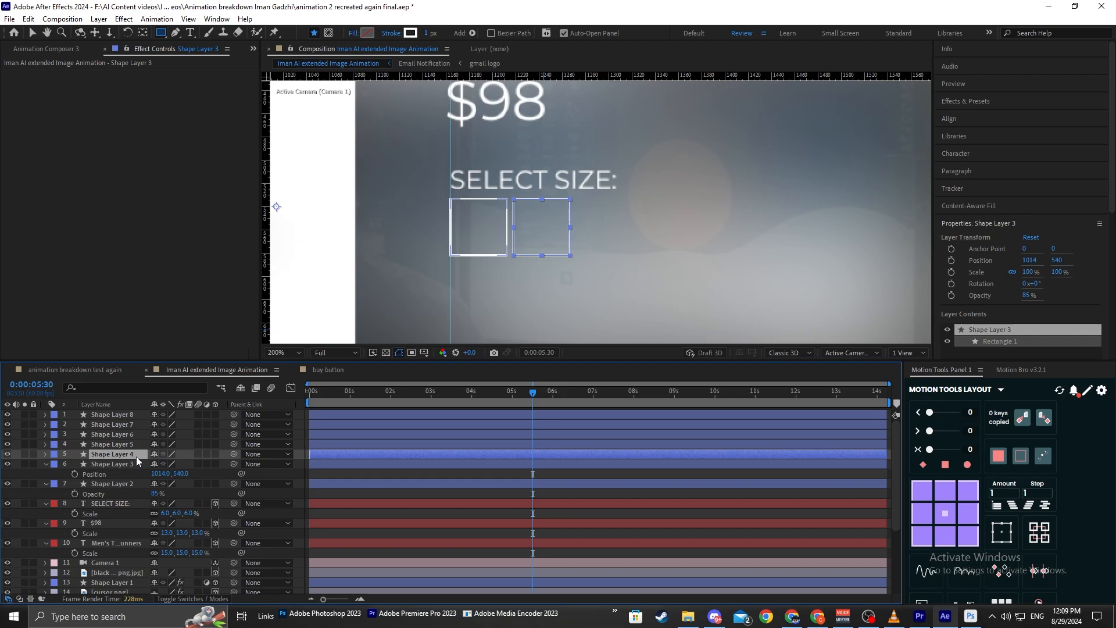
key("p")
left_click_drag(160, 464, 200, 462)
Move Shape Layer 5 to X position 1128 and Shape Layer 6 to X position 1186, continuing the row.
left_click(146, 446)
key("p")
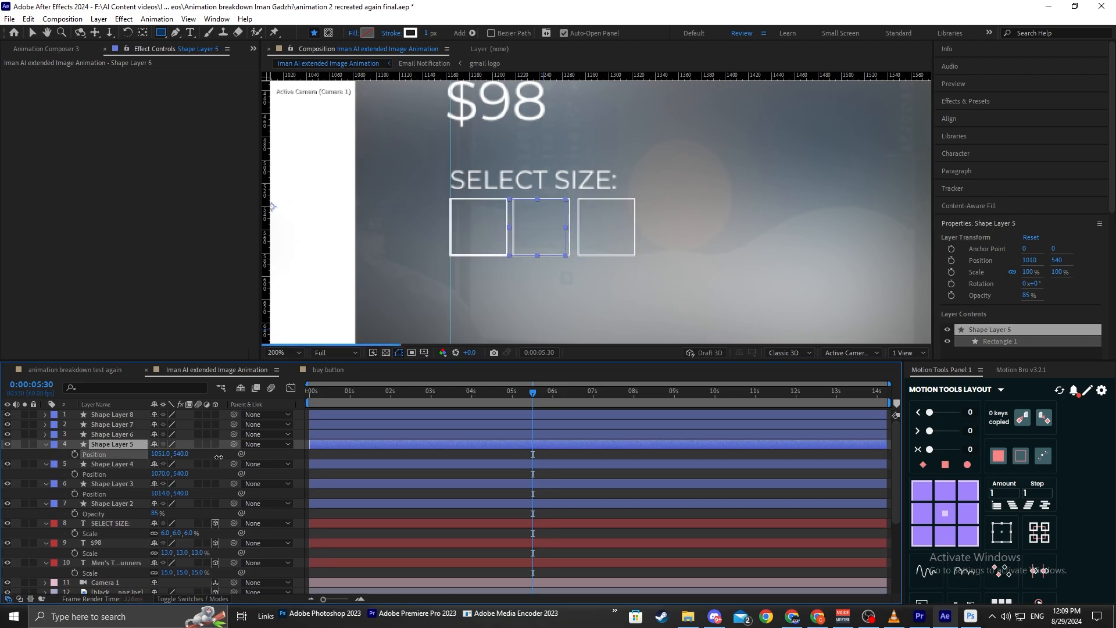
left_click(116, 434)
key("p")
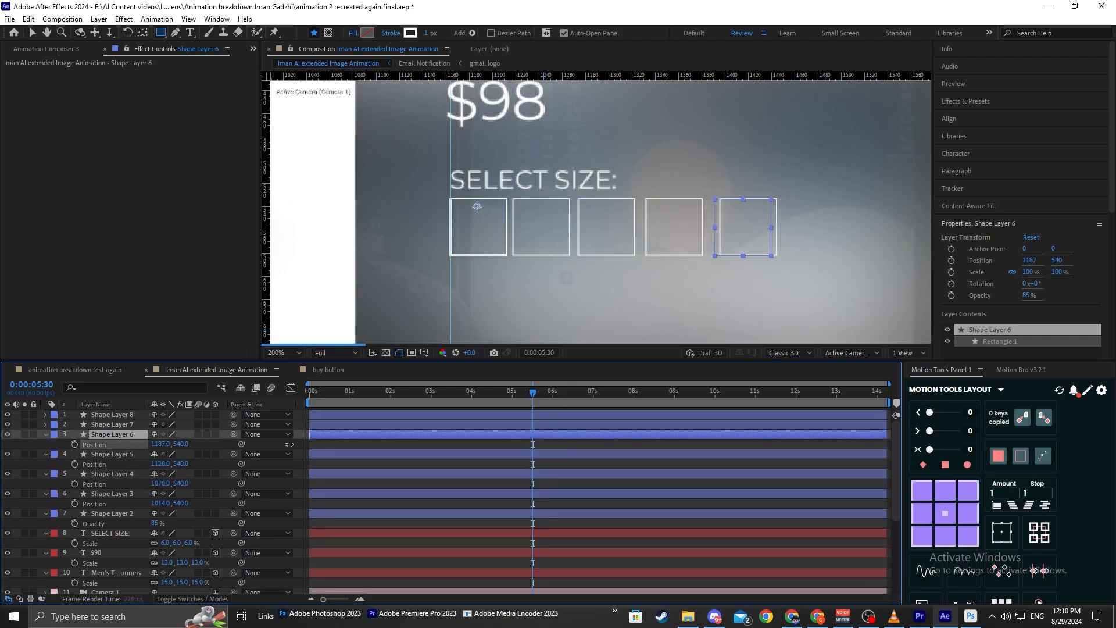
Move Shape Layer 7 to X position 1243 and Shape Layer 8 to X position 1299 to complete the row.
left_click(131, 425)
key("p")
left_click(136, 415)
key("p")
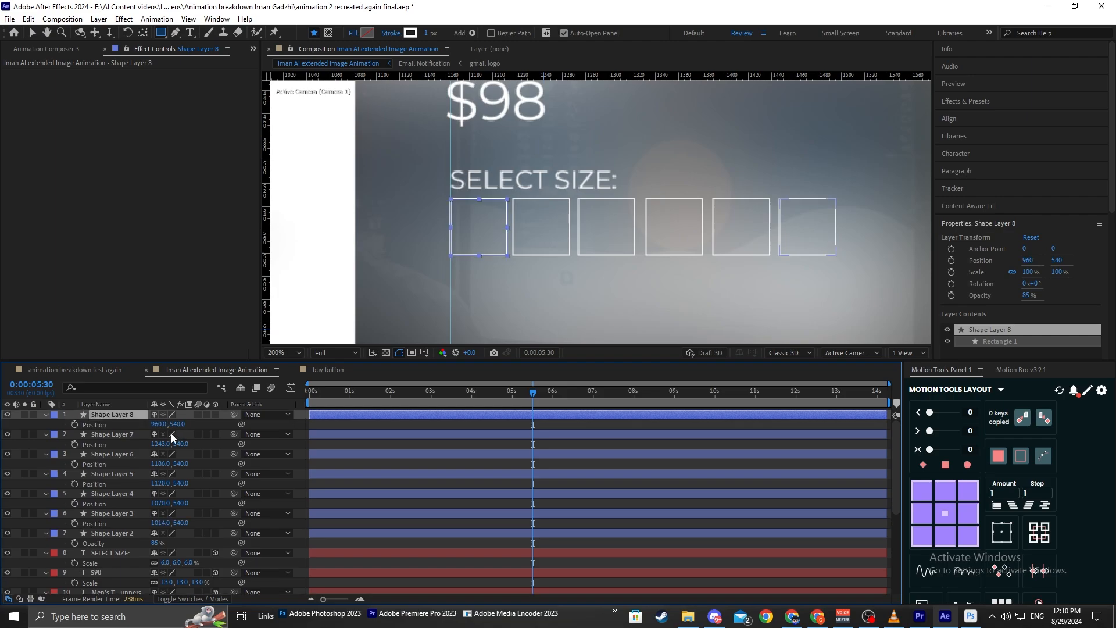
left_click_drag(747, 244, 652, 233)
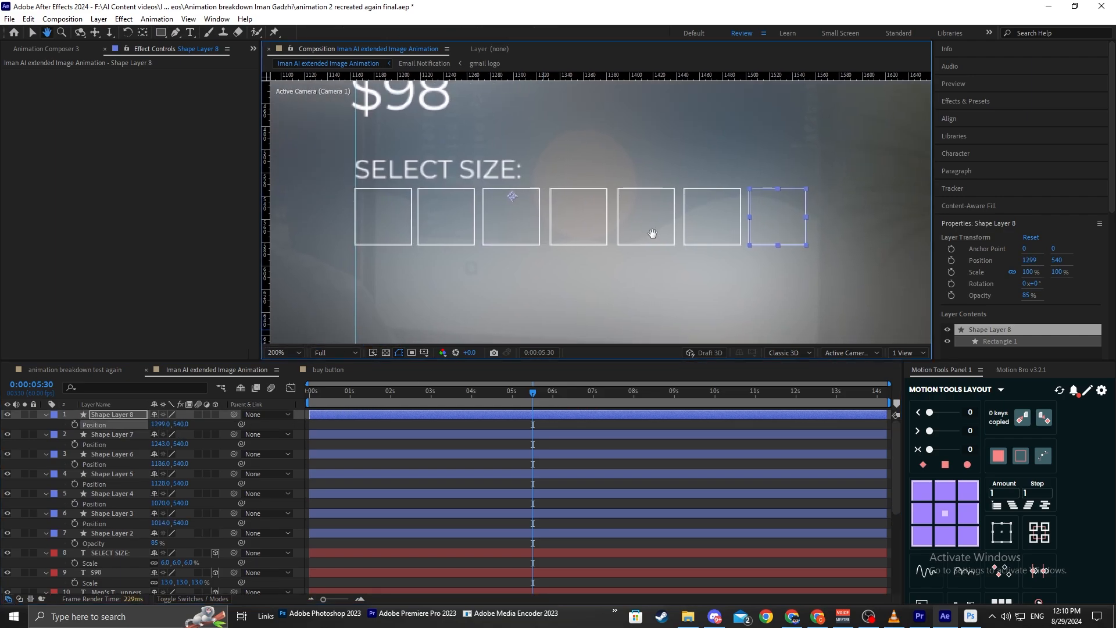
Centre the anchor points of all seven square layers and distribute the squares evenly in the horizontal direction.
left_click(131, 531, "shift")
left_click(142, 33)
key("ctrl+alt+Home")
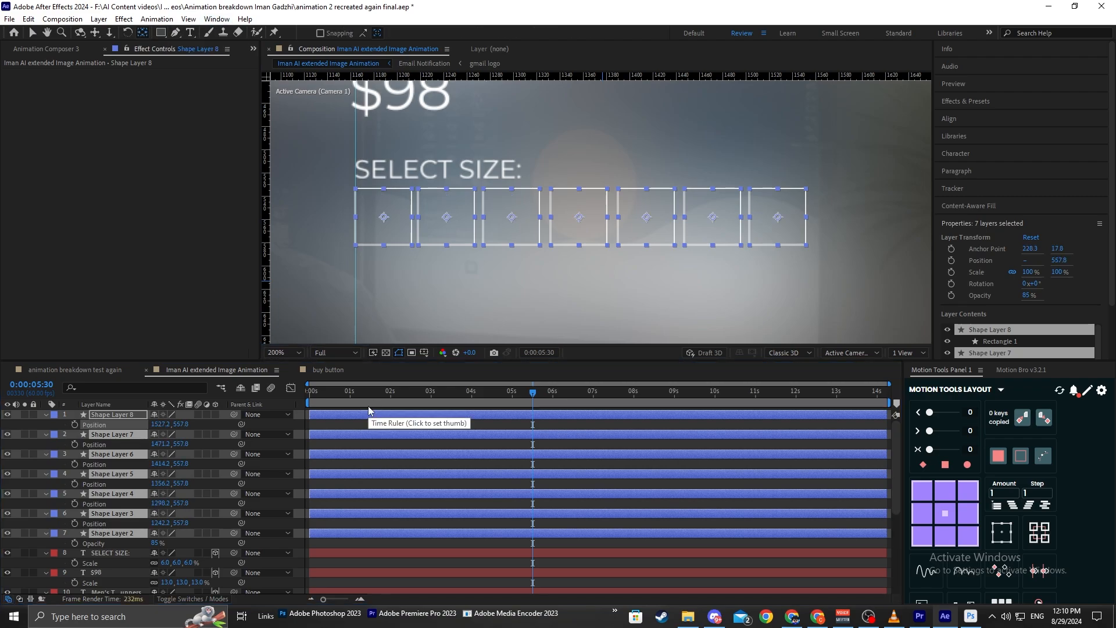
left_click(951, 119)
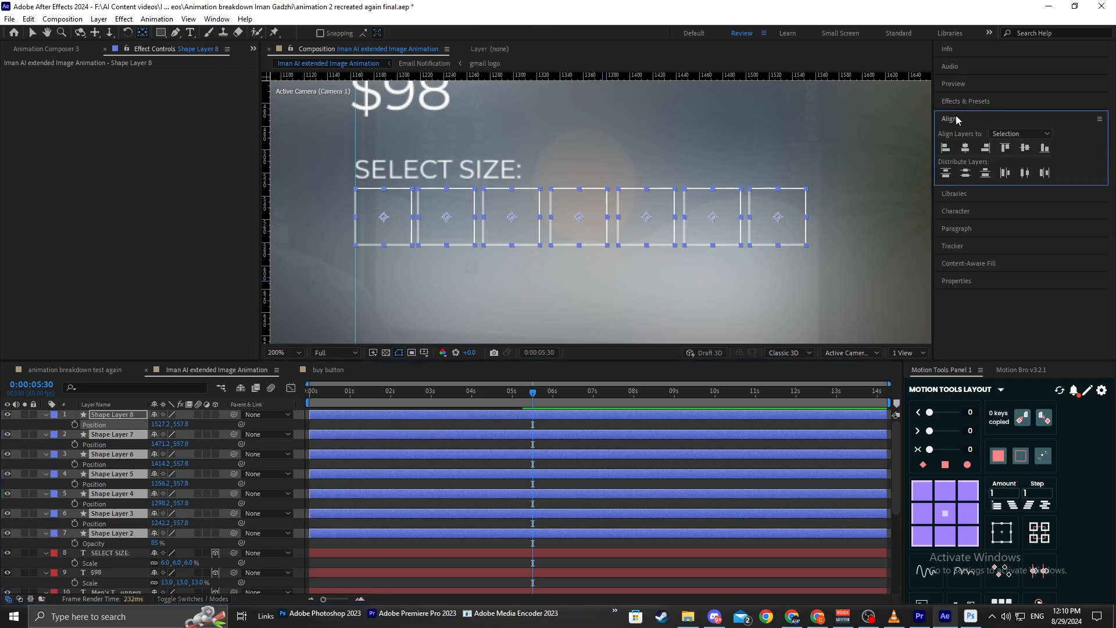
left_click(1025, 173)
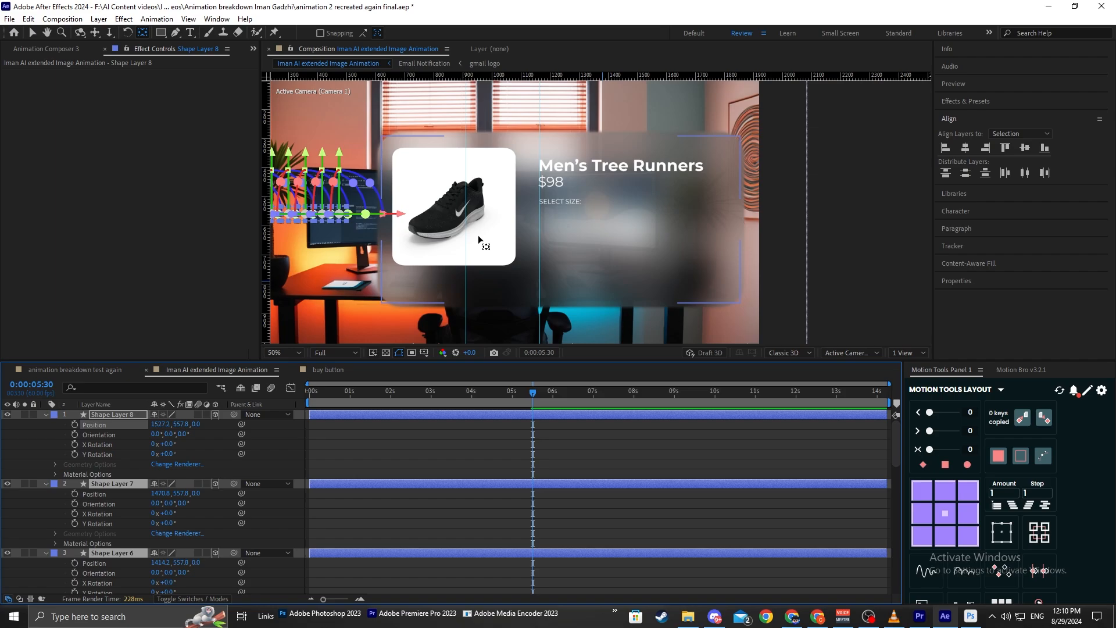
Move the seven 3D squares together along X so the row sits beneath the SELECT SIZE label.
left_click_drag(368, 396, 772, 397)
scroll(585, 240, "up", 2)
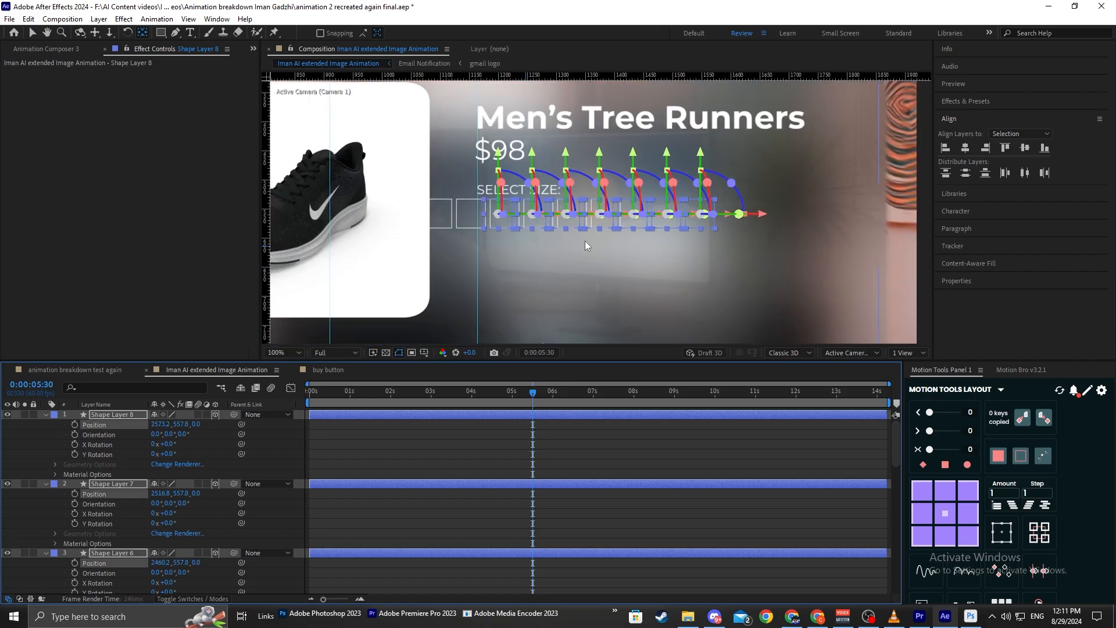
left_click_drag(481, 269, 514, 287)
scroll(514, 287, "up", 2)
left_click_drag(160, 425, 182, 426)
Shift the number 12 to X position 2449.5 within its size box.
scroll(619, 240, "down", 4)
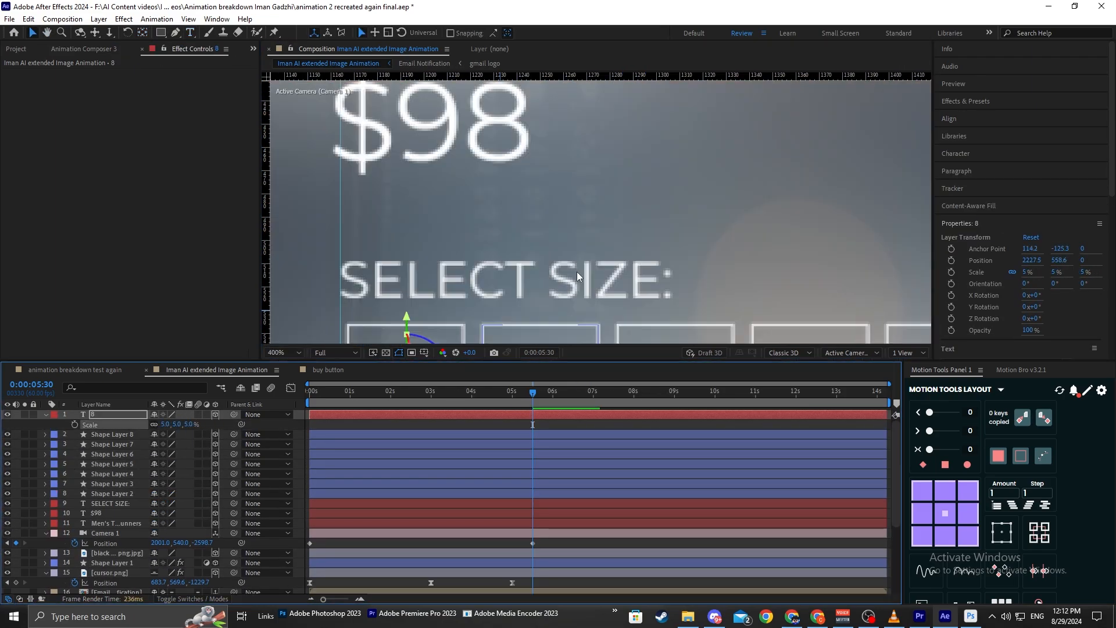
scroll(461, 194, "down", 3)
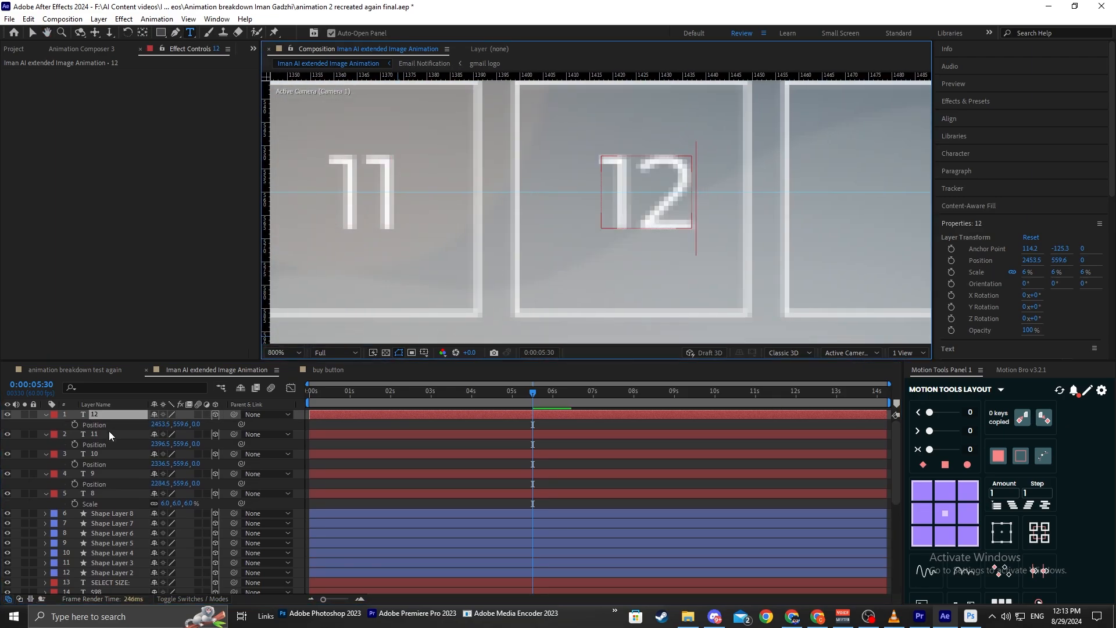
left_click_drag(163, 425, 160, 425)
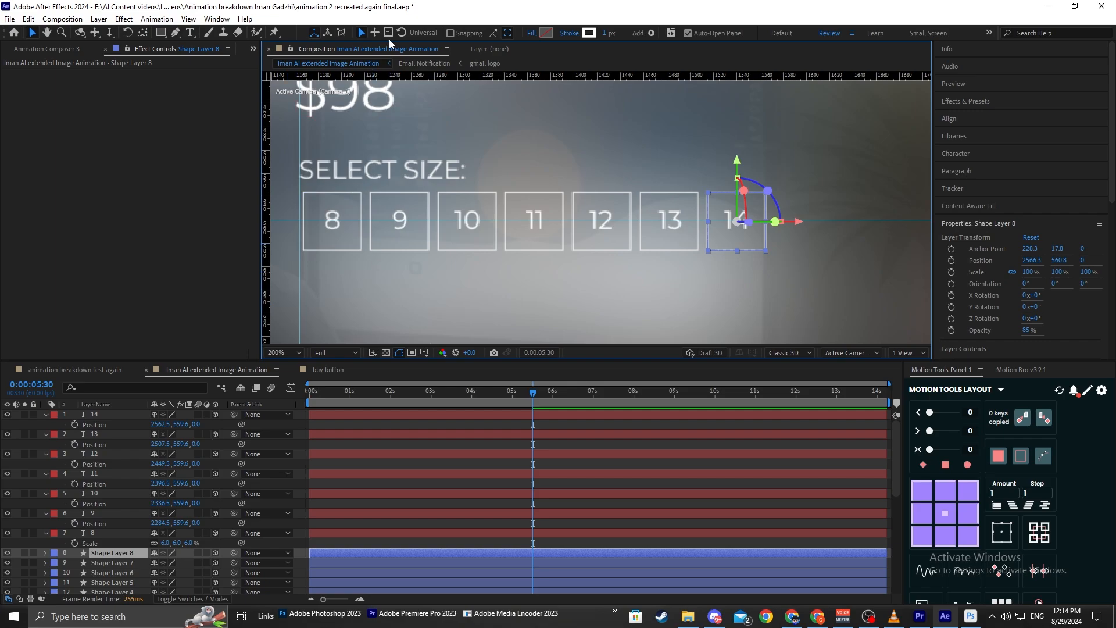
Set the fill color of the square around the number 14 to white.
left_click(546, 33)
left_click_drag(828, 322, 828, 261)
left_click(1084, 264)
Set the fill color of the number 14 text to black (000000).
left_click(111, 415)
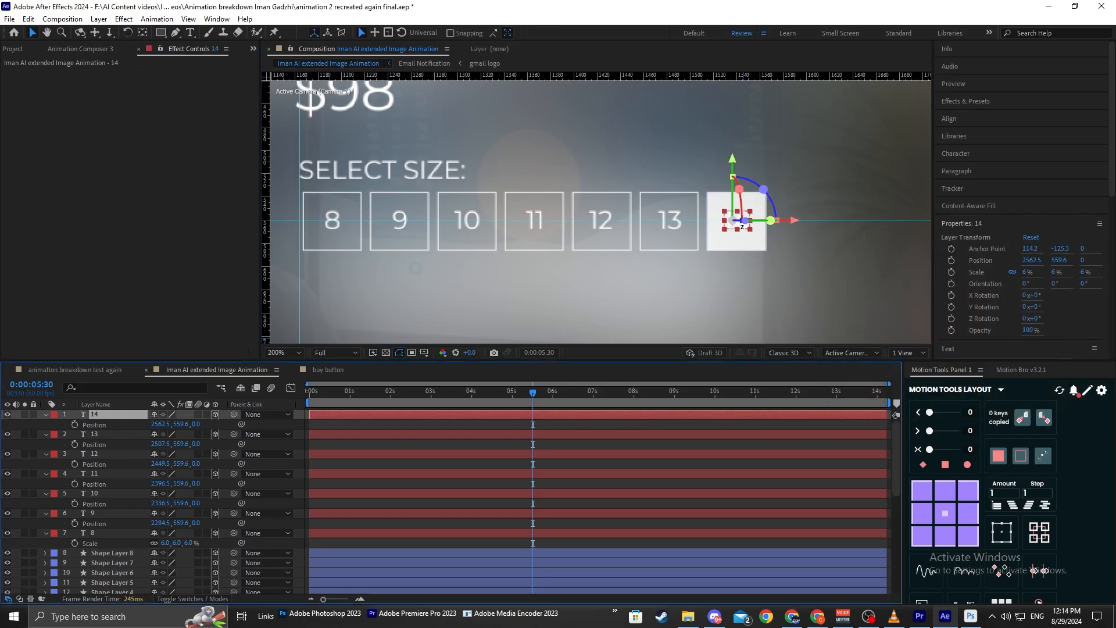
double_click(741, 229)
scroll(1041, 295, "down", 6)
scroll(1023, 261, "up", 2)
left_click(973, 191)
left_click_drag(954, 349, 953, 416)
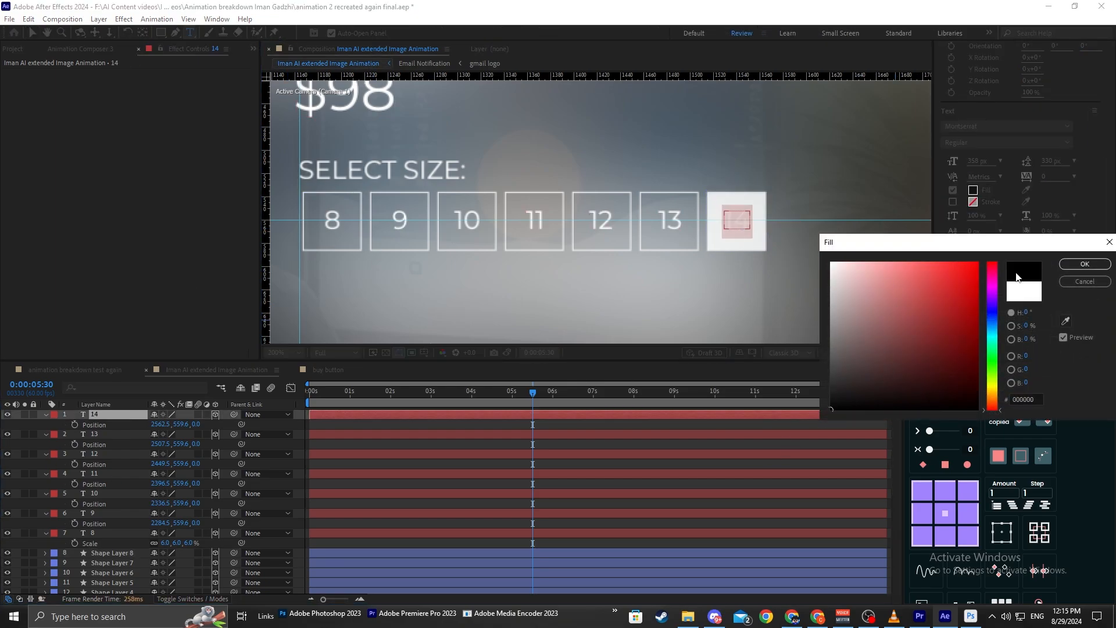
left_click(1083, 264)
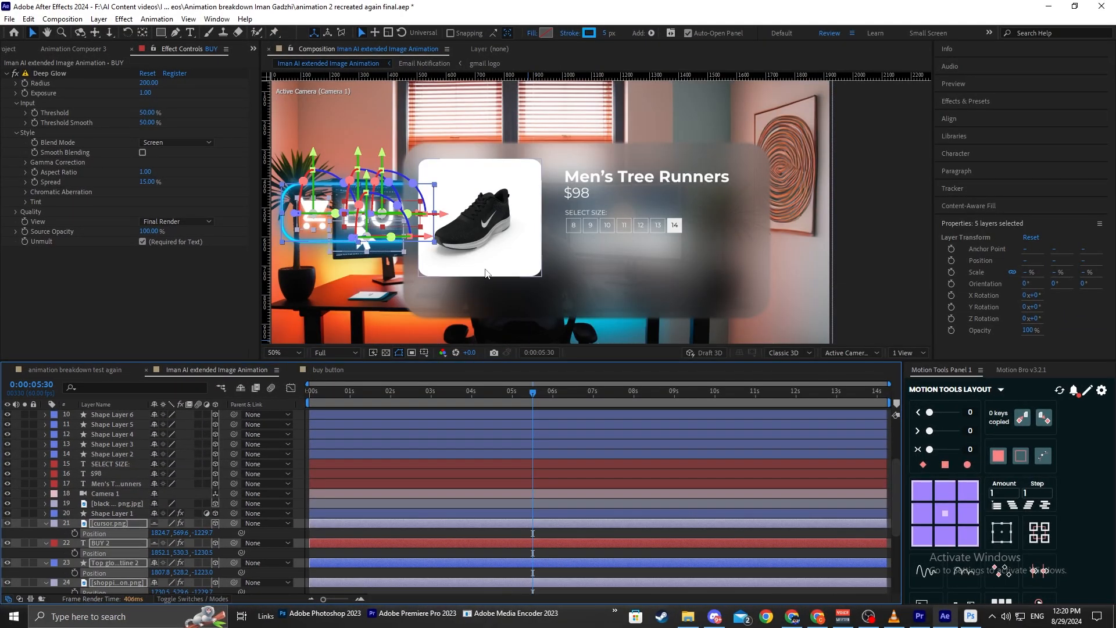
Bring the five buy-button layers to the top of the layer stack and position them on the card beneath the size boxes.
left_click_drag(110, 523, 449, 267)
left_click_drag(182, 425, 237, 401)
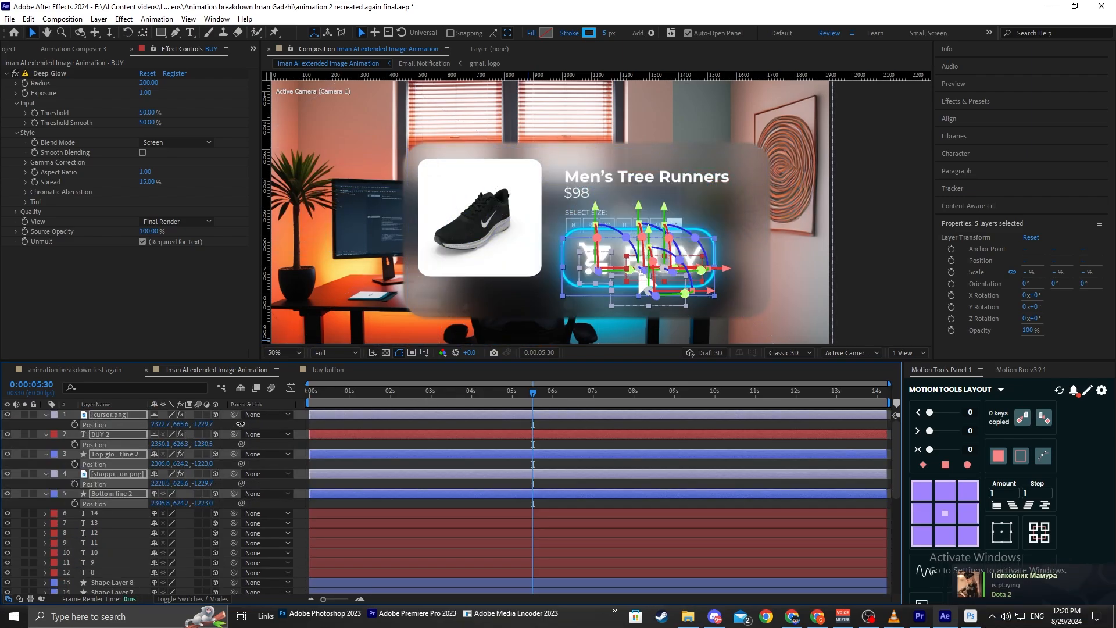
scroll(695, 203, "up", 1)
scroll(695, 203, "down", 1)
scroll(729, 273, "up", 1)
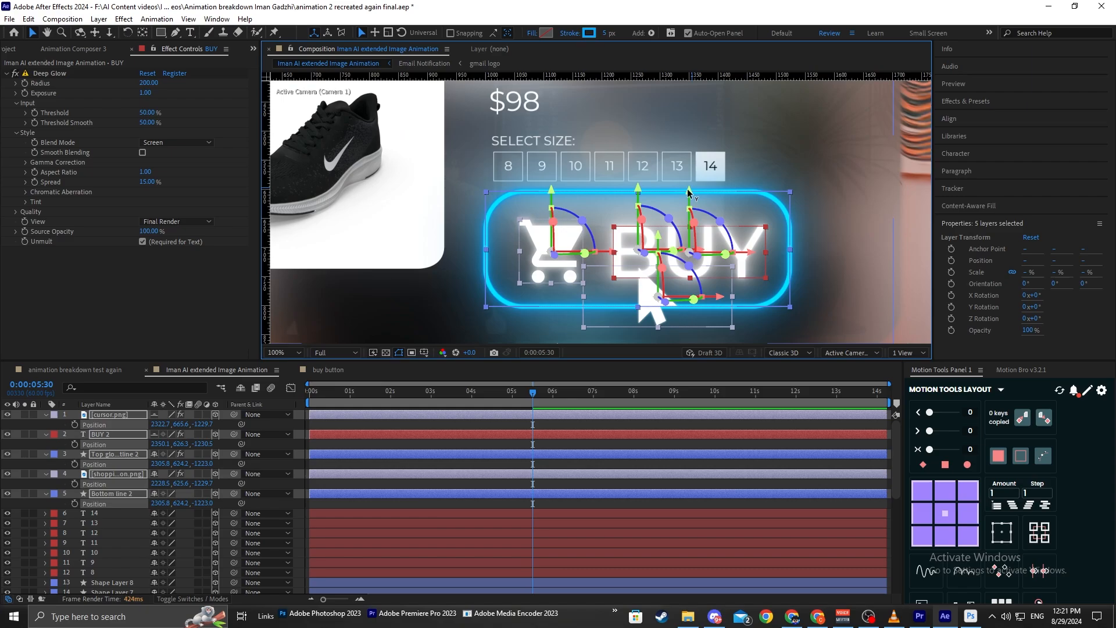
scroll(719, 237, "down", 1)
scroll(720, 237, "up", 1)
left_click(324, 444)
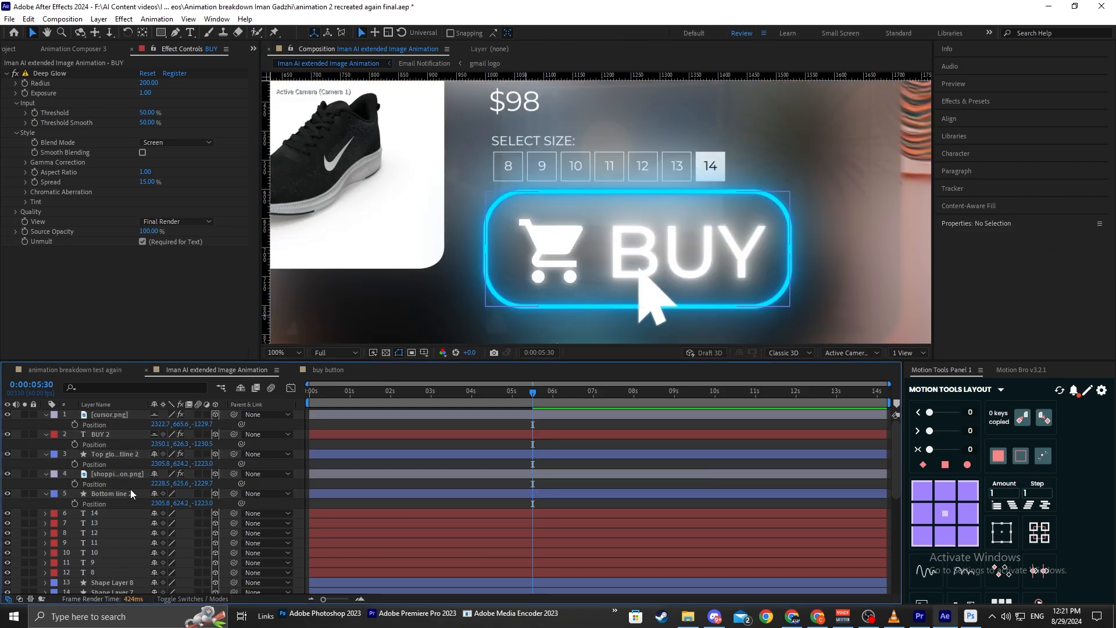
Pre-compose the five buy-button layers, from cursor.png to Bottom line 2, as "Buy Button Shoe".
left_click(129, 494)
left_click(110, 415, "shift")
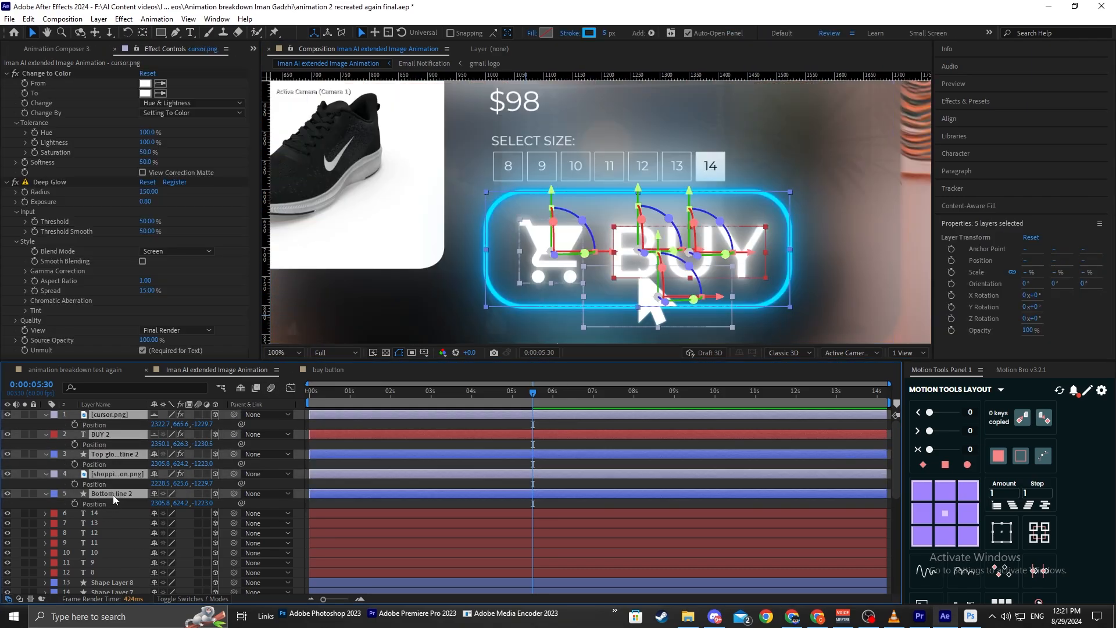
key("ctrl+shift+c")
type("Buy Button Shoe")
key("Return")
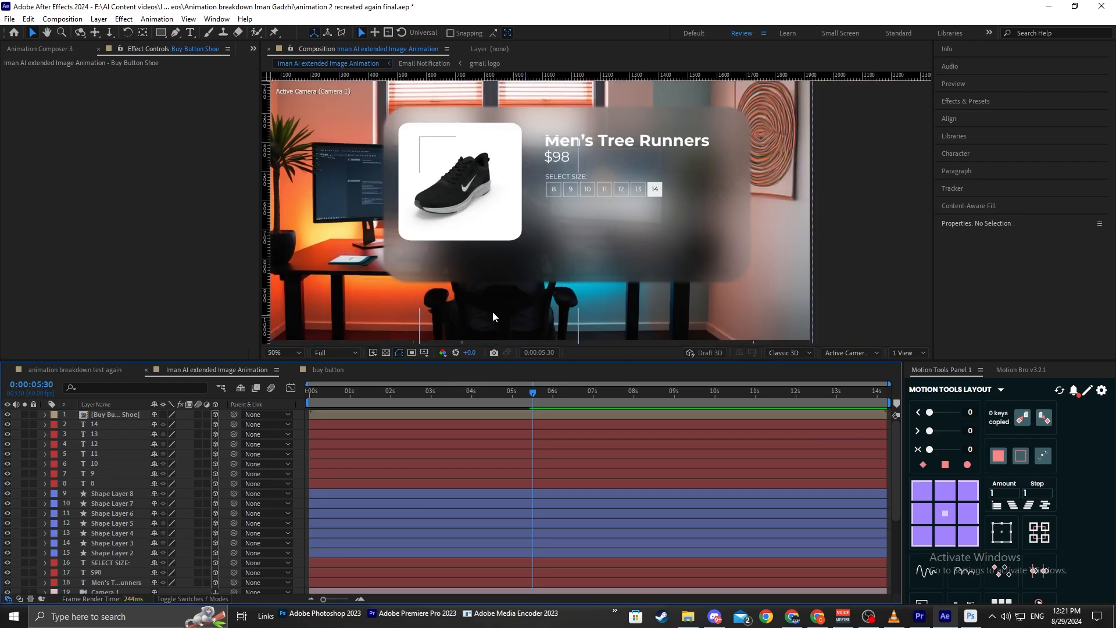
Centre the anchor point of the Buy Button Shoe layer and scale it to 49%.
key("ctrl+z")
key("y")
key("ctrl+alt+Home")
left_click_drag(167, 424, 137, 424)
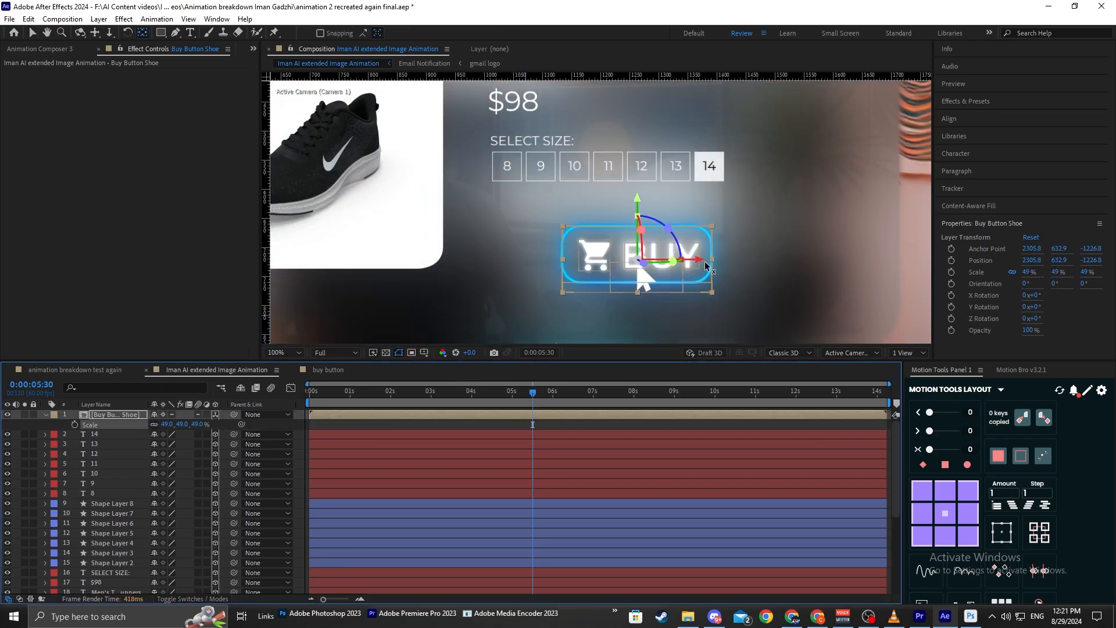
Move the BUY button to X position 2246.4, Y 631.1, lining it up with the start of the size row.
left_click_drag(620, 273, 487, 263)
left_click(677, 193)
left_click(610, 247)
scroll(489, 267, "up", 1)
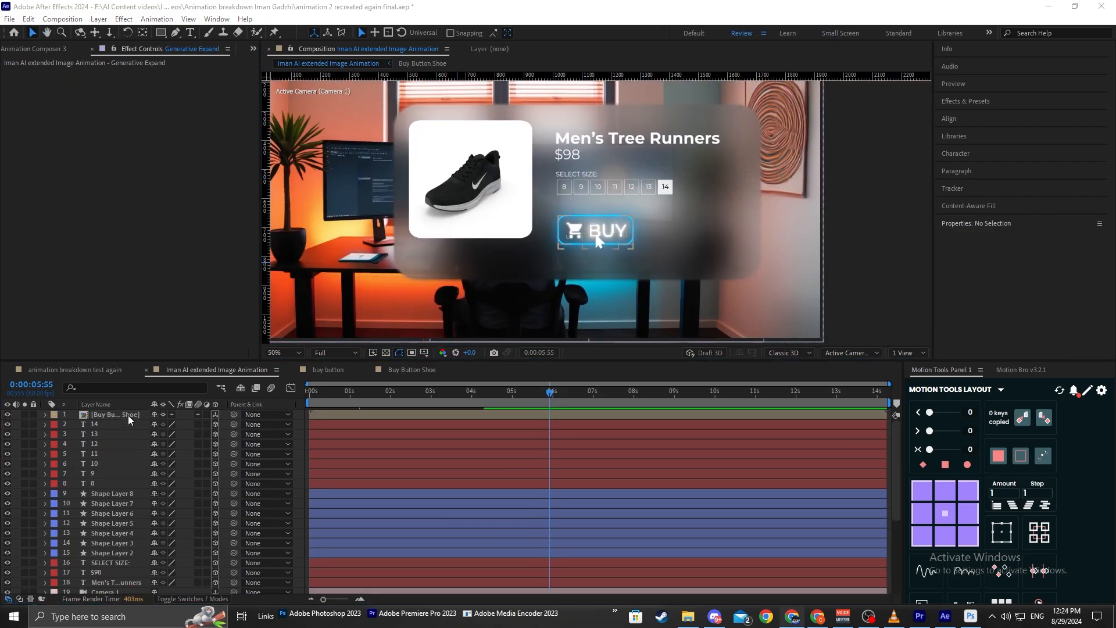
Pre-compose the buy button, numbers, squares, card texts, shoe image and Shape Layer 1 as "Shoe Sale", leaving out Camera 1.
left_click(129, 414)
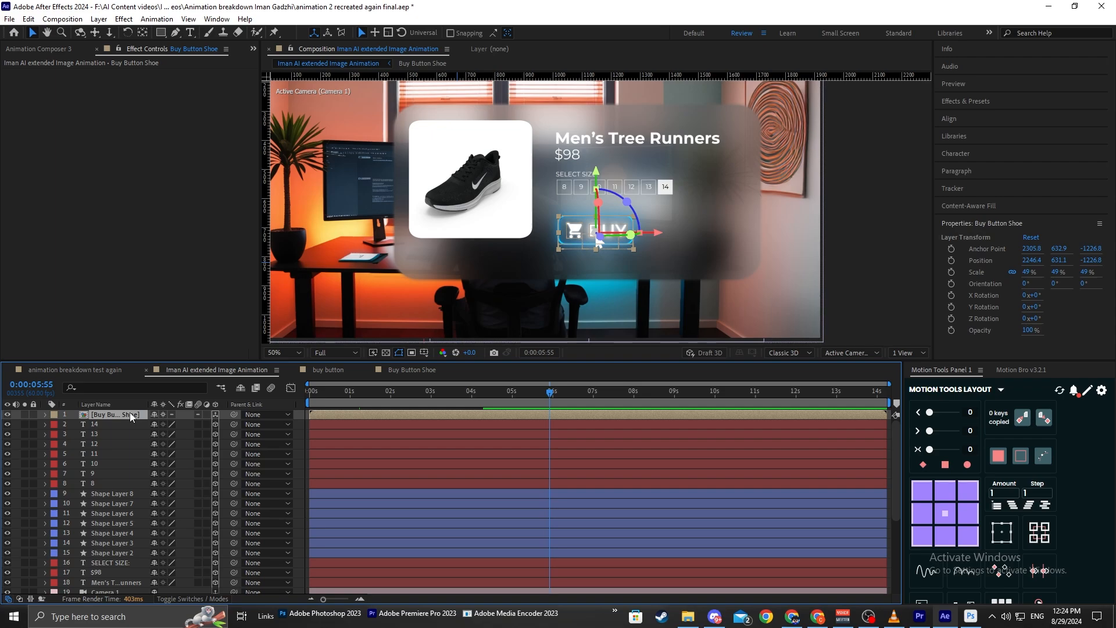
right_click(131, 412)
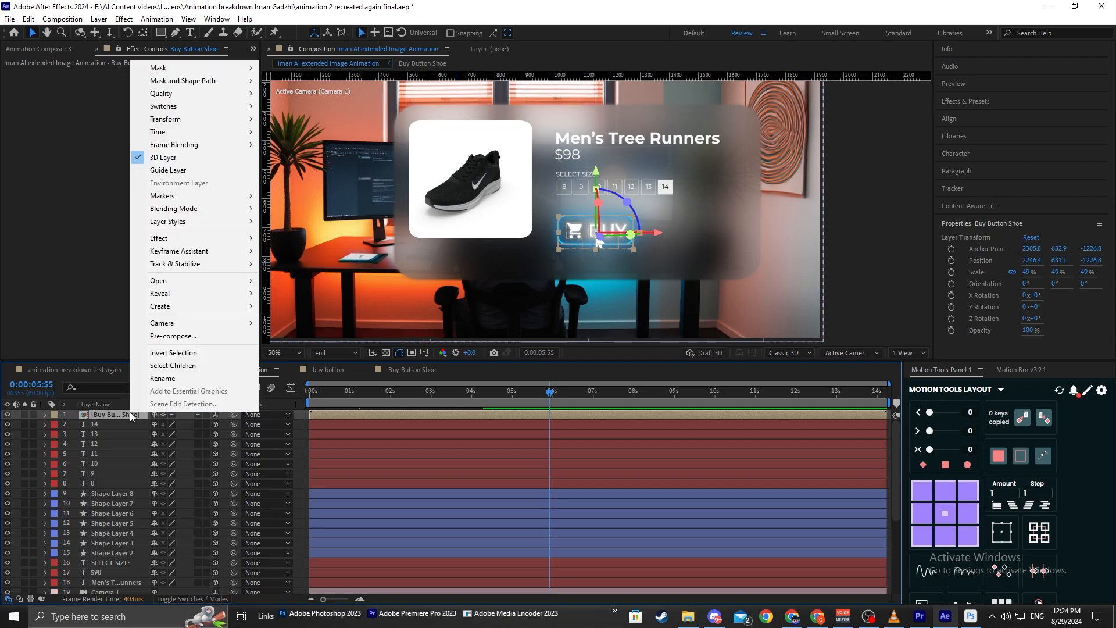
left_click(107, 416)
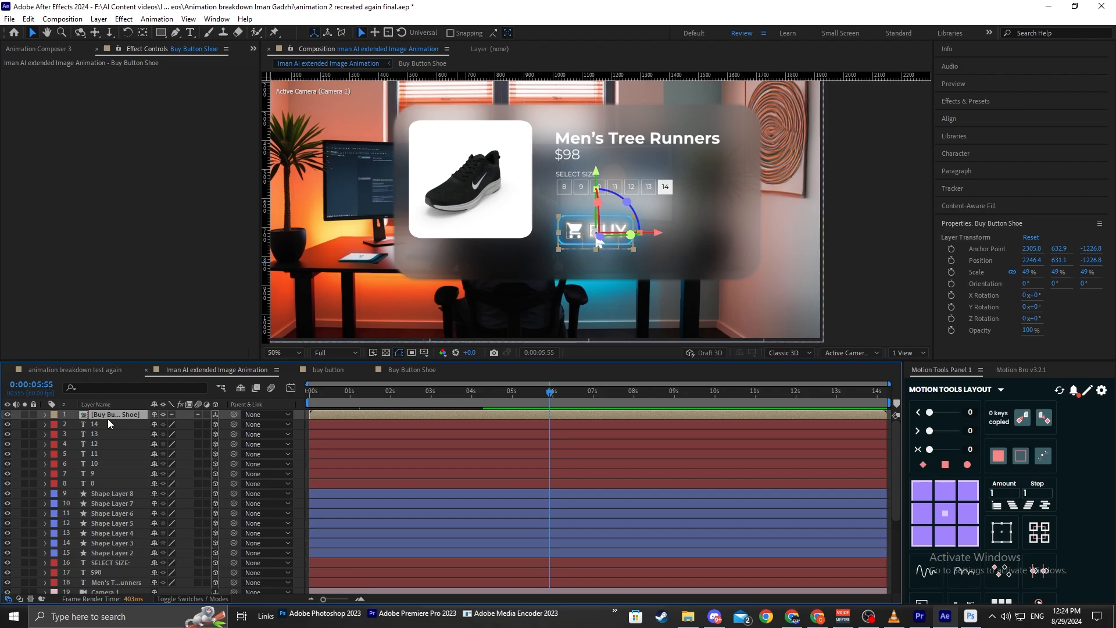
left_click(99, 573, "shift")
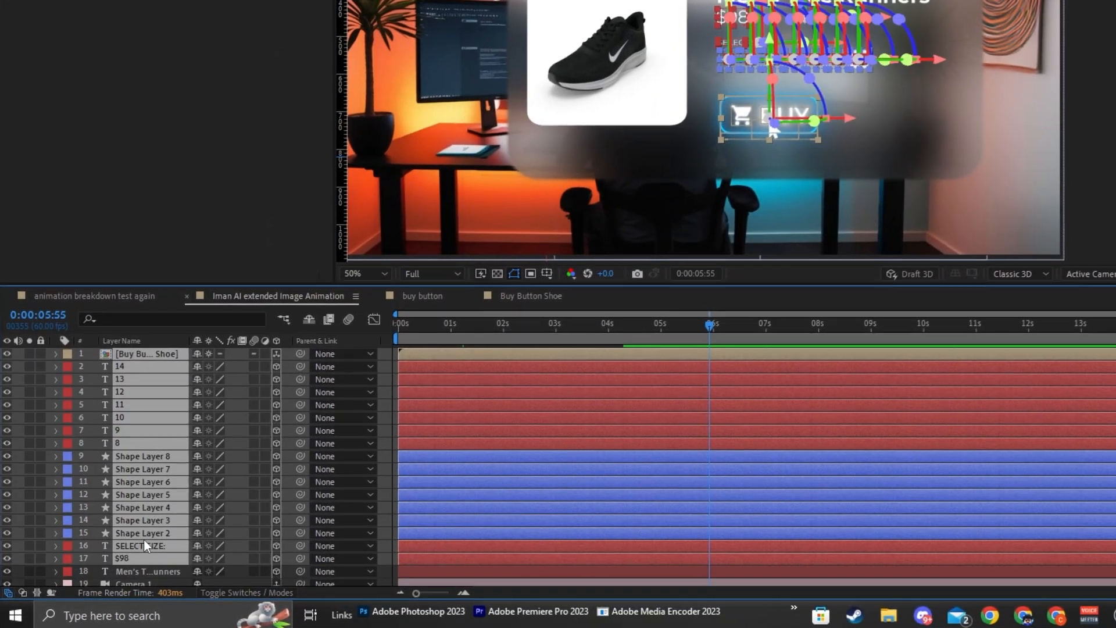
scroll(143, 533, "down", 1)
left_click(144, 530, "shift")
scroll(144, 530, "down", 1)
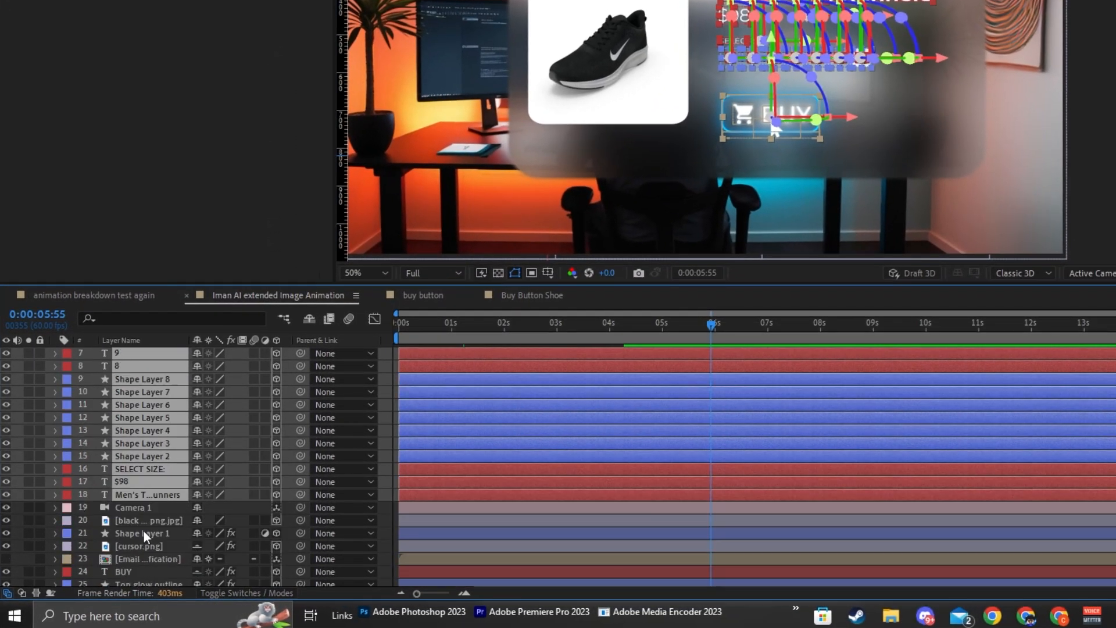
left_click(144, 533, "ctrl")
left_click(150, 518, "ctrl")
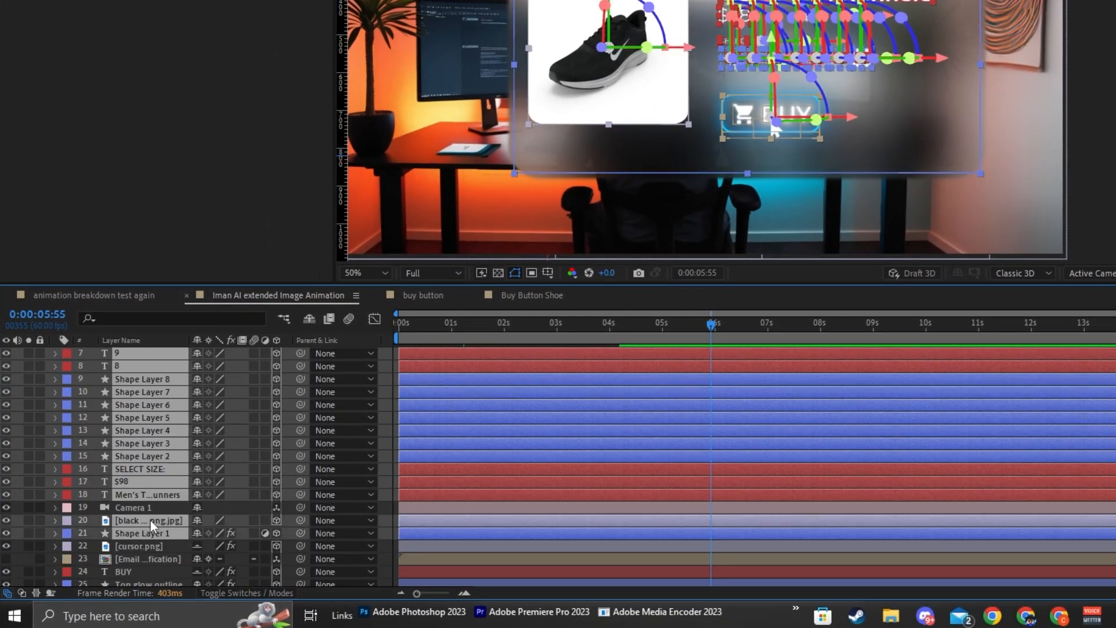
scroll(150, 519, "down", 1)
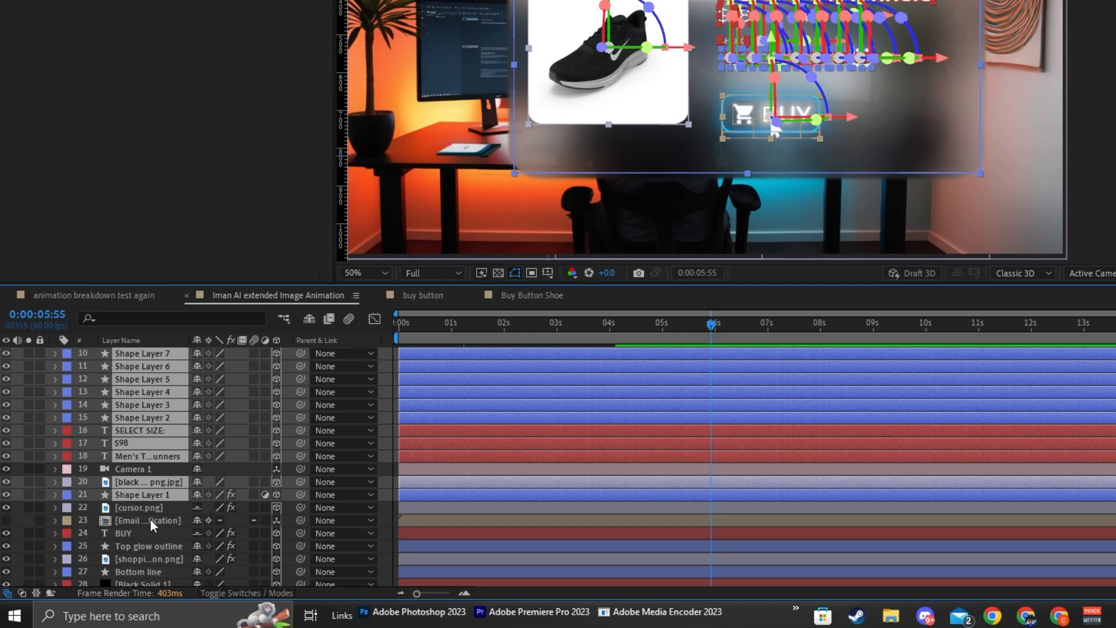
right_click(166, 435)
left_click(238, 335)
type("Shoe Sale")
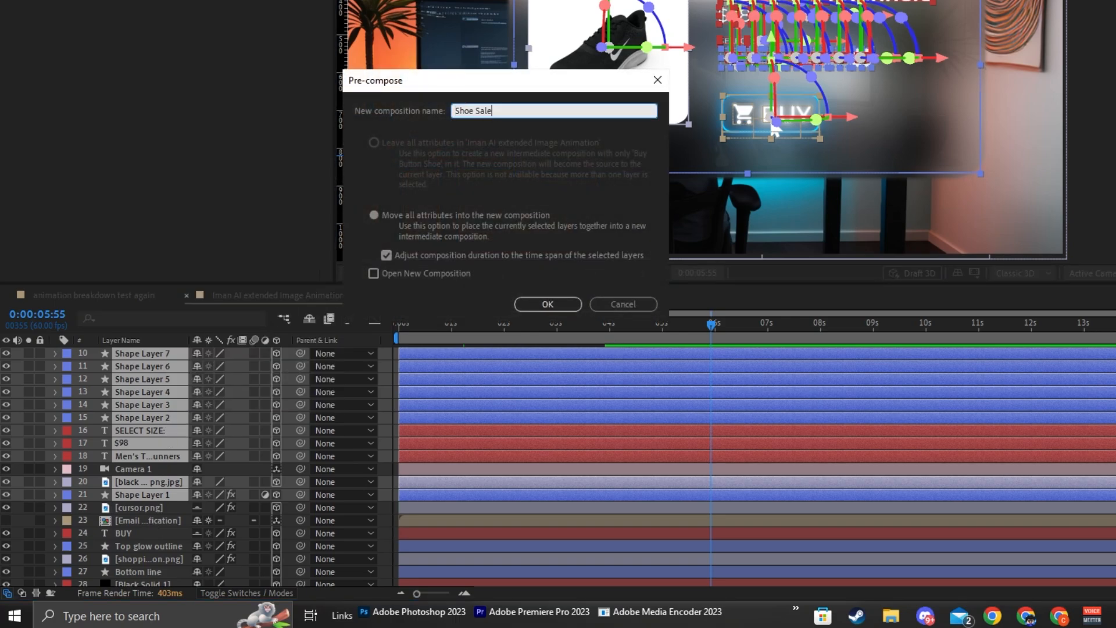
left_click(565, 303)
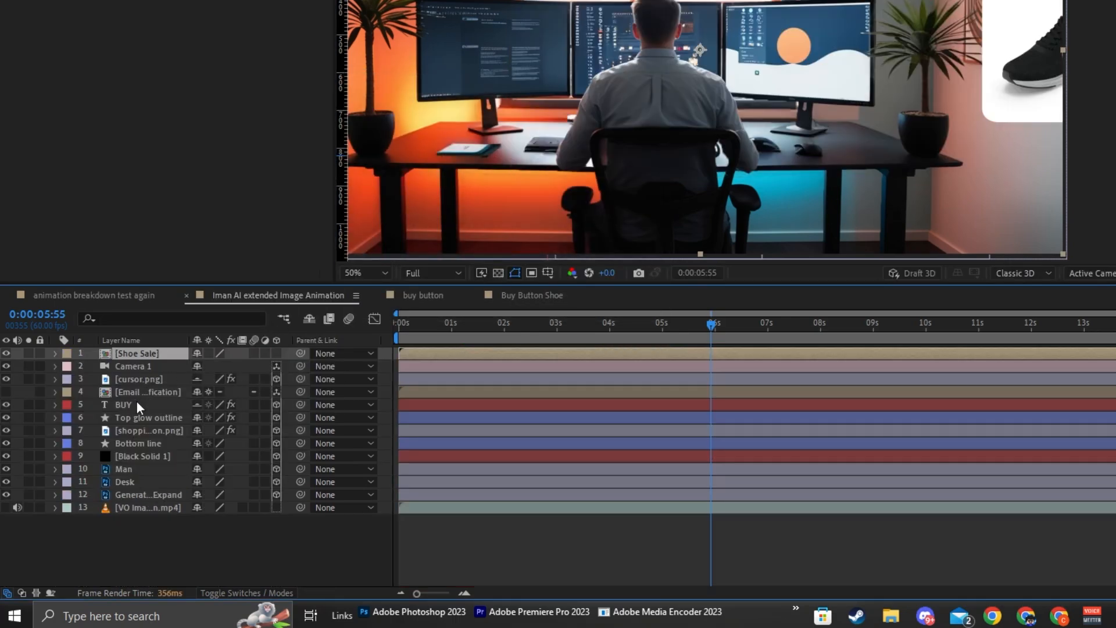
Make the Shoe Sale layer 3D and move it to X position 2178.3, Y 543.
left_click(277, 353)
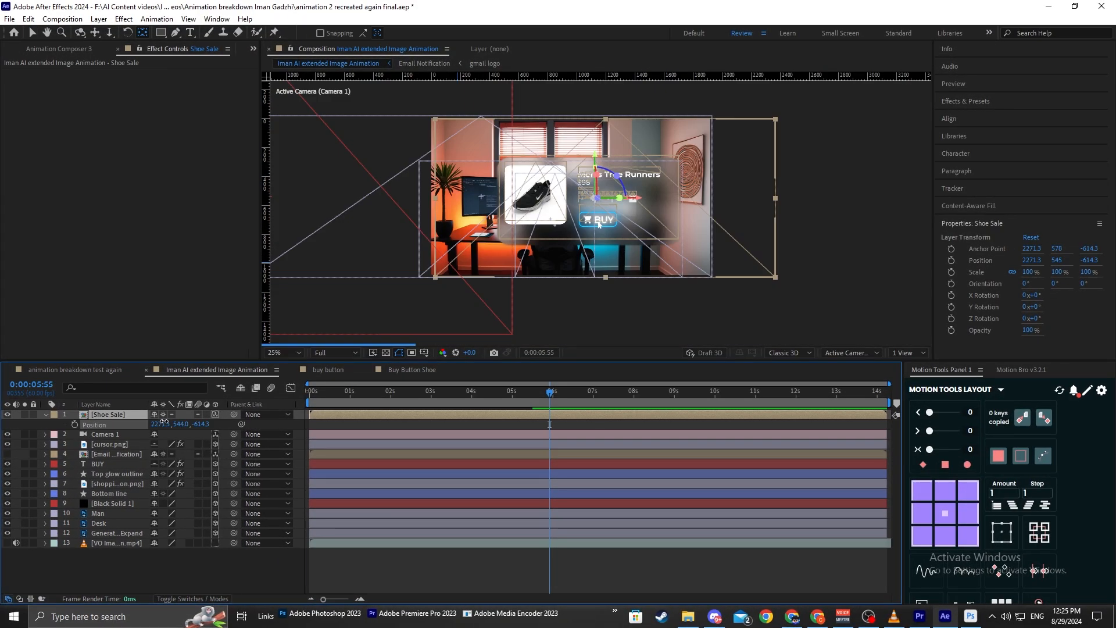
left_click_drag(161, 424, 110, 429)
left_click_drag(111, 429, 111, 428)
Open the Shoe Sale composition and switch its 3D view to Custom View 2.
double_click(117, 414)
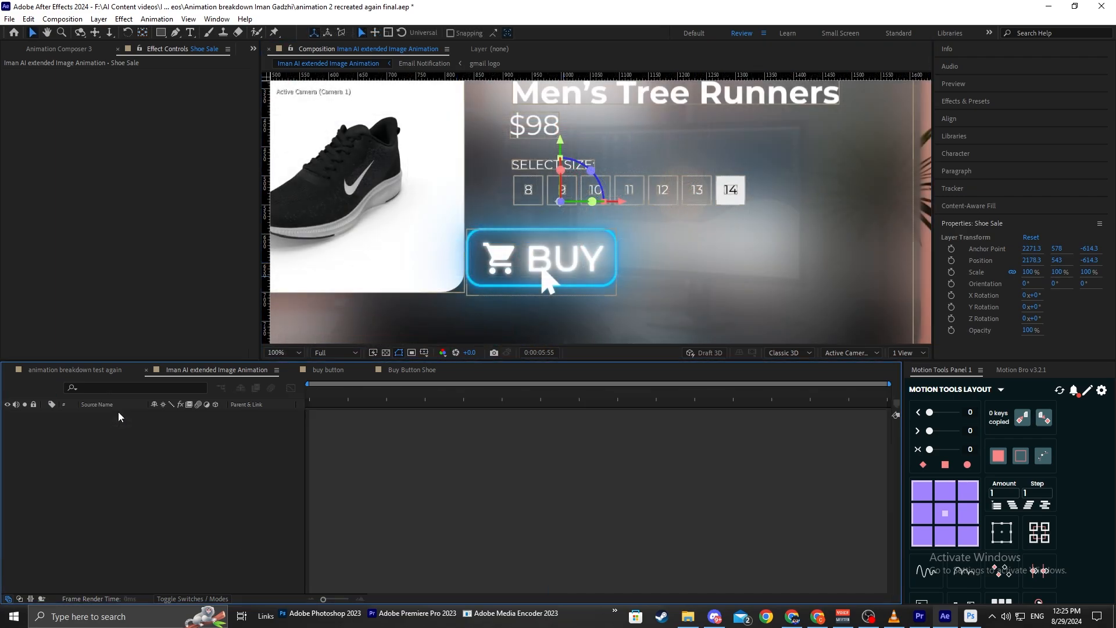
scroll(525, 235, "down", 3)
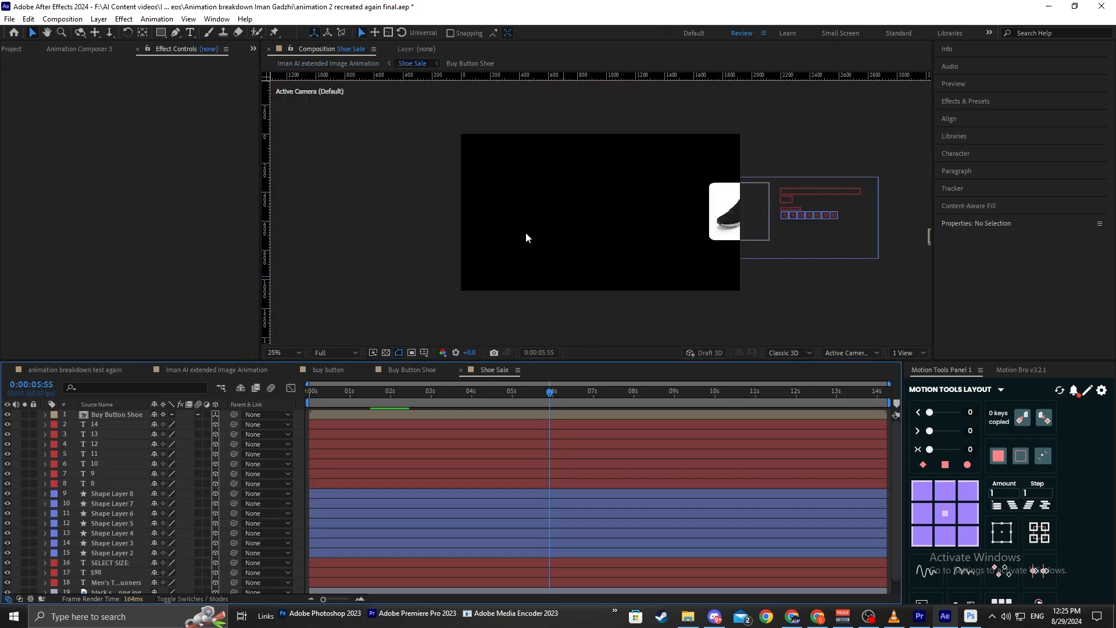
scroll(527, 235, "up", 2)
left_click_drag(585, 227, 326, 233)
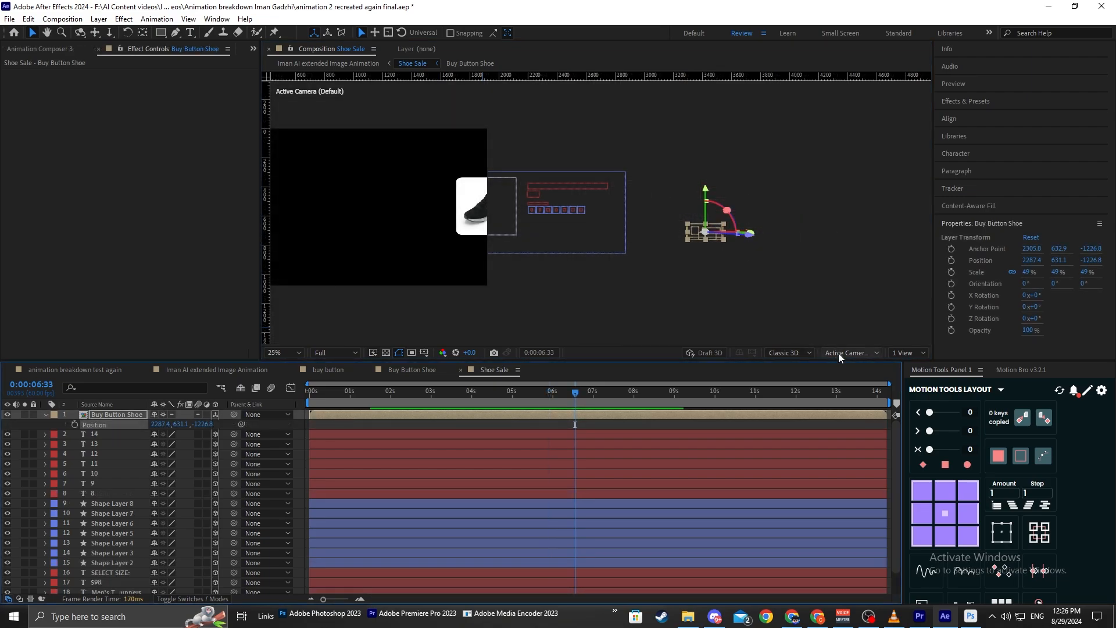
left_click(839, 354)
left_click(866, 486)
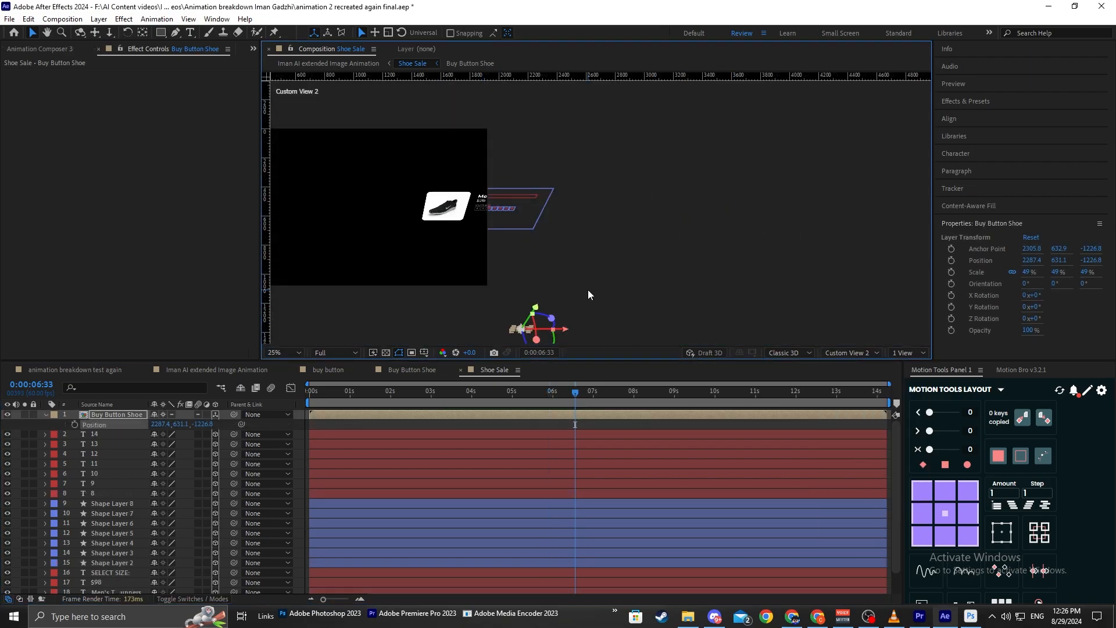
Move the Buy Button Shoe layer along Z to -67.6 so it sits close to the card.
scroll(588, 266, "up", 1)
scroll(588, 266, "down", 1)
left_click_drag(584, 273, 648, 230)
left_click_drag(598, 327, 738, 325)
scroll(596, 219, "up", 2)
scroll(668, 262, "up", 1)
left_click_drag(654, 249, 732, 327)
scroll(731, 327, "down", 1)
mouse_move(629, 274)
left_mouse_down()
mouse_move(624, 260)
mouse_move(625, 269)
left_mouse_up()
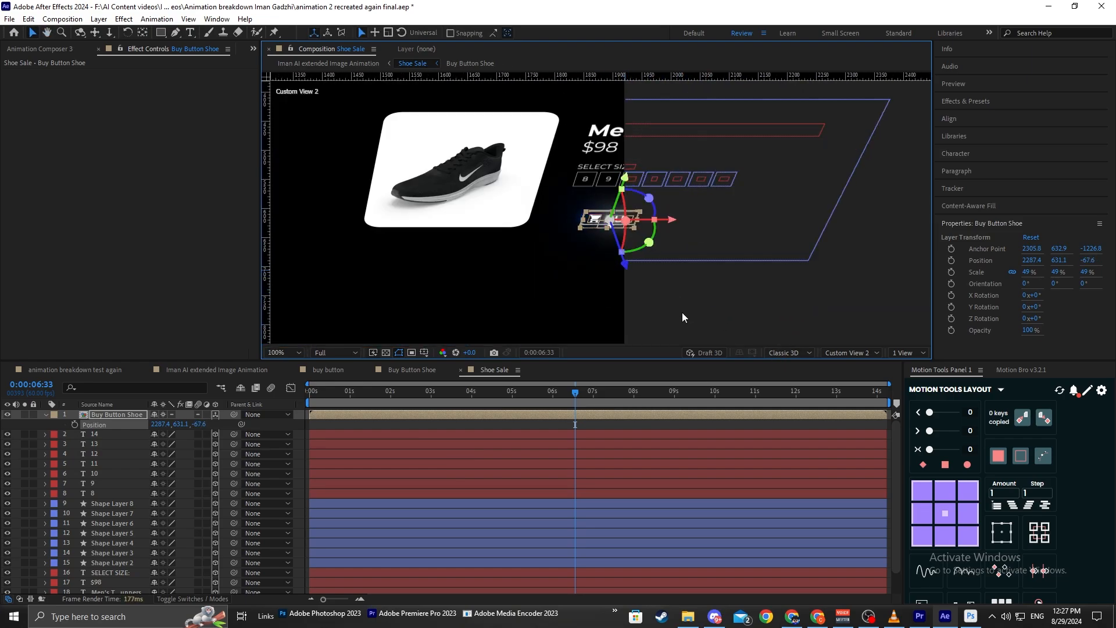
left_click(682, 312)
Close the buy button and Buy Button Shoe compositions and return to the Iman AI extended Image Animation composition.
left_click(218, 371)
left_click(295, 370)
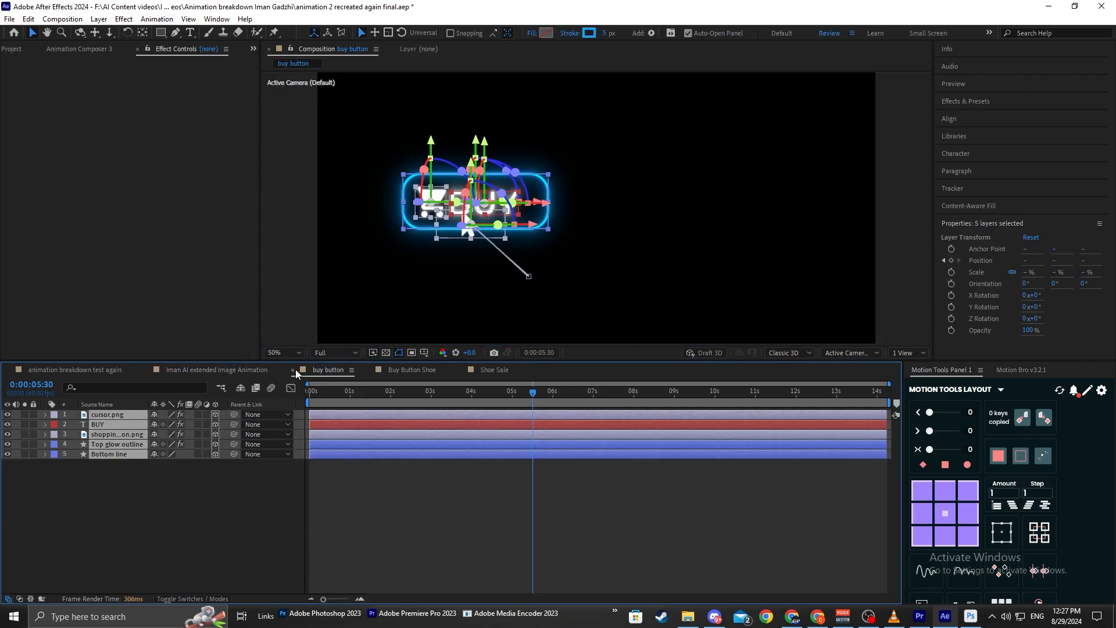
left_click(295, 370)
left_click(294, 370)
left_click(259, 370)
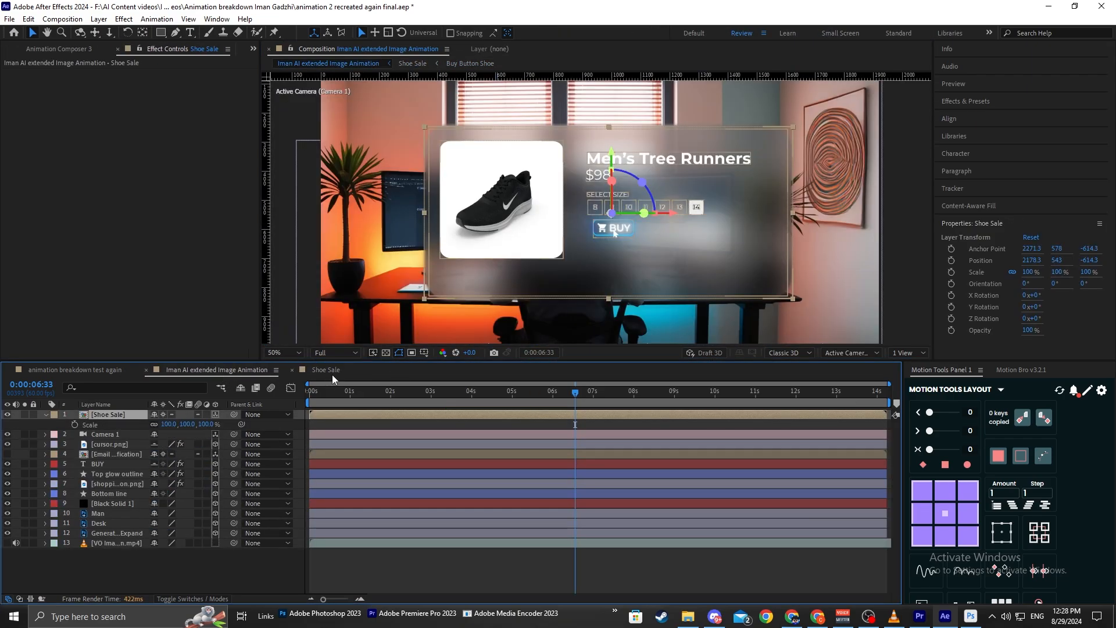
Scale the Buy Button Shoe layer inside Shoe Sale to 97%, checking its size on the card in the main composition.
left_click(332, 370)
left_click(93, 425)
left_click_drag(168, 426, 174, 424)
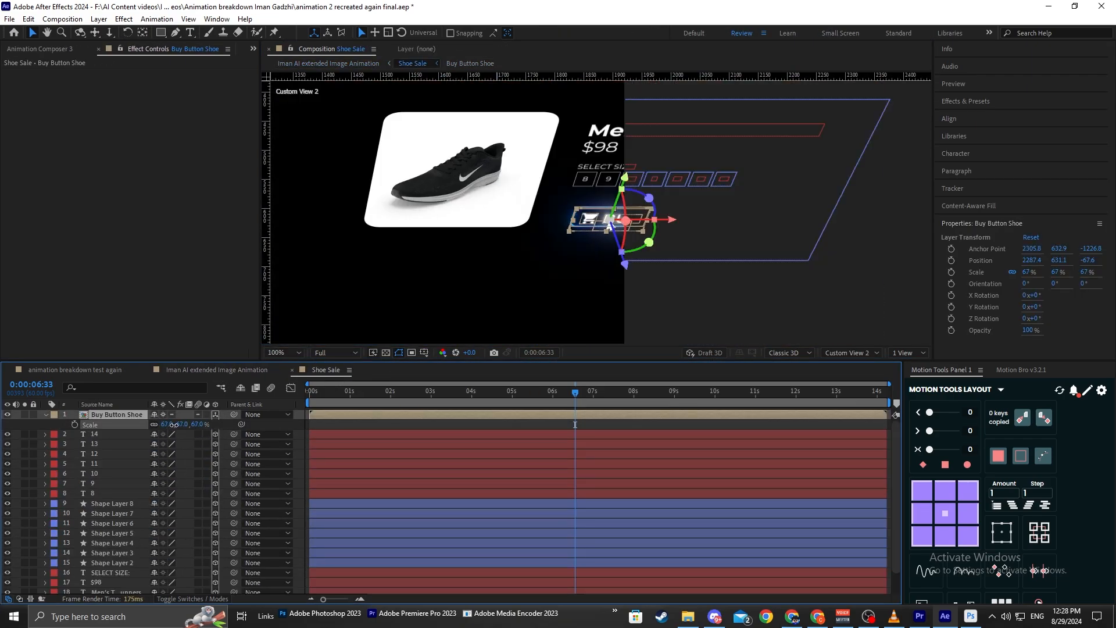
left_click(239, 371)
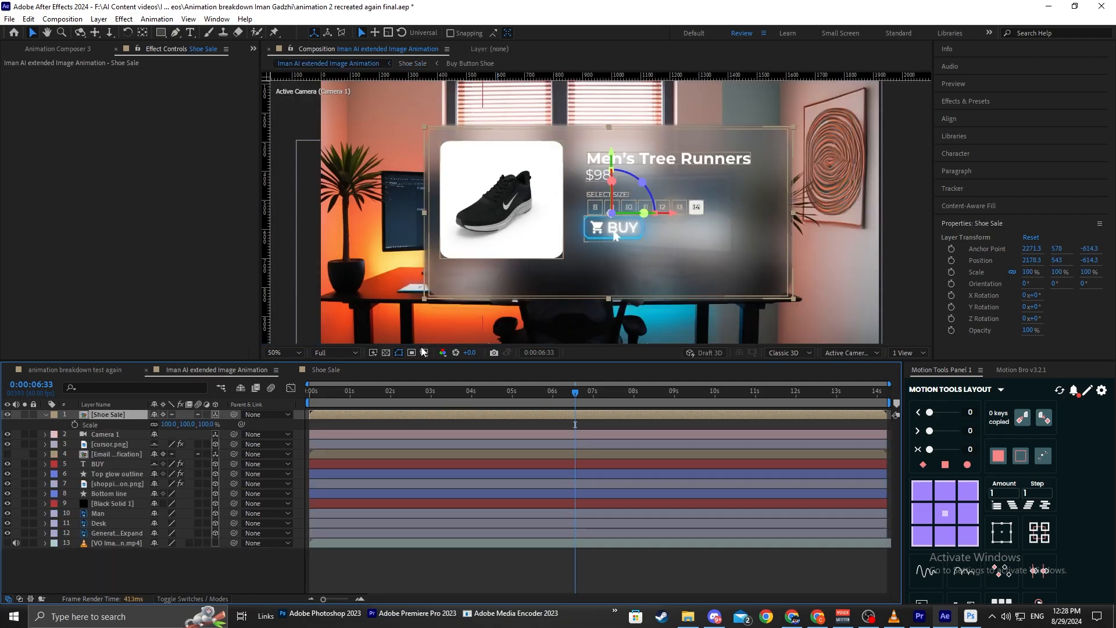
left_click(325, 370)
left_click_drag(168, 425, 182, 424)
left_click(215, 370)
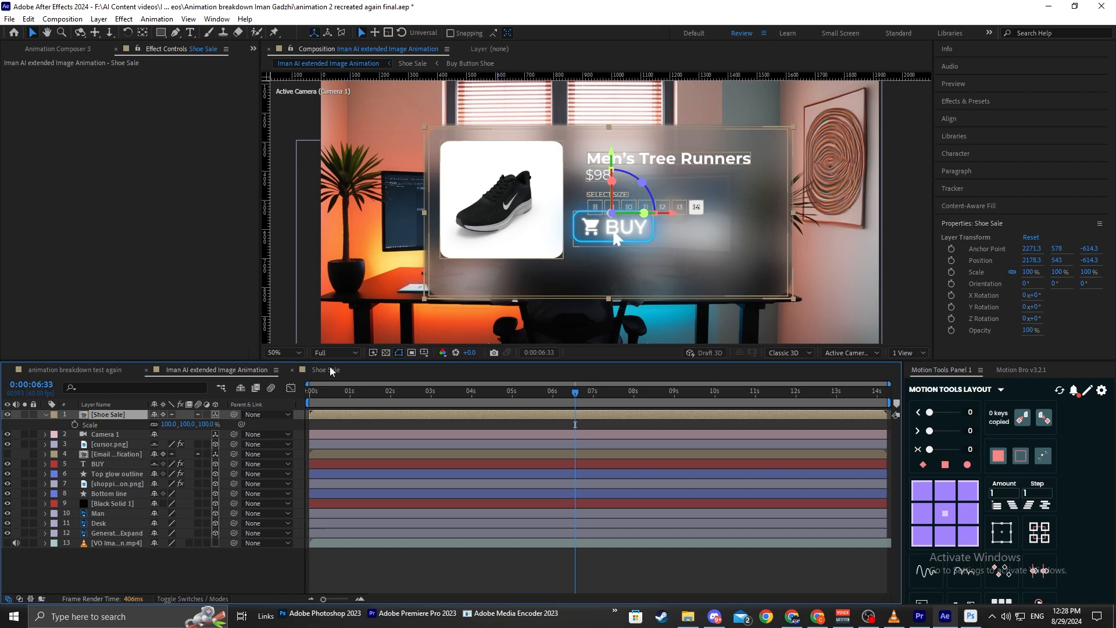
Move the Buy Button Shoe layer below the size boxes to X 2324.7, Y 686.2, checking it in the main composition.
left_click(329, 372)
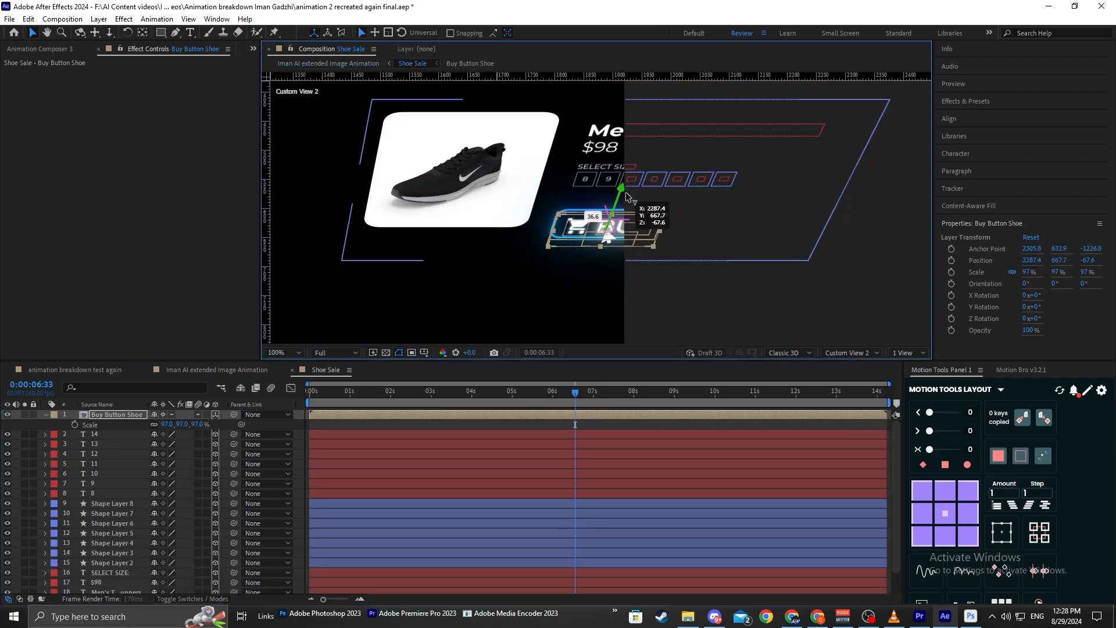
left_click(237, 370)
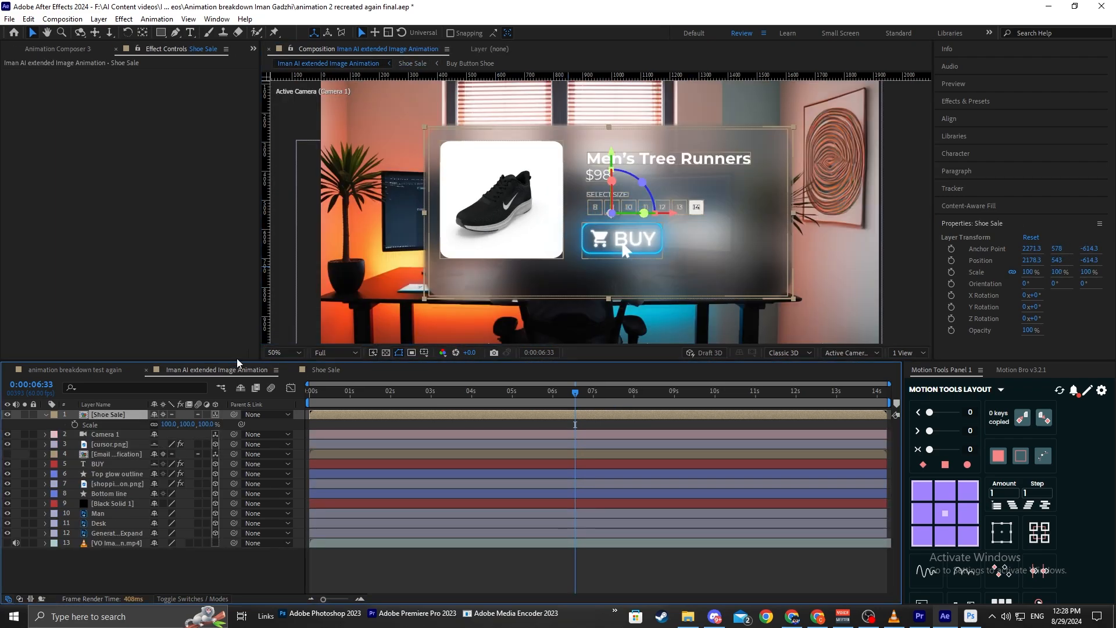
left_click(340, 368)
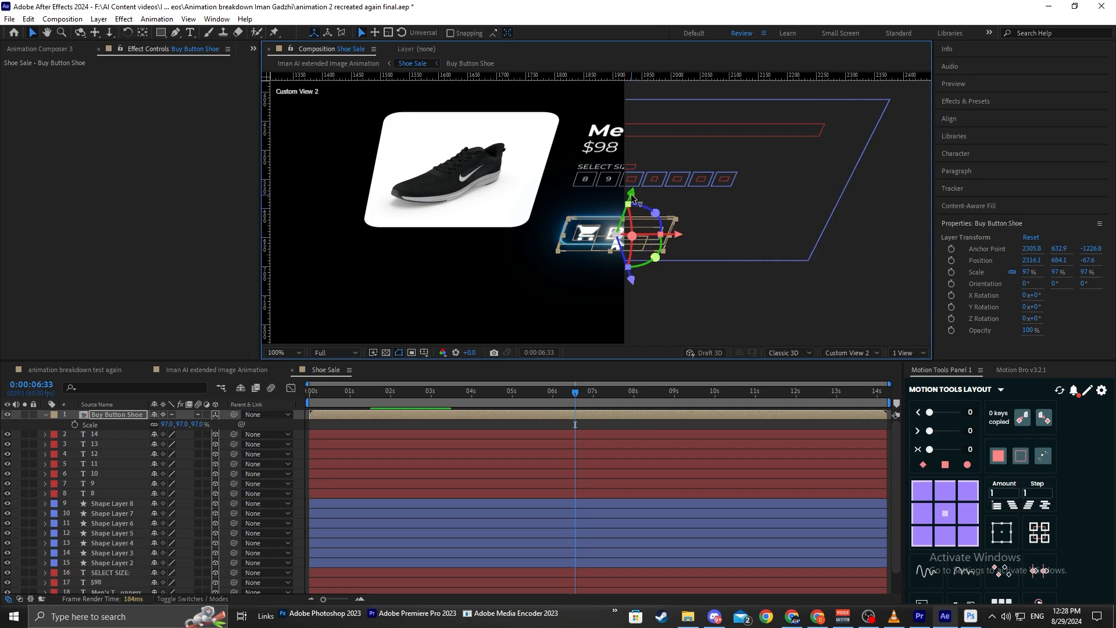
left_click_drag(633, 198, 633, 196)
left_click_drag(678, 235, 682, 235)
left_click(250, 370)
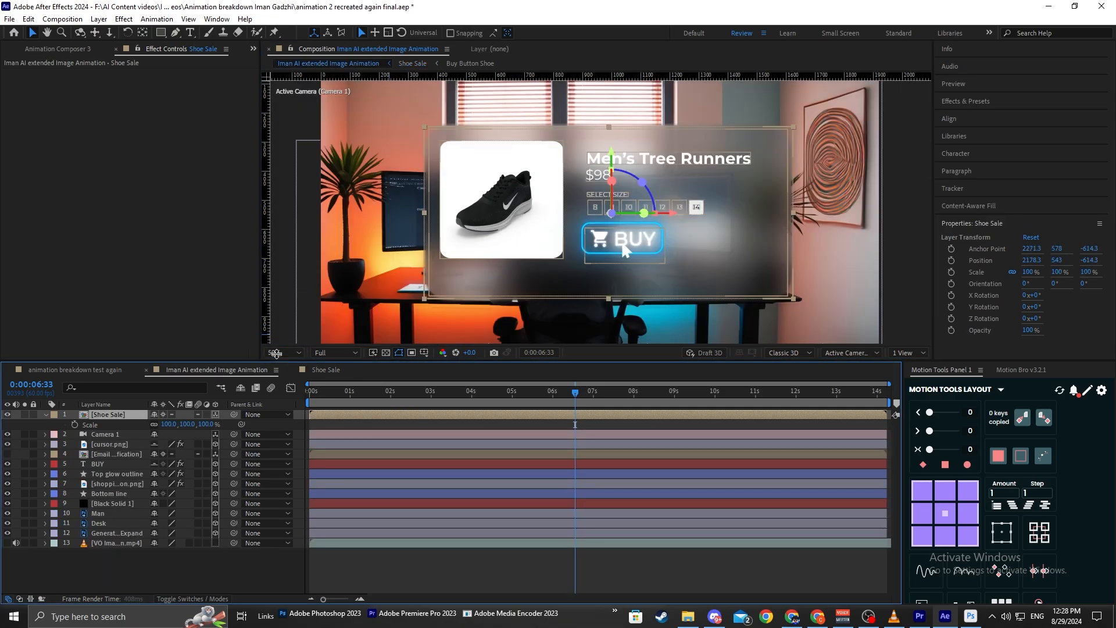
Fine-tune the Buy Button Shoe layer to X 2334.7, Y 690.3 and scale it to 95%, checking it in the main composition.
left_click(325, 369)
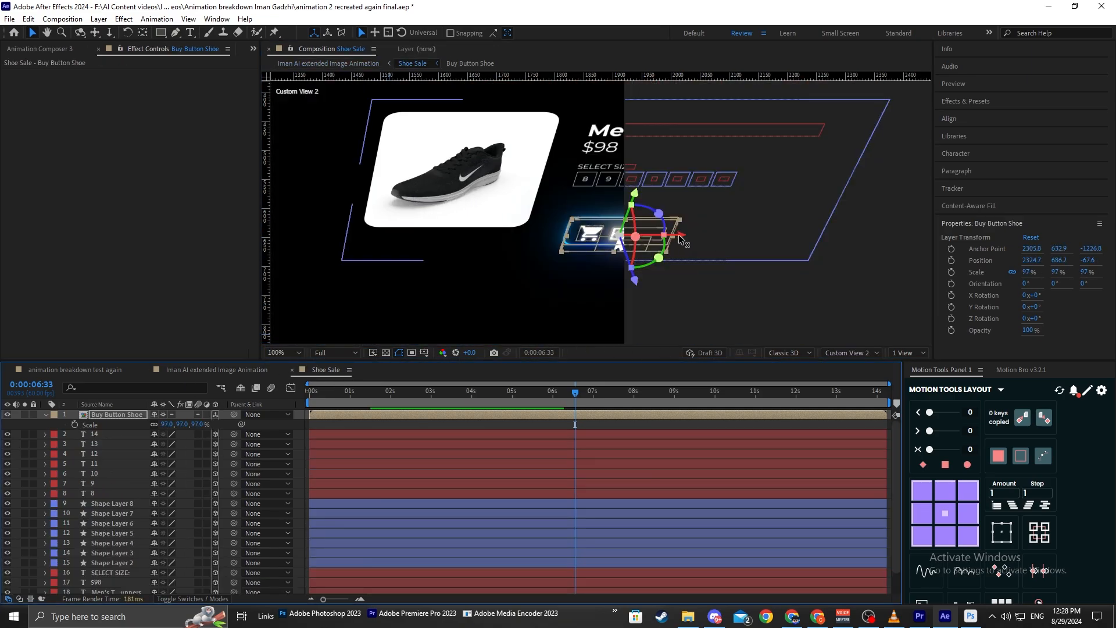
left_click(224, 370)
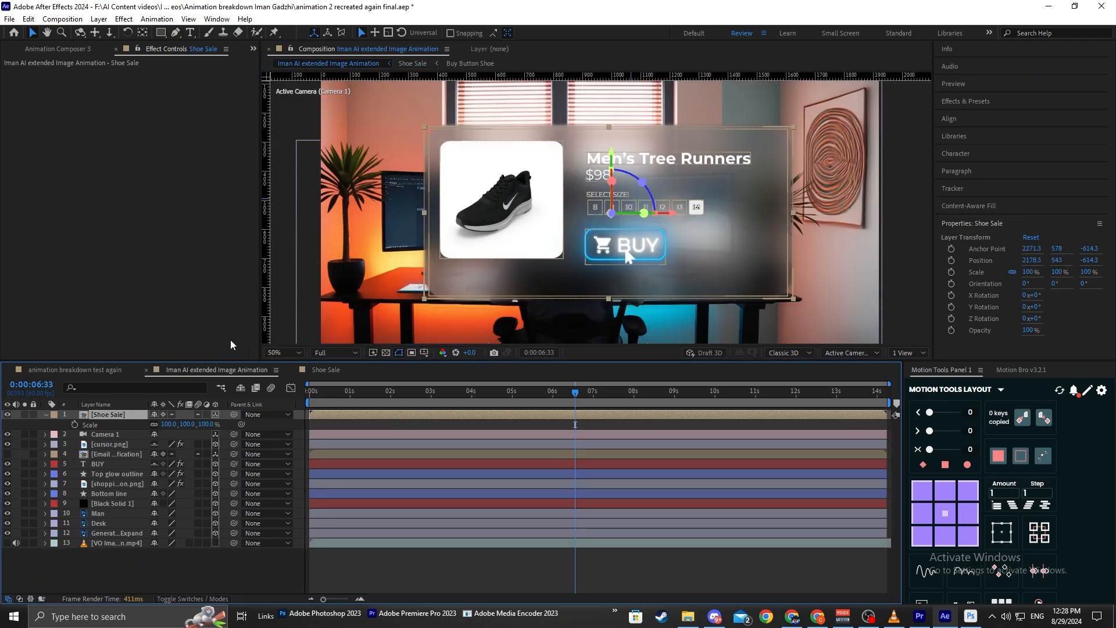
left_click(384, 372)
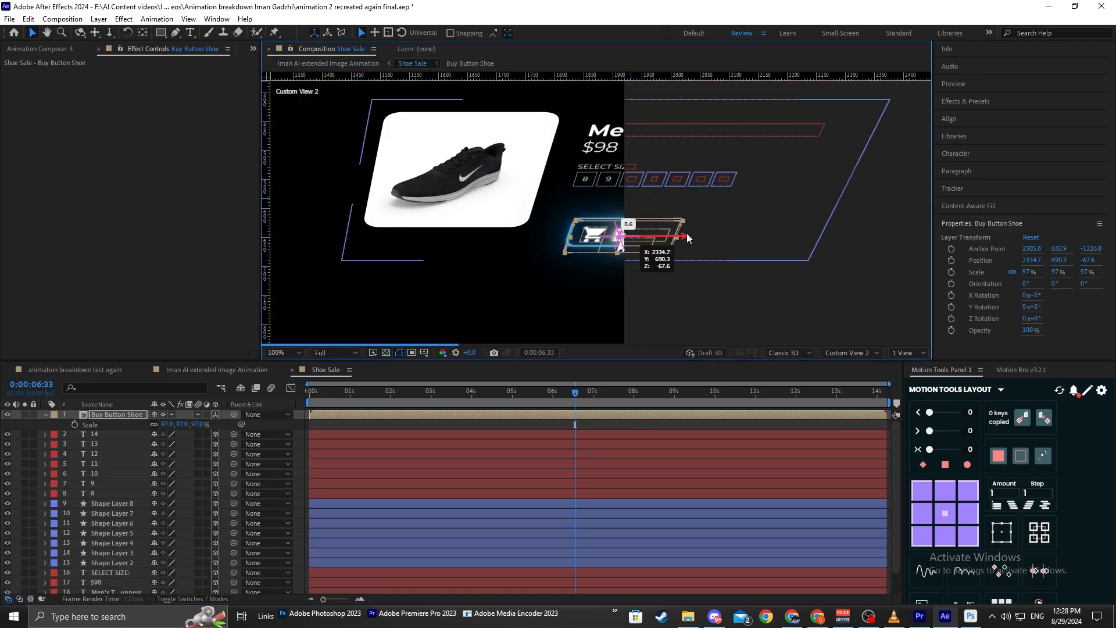
left_click(253, 375)
key("Return")
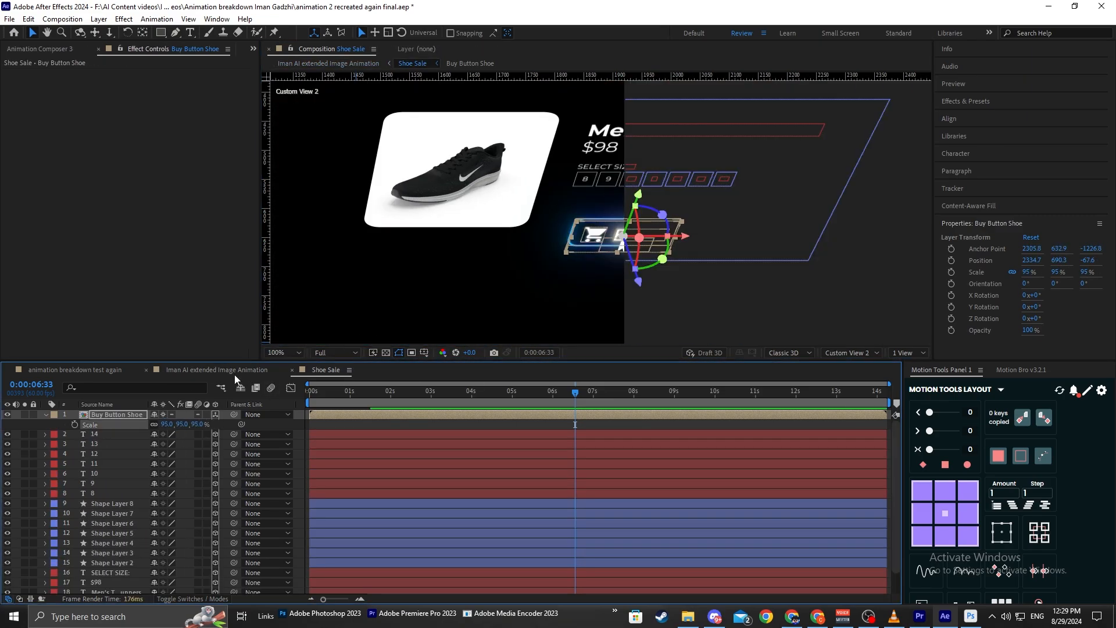
left_click(234, 375)
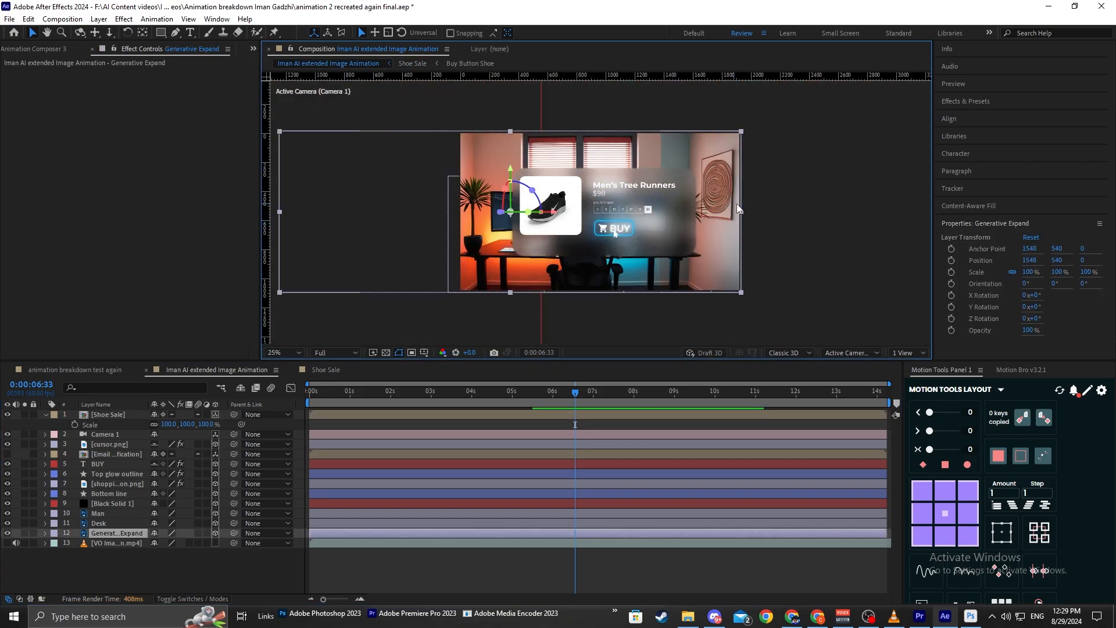
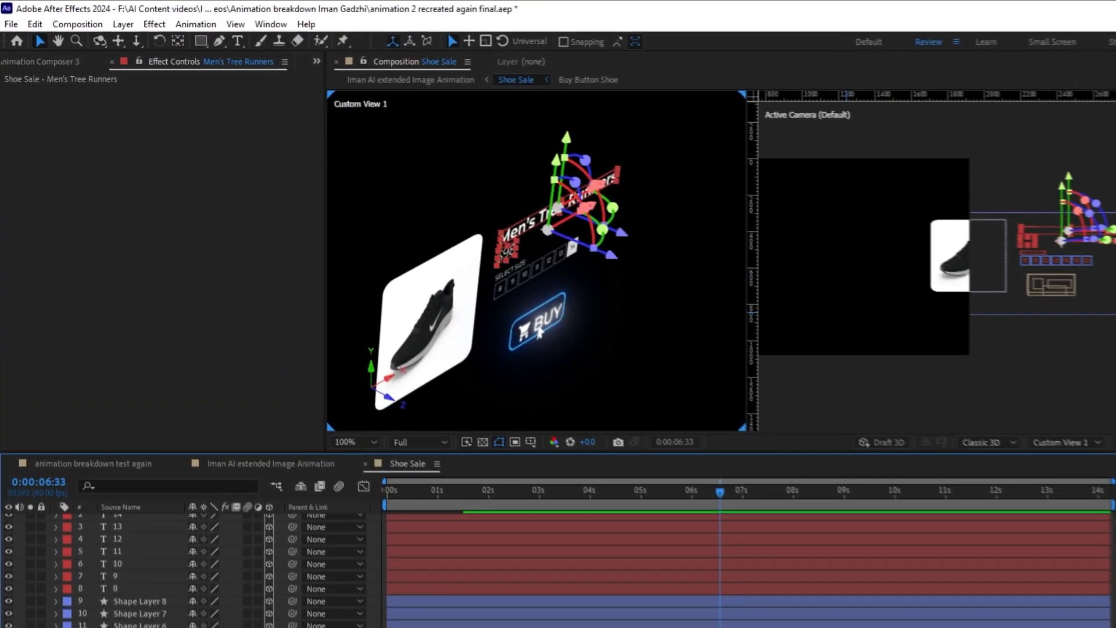
Open Animation Composer 3 and expand Starter Presets to the Animate Characters group of text layer transitions.
left_click(266, 25)
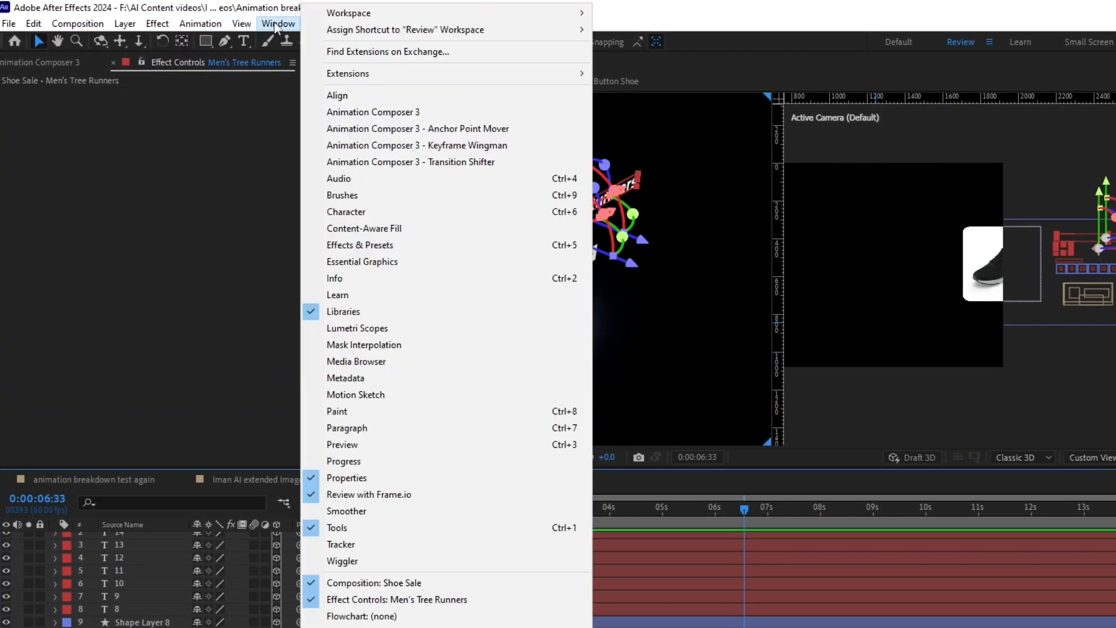
left_click(413, 106)
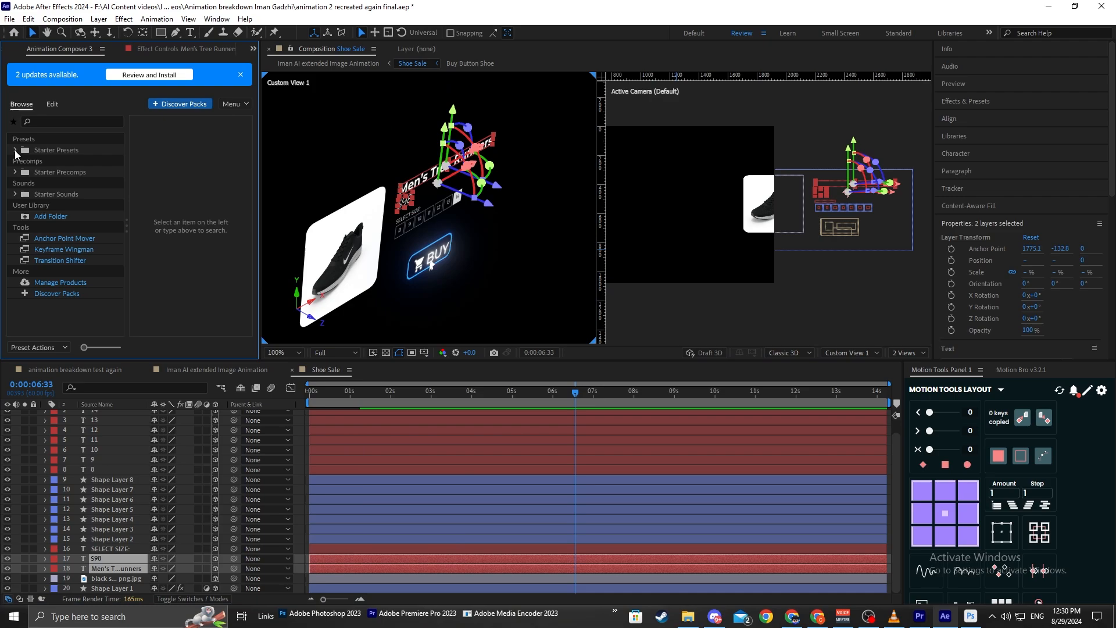
left_click(15, 150)
left_click(26, 183)
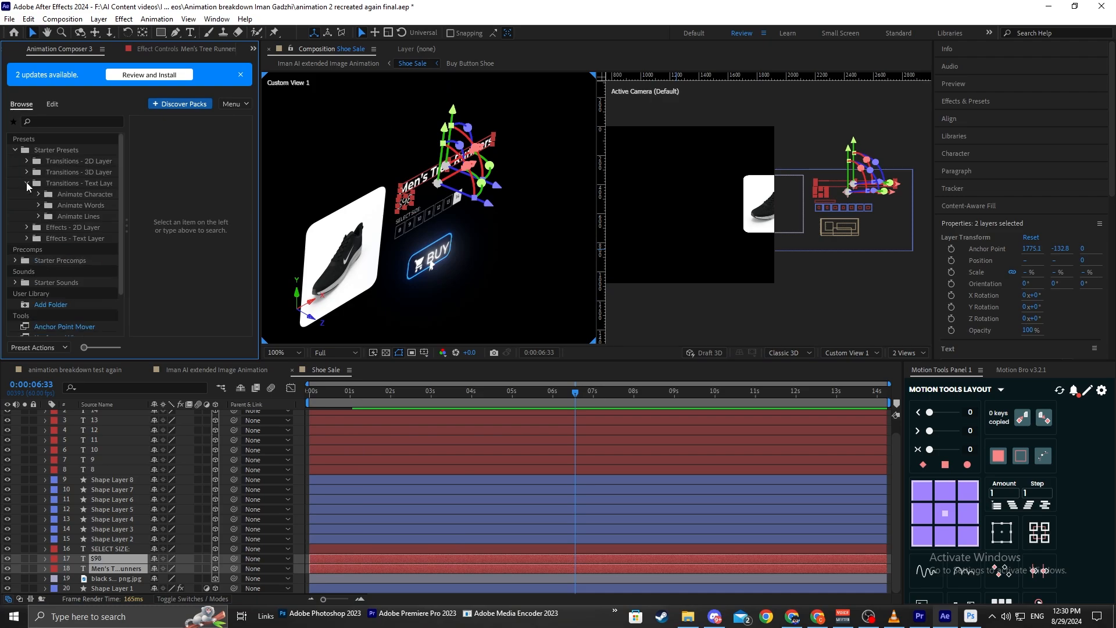
left_click(68, 194)
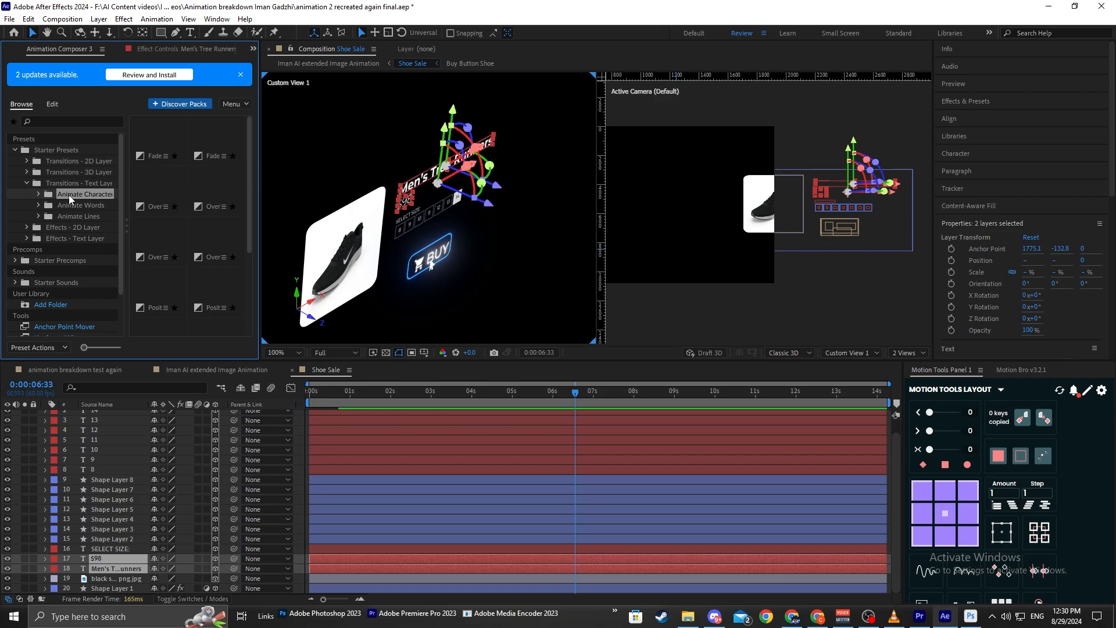
double_click(68, 194)
Apply the From Start variant of Fade Characters Together to the $98 and Men's Tree Runners layers and return to time 0.
left_click(109, 214)
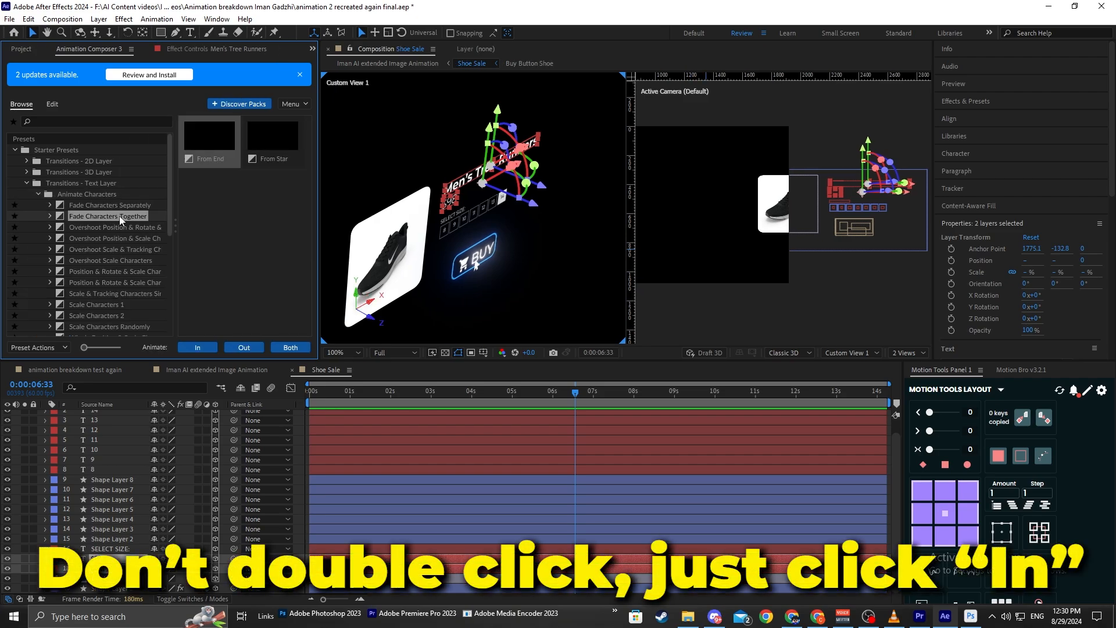
left_click(249, 160)
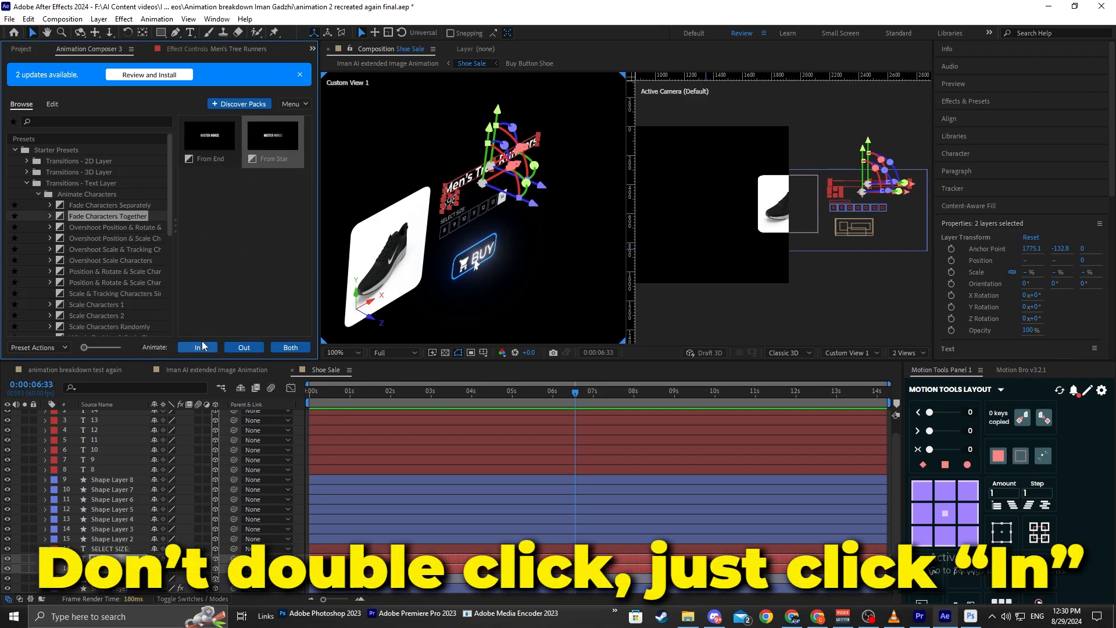
double_click(260, 146)
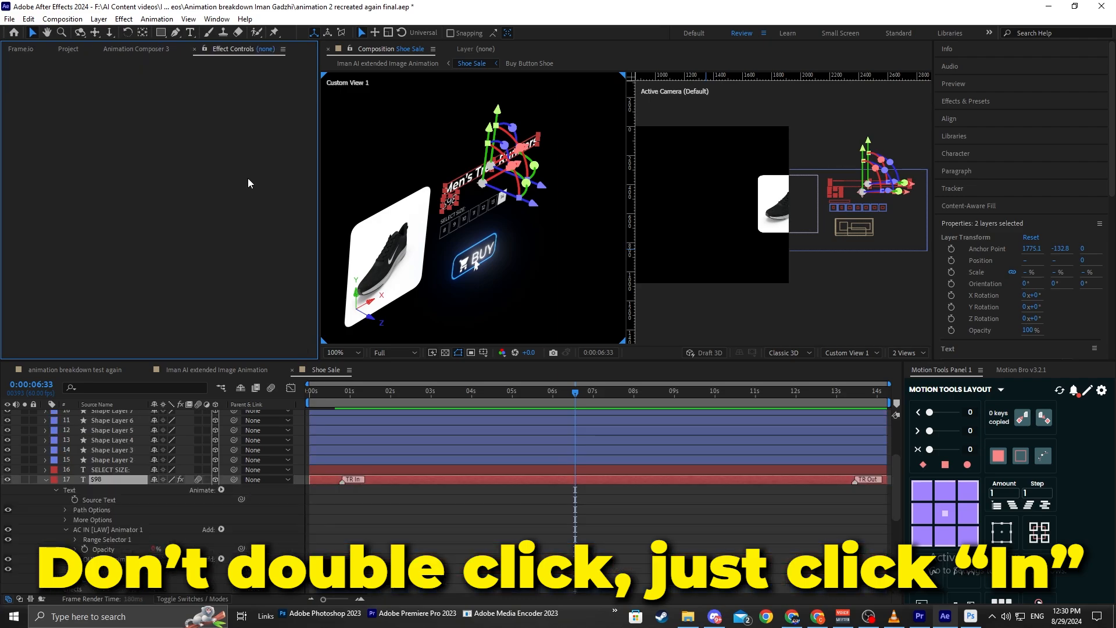
left_click(341, 402)
left_click_drag(341, 402, 227, 443)
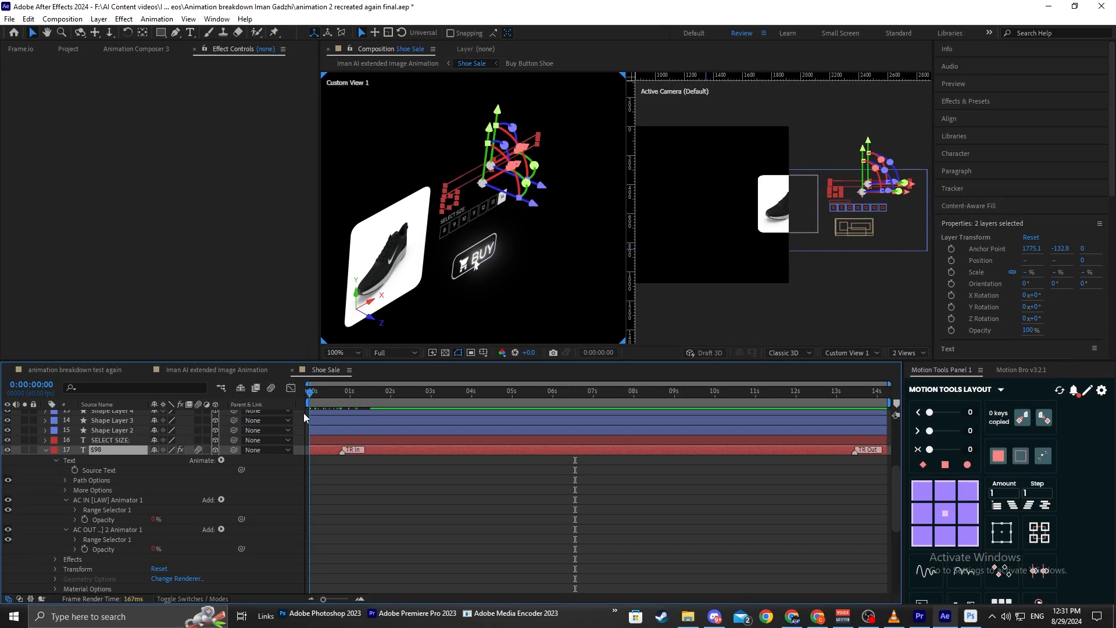
In the main composition, pre-compose the BUY text, Top glow outline, shopping icon and Bottom line layers as "Buy Button 1".
left_click(221, 369)
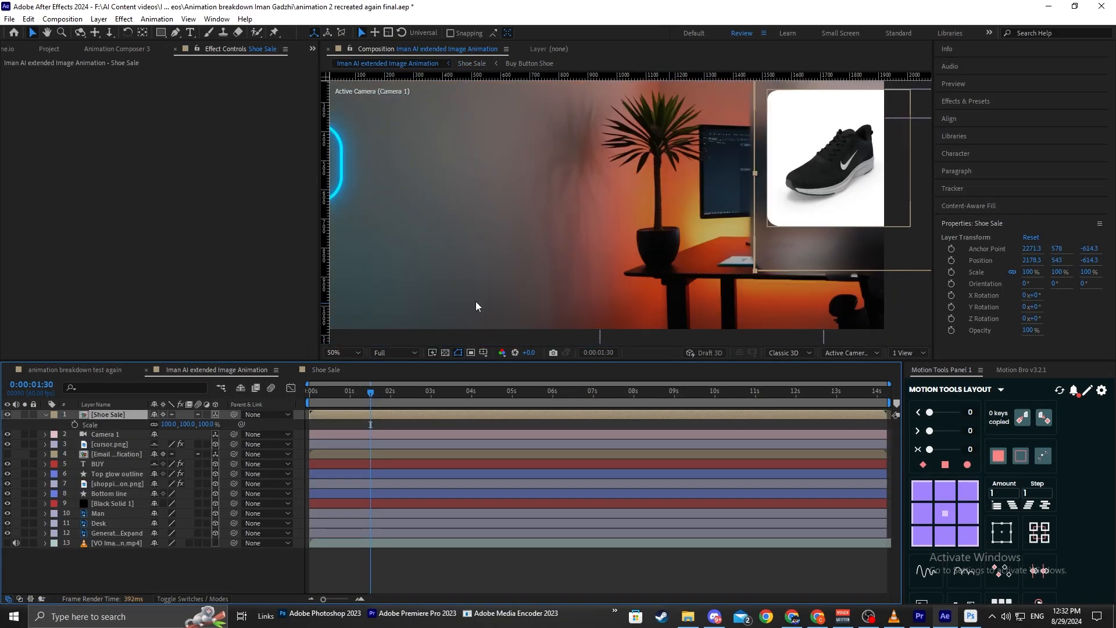
left_click_drag(323, 396, 305, 397)
left_click(46, 415)
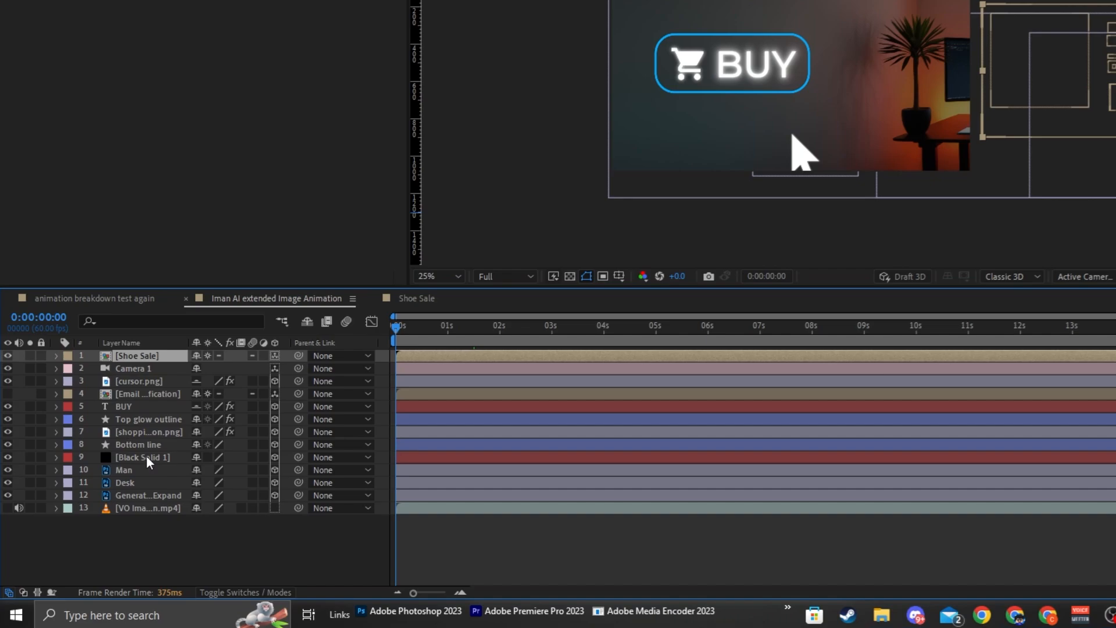
left_click(107, 464)
left_click(139, 441, "shift")
right_click(139, 441)
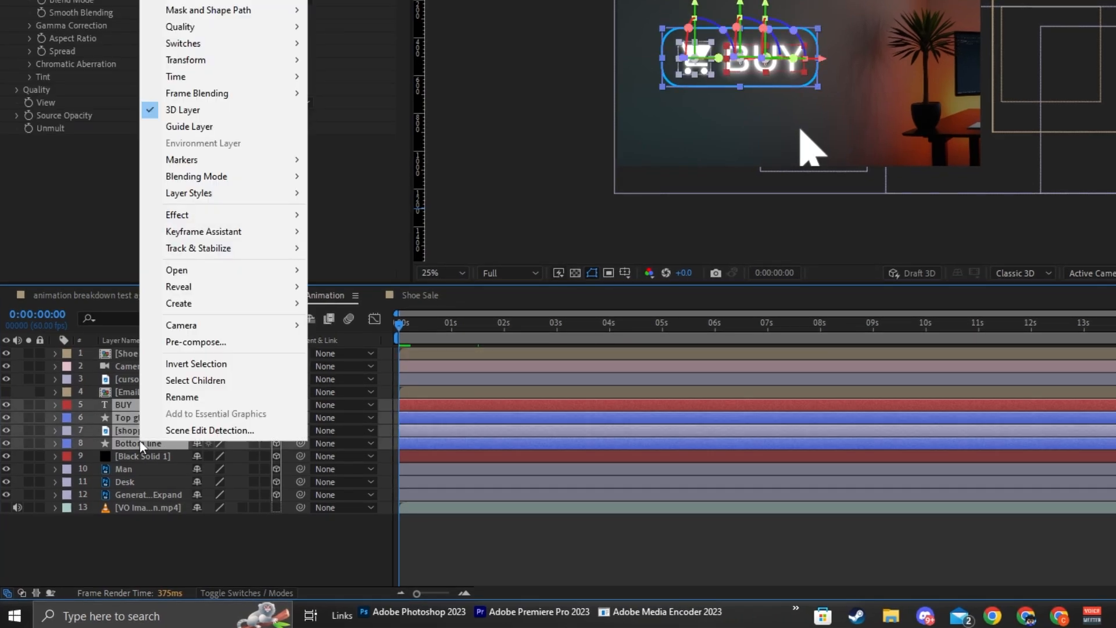
left_click(197, 343)
type("Buy Button 1")
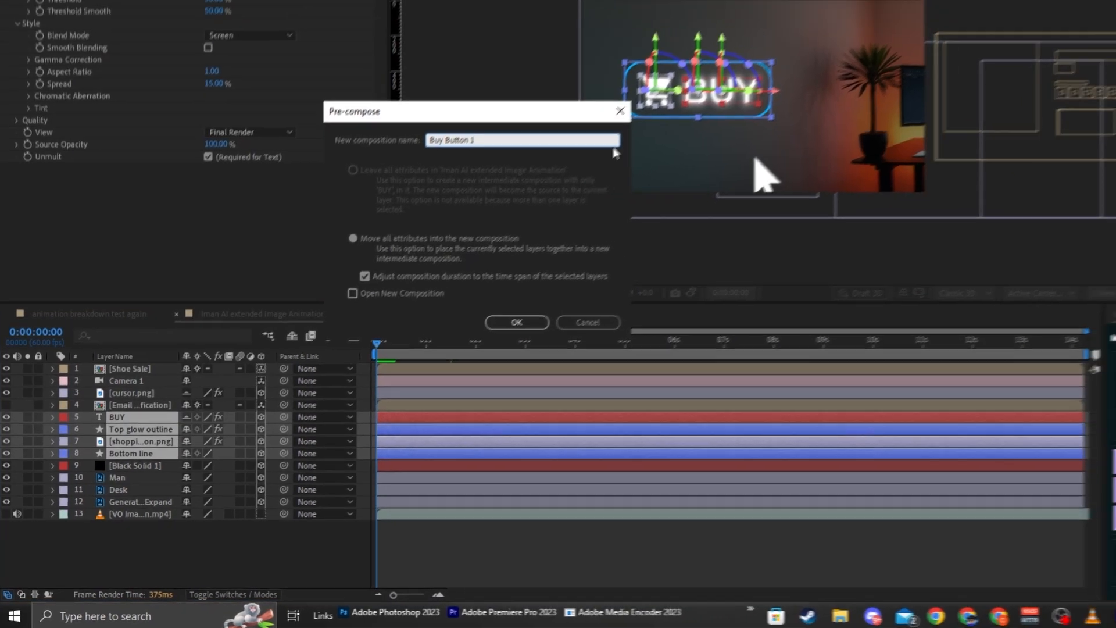
key("Return")
Move the cursor.png layer directly above the Buy Button 1 layer in the layer stack.
left_click(138, 379)
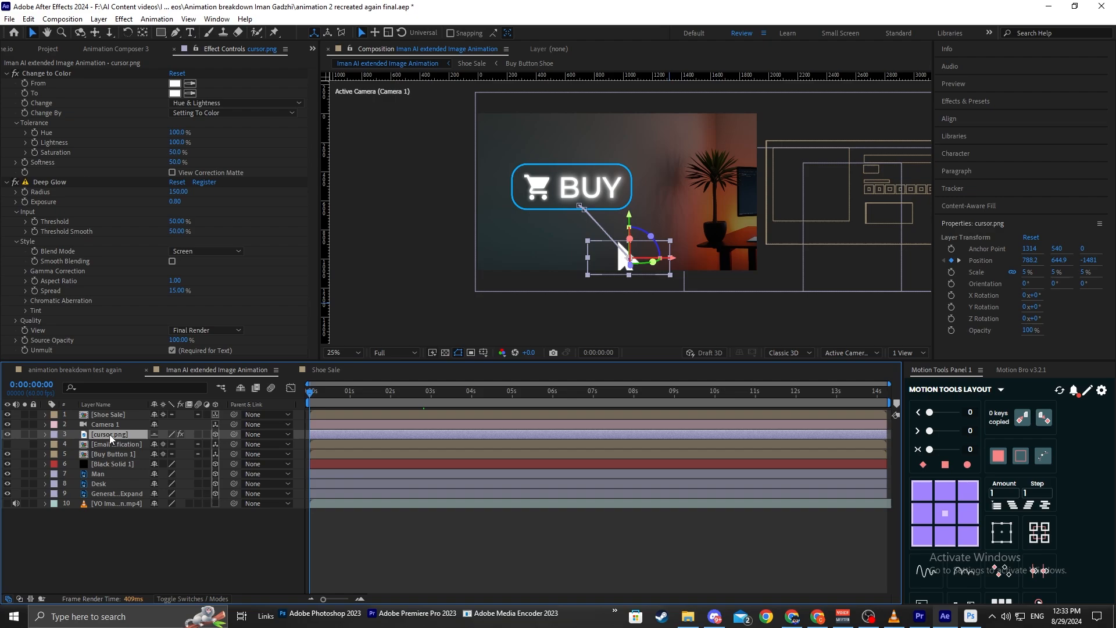
left_click_drag(110, 435, 113, 454)
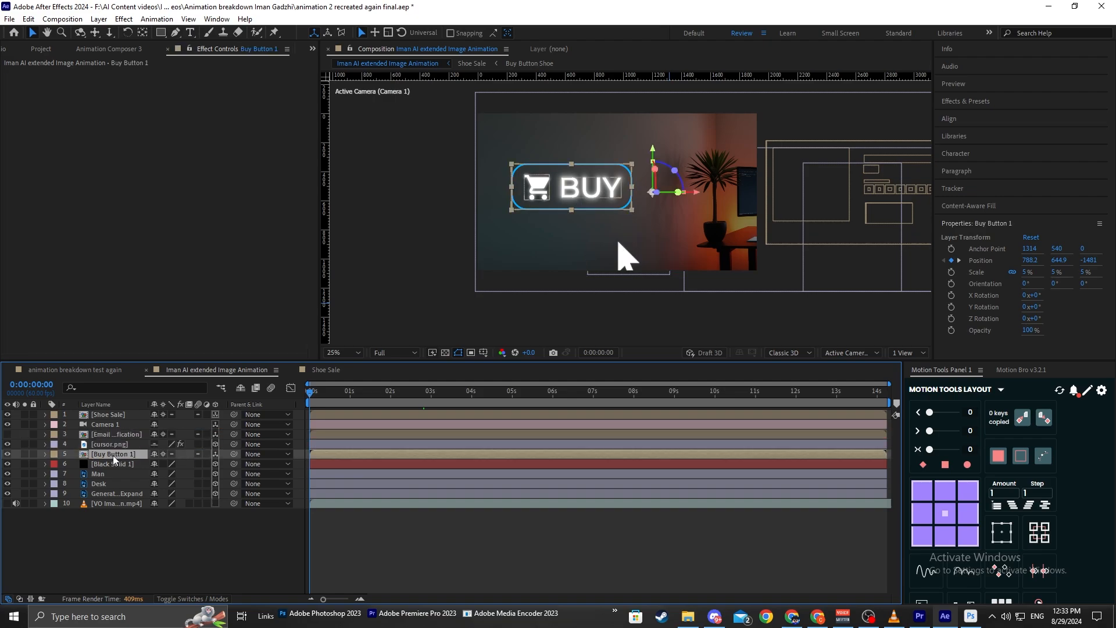
left_click(140, 556)
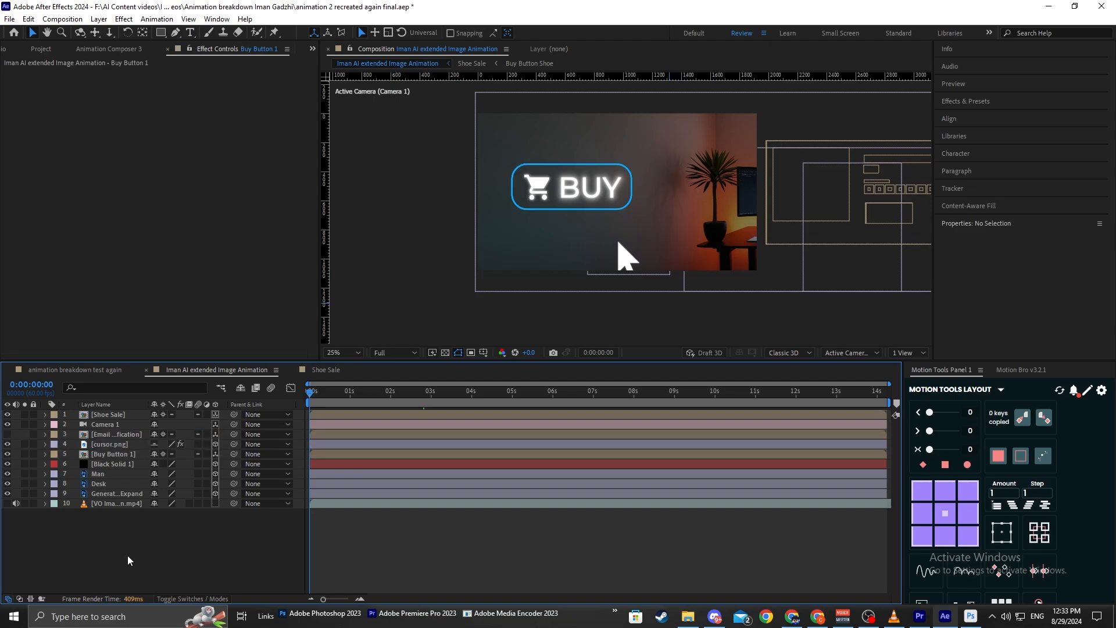
Add a 2D adjustment layer above all layers, apply CC Vignette to it and open the effect's Amount for editing.
right_click(218, 387)
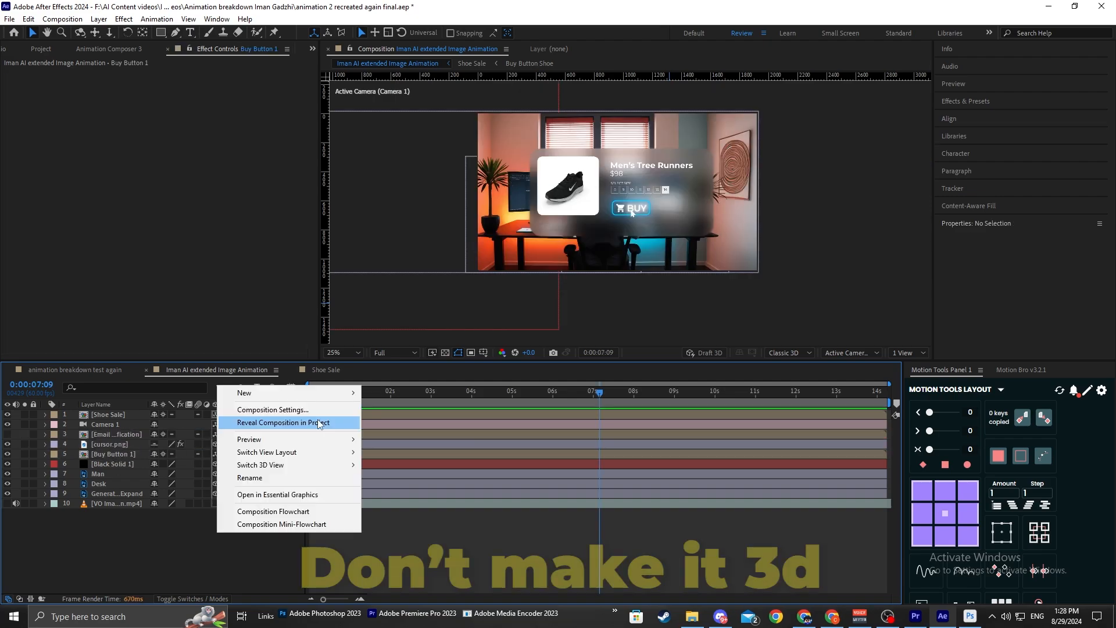
mouse_move(261, 393)
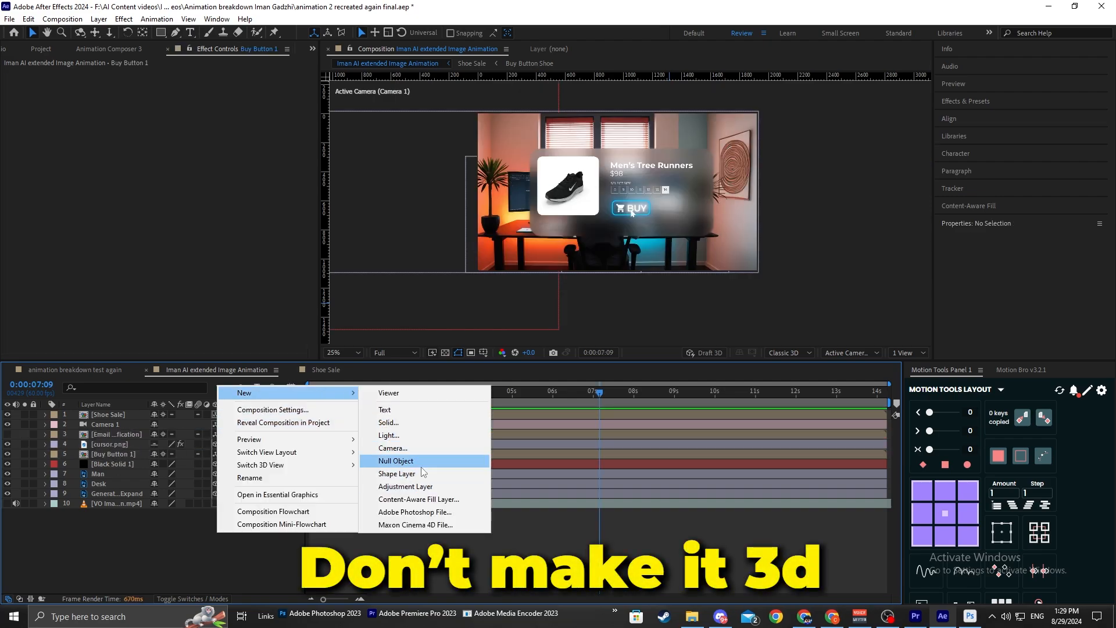
left_click(405, 486)
key("ctrl+space")
type("cc vig")
key("Return")
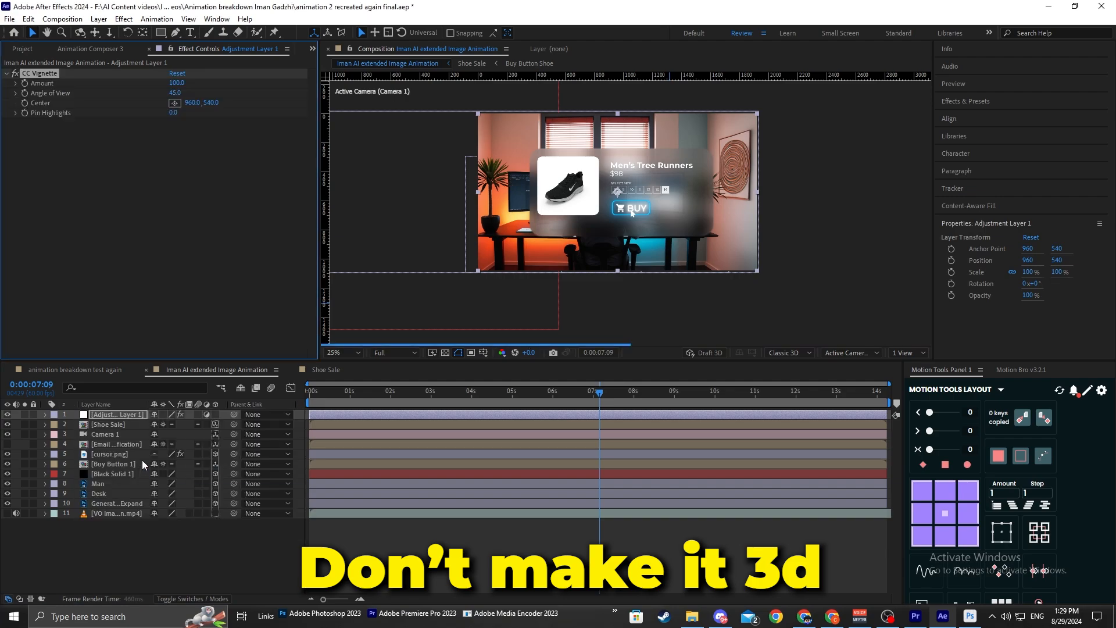
left_click(177, 83)
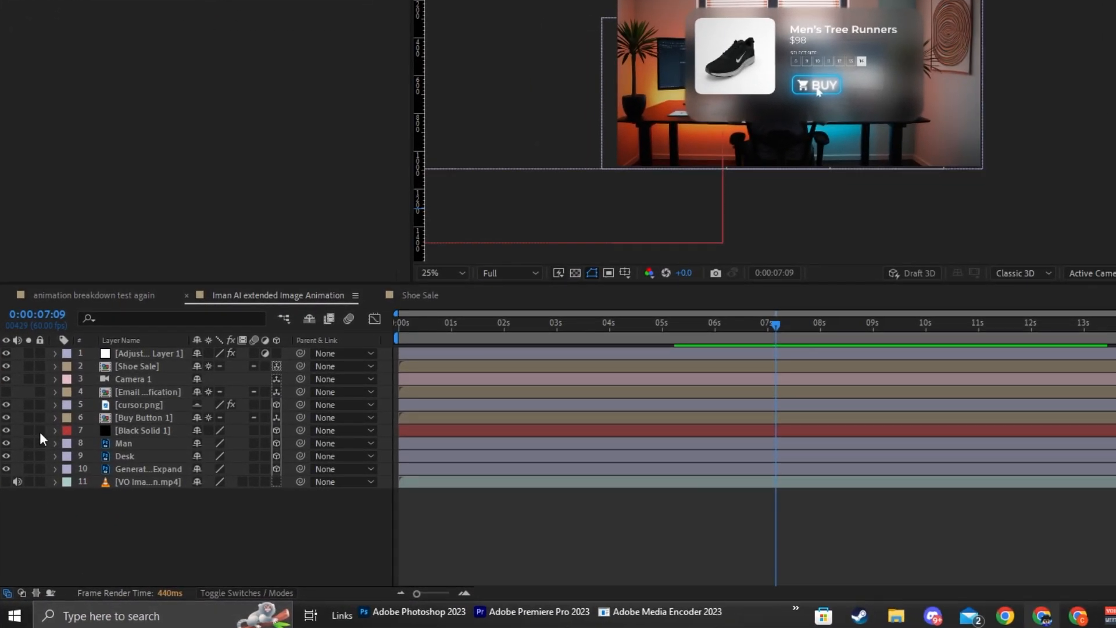
Inspect the transform properties of the Black Solid 1 layer, including its Scale.
left_click(54, 430)
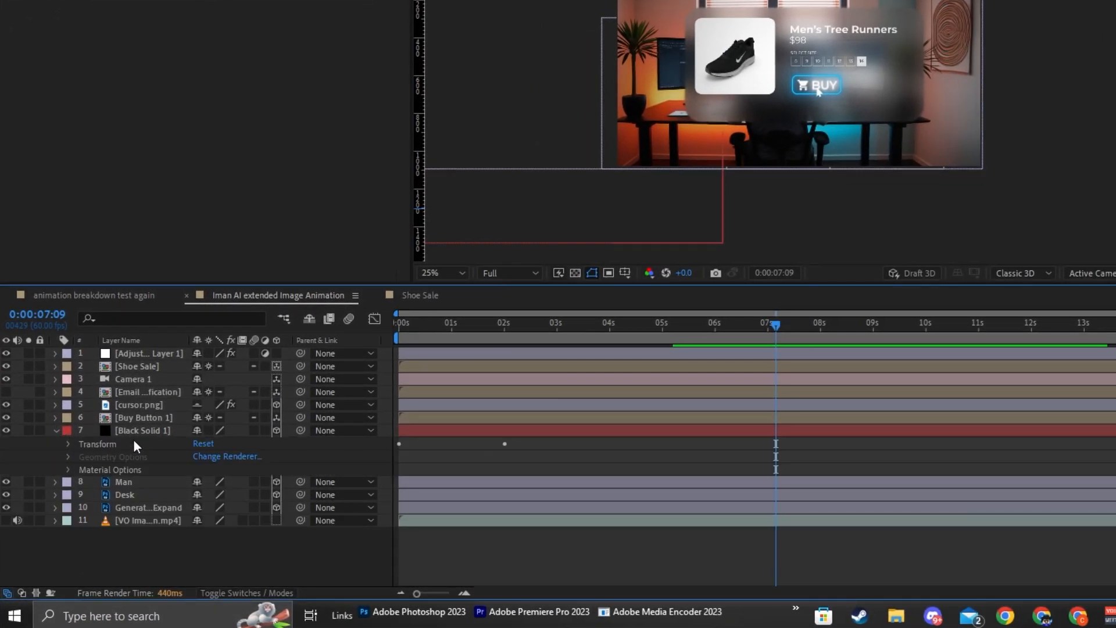
left_click(140, 431)
key("s")
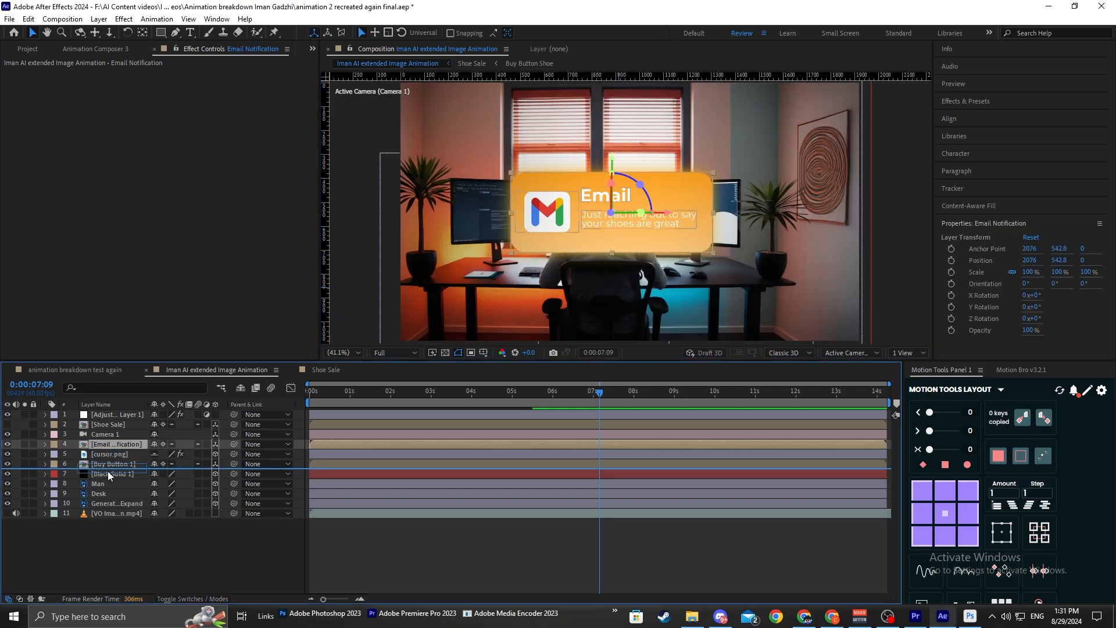
Move the Email Notification layer directly below the Desk layer and scale it to 57%.
left_click_drag(107, 470, 106, 496)
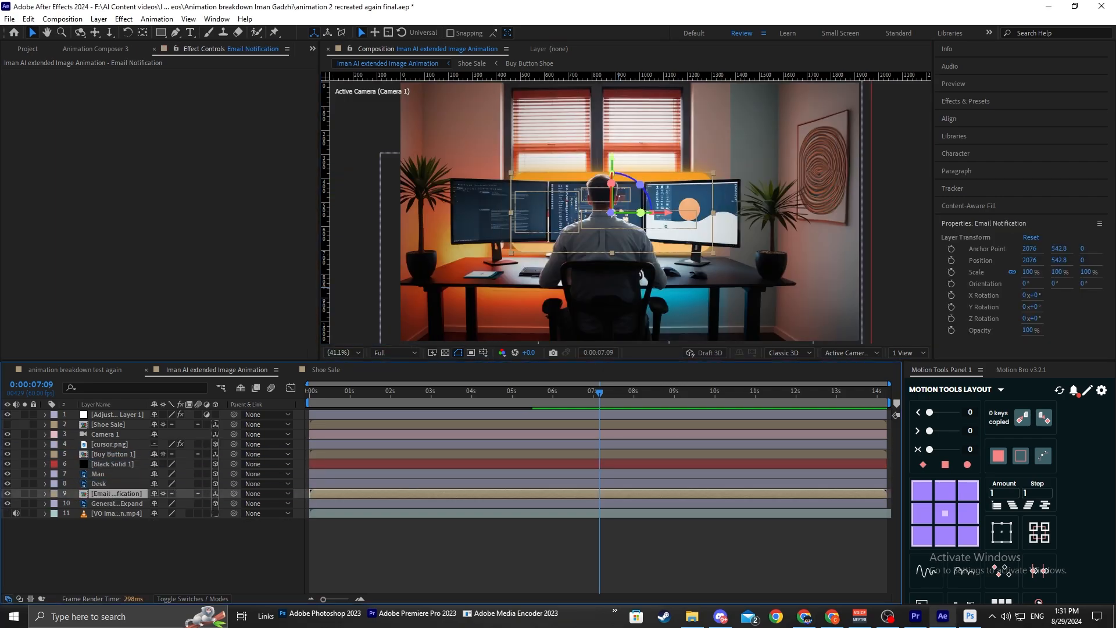
key("alt+Tab")
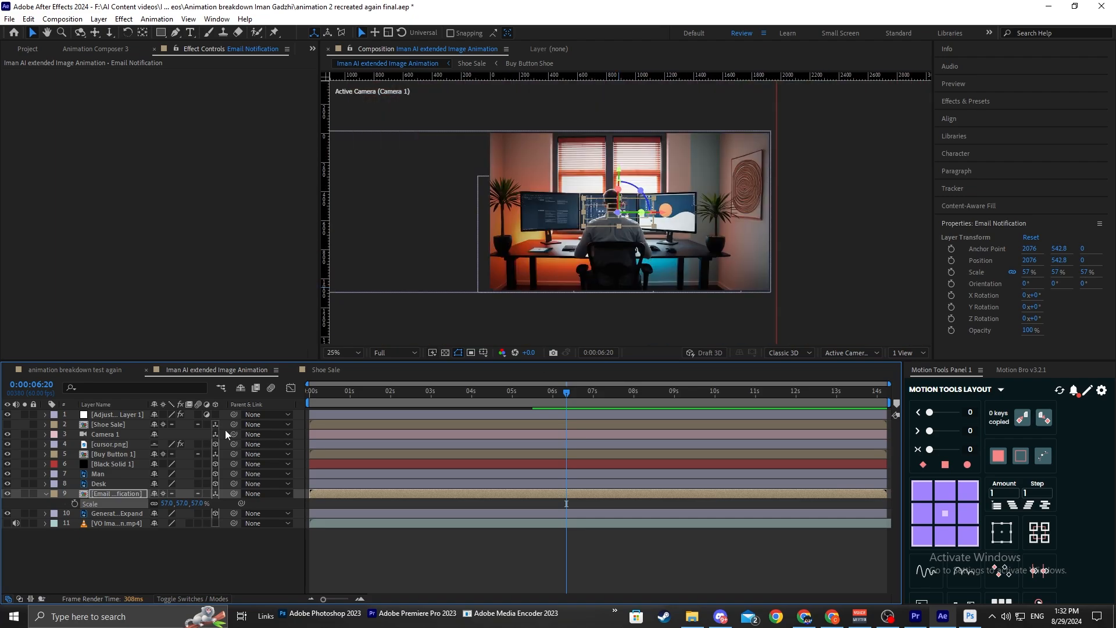
Go to Camera 1's position keyframe at 5:30 and set the camera's X position to 2039.
left_click(107, 435)
key("p")
key("j")
left_click_drag(162, 444, 102, 450)
Set the Email Notification layer's X position to 2019 so it sits behind the man.
left_click(465, 503)
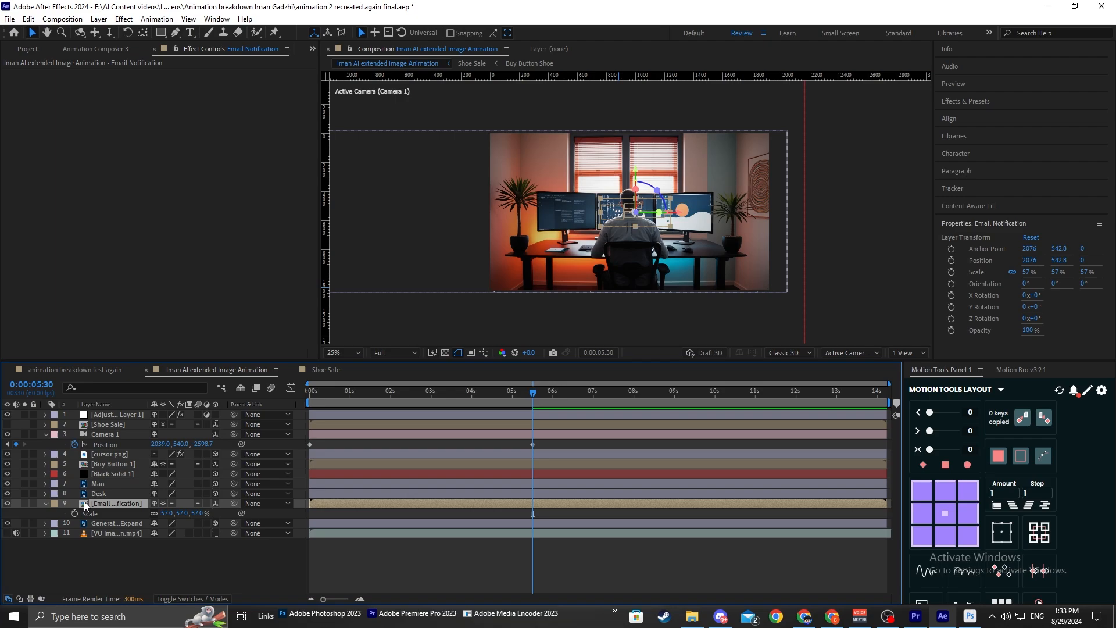
key("period")
left_click_drag(159, 513, 118, 509)
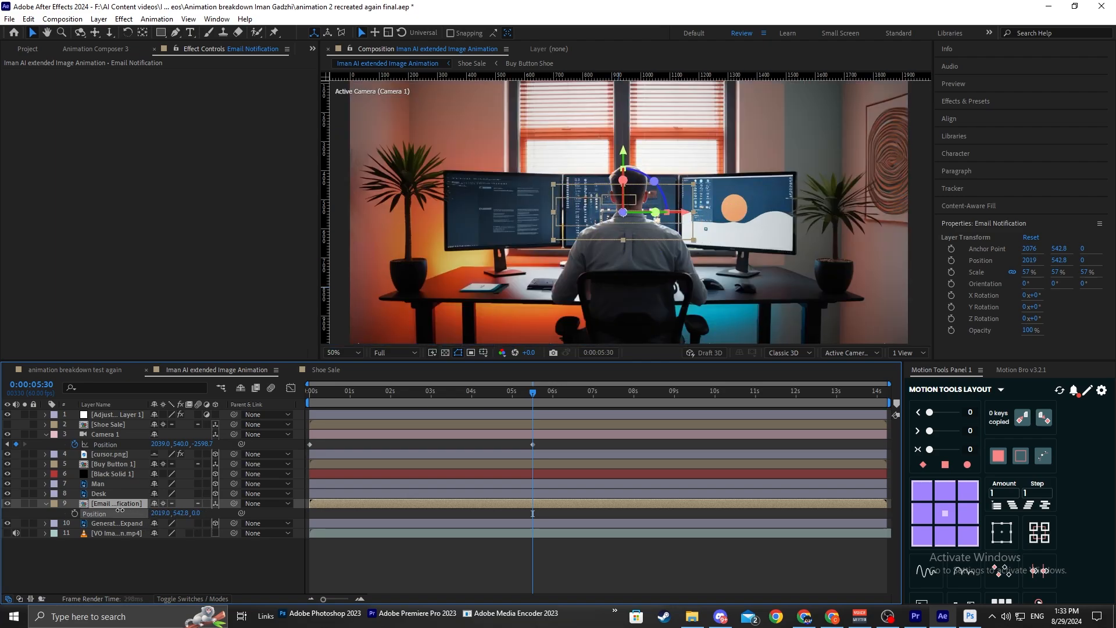
Split the Email Notification layer at 6:20 and delete the part before the split.
key("ctrl+shift+d")
left_click(541, 516)
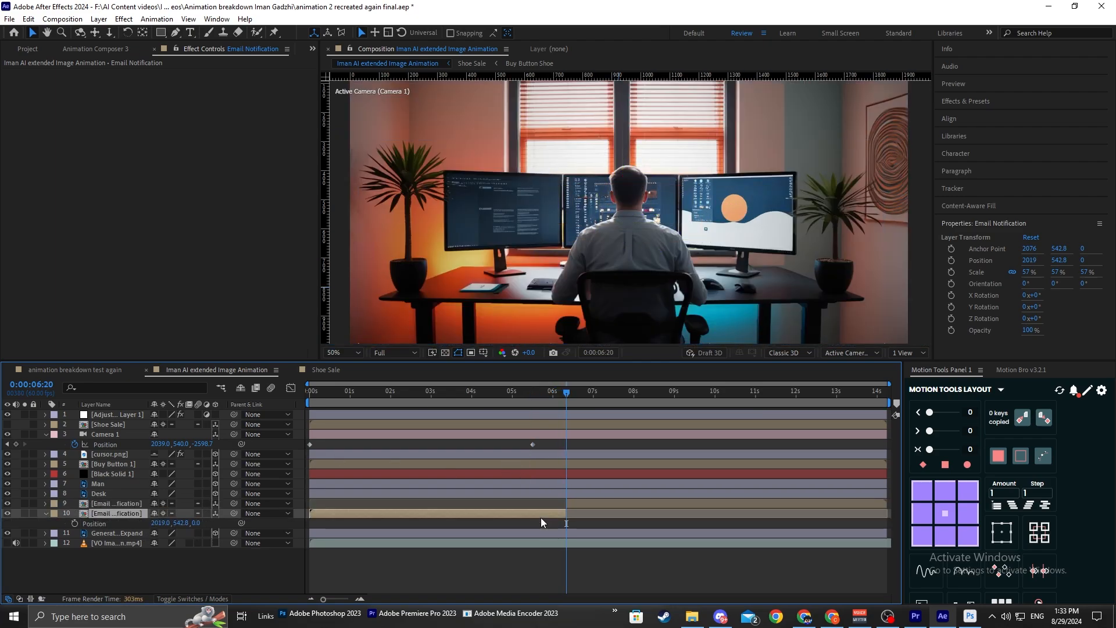
key("Delete")
left_click(581, 504)
double_click(105, 505)
left_click(216, 371)
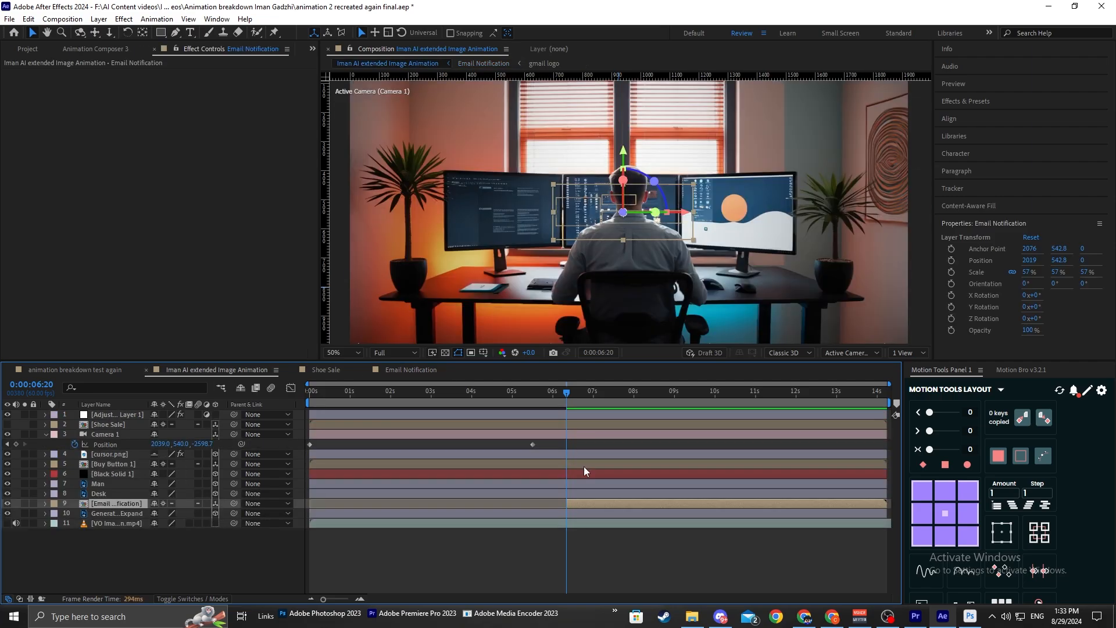
Keyframe the Email Notification's position at 6:20, raise it to Y 294.8 at 7:30, and fit the composition in view.
key("p")
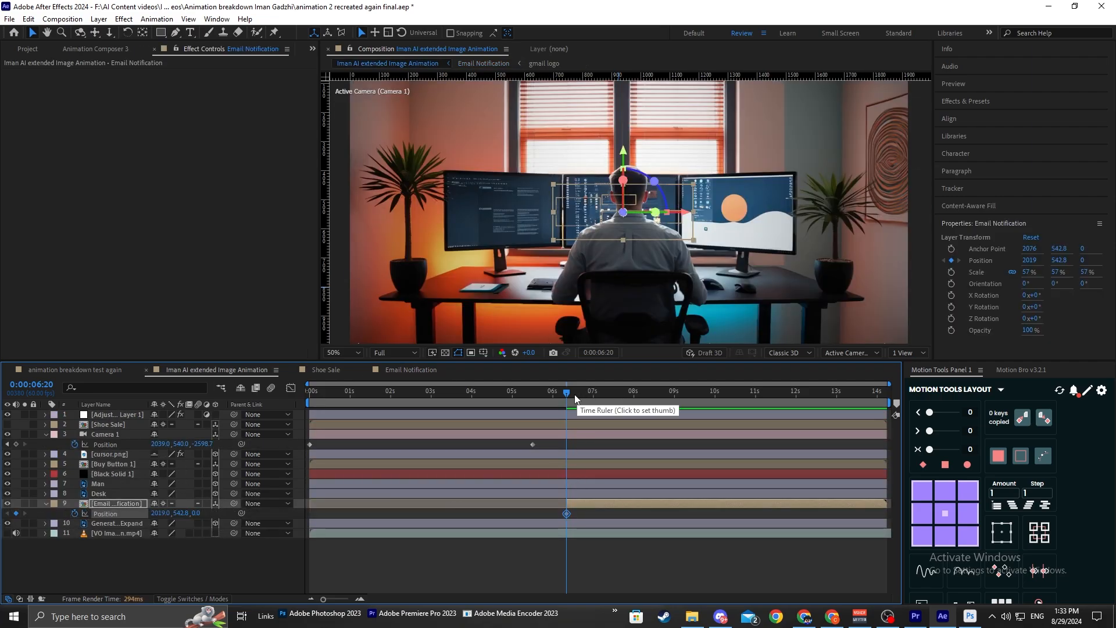
left_click_drag(176, 513, 32, 514)
left_click(661, 534)
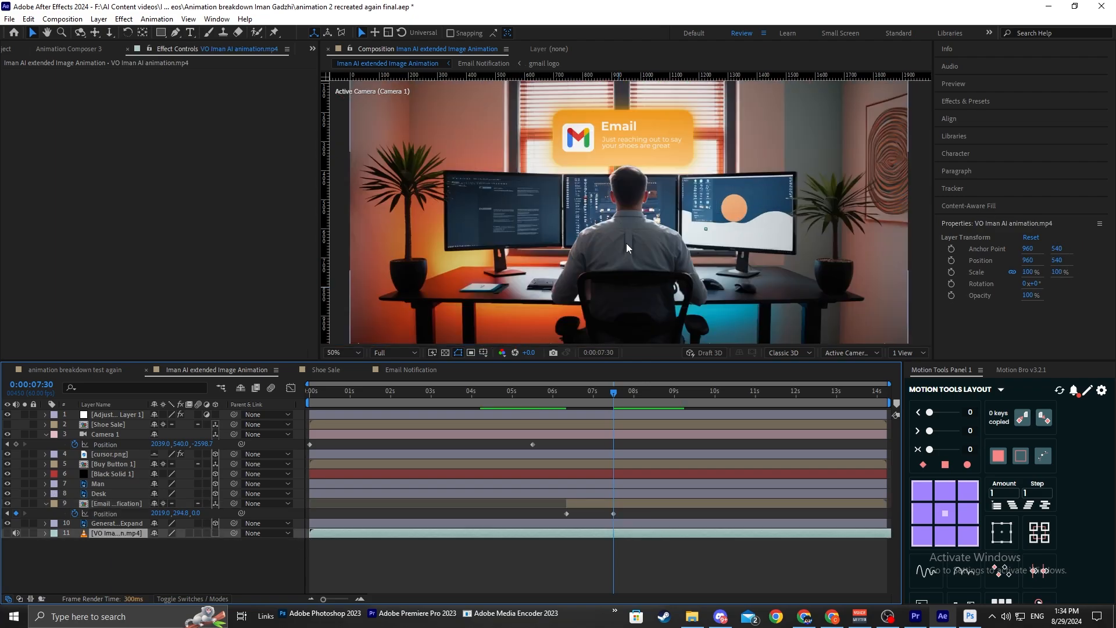
scroll(616, 235, "down", 2)
left_click(344, 353)
left_click(346, 365)
Apply Easy Ease to both Email Notification position keyframes and shape the speed graph to peak early and taper off slowly.
left_click_drag(640, 517, 536, 515)
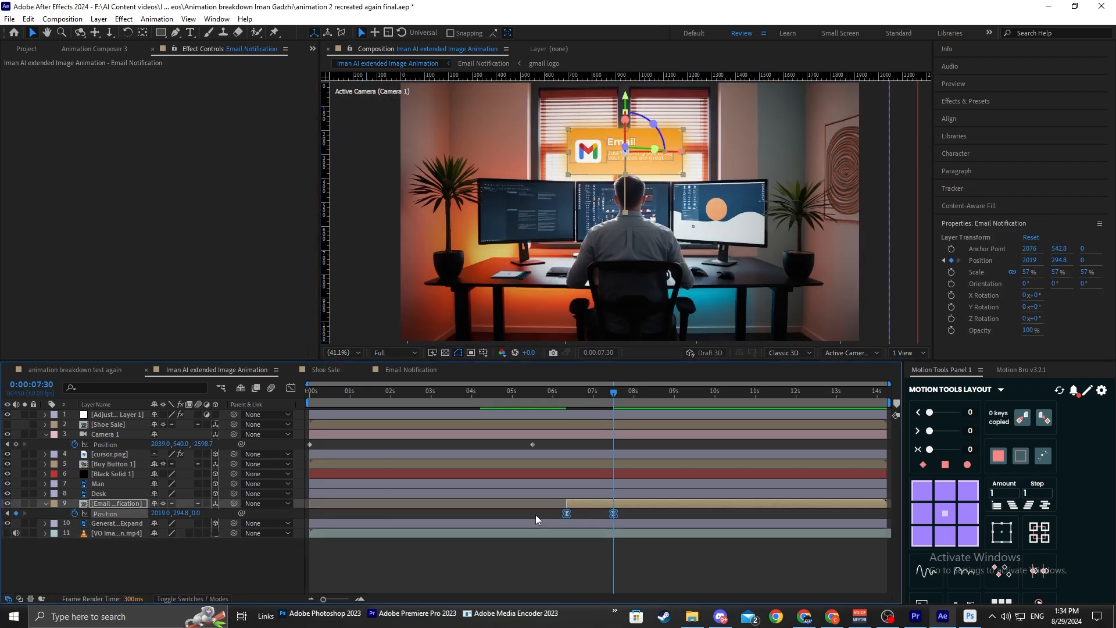
key("F9")
left_click(291, 388)
left_click_drag(643, 540, 586, 571)
left_click_drag(605, 564, 573, 568)
left_click_drag(323, 599, 334, 602)
left_click_drag(529, 564, 521, 567)
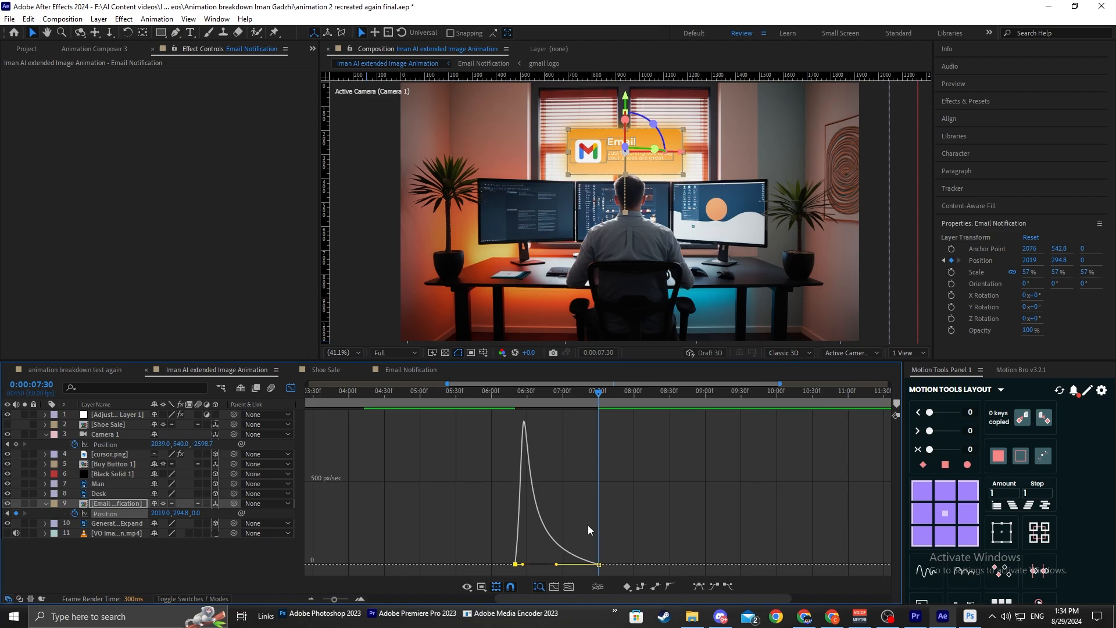
Preview the Email Notification's rise in the main composition from about 6:20, with the layer bars shown instead of the graph.
left_click(516, 392)
left_click(91, 370)
left_click(327, 370)
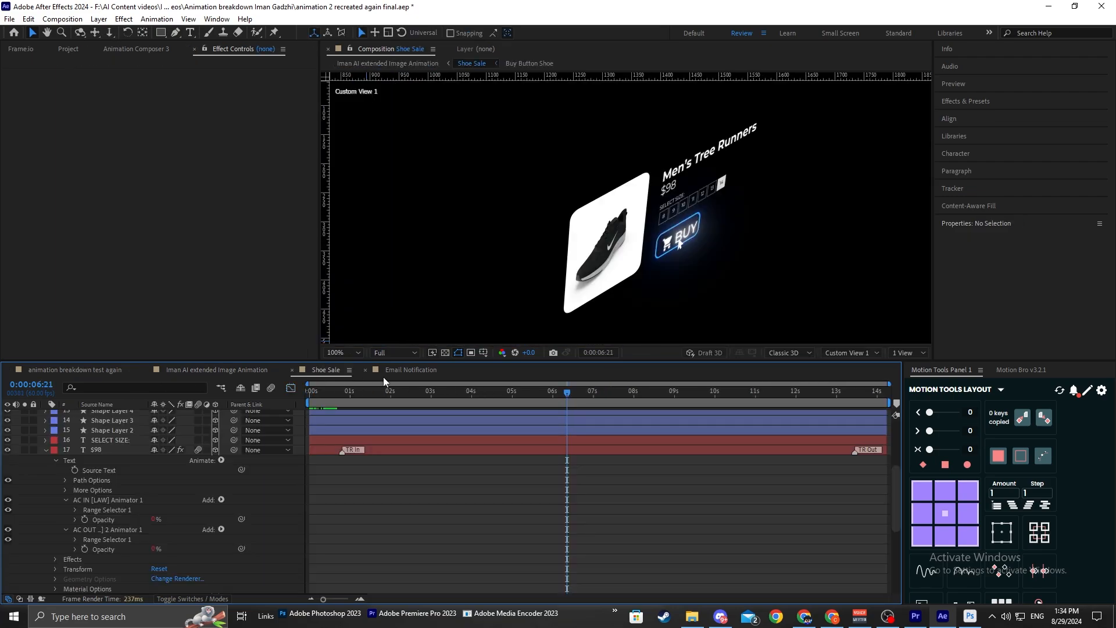
left_click(408, 369)
left_click(233, 370)
left_click(291, 388)
left_click(442, 563)
key("space")
key("space")
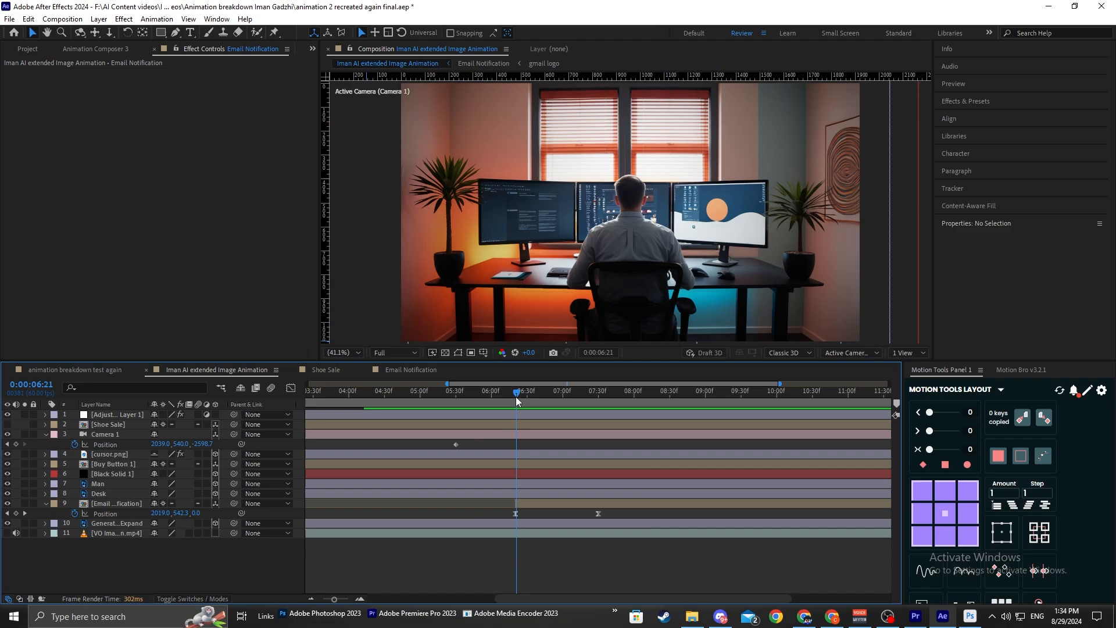
key("space")
Move the Email Notification's second position keyframe to about 8:00 and preview the slower rise.
left_click_drag(598, 513, 633, 513)
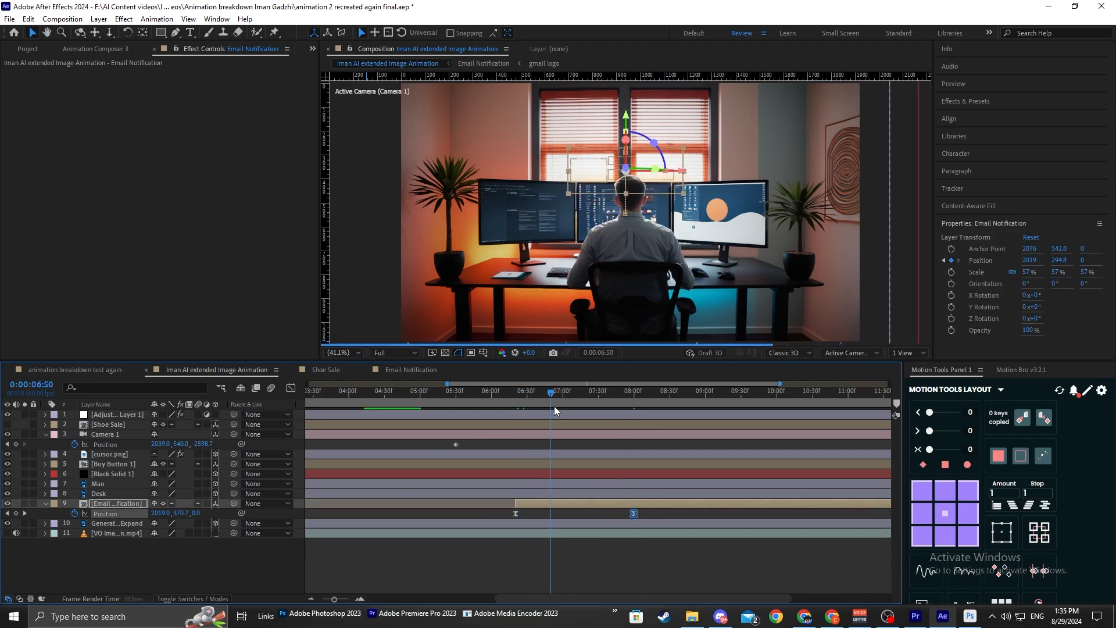
left_click_drag(615, 417, 637, 421)
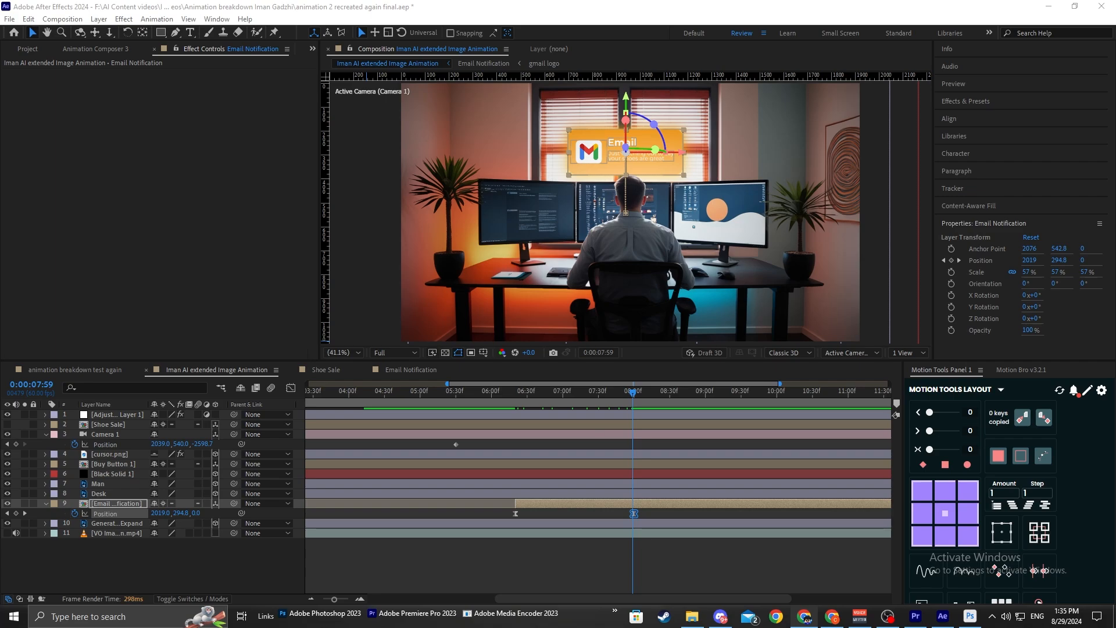
left_click_drag(692, 398, 722, 398)
key("F2")
key("space")
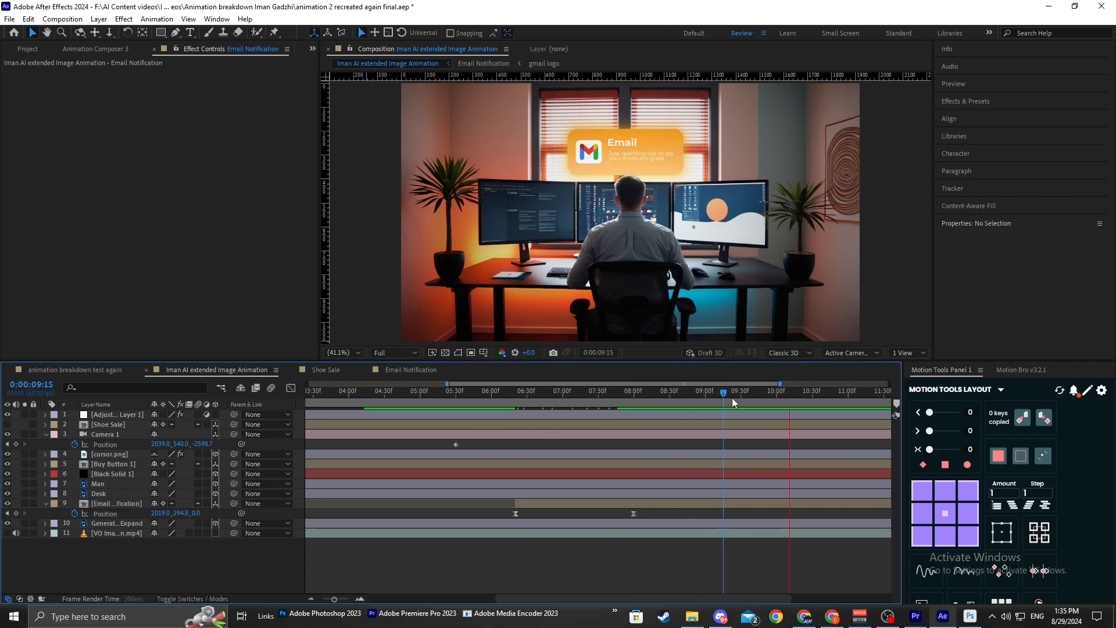
key("space")
key("space")
Add a holding position keyframe to the Email Notification at 9:30 and lower the layer to Y 536.8 at 10:30.
left_click(742, 396)
left_click(662, 504)
key("alt+shift+p")
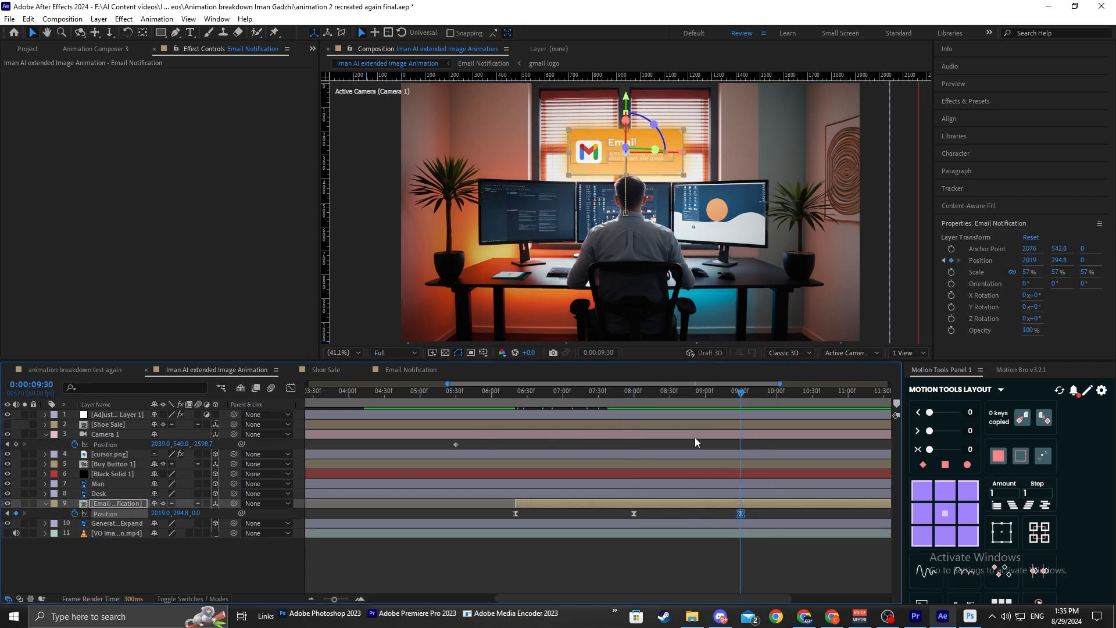
left_click_drag(760, 397, 766, 398)
left_click_drag(185, 513, 350, 484)
Shape the speed graph between the 9:30 and 10:30 keyframes to start slowly and peak late, and preview the exit.
left_click_drag(828, 515, 723, 565)
key("shift+F3")
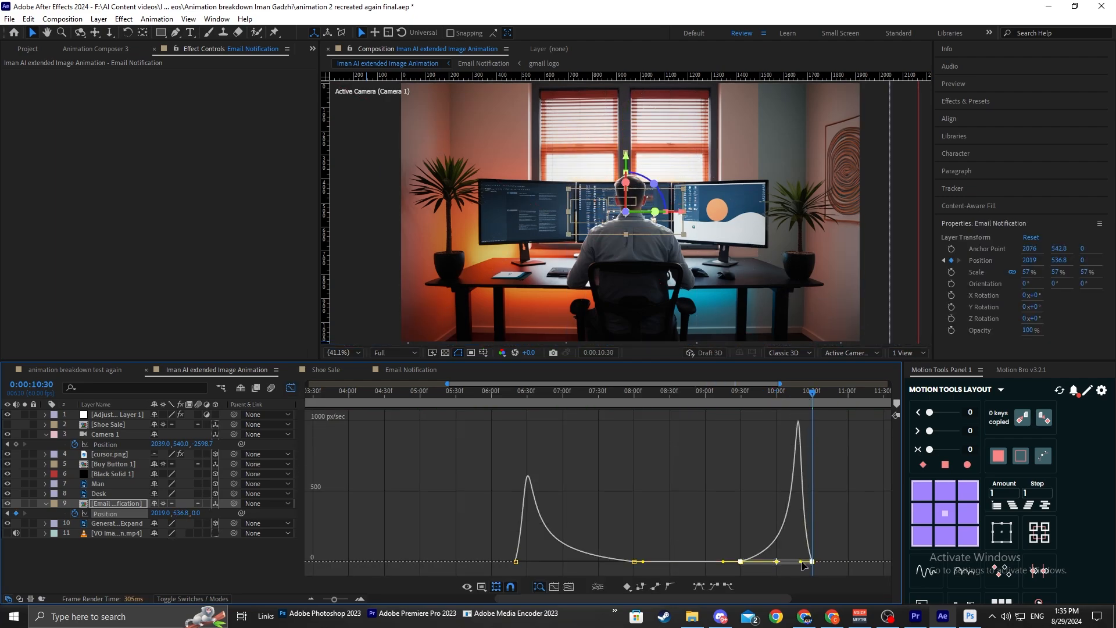
left_click_drag(801, 562, 806, 562)
left_click(830, 526)
left_click(290, 388)
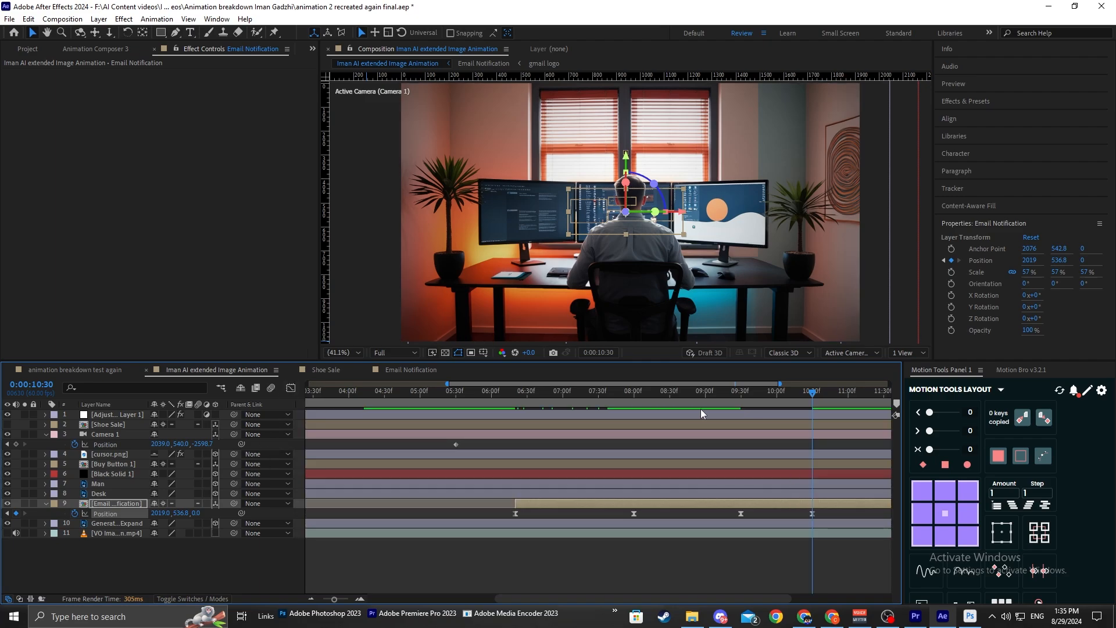
key("space")
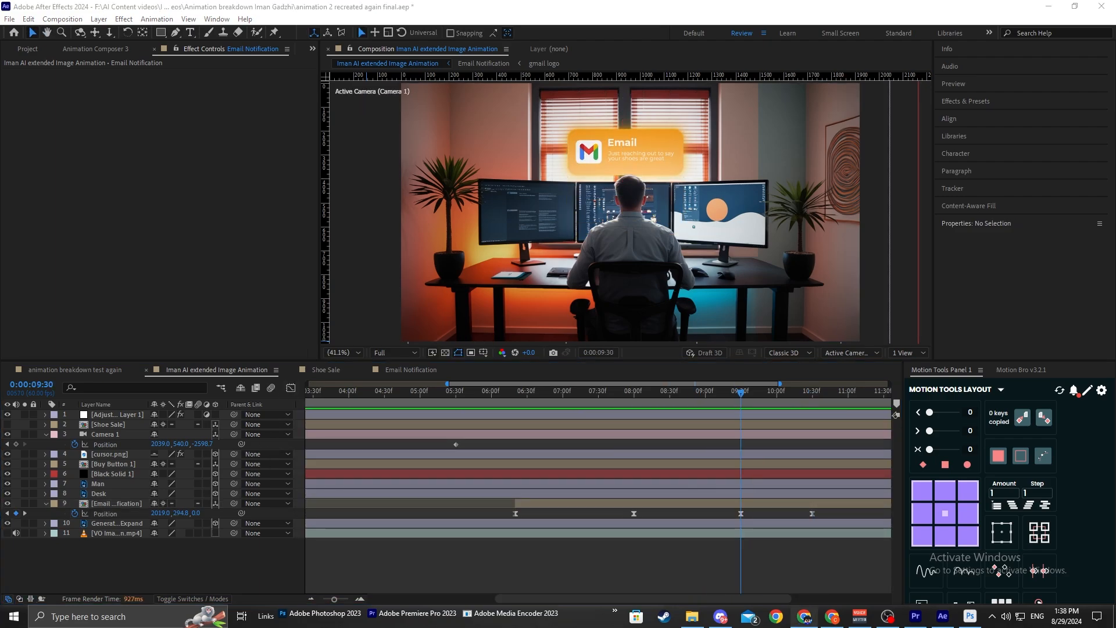
Show the Shoe Sale layer, keyframe its position at 9:30 and centre it at X 2057.3.
left_click(108, 425)
key("p")
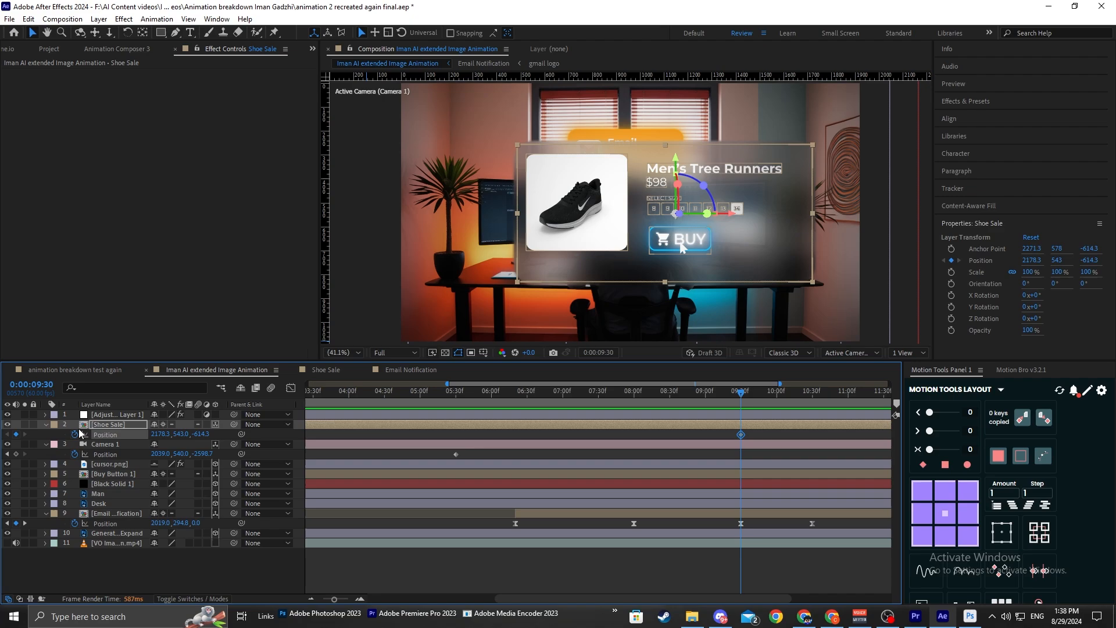
scroll(631, 232, "down", 2)
left_click_drag(699, 213, 533, 252)
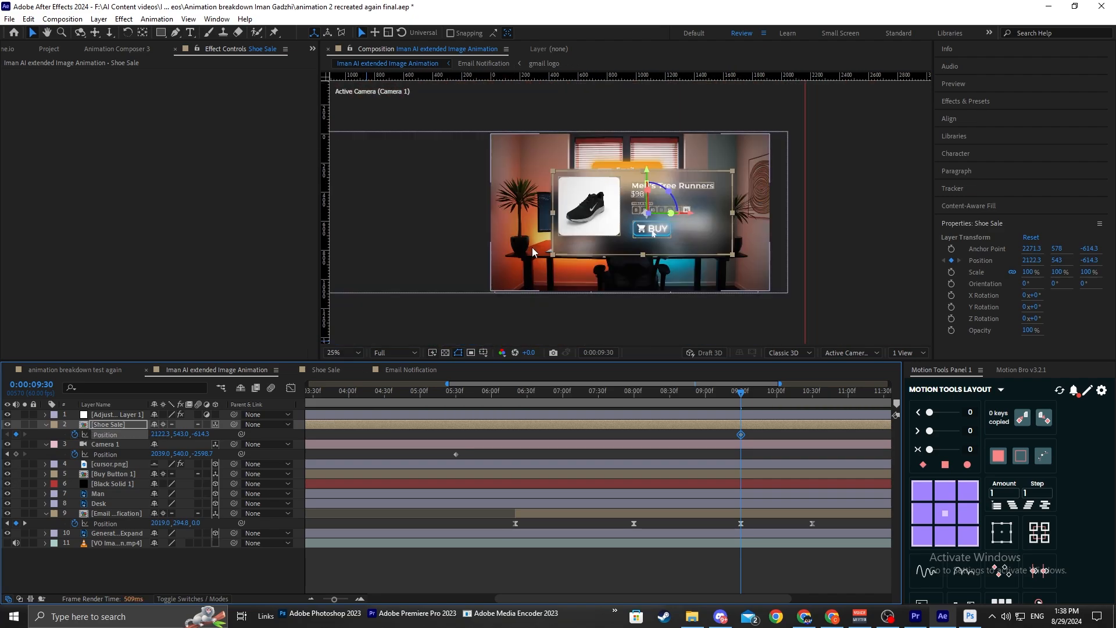
left_click_drag(168, 434, 162, 434)
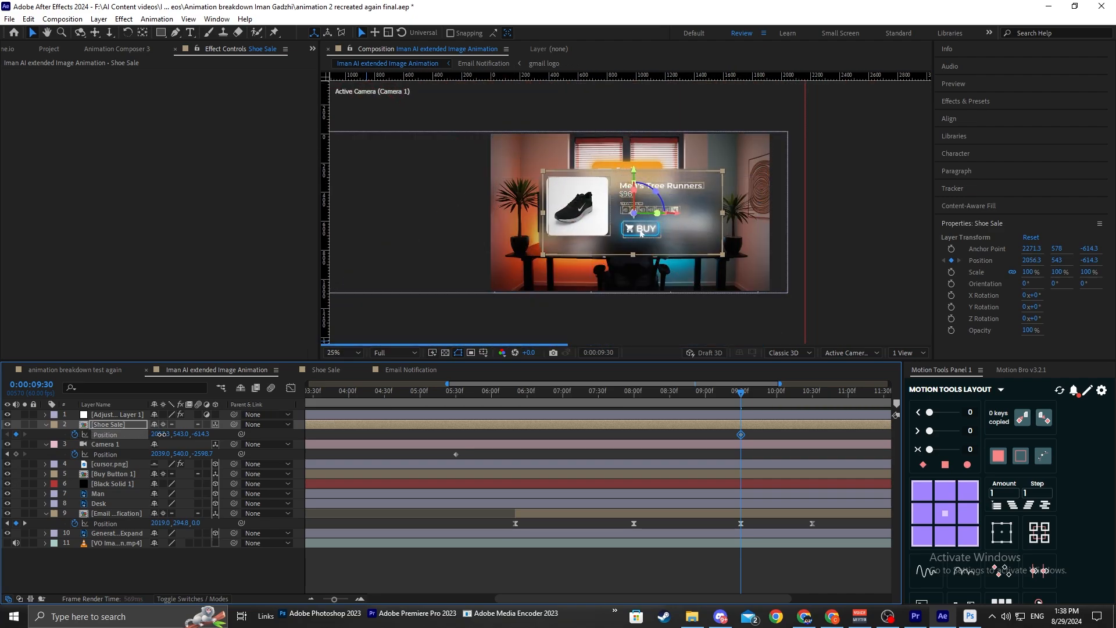
Add a Shoe Sale position keyframe at 11:00 and lower the 9:30 position to Y 1386, below the frame.
key("space")
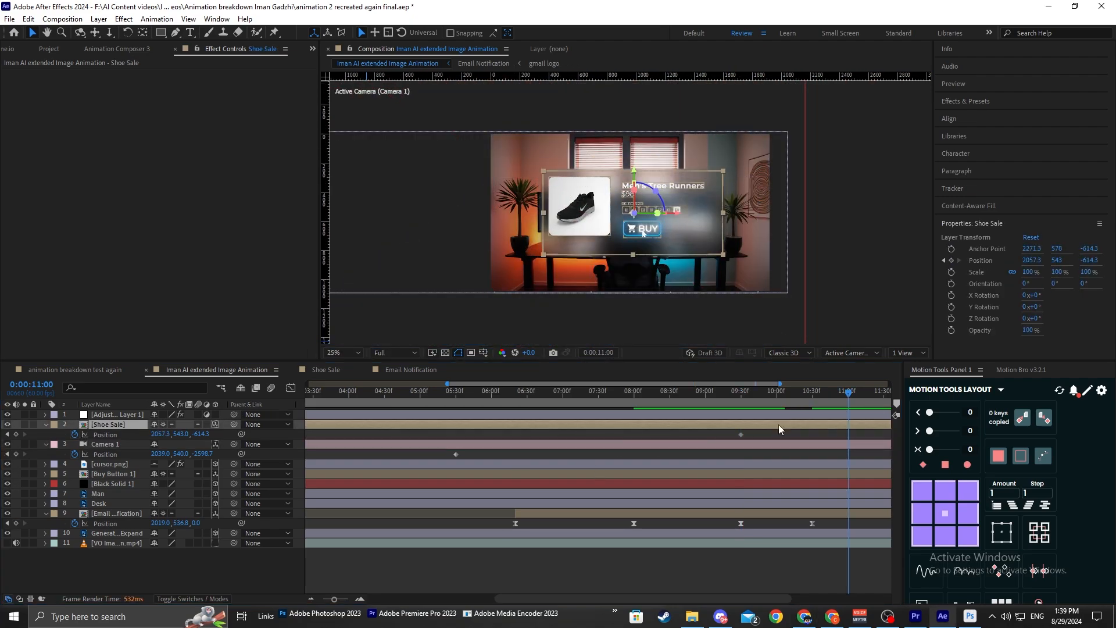
left_click(8, 436)
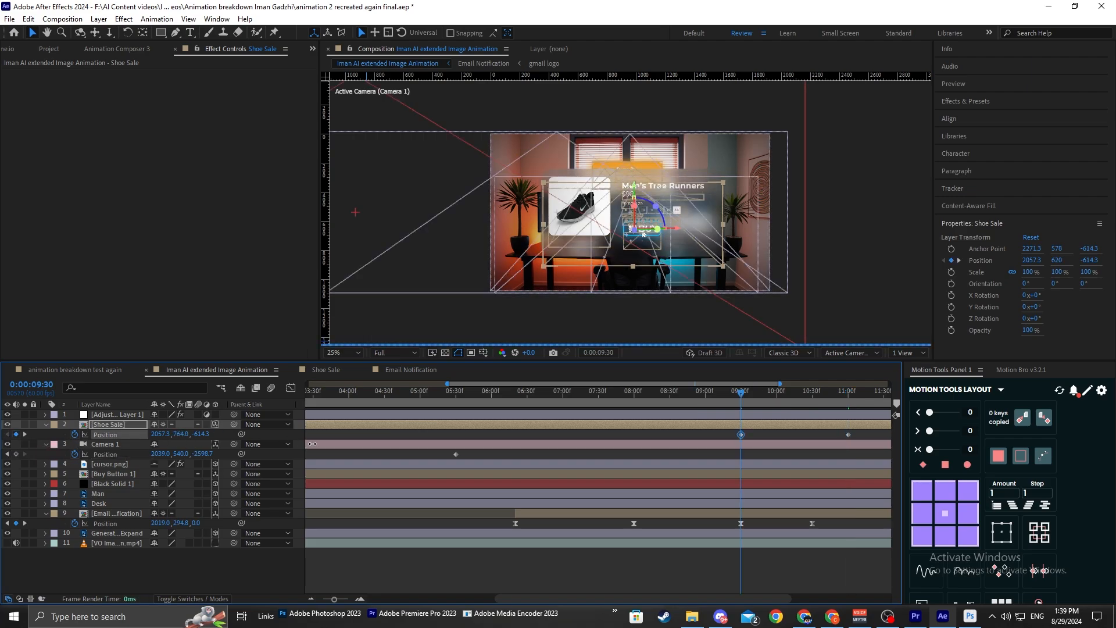
left_click_drag(628, 471, 637, 471)
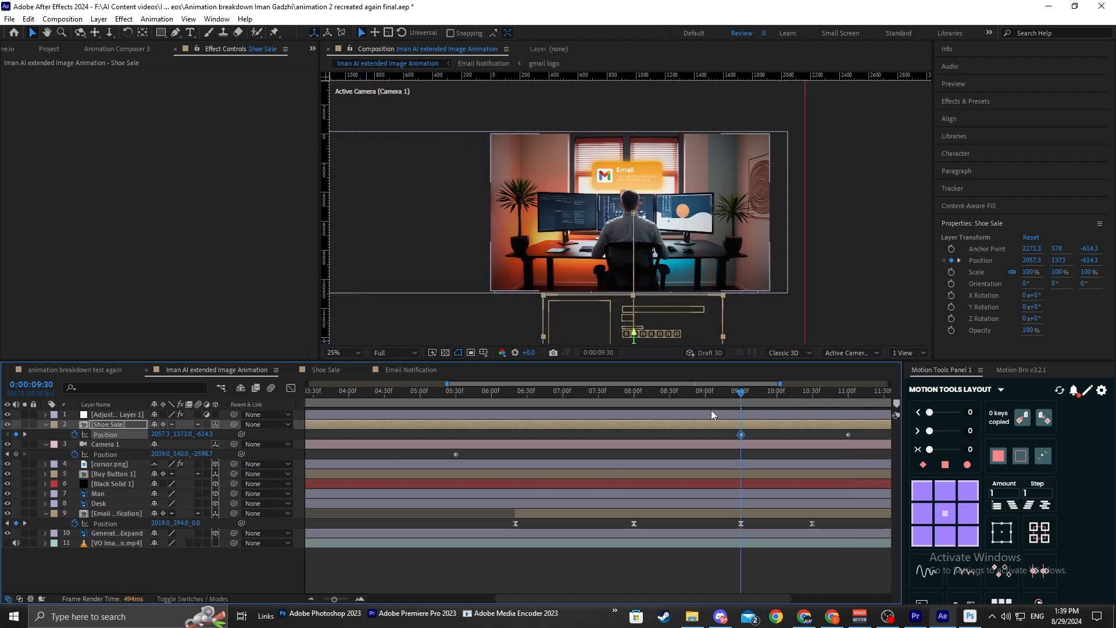
Apply Easy Ease to the two Shoe Sale position keyframes and shape the speed graph into a steep early peak with a long slowdown.
left_click_drag(864, 432, 718, 448)
key("F9")
left_click(291, 388)
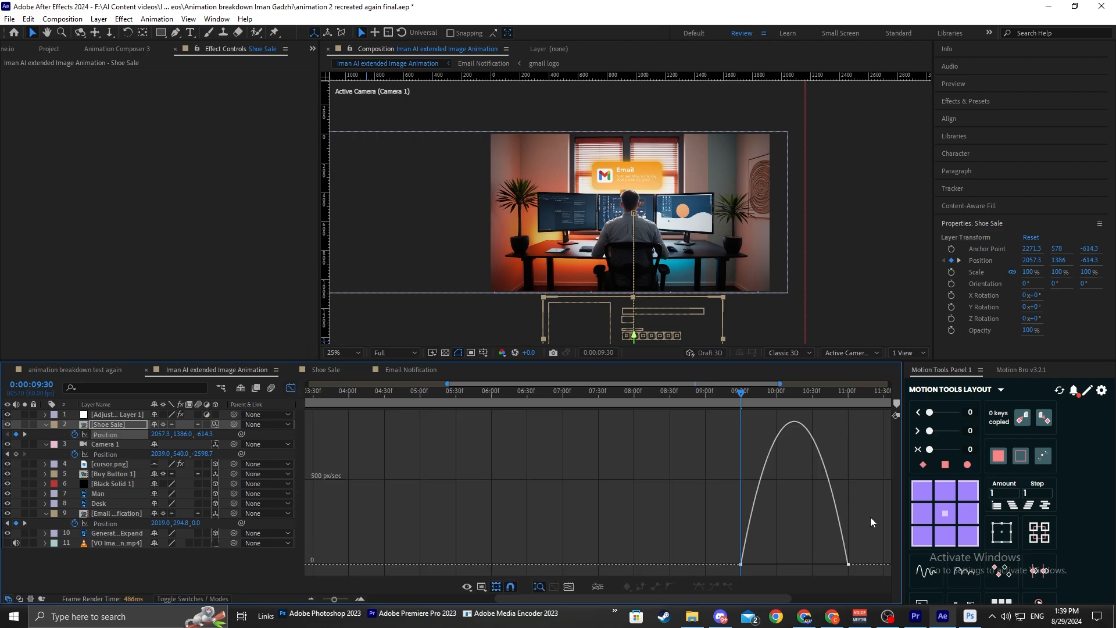
left_click_drag(870, 516, 746, 563)
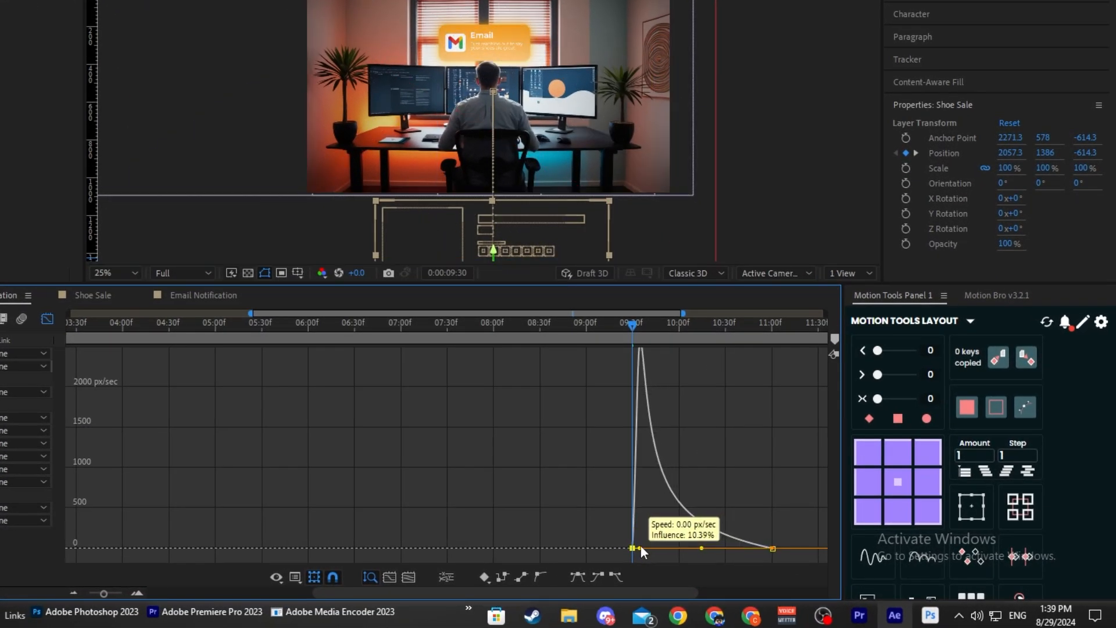
left_click_drag(641, 546, 639, 544)
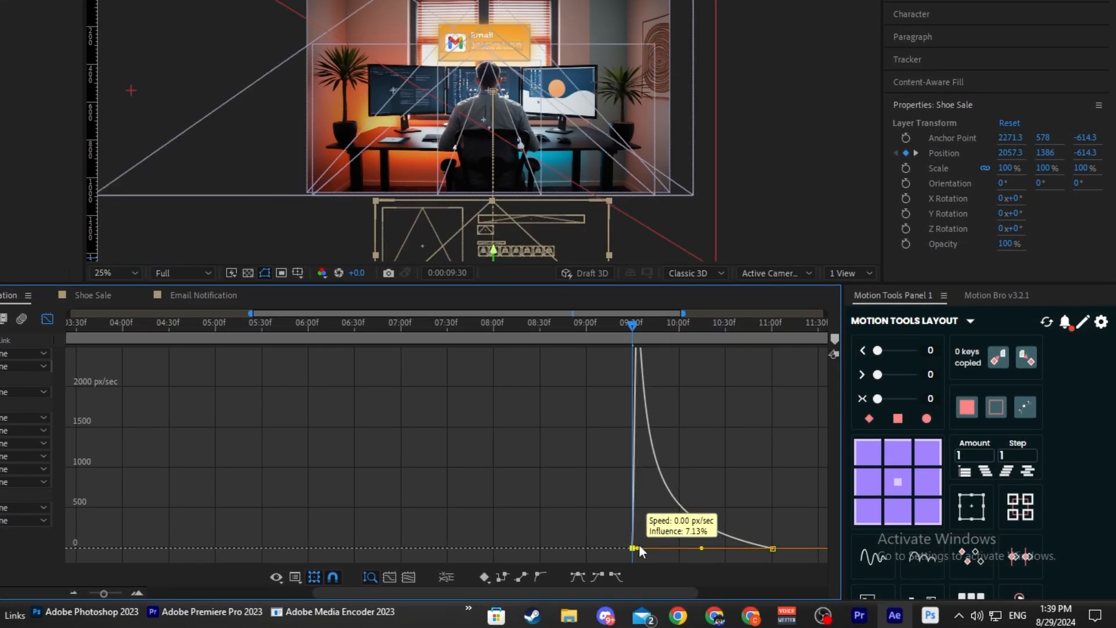
left_click(706, 473)
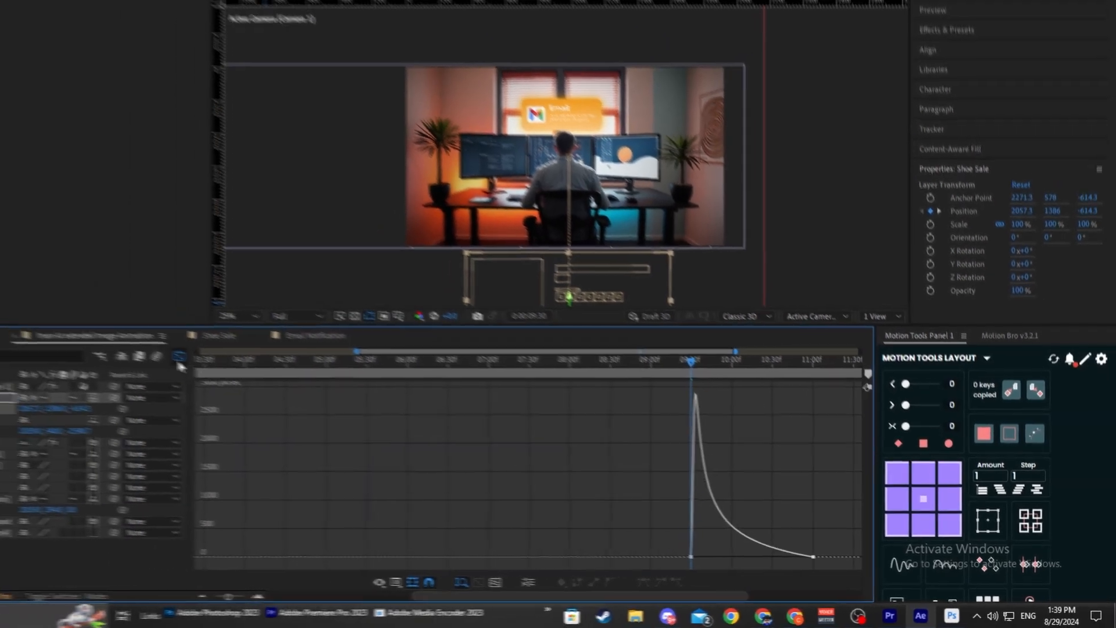
Preview the Shoe Sale card's entrance and move its final position keyframe to 12:00.
left_click(179, 357)
left_click_drag(735, 351, 859, 351)
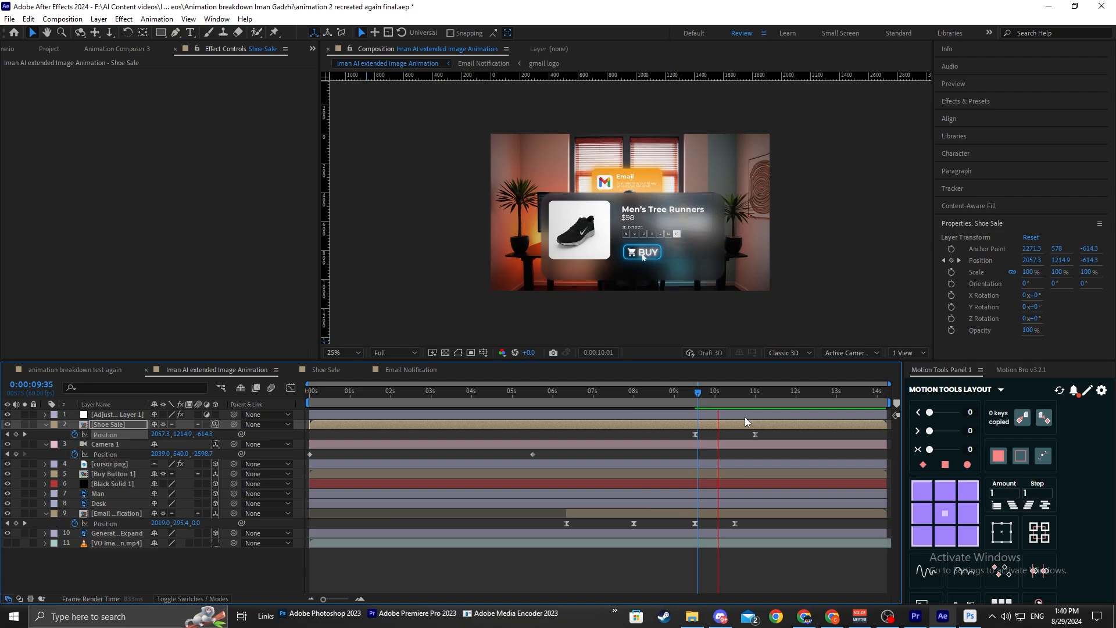
key("space")
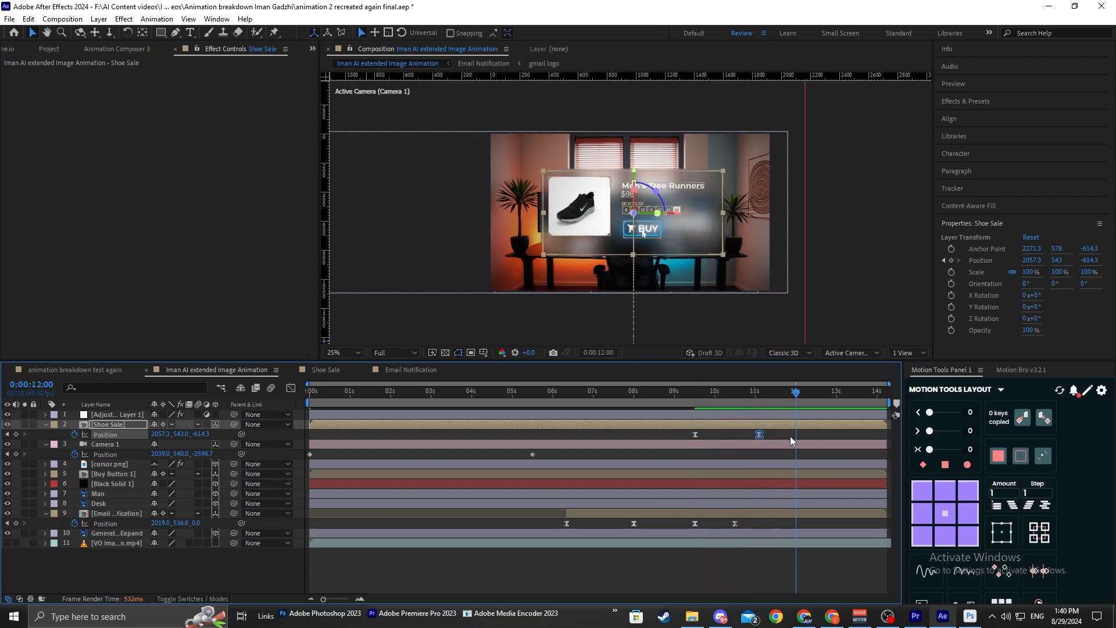
Open the Shoe Sale composition and its nested Buy Button Shoe composition to reach the cursor.png layer.
left_click(116, 463)
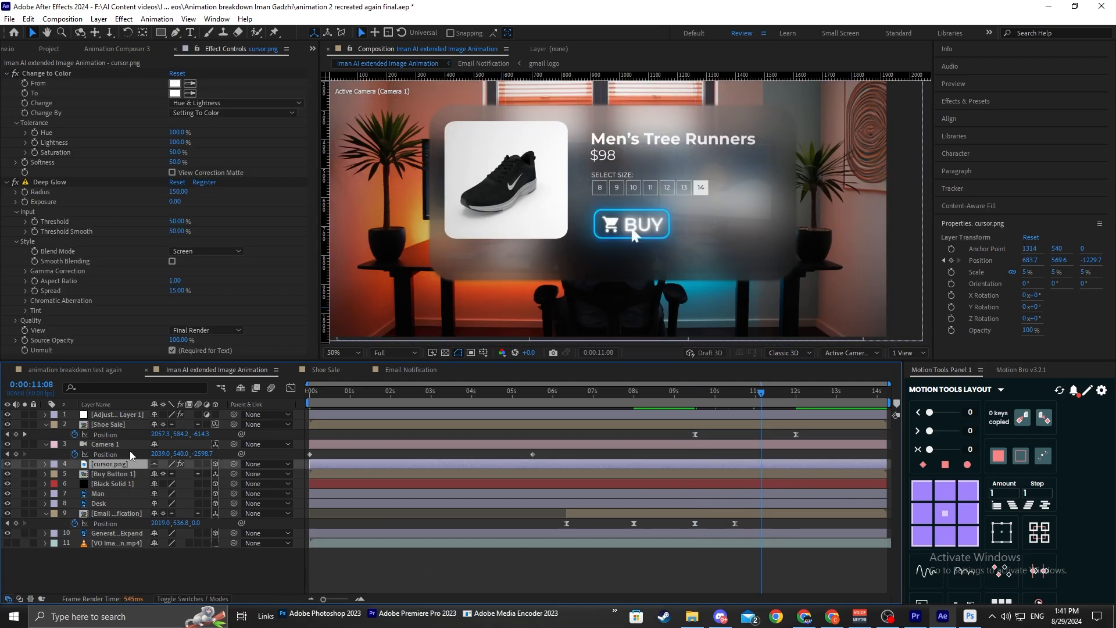
key("ctrl+Up")
key("ctrl+Up")
key("ctrl+Up")
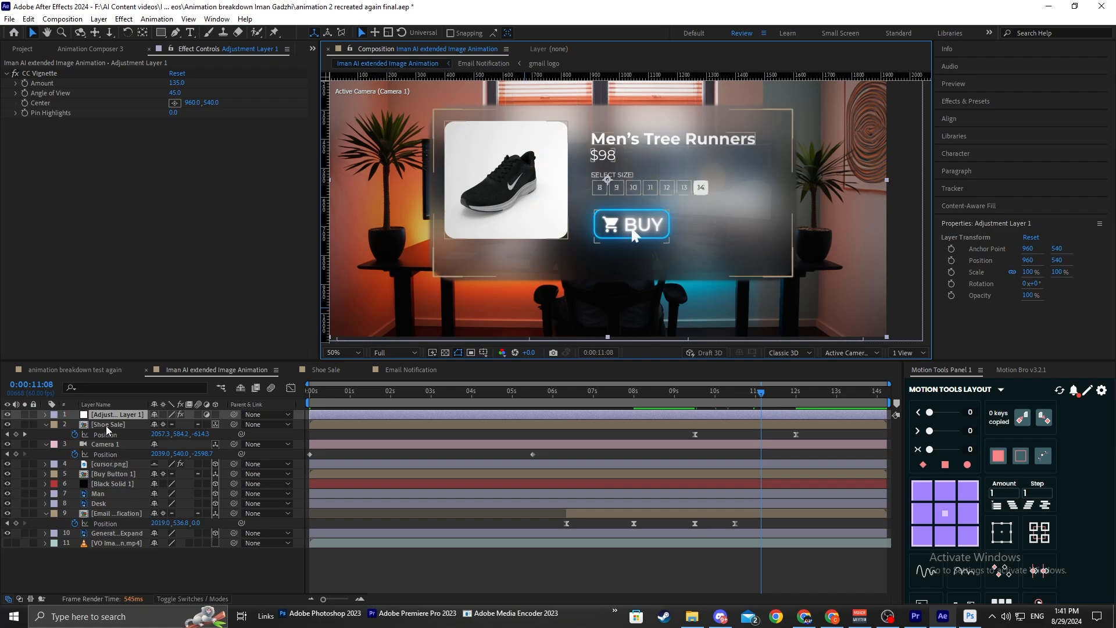
double_click(107, 424)
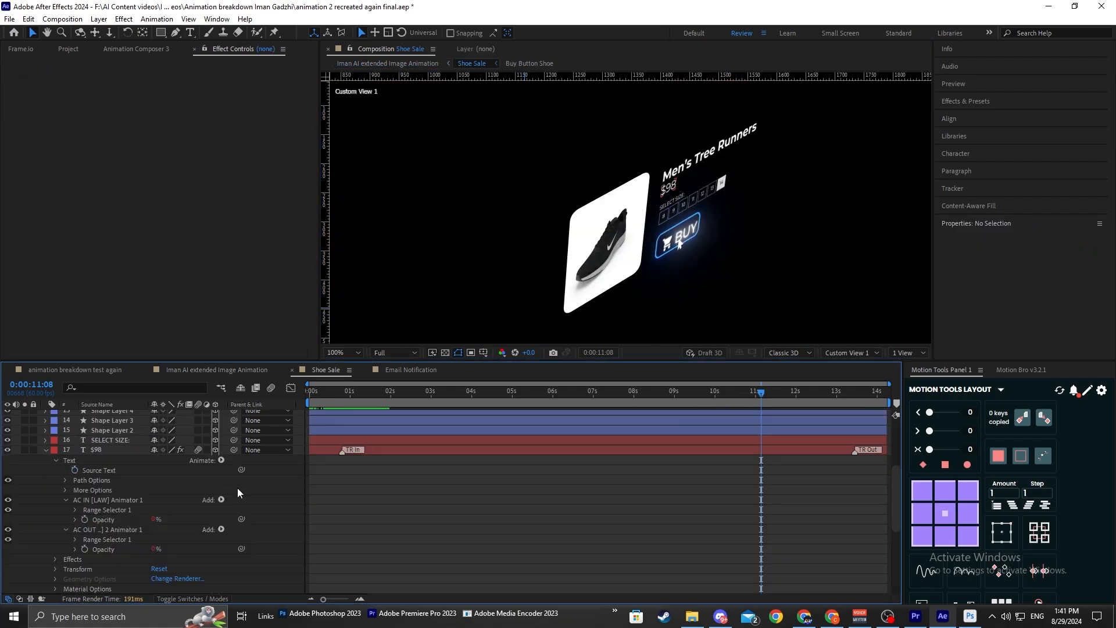
left_click(45, 450)
scroll(68, 495, "up", 3)
double_click(107, 417)
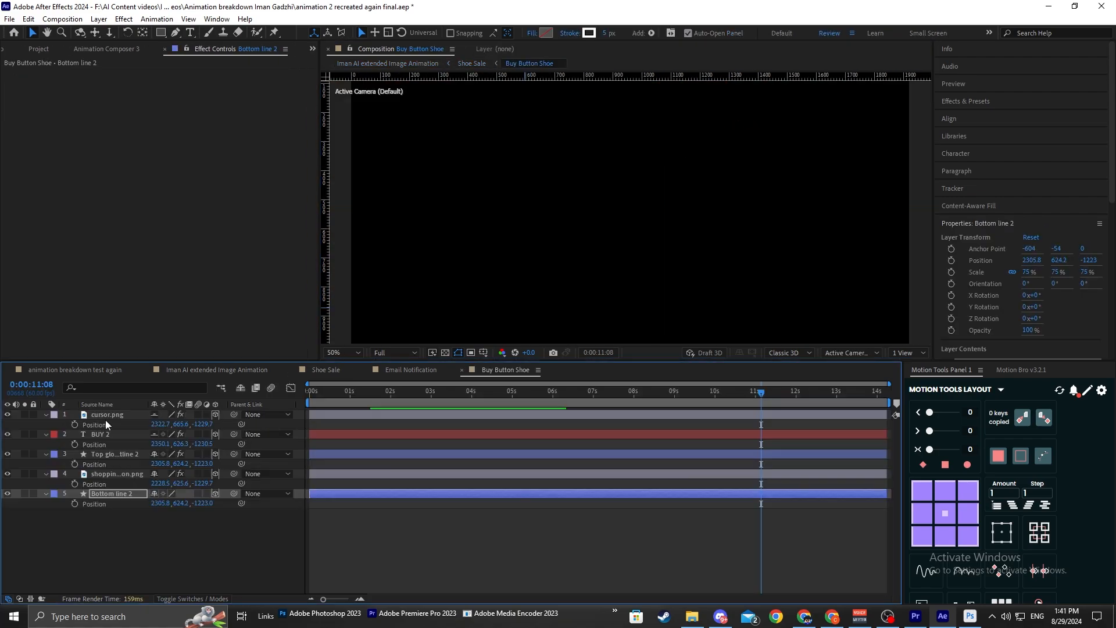
Move the cursor.png layer from Buy Button Shoe into the Iman AI extended Image Animation composition, directly above Shoe Sale.
left_click(256, 371)
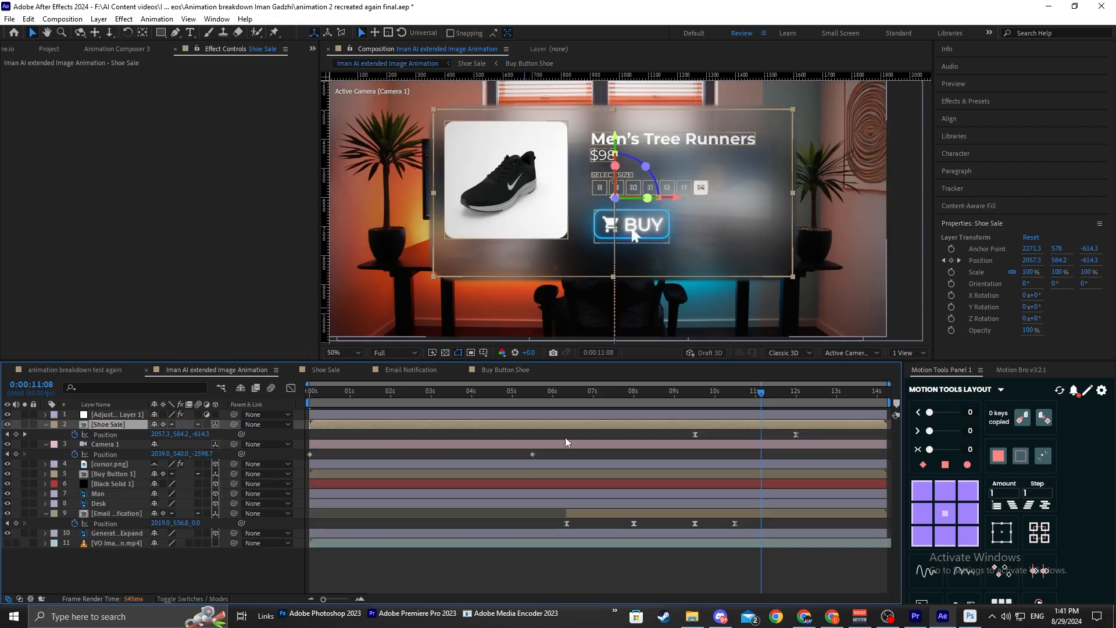
left_click(498, 372)
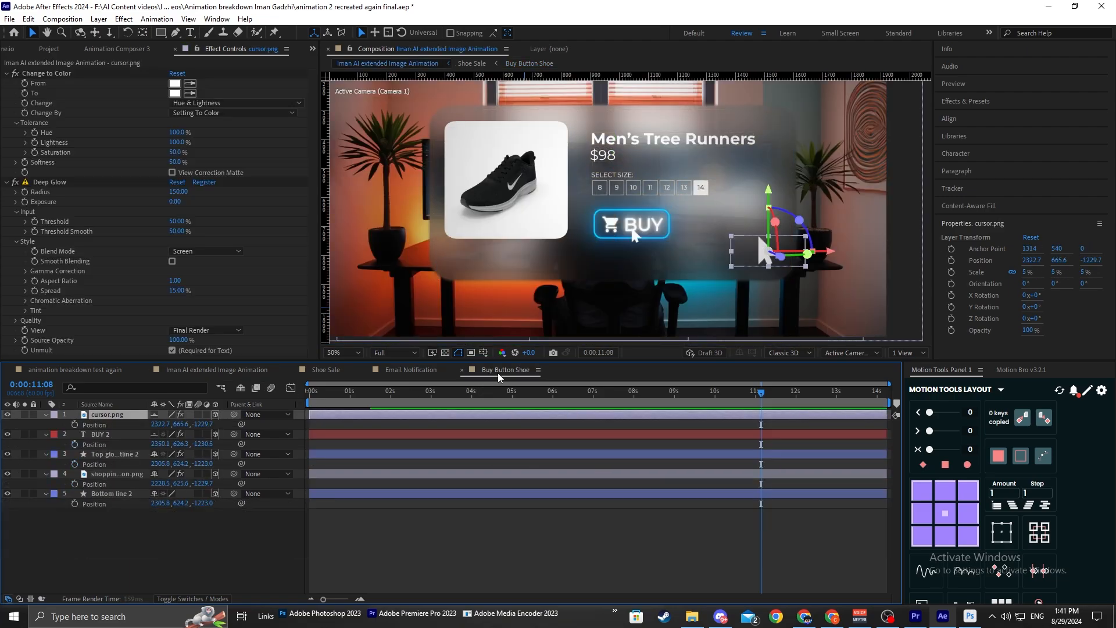
left_click(233, 369)
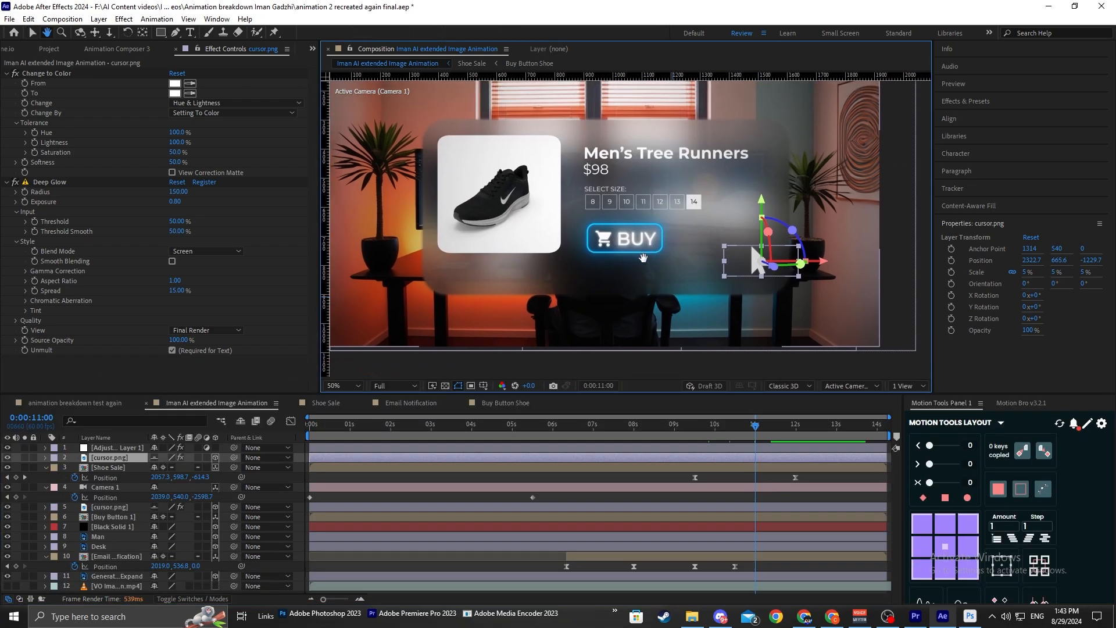
Using Custom View 1, move the cursor.png layer along Z to -58.8, towards the shoe card.
left_click(851, 386)
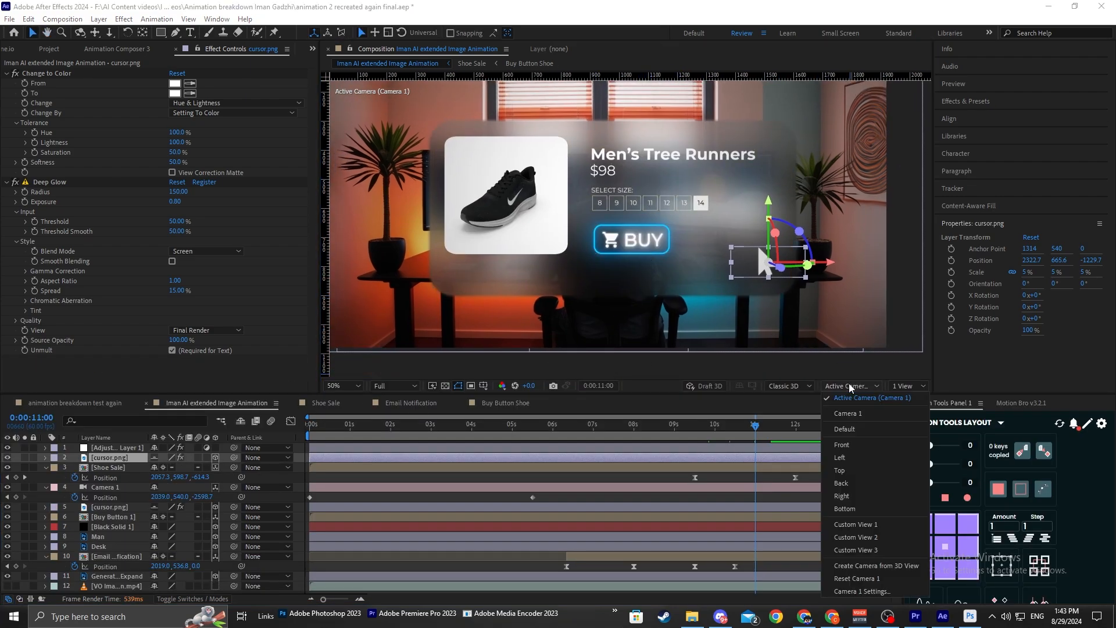
left_click(856, 525)
left_click_drag(782, 254, 563, 295)
left_click_drag(651, 281, 596, 258)
scroll(710, 259, "down", 2)
scroll(676, 267, "up", 2)
left_click_drag(684, 247, 518, 196)
scroll(555, 228, "up", 1)
left_click_drag(556, 228, 645, 273)
scroll(645, 279, "down", 3)
scroll(616, 287, "up", 6)
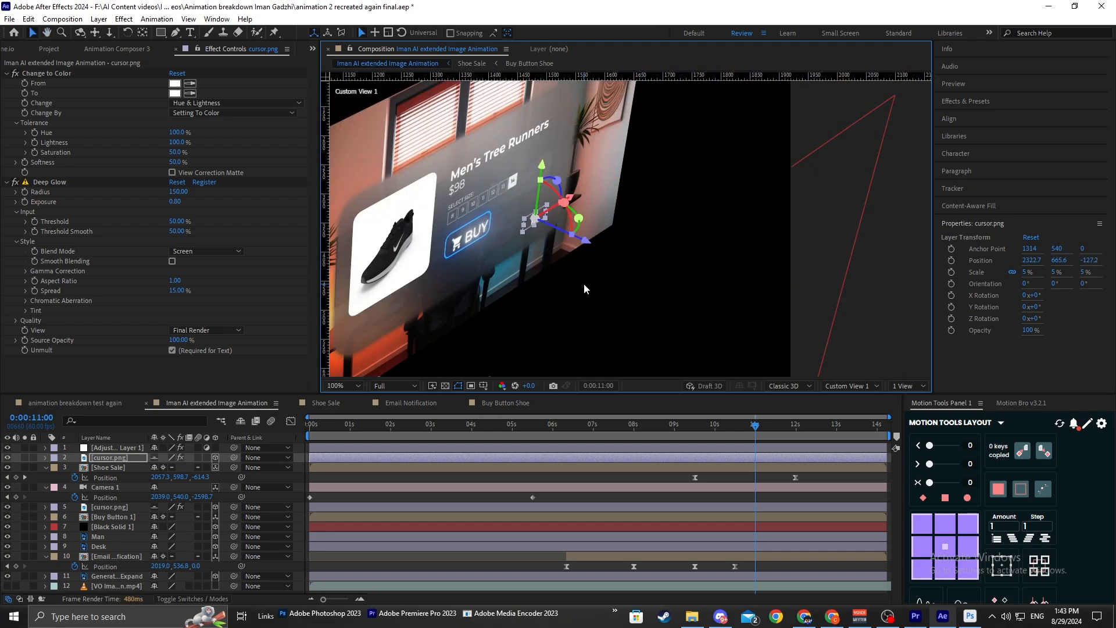
left_click_drag(559, 200, 574, 221)
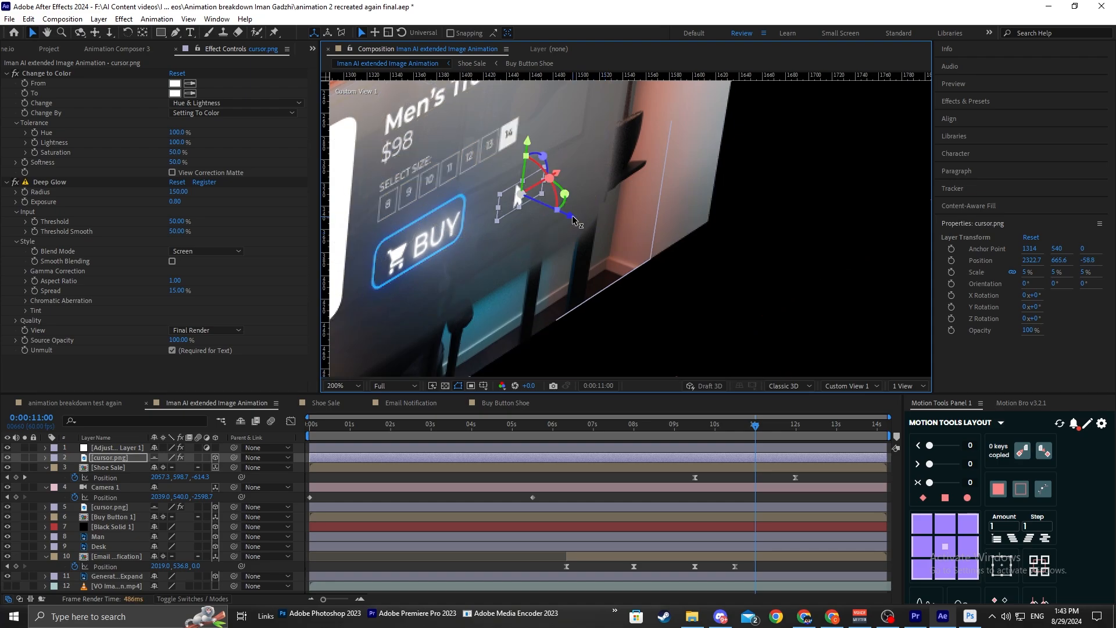
Return the composition view to Active Camera, fit the frame and deselect the cursor layer to check its placement.
left_click(844, 386)
left_click(842, 398)
scroll(652, 288, "down", 4)
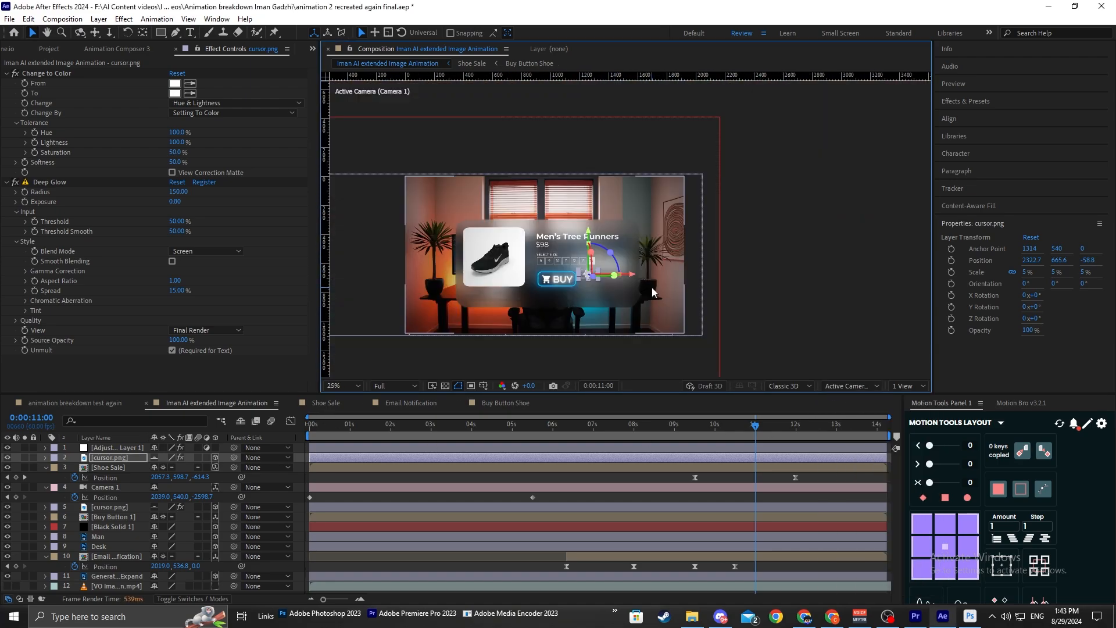
scroll(651, 287, "up", 3)
left_click_drag(541, 349, 722, 219)
key("shift+slash")
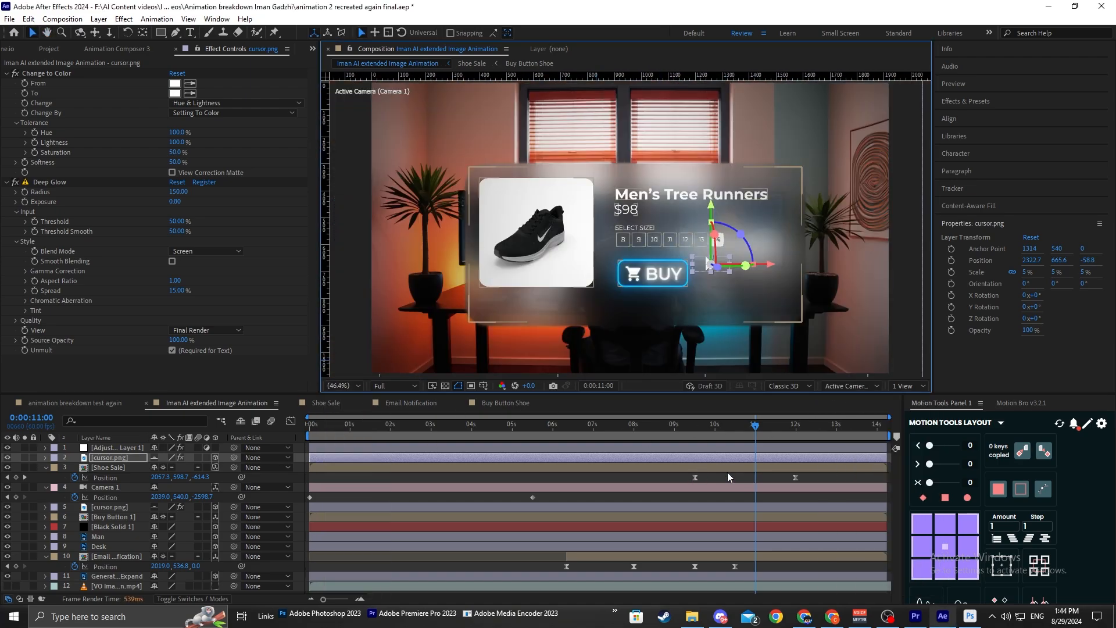
left_click(728, 473)
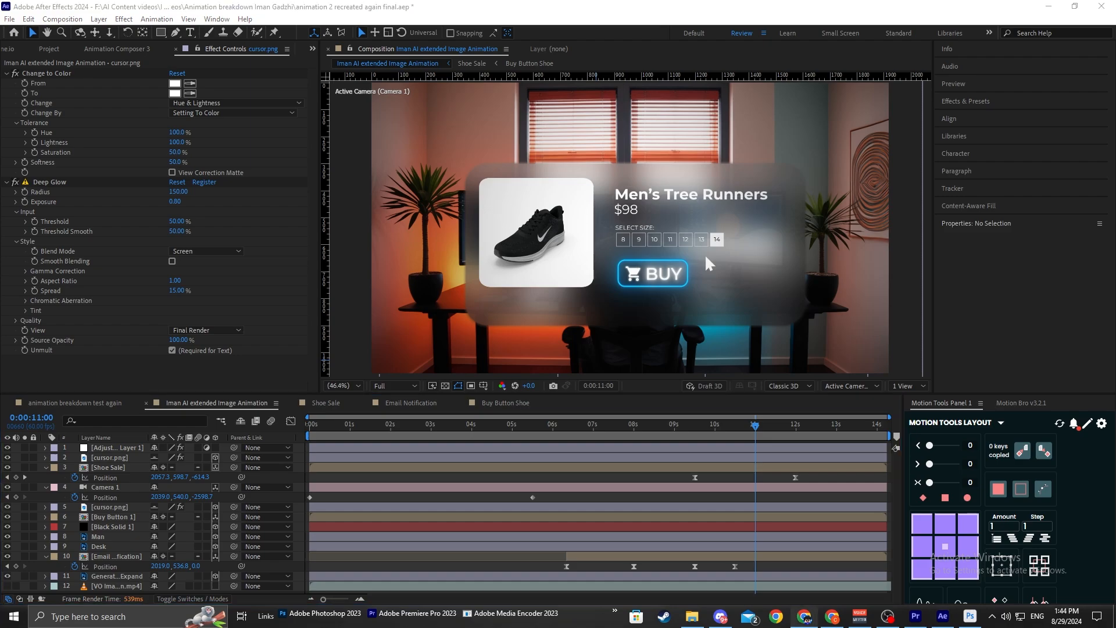
Show the cursor.png layer's Position and add a keyframe at 11:00.
left_click(110, 458)
key("p")
left_click(74, 468)
scroll(726, 334, "up", 1)
left_click_drag(726, 334, 703, 353)
scroll(665, 272, "up", 1)
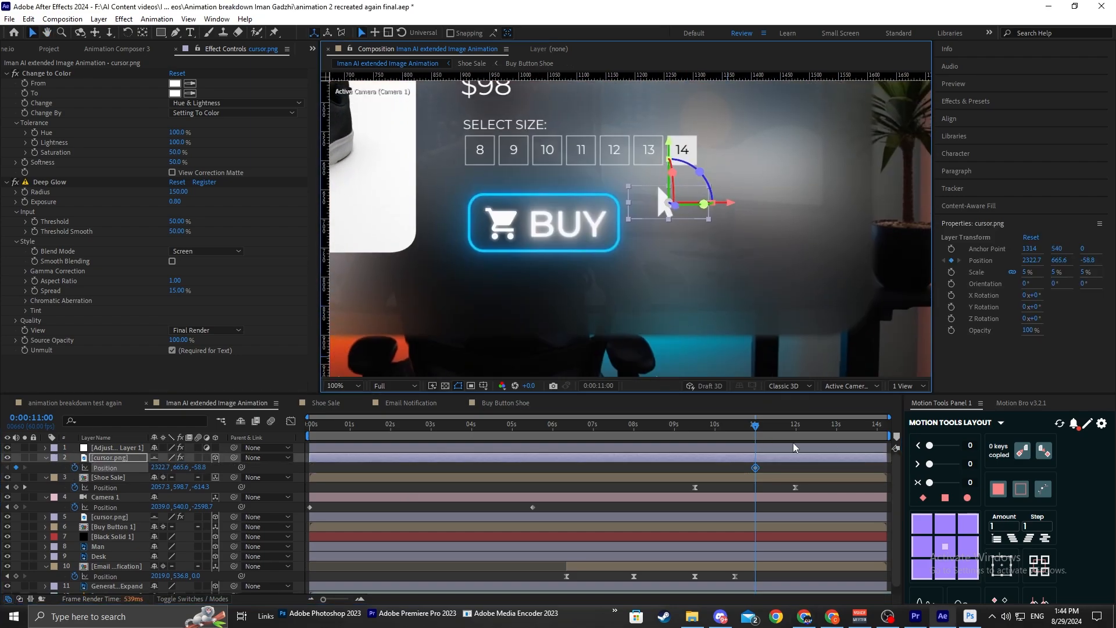
Place the cursor over BUY at 12:15 (X 2142.7, Y 684.6) and start it below the button at 11:00 (X 2358.9, Y 936.1).
left_click_drag(796, 428, 805, 429)
left_click_drag(650, 215, 554, 227)
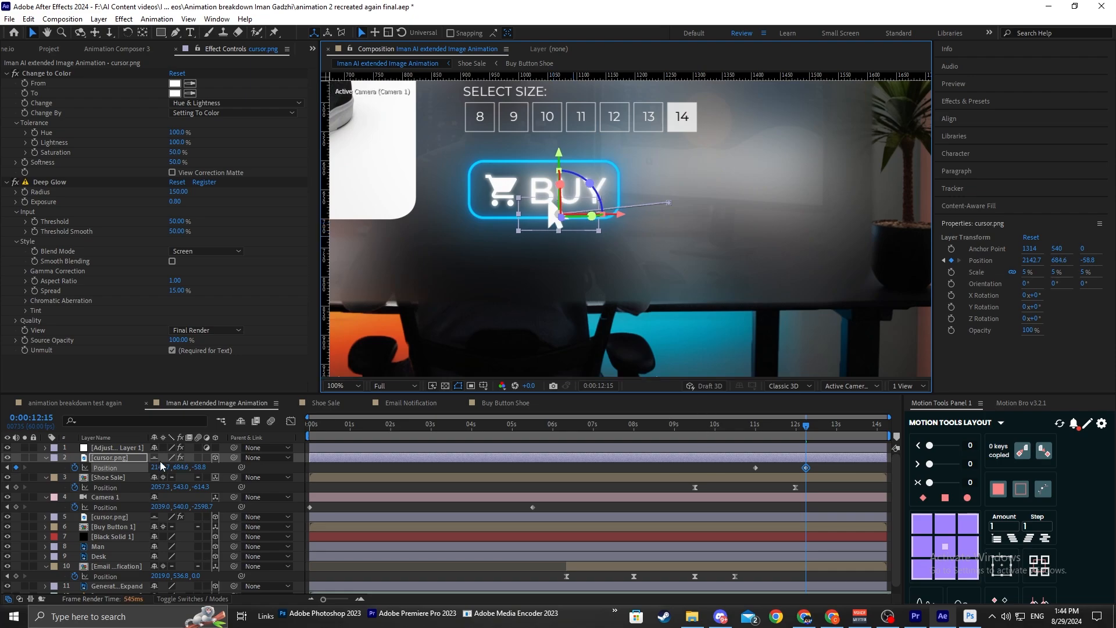
left_click(9, 468)
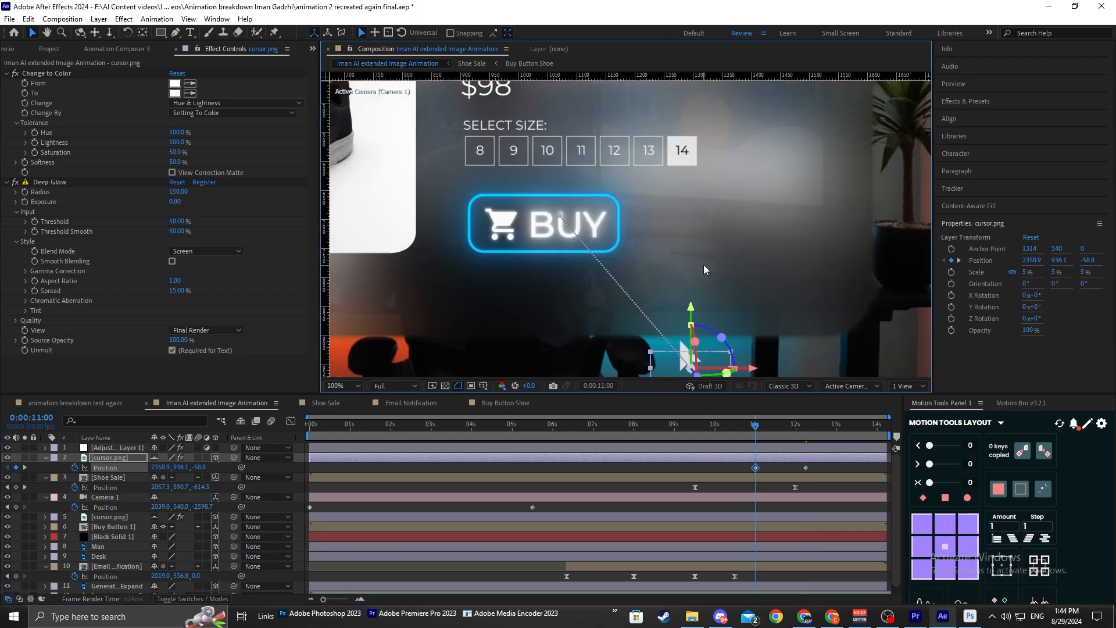
Keyframe the cursor's Opacity to fade from 0% at 11:00 to 100% at 11:30.
key("t")
left_click(76, 469)
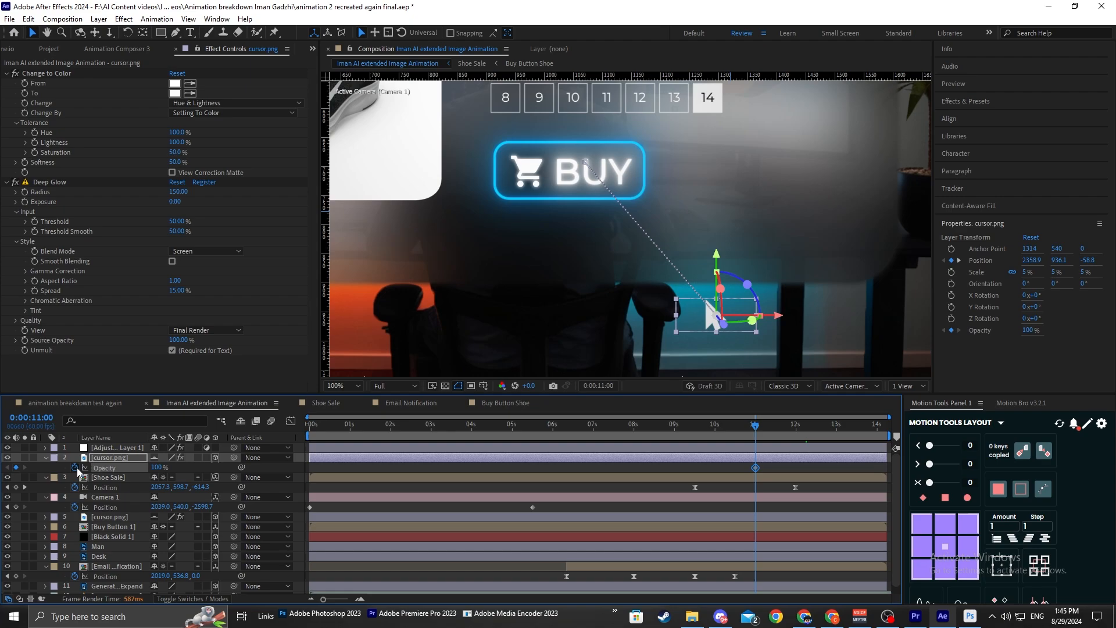
key("u")
left_click_drag(756, 429, 776, 430)
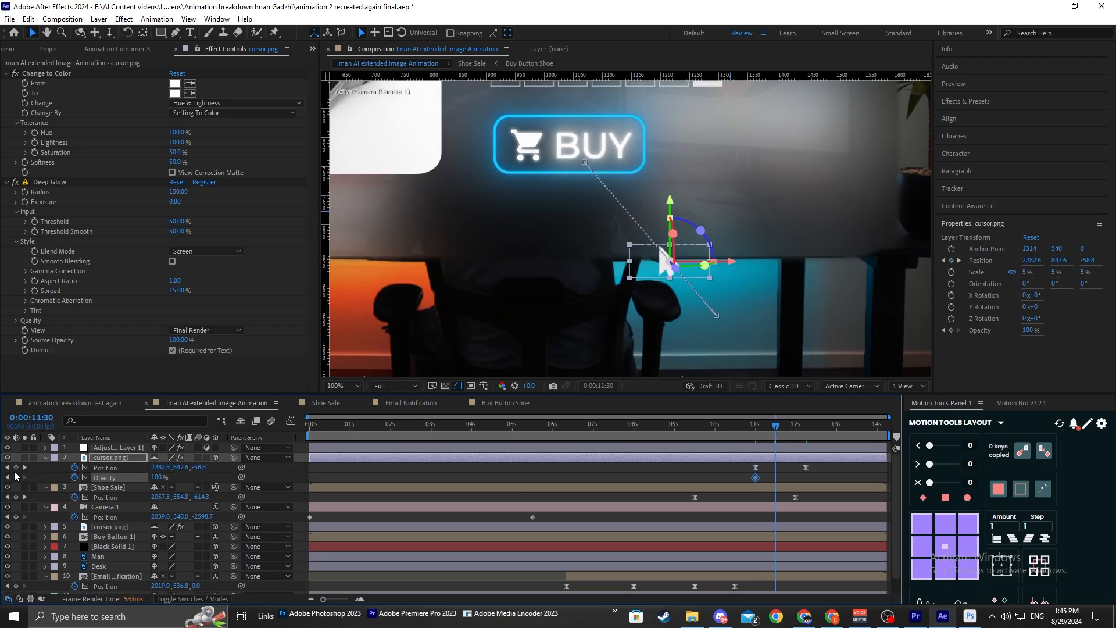
left_click(16, 477)
left_click(7, 478)
left_click(157, 477)
type("0")
key("Return")
Lengthen the ease handles of both cursor Position keyframes in the speed graph to sharpen the peak.
left_click_drag(812, 464, 750, 472)
left_click(291, 421)
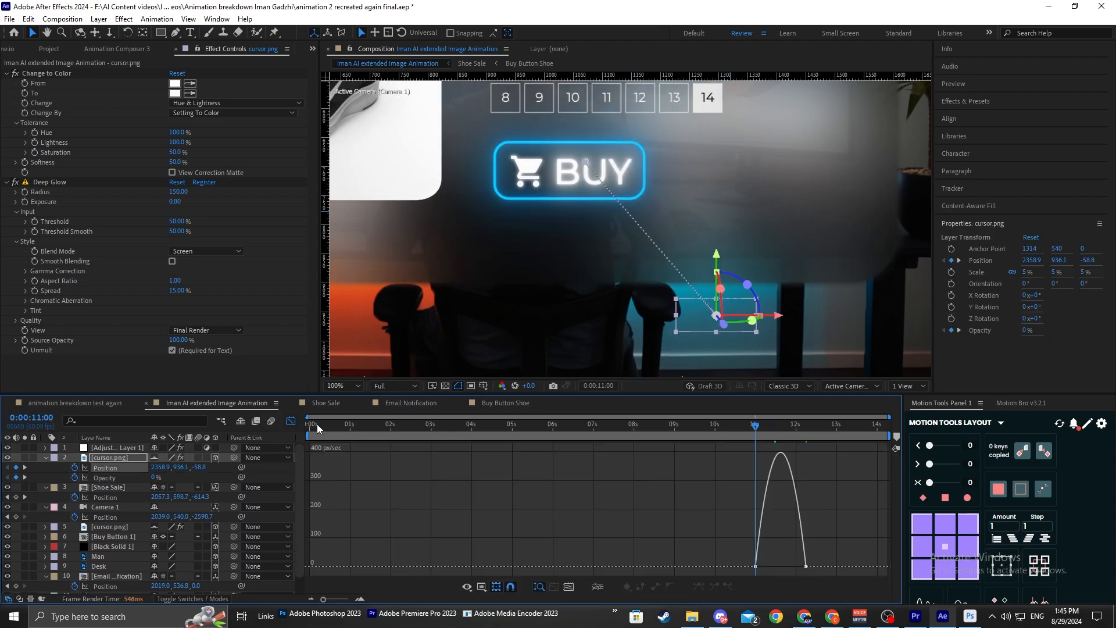
left_click_drag(763, 567, 776, 567)
left_click_drag(797, 567, 788, 568)
left_click(291, 420)
Shape the cursor's Opacity speed graph into a steep early peak with a long slowdown.
left_click_drag(739, 474, 782, 481)
left_click(290, 421)
left_click_drag(804, 551, 761, 568)
key("equal")
key("equal")
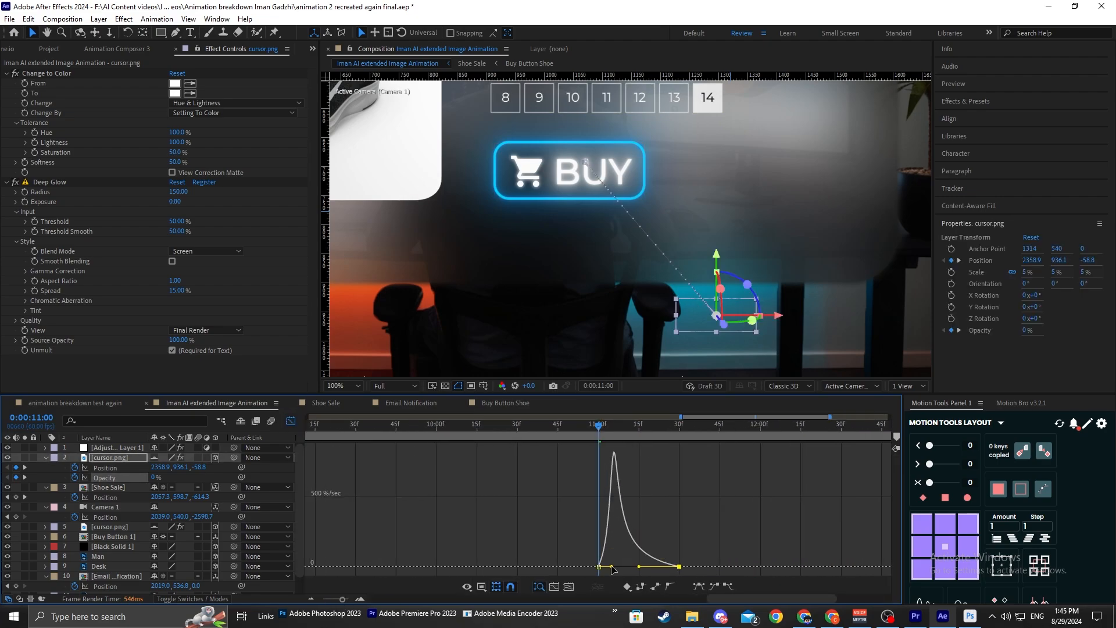
left_click_drag(614, 568, 606, 568)
left_click(291, 421)
Preview the animation and scrub to 9:54 to check the shoe card's text as the card rises.
left_click(729, 469)
key("space")
key("space")
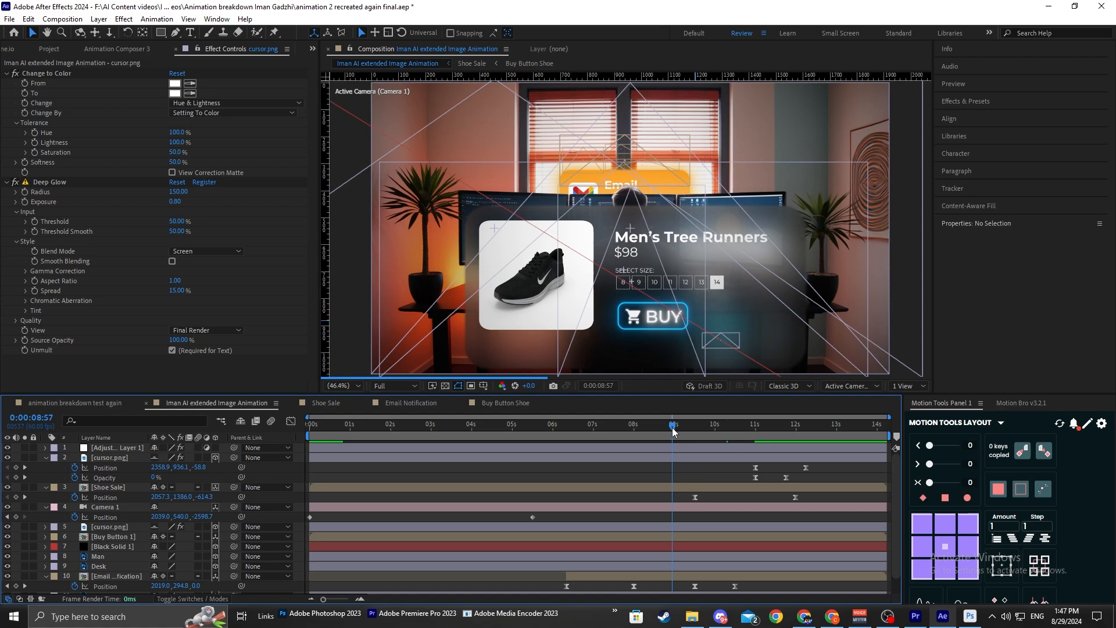
left_click_drag(673, 430, 707, 431)
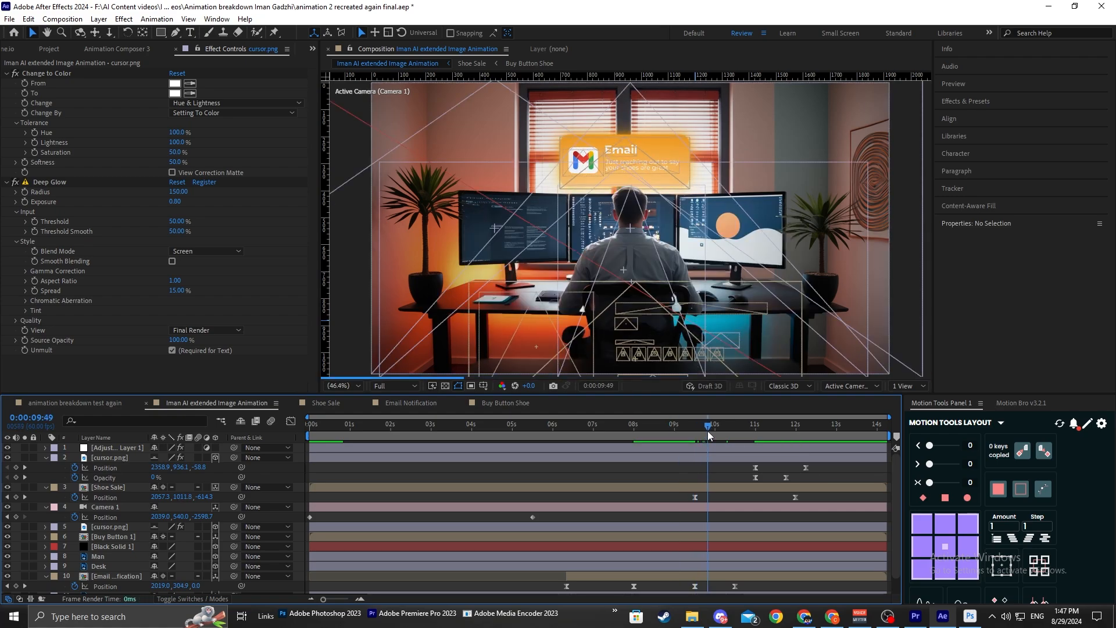
left_click(711, 430)
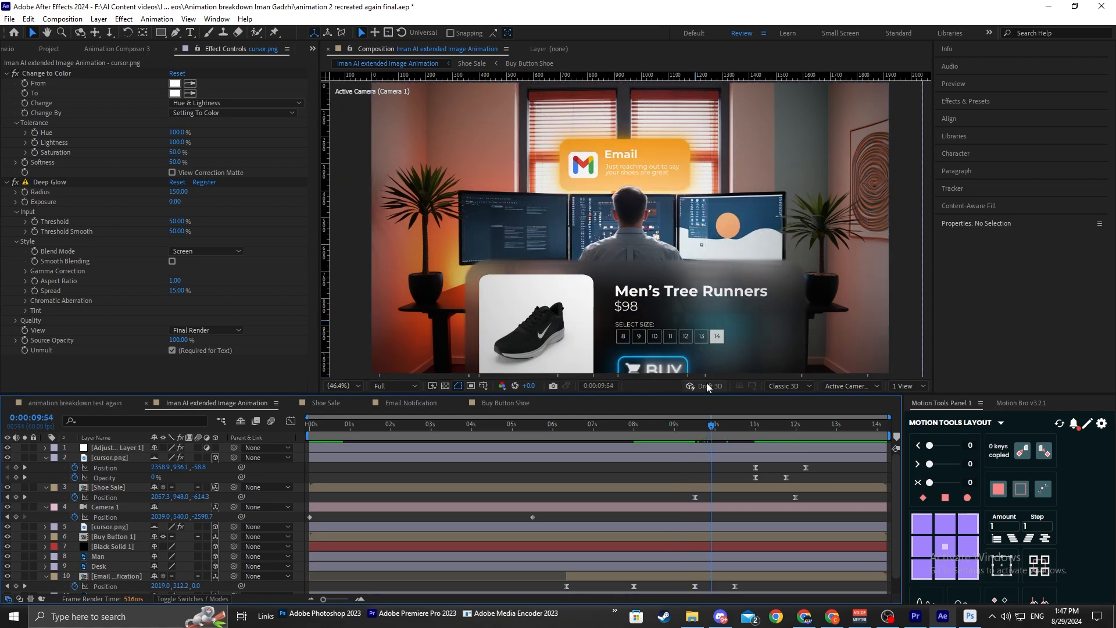
In the Shoe Sale composition, remove the Out text preset from the $98 and Men's Tree Runners layers.
double_click(117, 487)
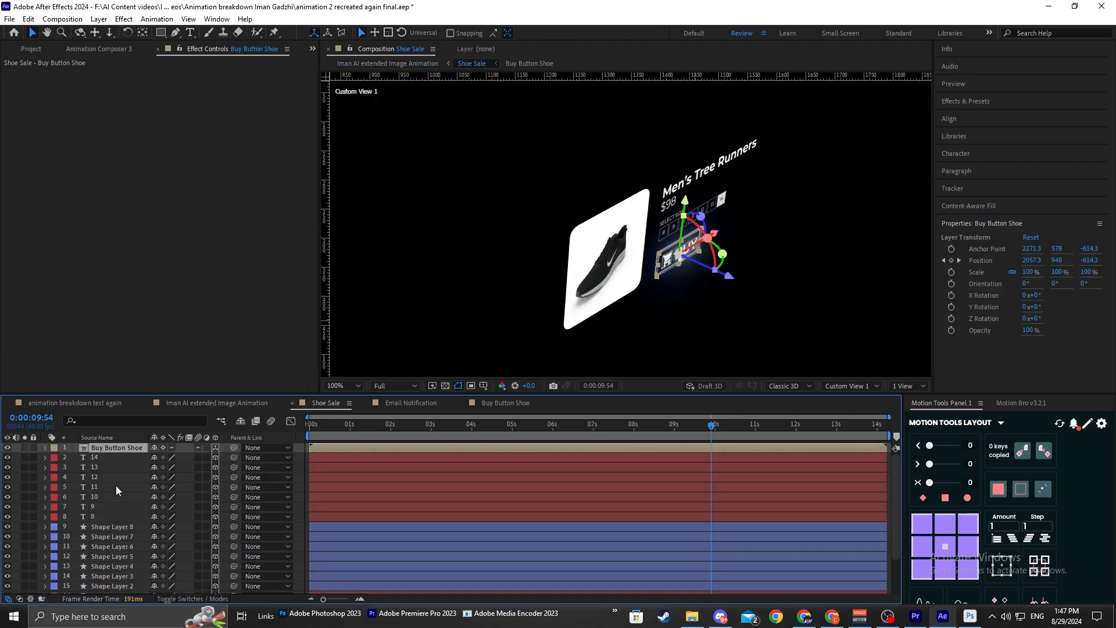
left_click(828, 556)
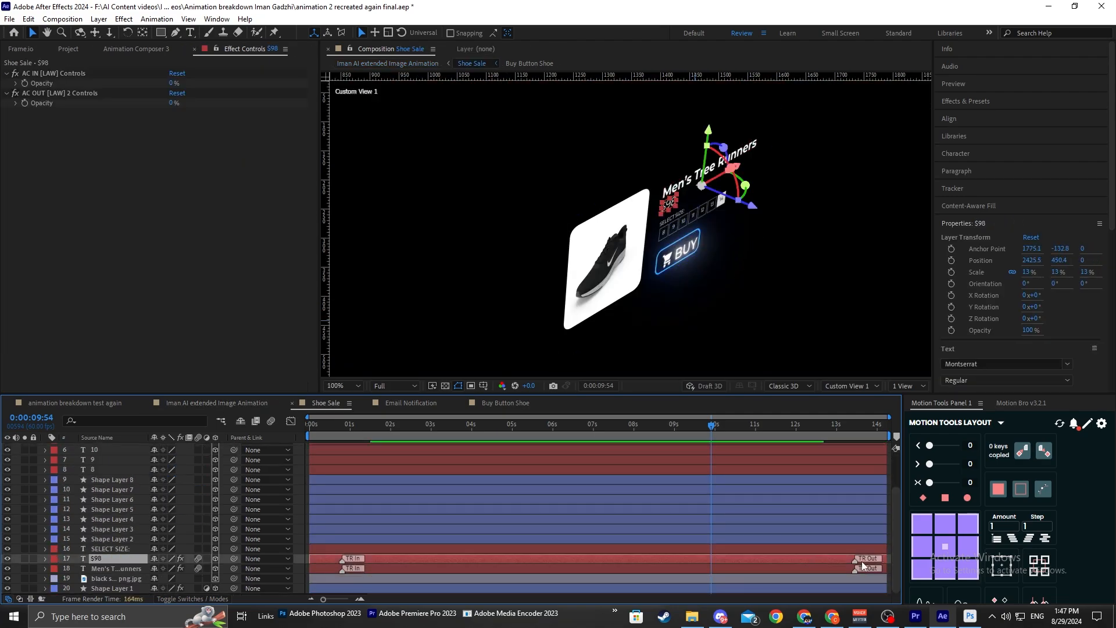
left_click(145, 51)
left_click(256, 223)
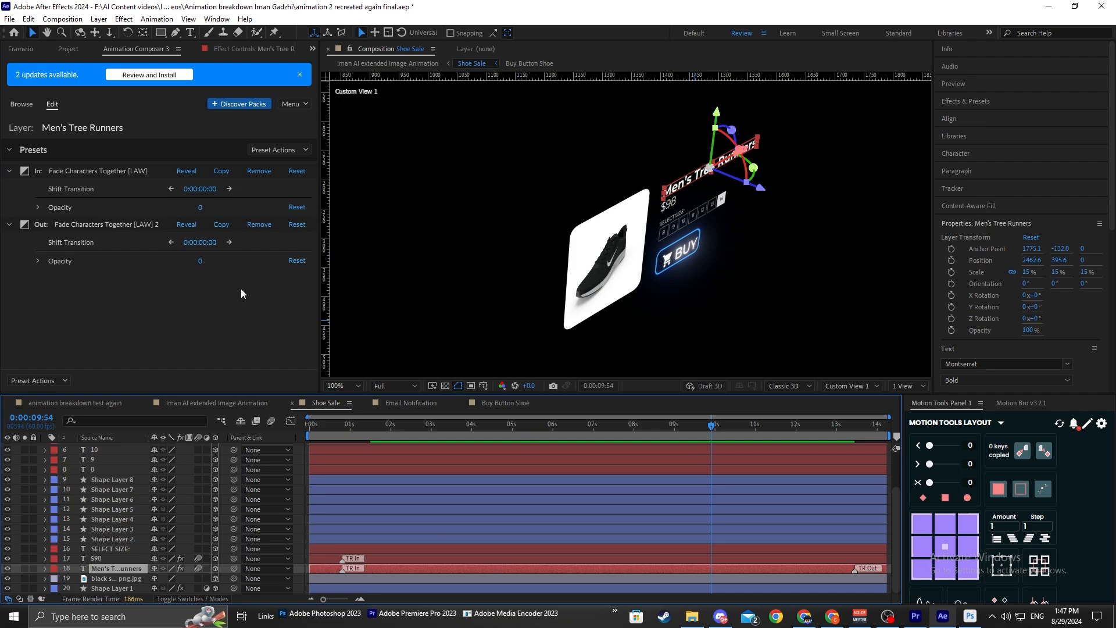
Shift the $98 and Men's Tree Runners layers together so they start at 9:54.
left_click(778, 559, "shift")
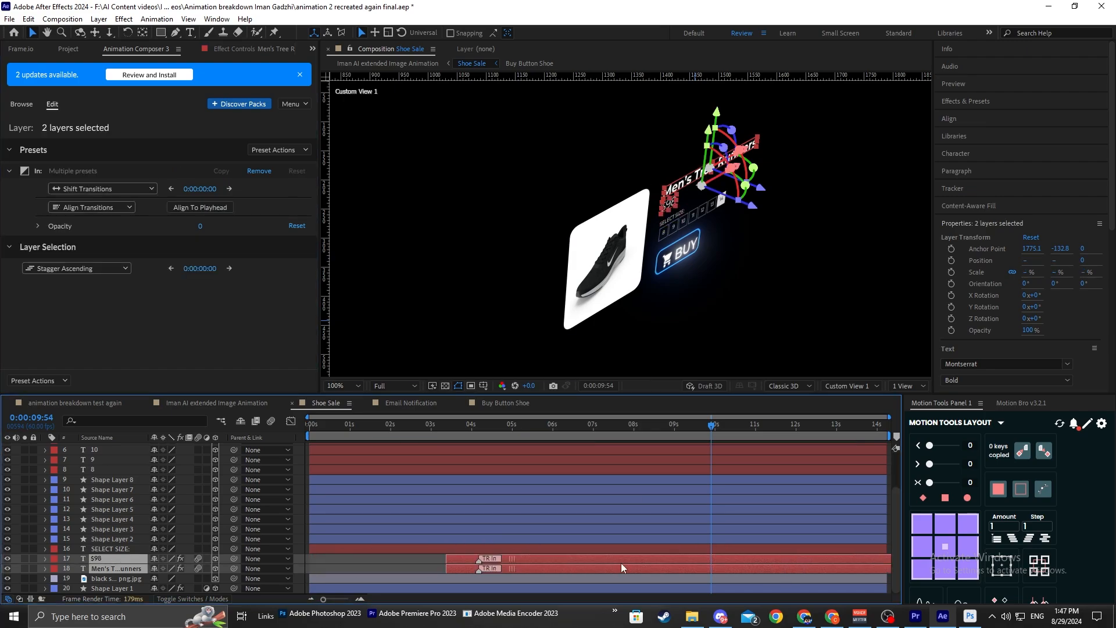
left_click_drag(752, 558, 777, 555)
left_click(682, 560)
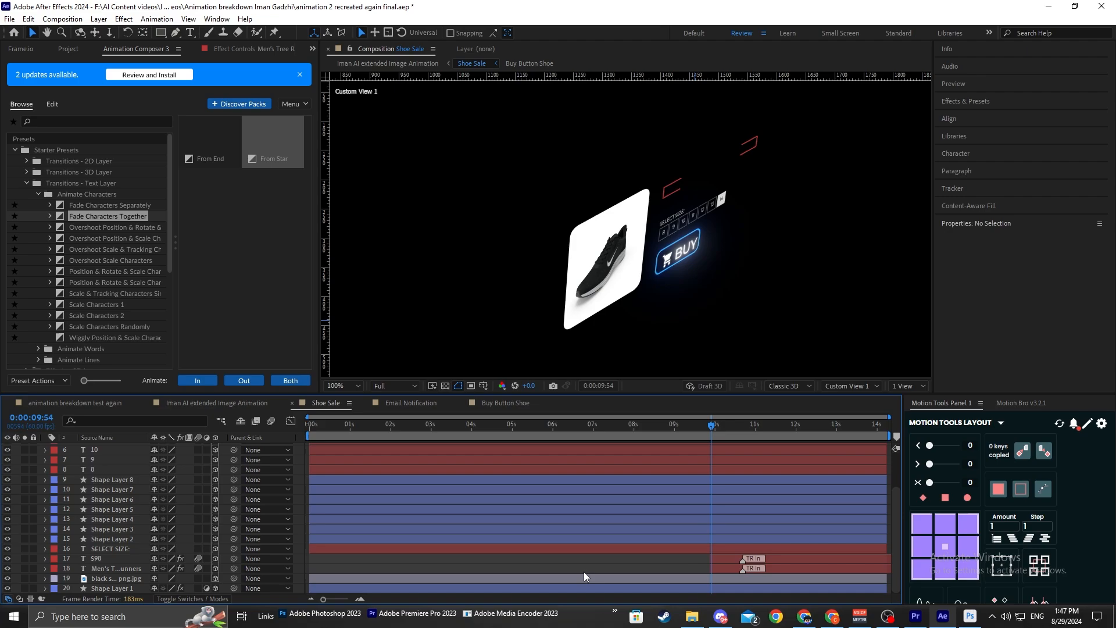
Return to the Iman AI extended Image Animation composition and scrub around 10:16 to check the text fade-in.
left_click(239, 402)
left_click(726, 424)
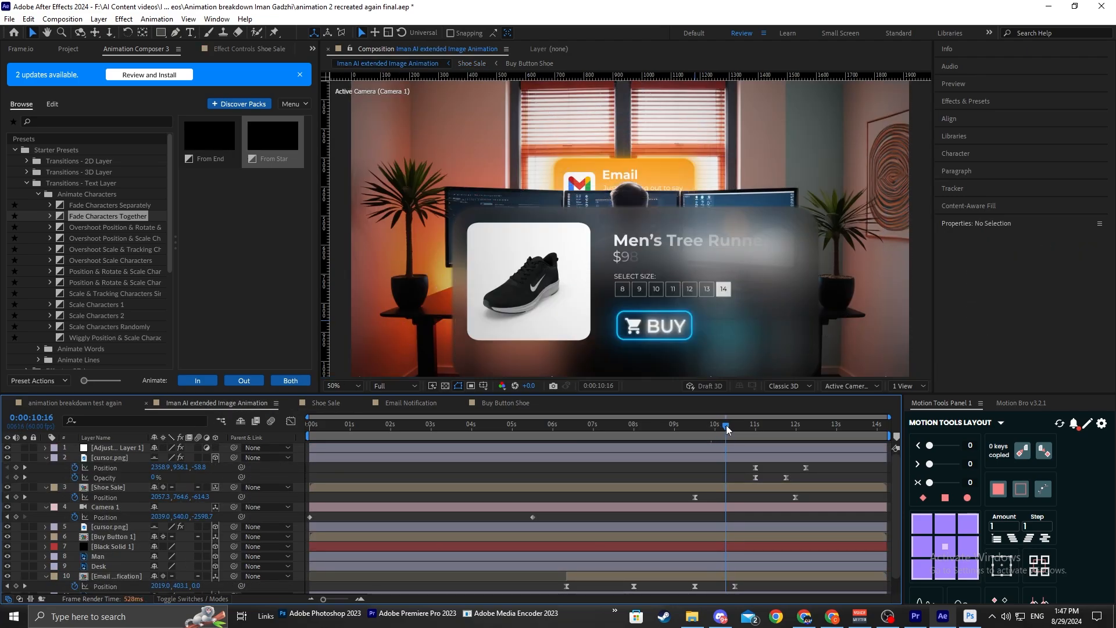
left_click_drag(726, 425, 690, 432)
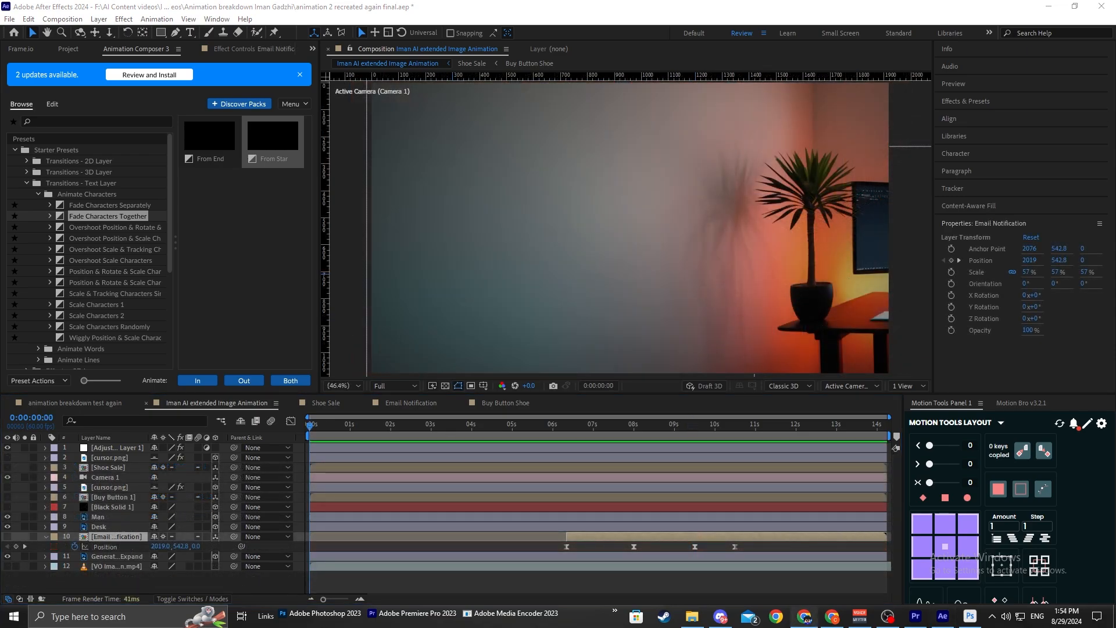
Add Position keyframes to the Man and Desk layers at 0:00 and 6:37, and turn on the Email Notification layer's visibility.
left_click(98, 516)
left_click(99, 527, "shift")
key("p")
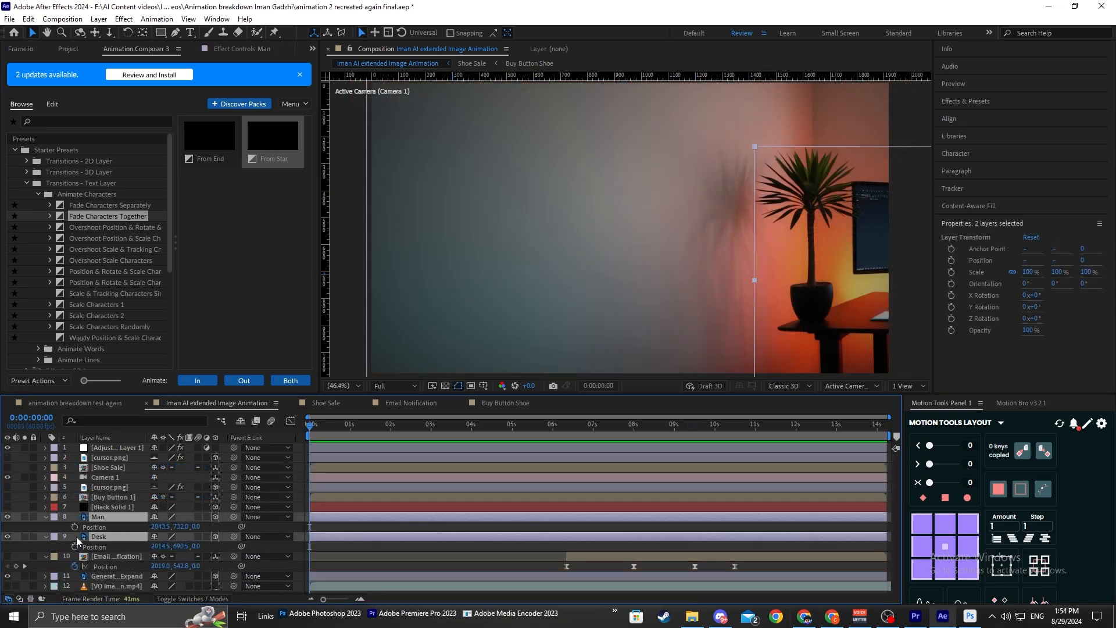
left_click_drag(528, 433, 588, 434)
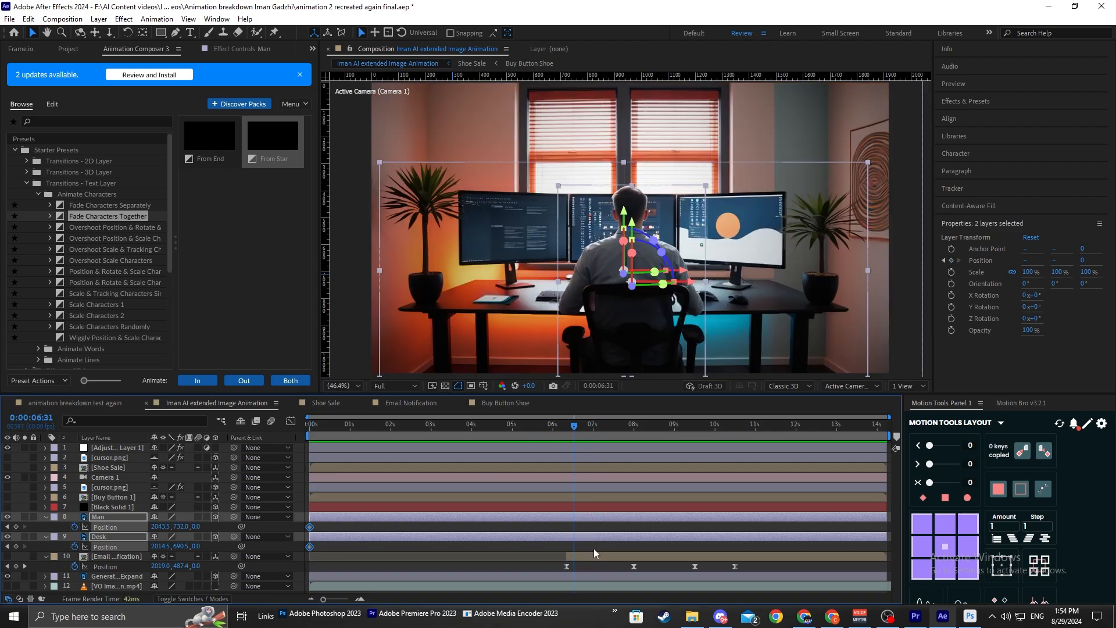
left_click(8, 556)
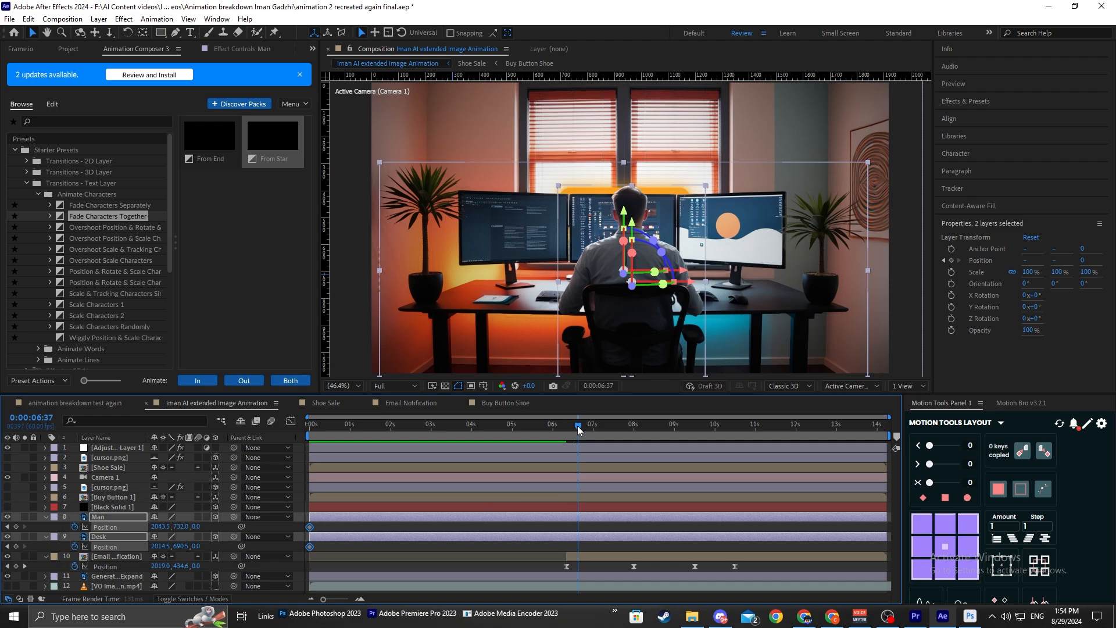
left_click(16, 527)
Shift the Man and Desk layers left at 0:00, to X 1988.5 and X 1959.5.
key("Home")
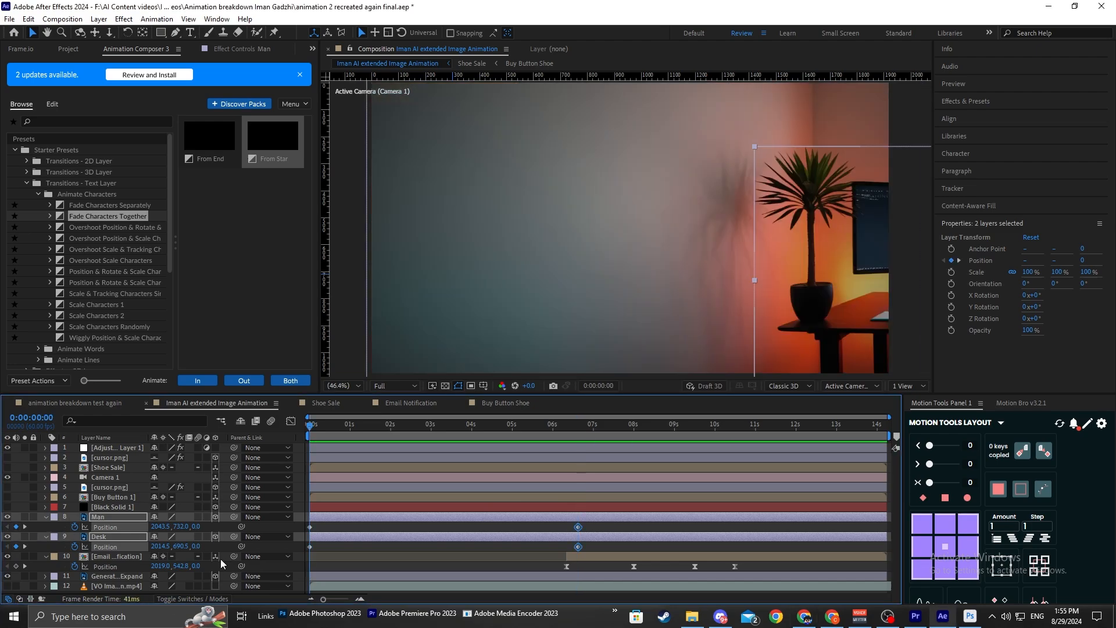
left_click_drag(161, 526, 130, 528)
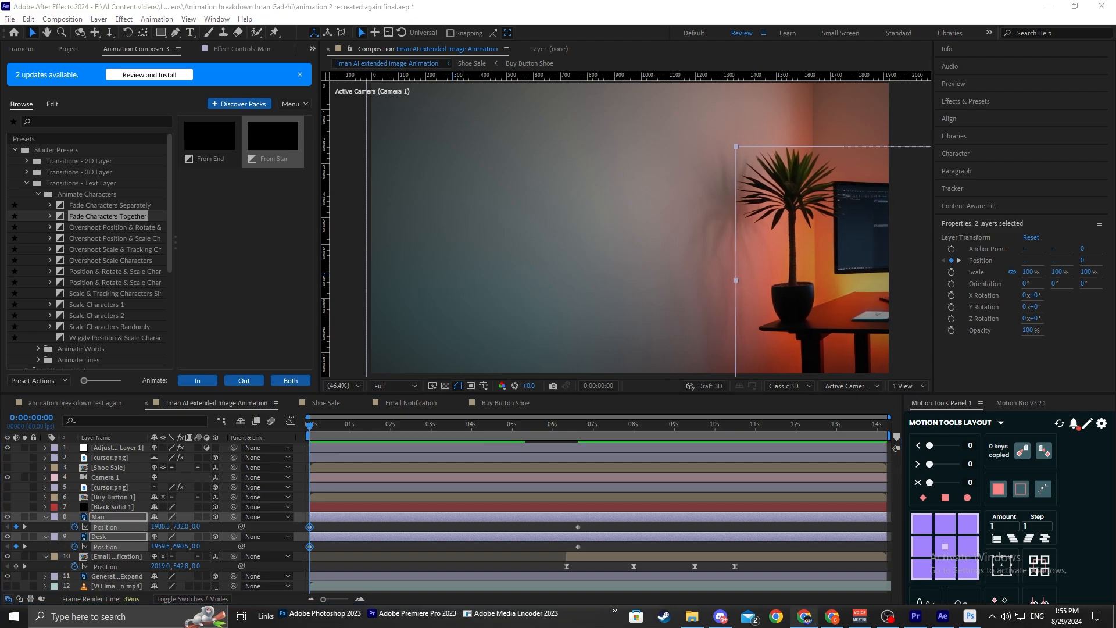
Apply Easy Ease to the Man and Desk Position keyframes and scrub the parallax move up to 5:00.
left_click_drag(604, 524, 303, 550)
key("F9")
left_click(382, 548)
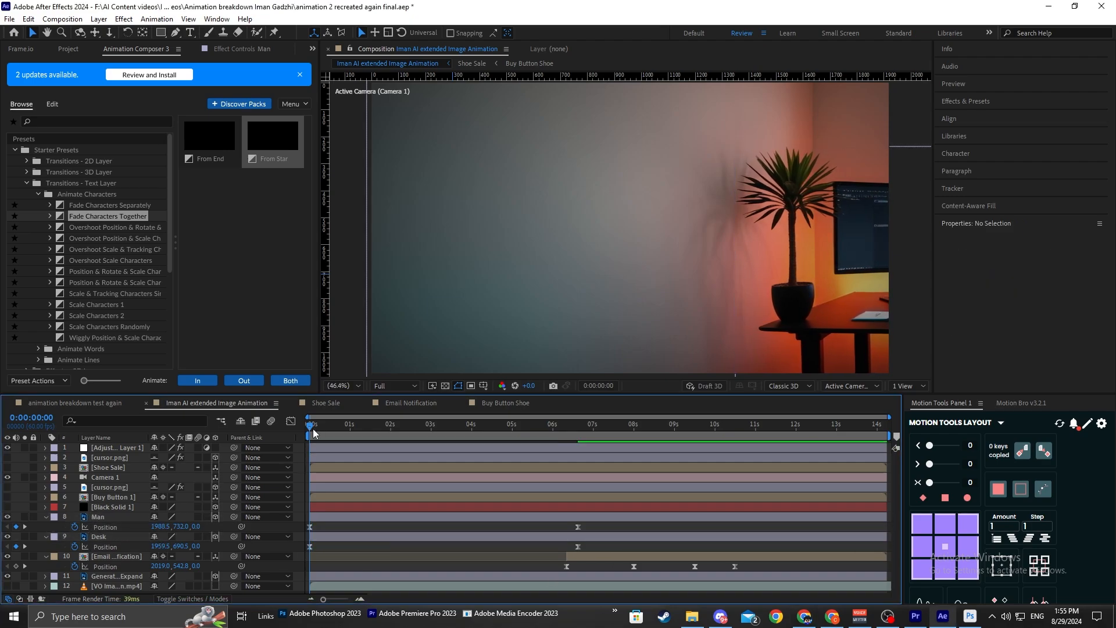
left_click_drag(311, 427, 542, 497)
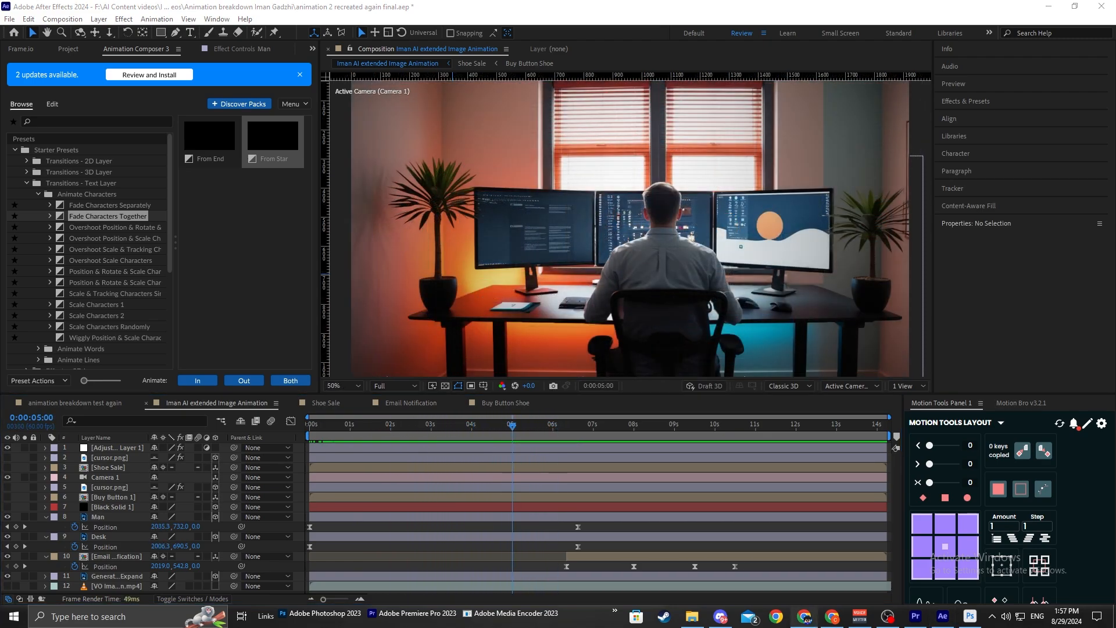
Place puppet pins on the Man layer's head and neck, try moving the head, and undo the head move.
key("ctrl+p")
left_click(106, 536)
left_click(104, 517)
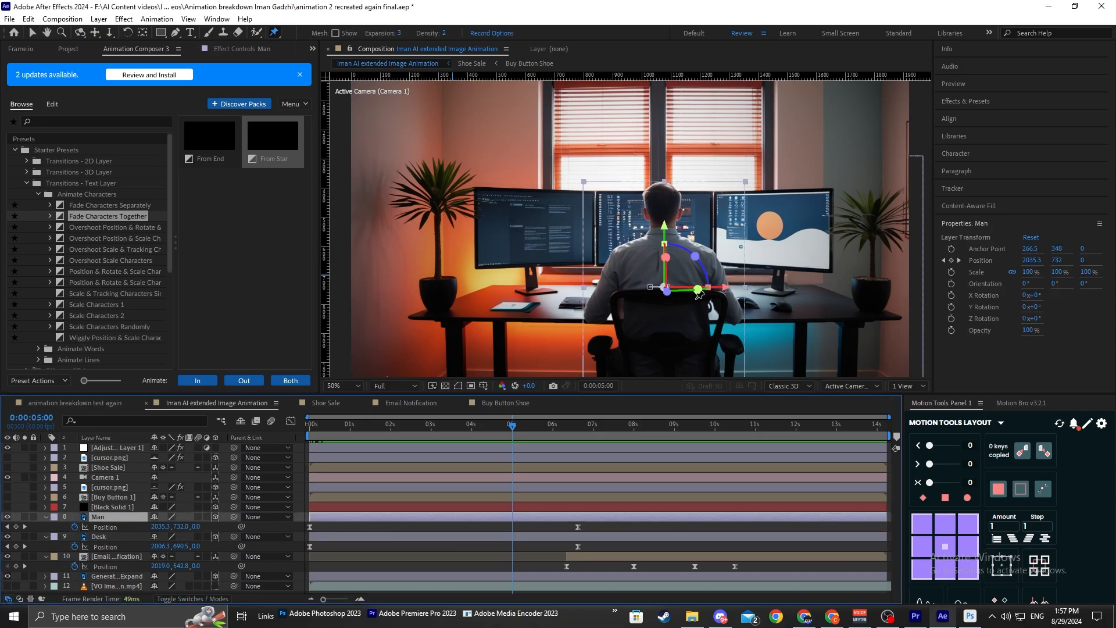
scroll(673, 195, "up", 1)
left_click(697, 176)
left_click_drag(699, 178, 705, 179)
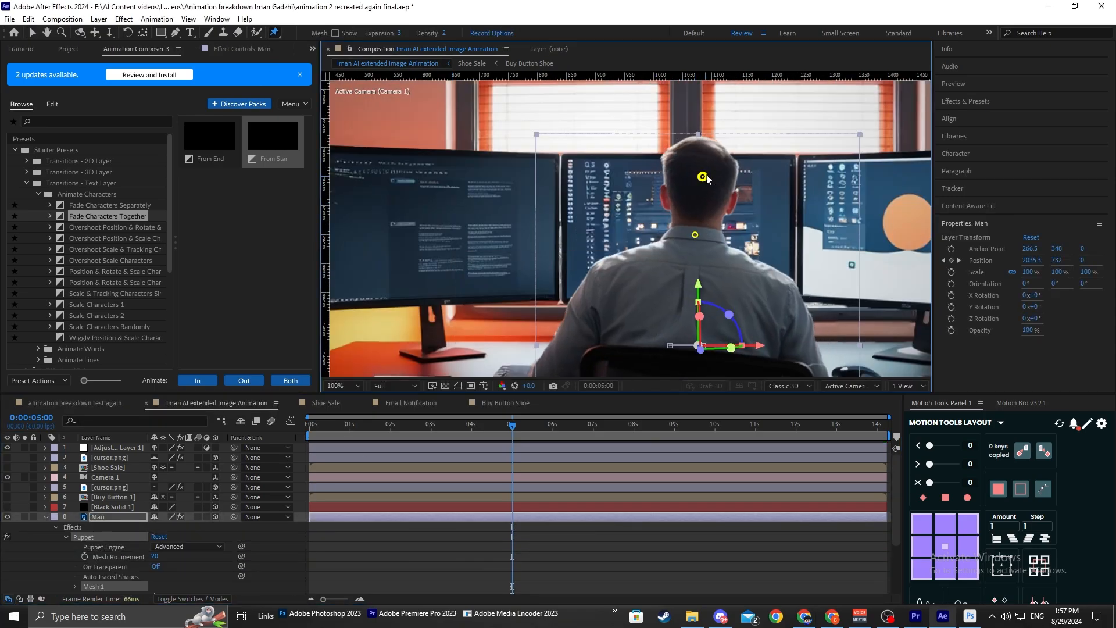
key("ctrl+z")
Add puppet pins to the Man layer at both elbows and the upper chair back.
scroll(712, 192, "down", 1)
scroll(727, 212, "up", 1)
left_click_drag(749, 281, 685, 144)
scroll(604, 273, "down", 1)
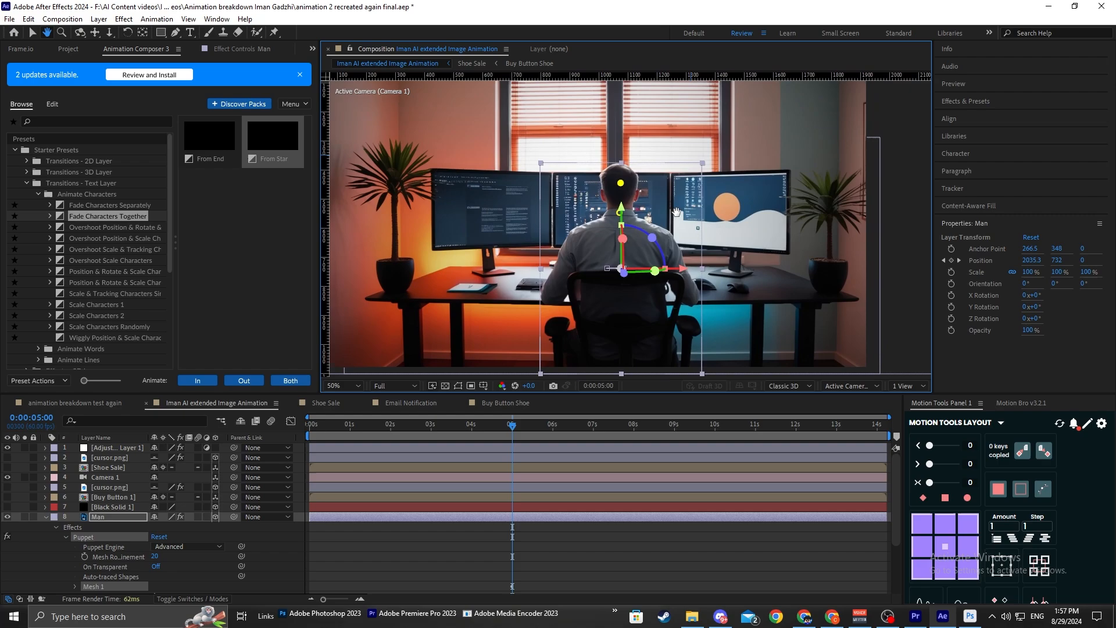
scroll(536, 293, "up", 1)
left_click(736, 321)
left_click_drag(703, 356, 706, 236)
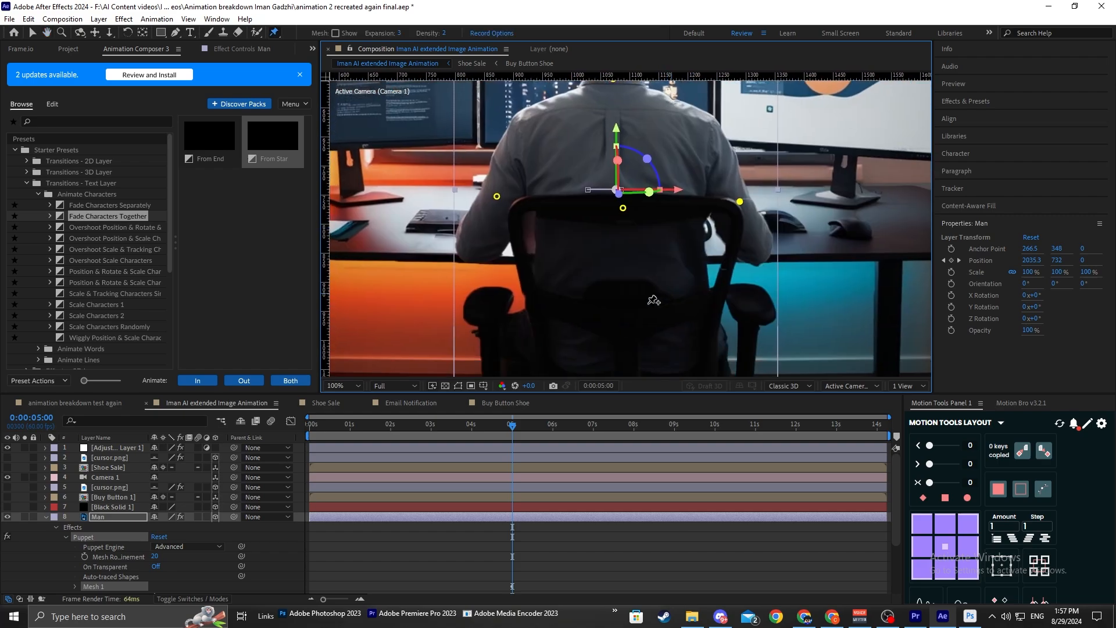
Add puppet pins to the Man layer on the lower chair back and both armrests.
left_click(624, 313)
scroll(633, 302, "down", 1)
scroll(604, 295, "up", 1)
left_click_drag(628, 242, 625, 281)
left_click(484, 343)
left_click(746, 340)
left_click_drag(667, 250, 661, 272)
scroll(660, 261, "down", 1)
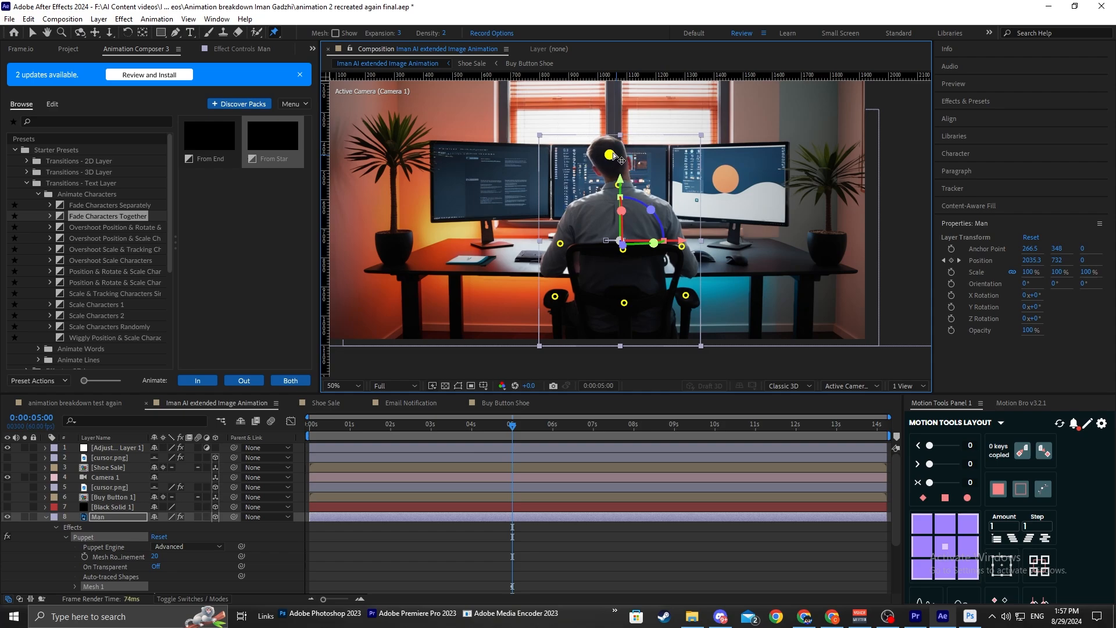
Add puppet pins on both of the man's shoulders and test a slight head movement.
scroll(623, 157, "up", 1)
left_click_drag(645, 171, 643, 195)
key("ctrl+z")
left_click(675, 215)
left_click(549, 212)
scroll(608, 203, "down", 1)
scroll(638, 177, "up", 1)
mouse_move(606, 146)
left_mouse_down()
mouse_move(622, 147)
mouse_move(604, 146)
left_mouse_up()
scroll(642, 221, "down", 2)
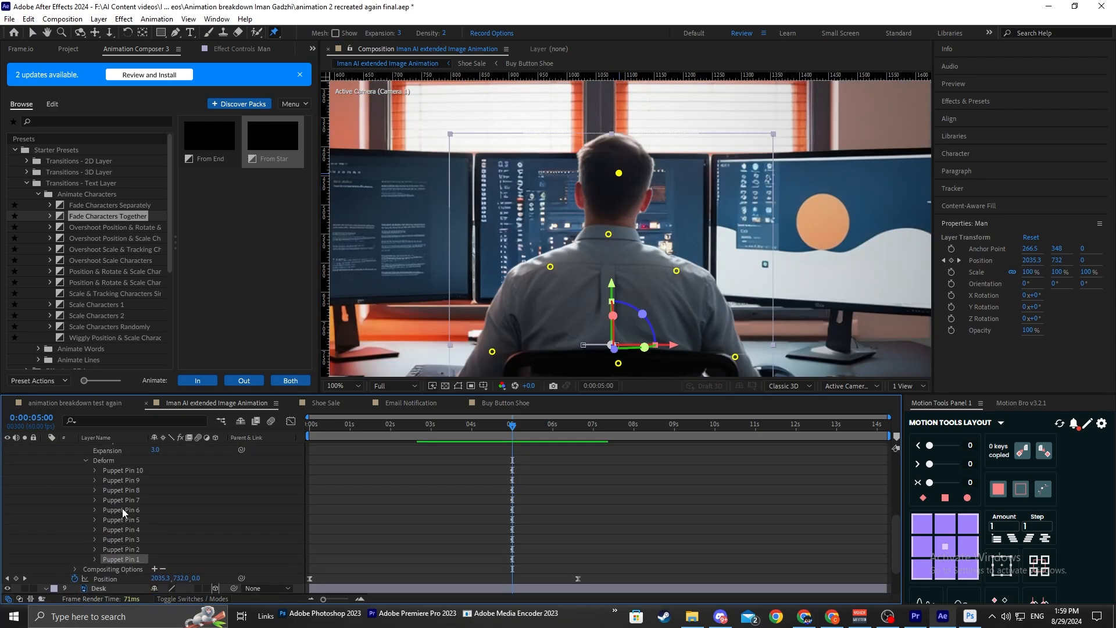
Animate the man's head pin with subtle sideways Position keyframes at 7:00, 9:00, 11:00 and 13:00.
scroll(542, 524, "down", 1)
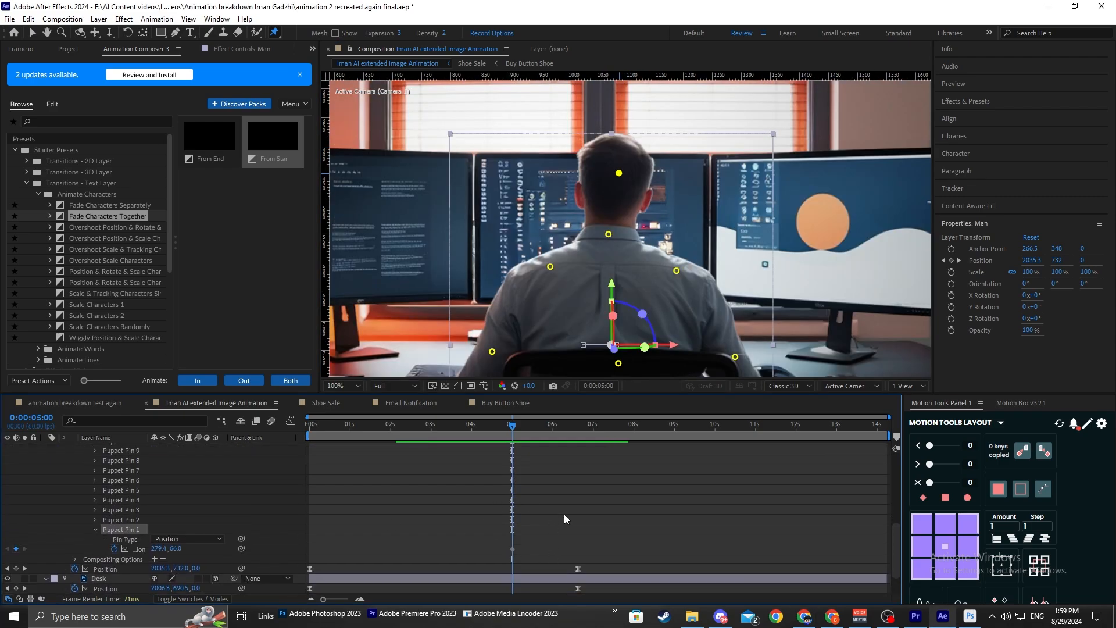
left_click(594, 427)
mouse_move(553, 174)
left_mouse_down()
mouse_move(539, 174)
mouse_move(556, 173)
left_mouse_up()
left_click(674, 426)
left_click(747, 427)
left_click(837, 426)
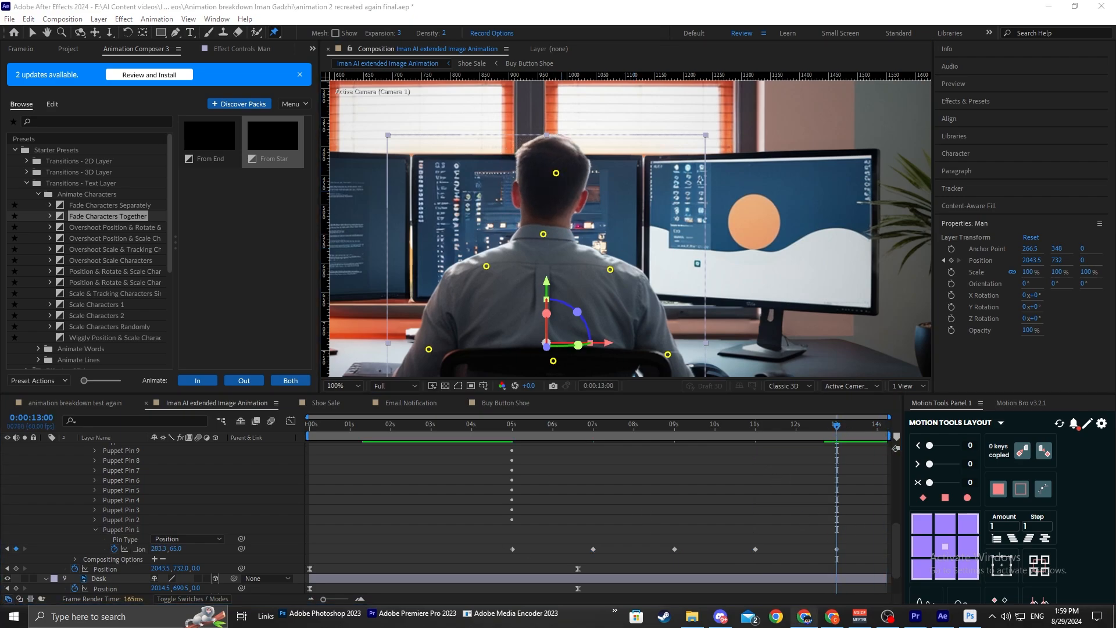
scroll(633, 514, "down", 2)
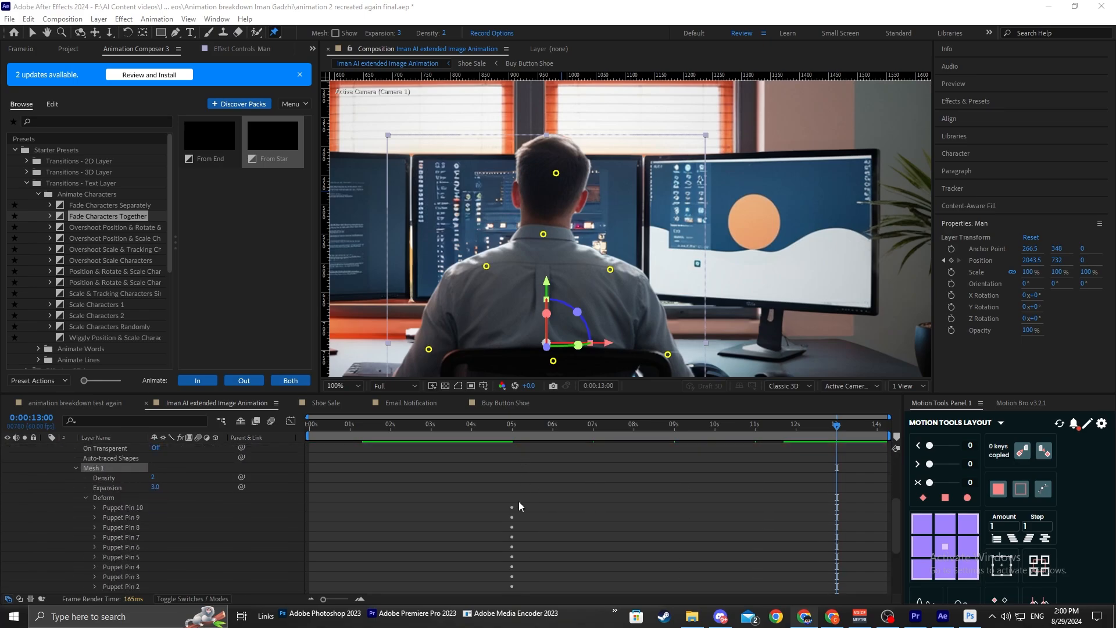
Keyframe the man's head pin at 2:59 and reframe Camera 1 there to Position X 1878.3 and Z -2370.3.
left_click_drag(477, 430, 431, 433)
scroll(232, 512, "up", 5)
left_click(416, 477)
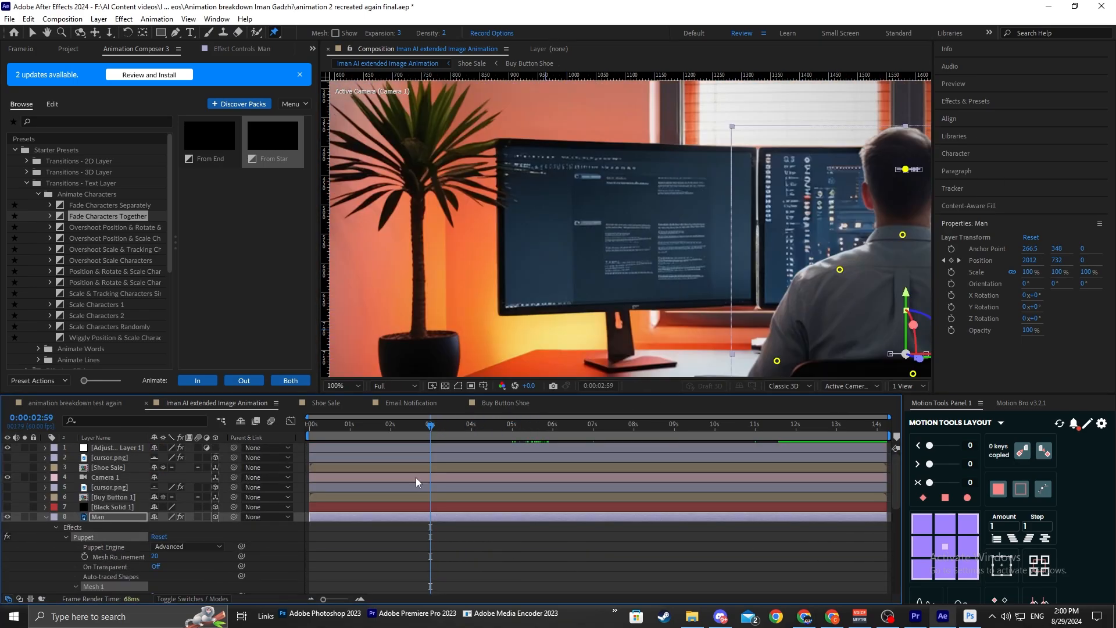
key("p")
scroll(538, 529, "down", 5)
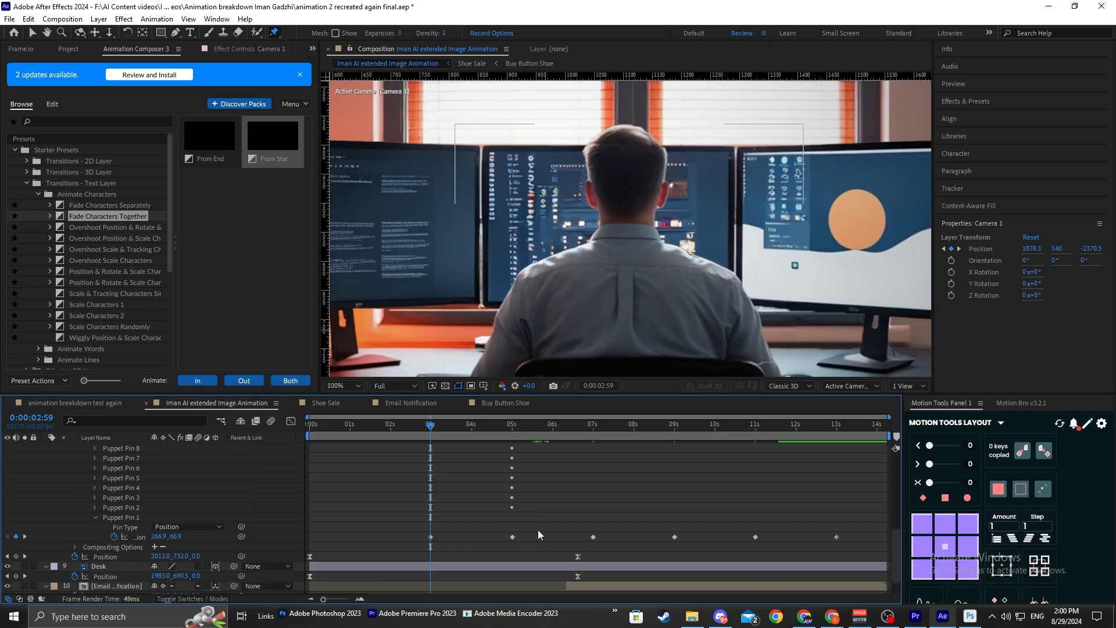
Reframe Camera 1 on the man at 1:00 with Position X 1874.5 and Z -2190.4.
left_click(350, 433)
scroll(637, 525, "up", 6)
key("ctrl+v")
left_click_drag(593, 463, 561, 465)
scroll(407, 484, "down", 1)
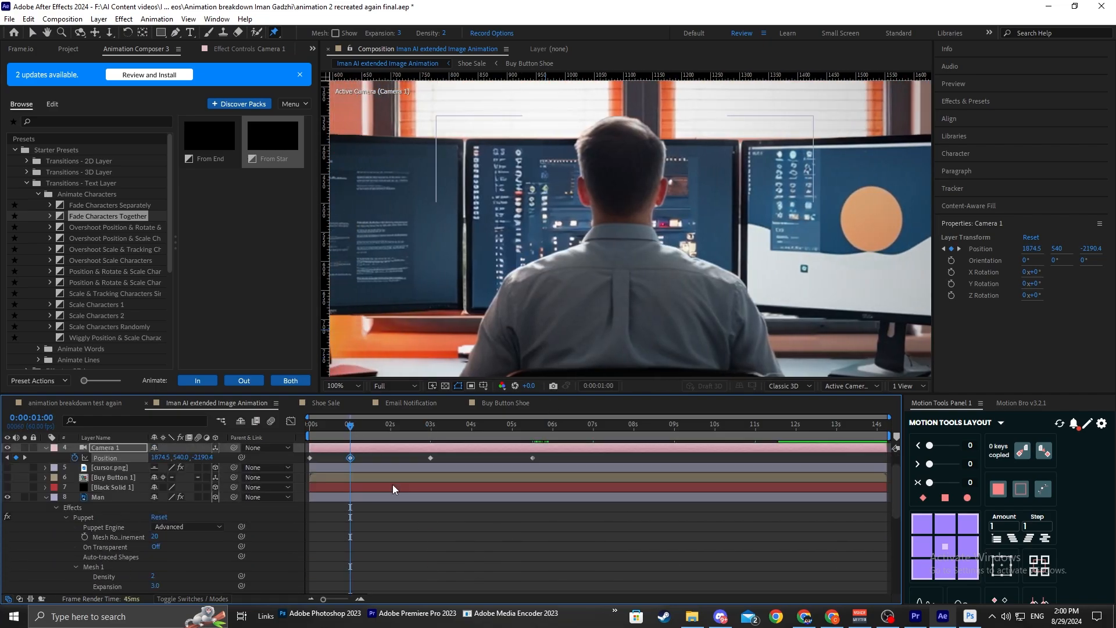
Shift Puppet Pin 1 on the Man layer slightly sideways at 1:01 and scrub to 7:41 to check the head sway.
left_click(392, 496)
scroll(390, 494, "down", 5)
mouse_move(352, 428)
left_mouse_down()
mouse_move(418, 444)
mouse_move(350, 449)
left_mouse_up()
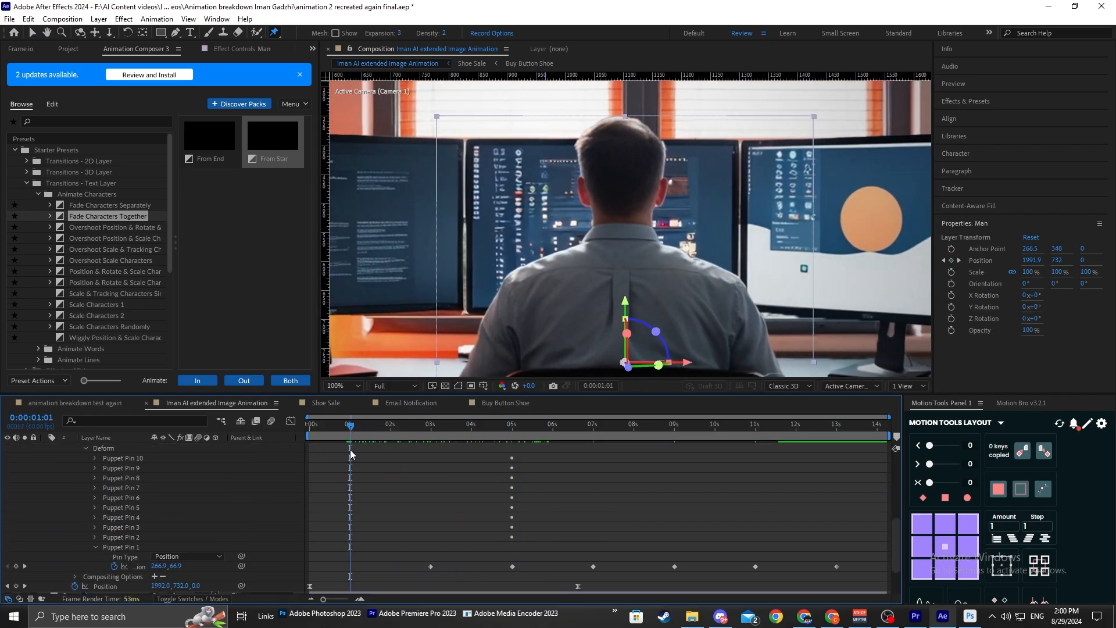
left_click(121, 547)
left_click_drag(627, 164, 635, 164)
left_click_drag(350, 448, 621, 476)
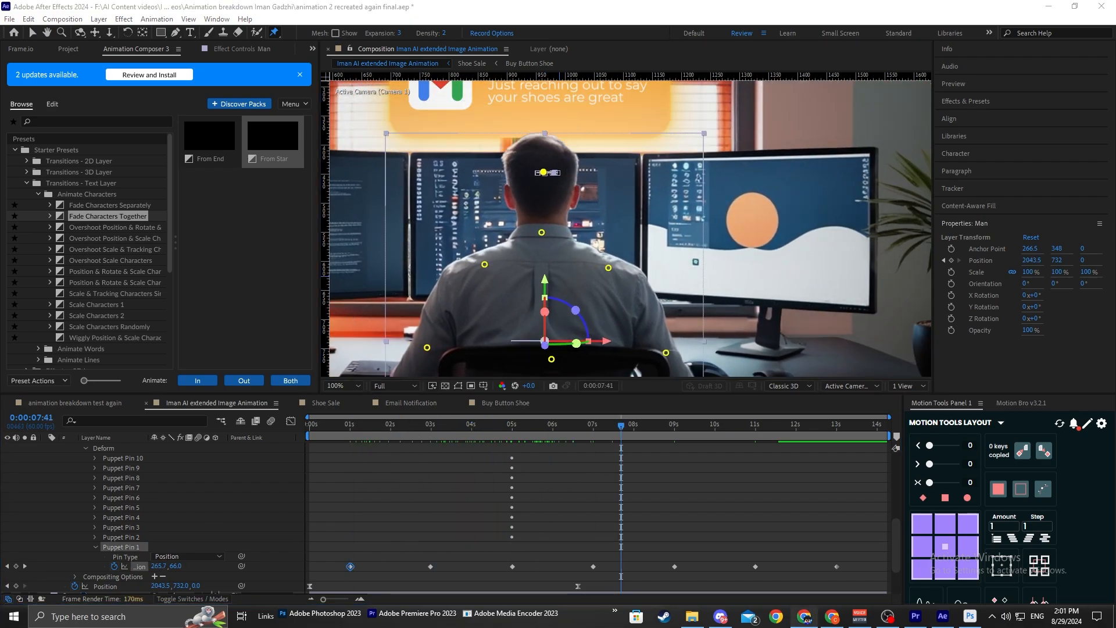
Collapse the Man layer's properties and scrub the opening seconds of the animation.
left_click(337, 569)
scroll(362, 485, "up", 6)
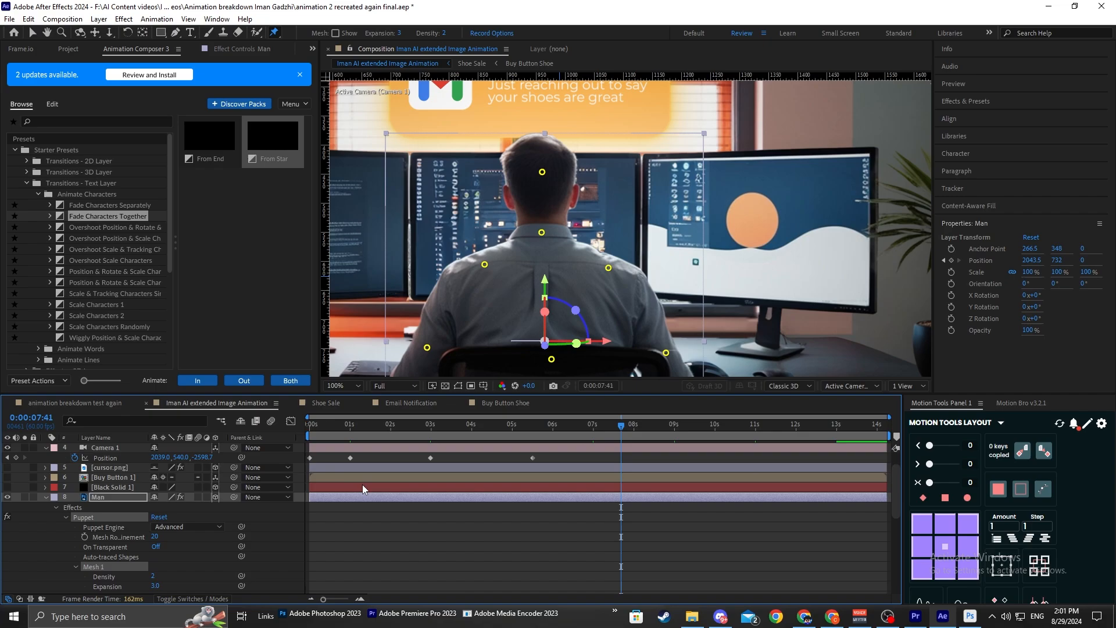
left_click(45, 498)
left_click_drag(378, 427, 387, 469)
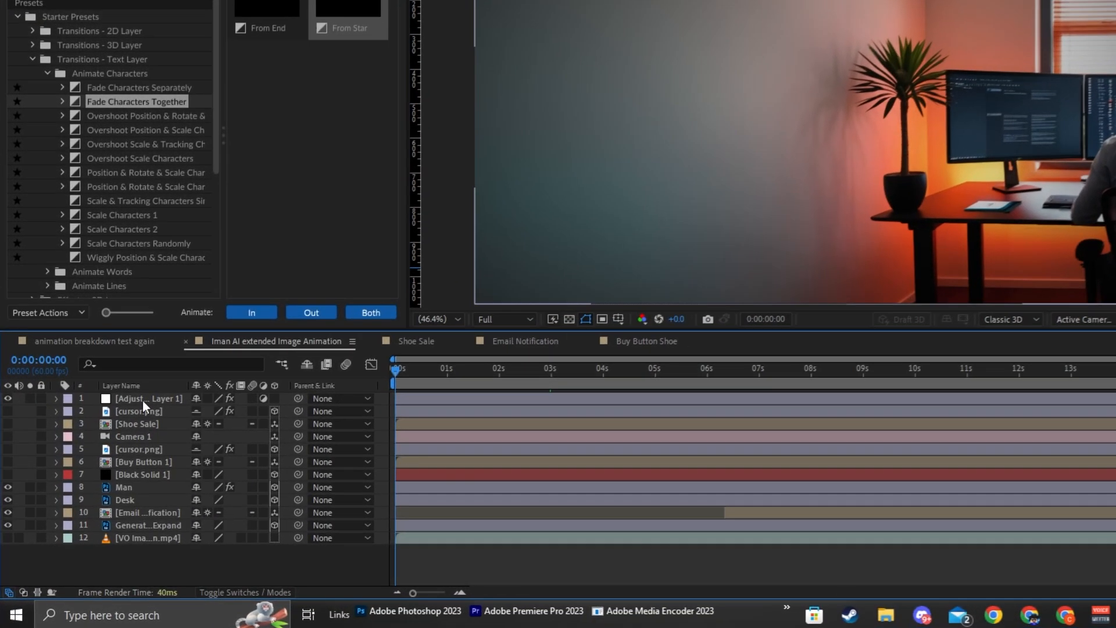
Pre-compose all layers from the top cursor.png to the generated background as "Entire Sequence", leaving out the adjustment layer and video.
left_click(133, 420)
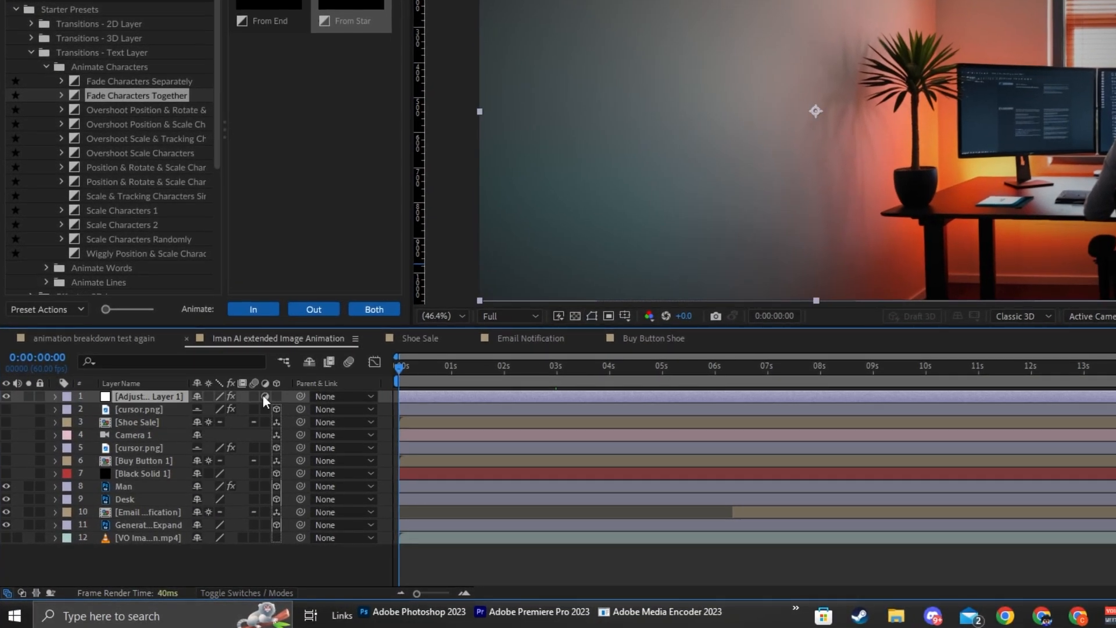
scroll(540, 238, "up", 1)
scroll(540, 238, "down", 2)
left_click(131, 432)
left_click(148, 527, "shift")
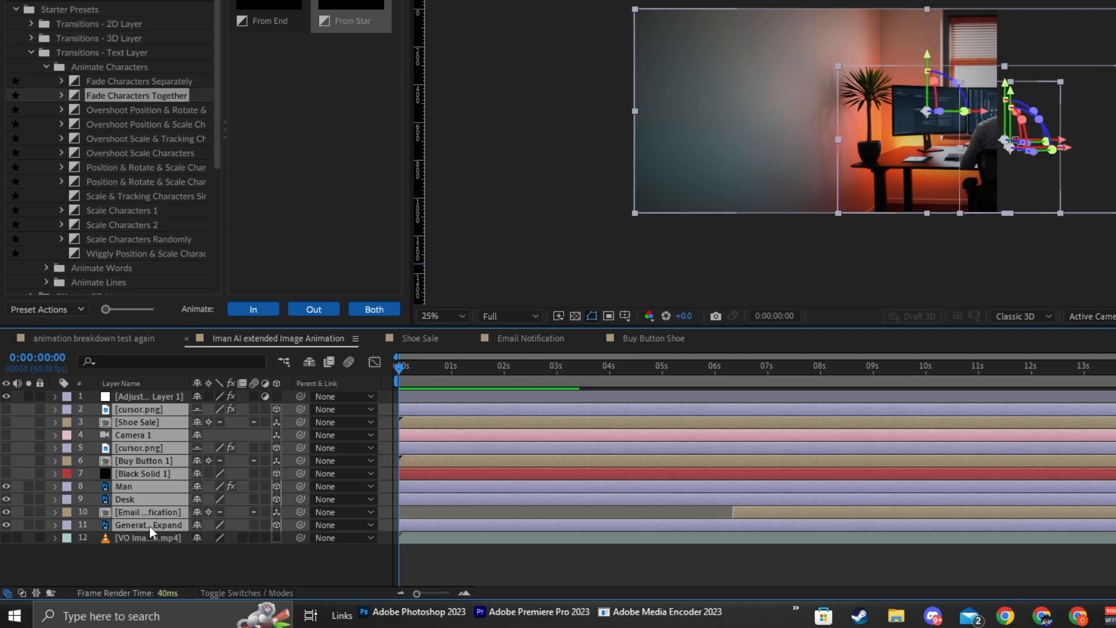
right_click(149, 525)
left_click(216, 358)
type("Entire Sequence")
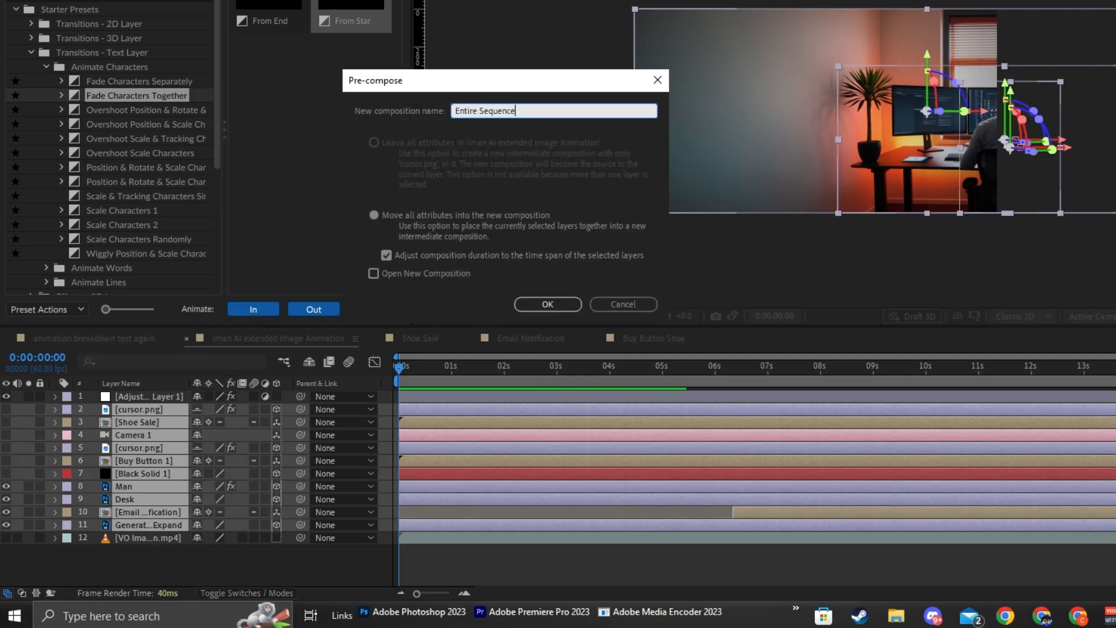
key("Return")
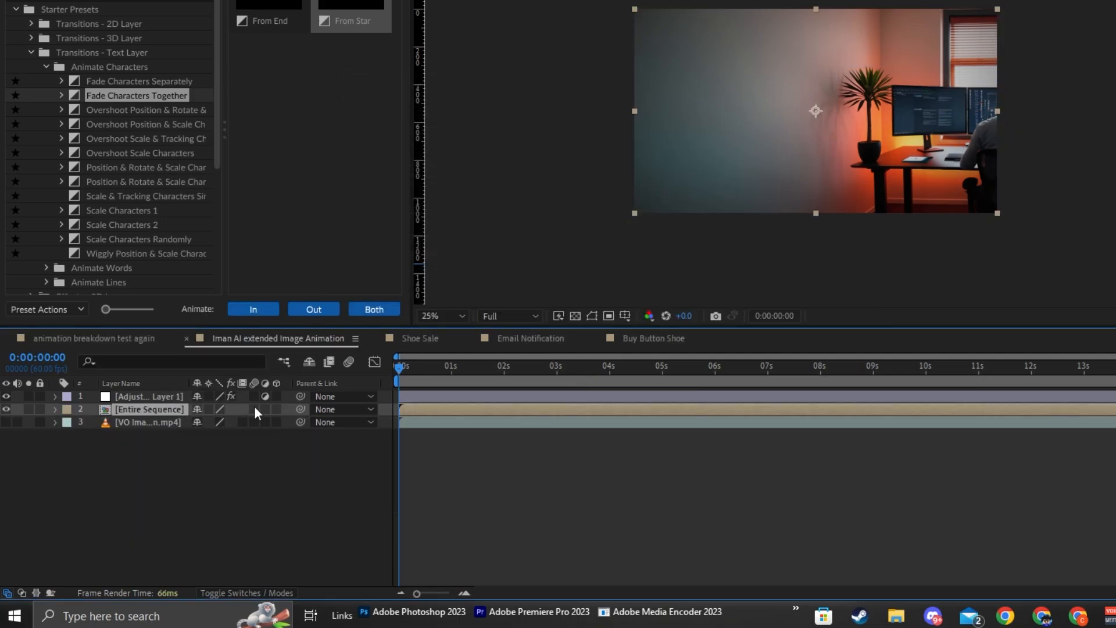
Make Entire Sequence a 3D layer with collapsed transformations, try shifting it horizontally, and undo the shift.
key("p")
key("ctrl+z")
left_click(209, 409)
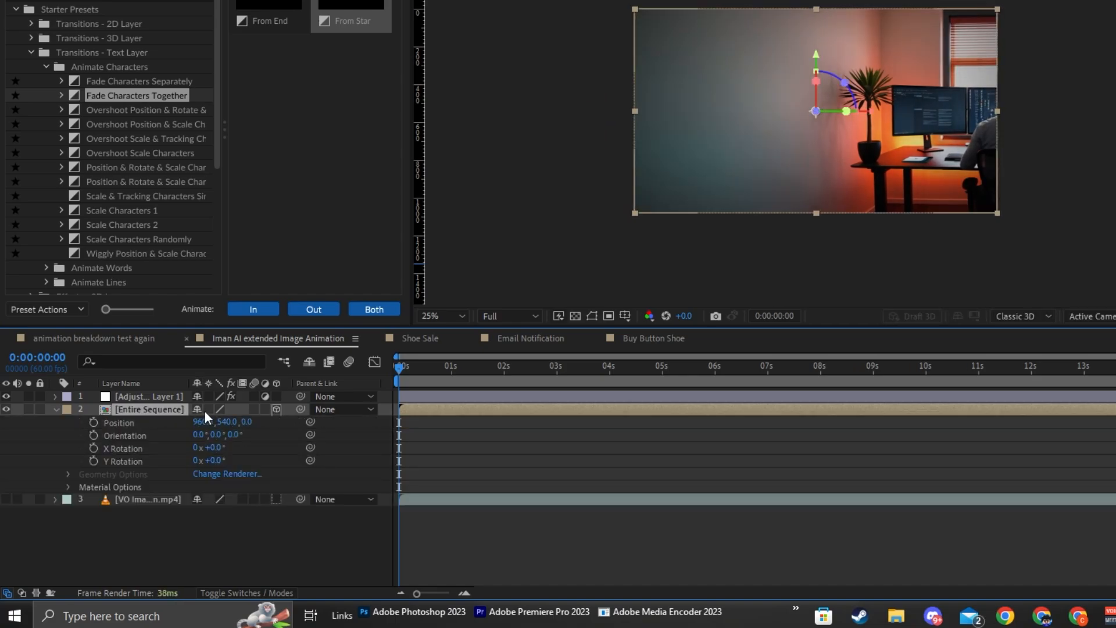
left_click_drag(202, 422, 7, 422)
key("ctrl+z")
Keyframe the Entire Sequence layer at 0:00 with Scale 125% and Position X 1190.
left_click(513, 519)
left_click(175, 409)
key("p")
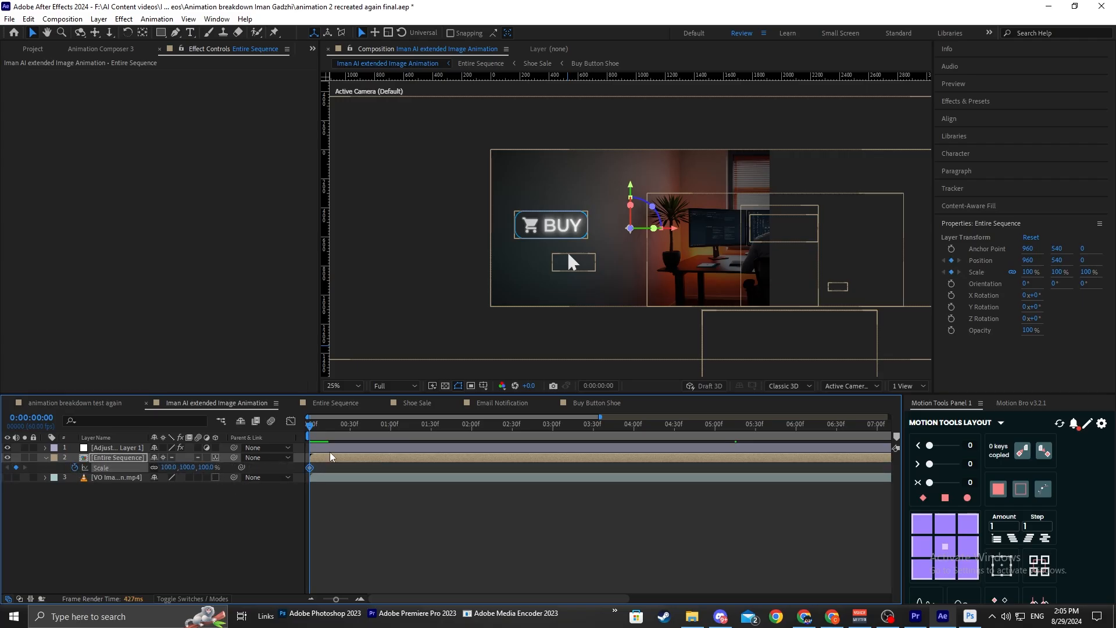
key("shift+p")
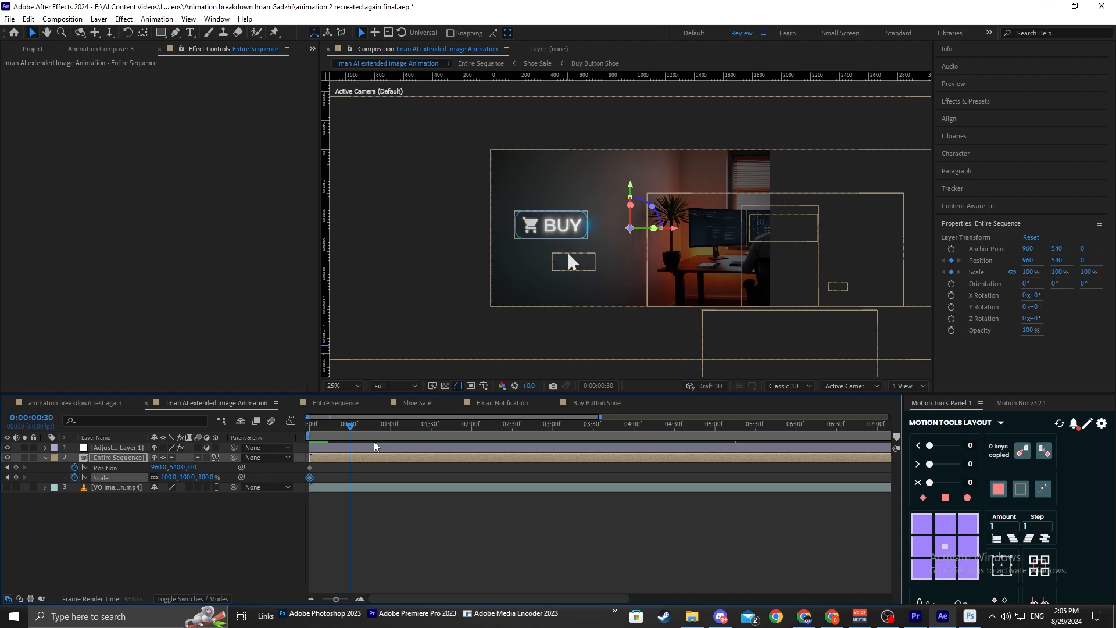
left_click_drag(168, 477, 42, 473)
key("Return")
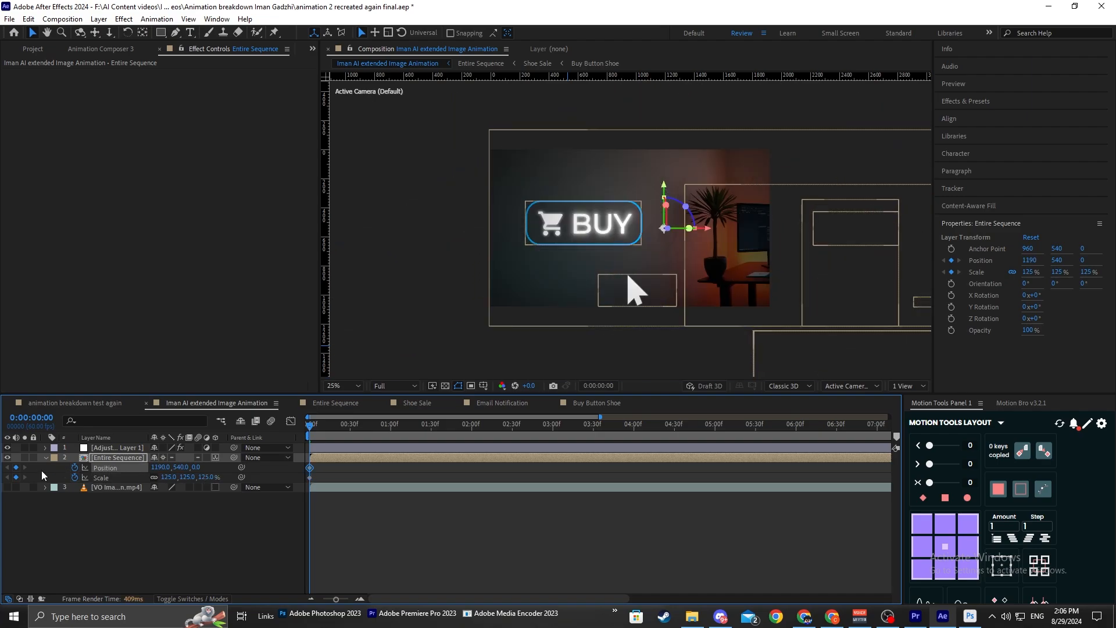
left_click(522, 513)
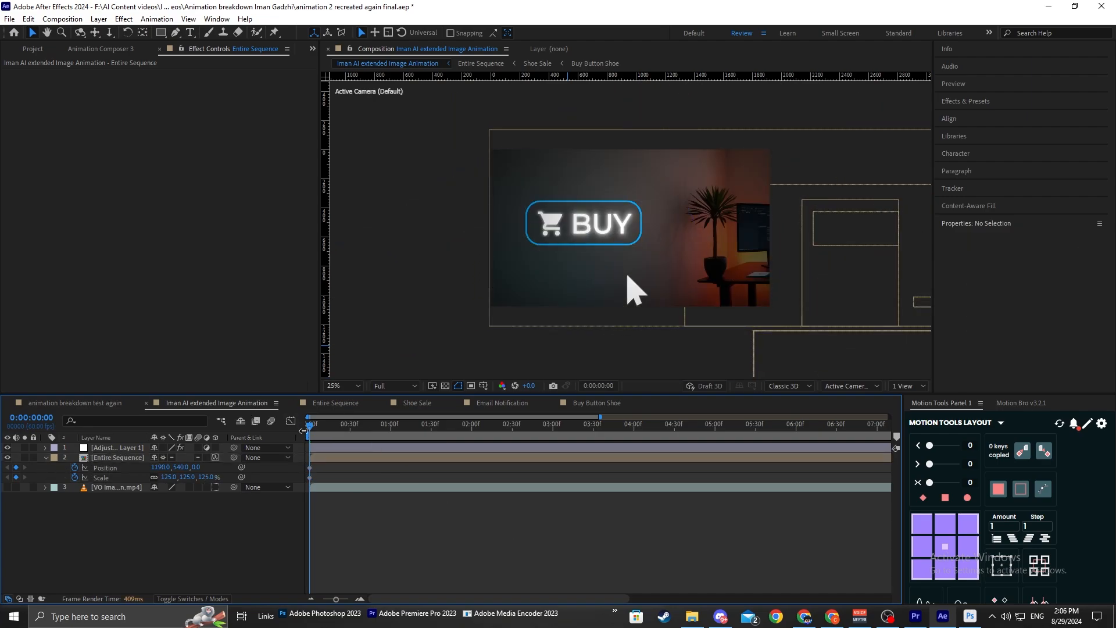
Keyframe the Entire Sequence layer at 5:15 with Scale 100% and Position X -113.
left_click_drag(303, 431, 735, 452)
left_click(735, 456)
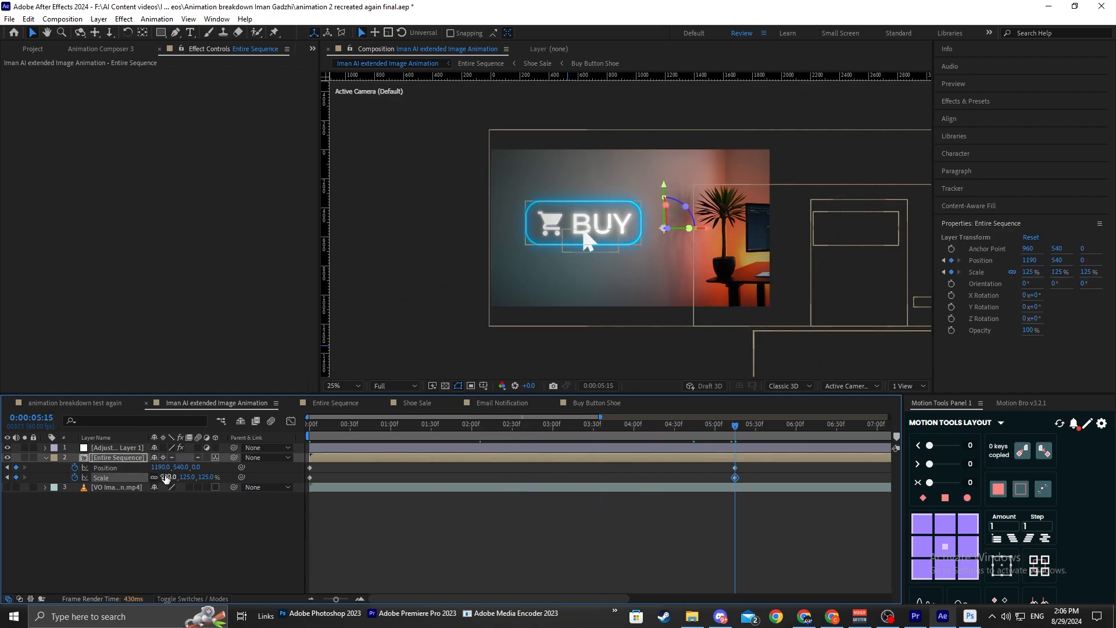
left_click(167, 477)
type("100")
key("Return")
left_click_drag(160, 467, 47, 468)
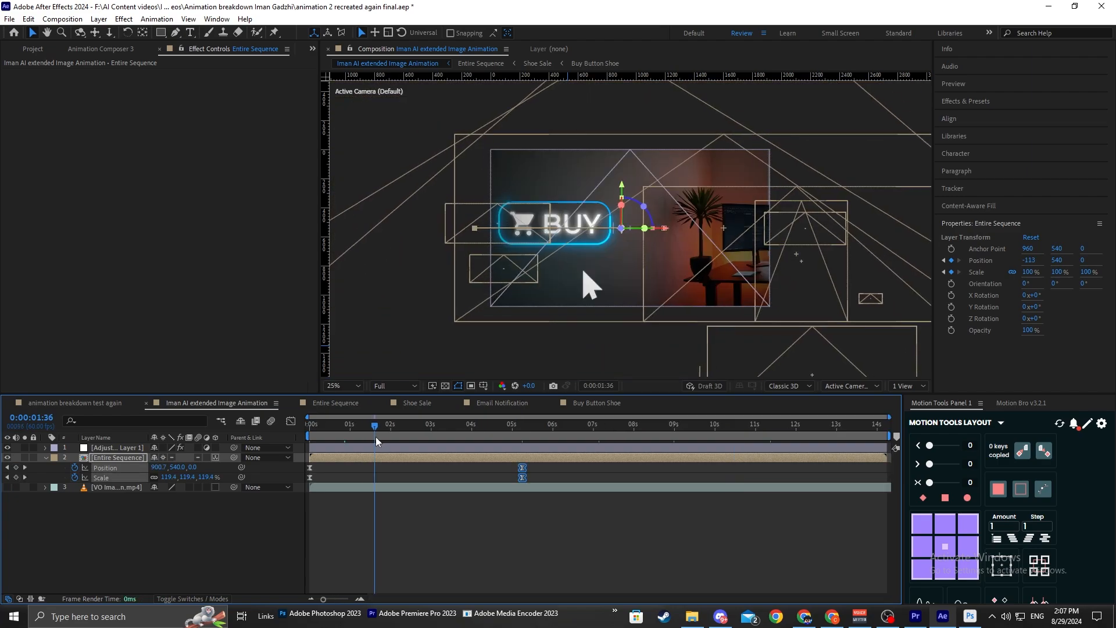
Raise the outgoing influence of Entire Sequence's 0:00 Position and Scale keyframes to about 60% in the speed graph.
mouse_move(376, 437)
left_mouse_down()
mouse_move(392, 437)
mouse_move(251, 436)
left_mouse_up()
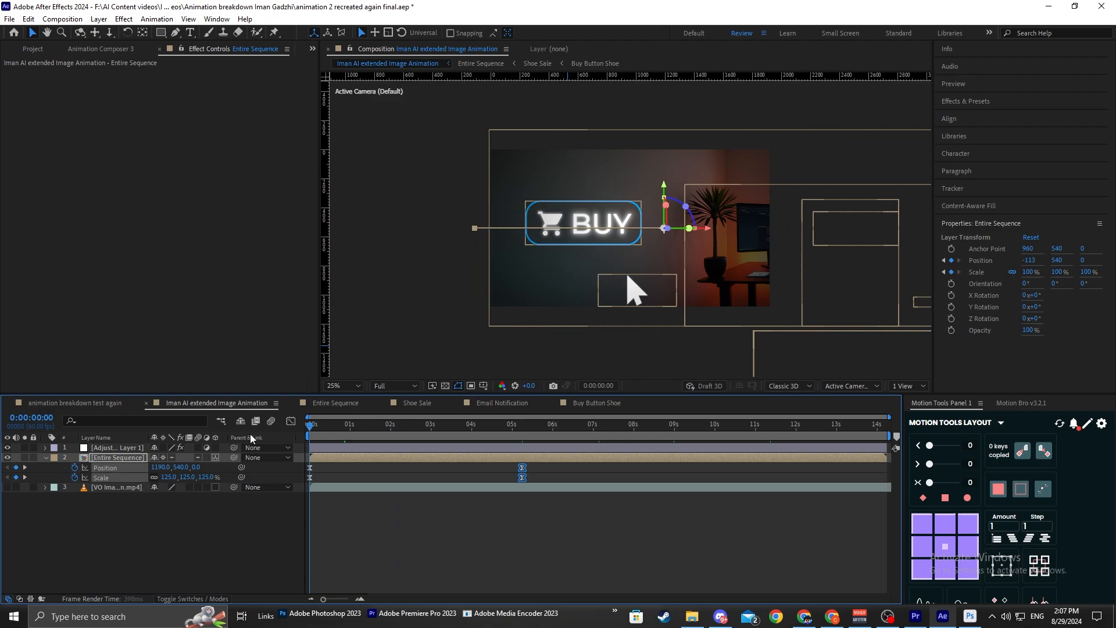
left_click_drag(540, 468, 295, 488)
left_click(291, 421)
left_click_drag(418, 532, 437, 563)
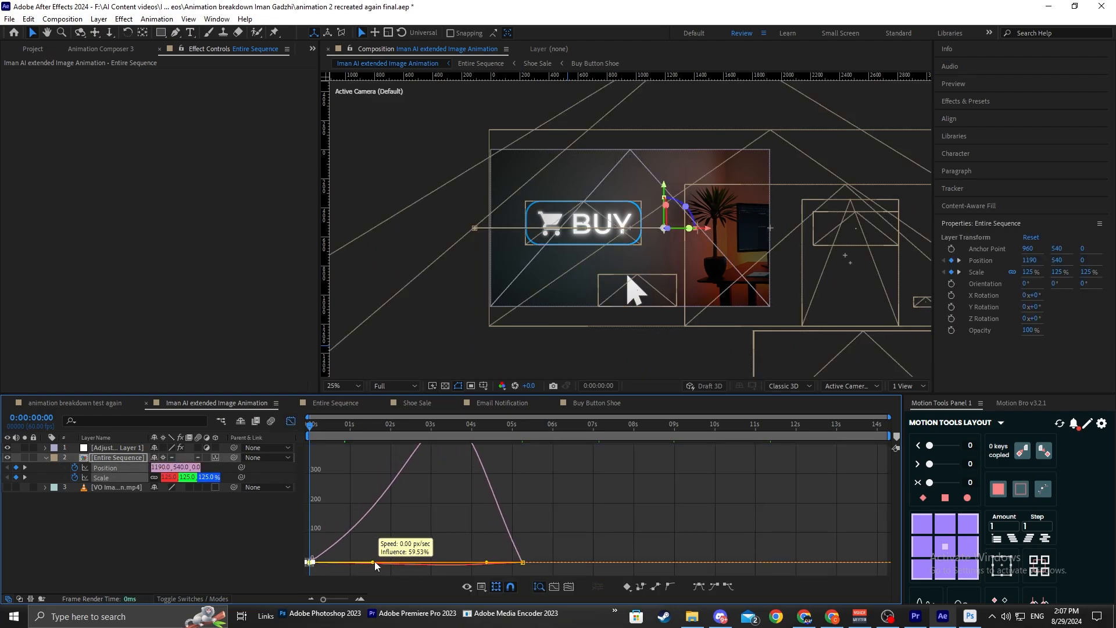
left_click(401, 518)
left_click(290, 421)
left_click(400, 486)
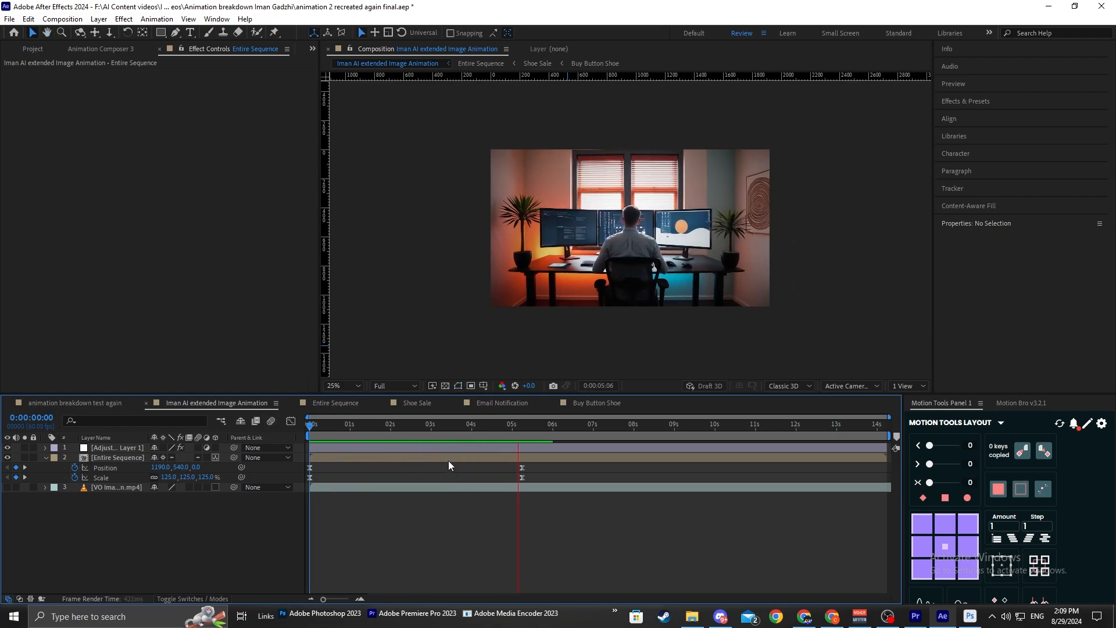
Preview the eased move and apply the Transform effect to the Entire Sequence layer.
key("space")
key("space")
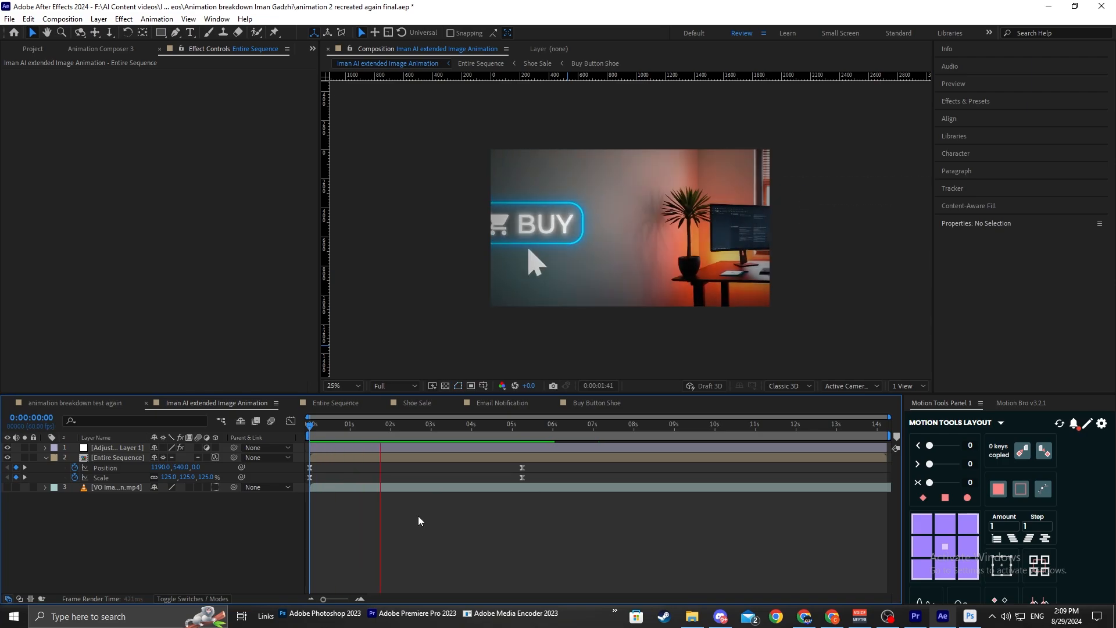
left_click(448, 457)
key("ctrl+space")
type("tra")
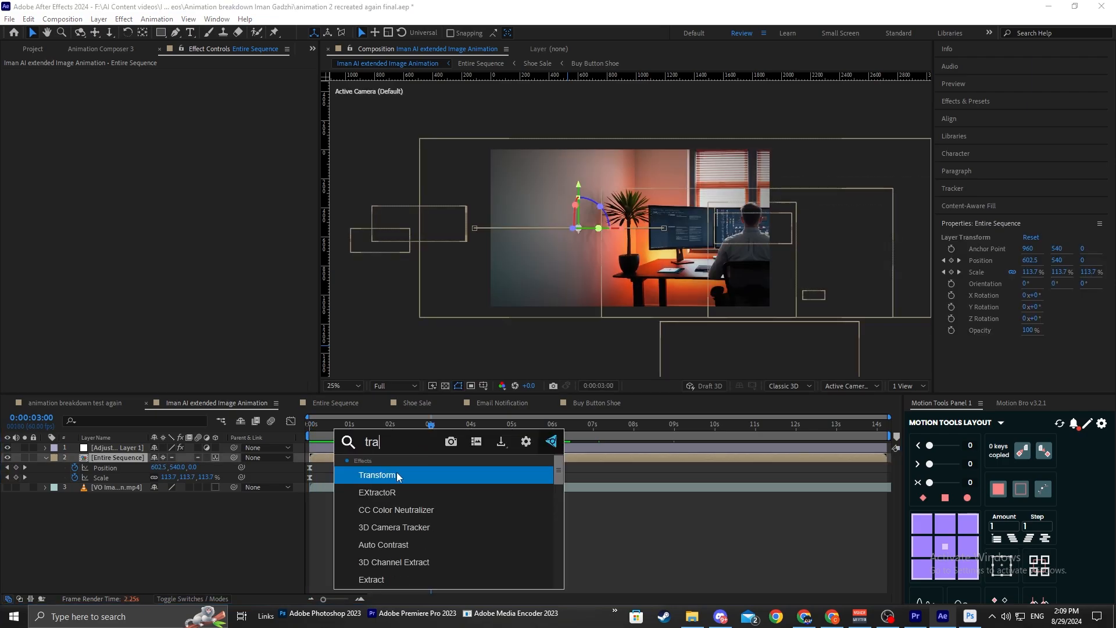
key("Return")
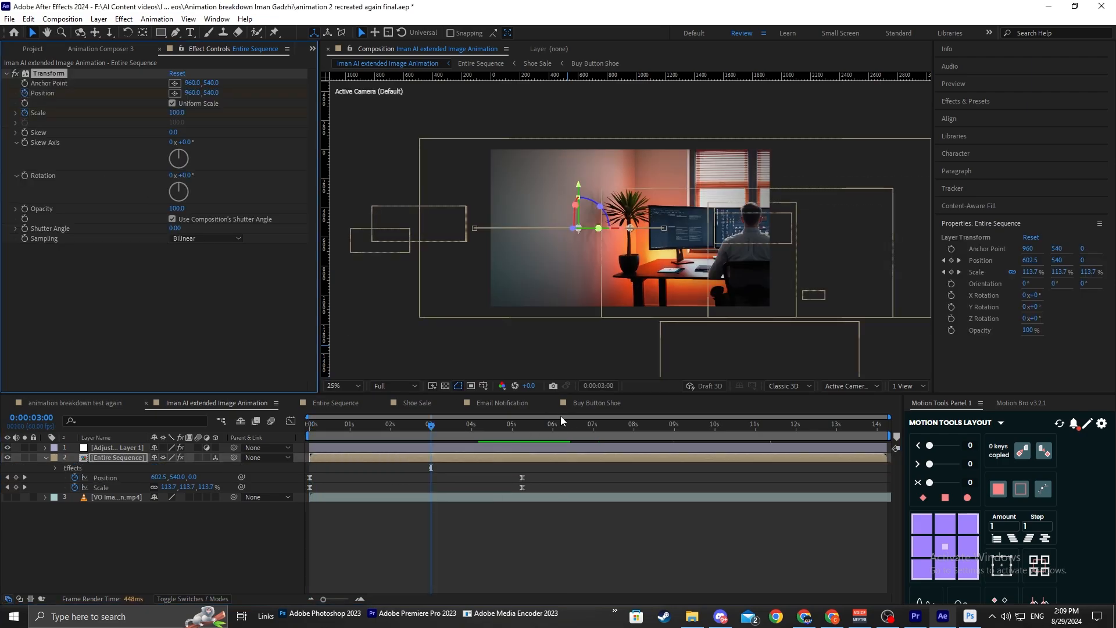
Keyframe the Entire Sequence layer's Transform effect at 14:14 with Scale 115 and Position 960, 543.
key("u")
left_click_drag(543, 433, 940, 465)
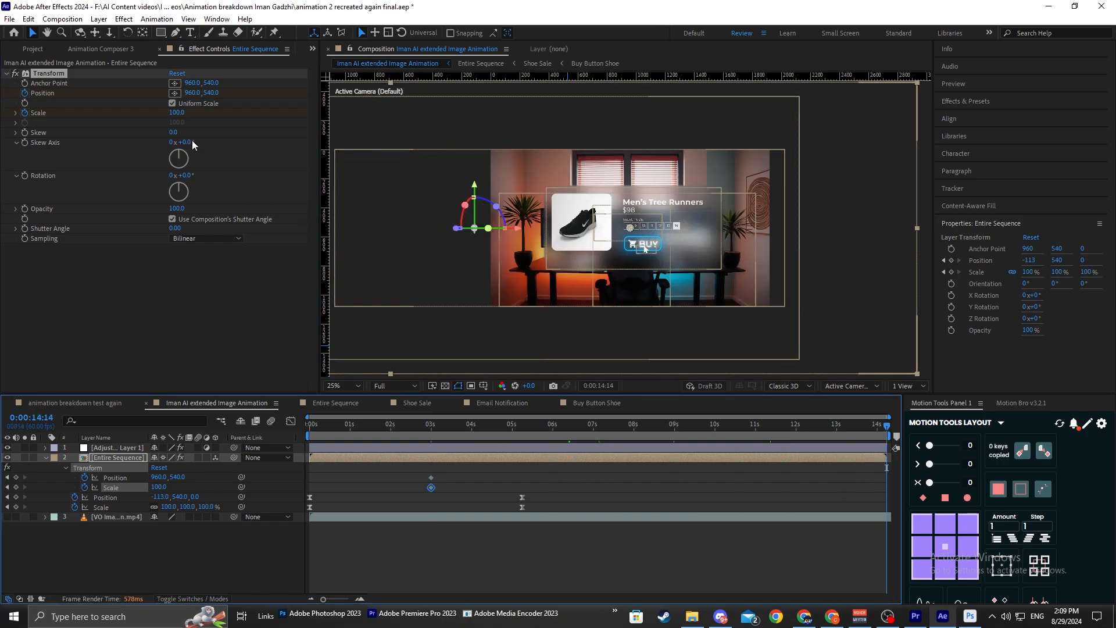
key("Return")
key("Return")
left_click_drag(218, 93, 222, 91)
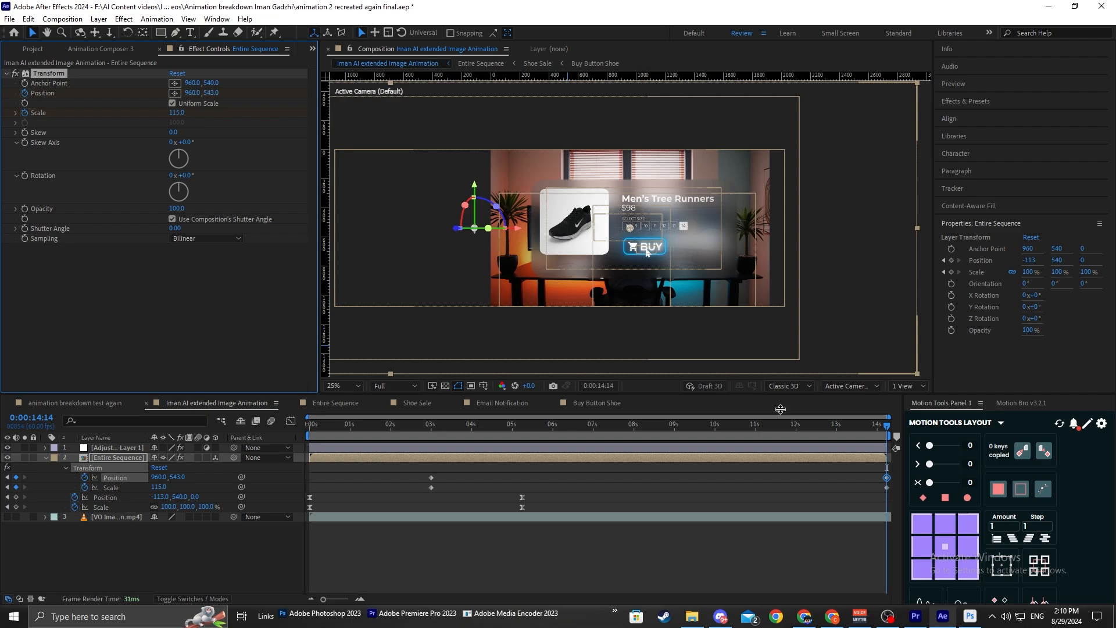
Apply Easy Ease to the Transform effect's Position and Scale keyframes and preview the animation from the start.
left_click_drag(861, 467, 915, 496)
key("F9")
left_click(785, 466)
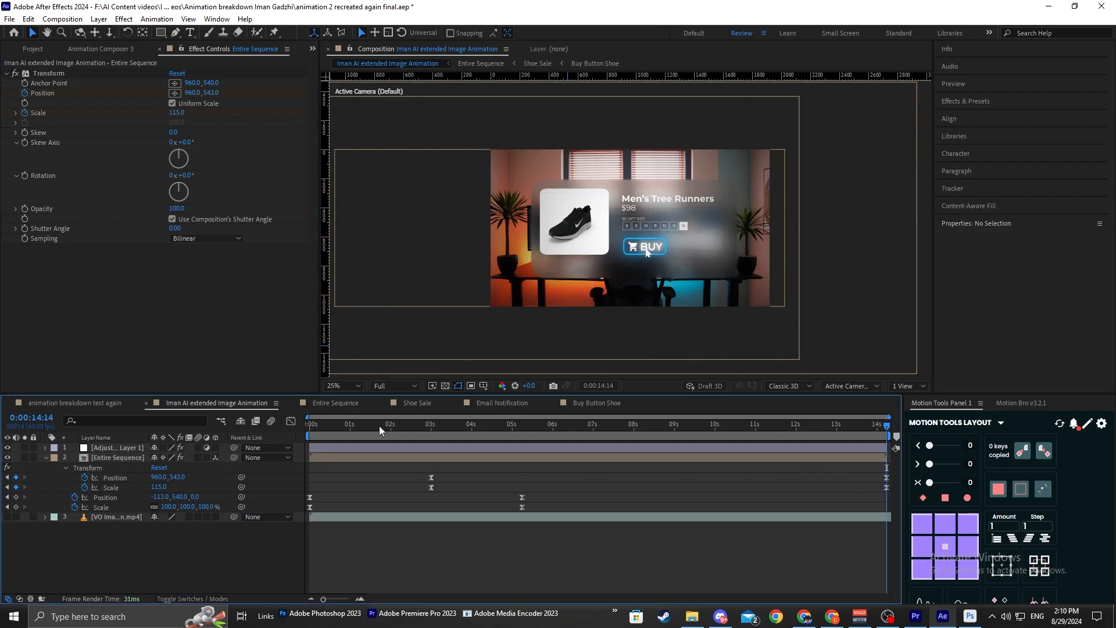
key("Home")
key("space")
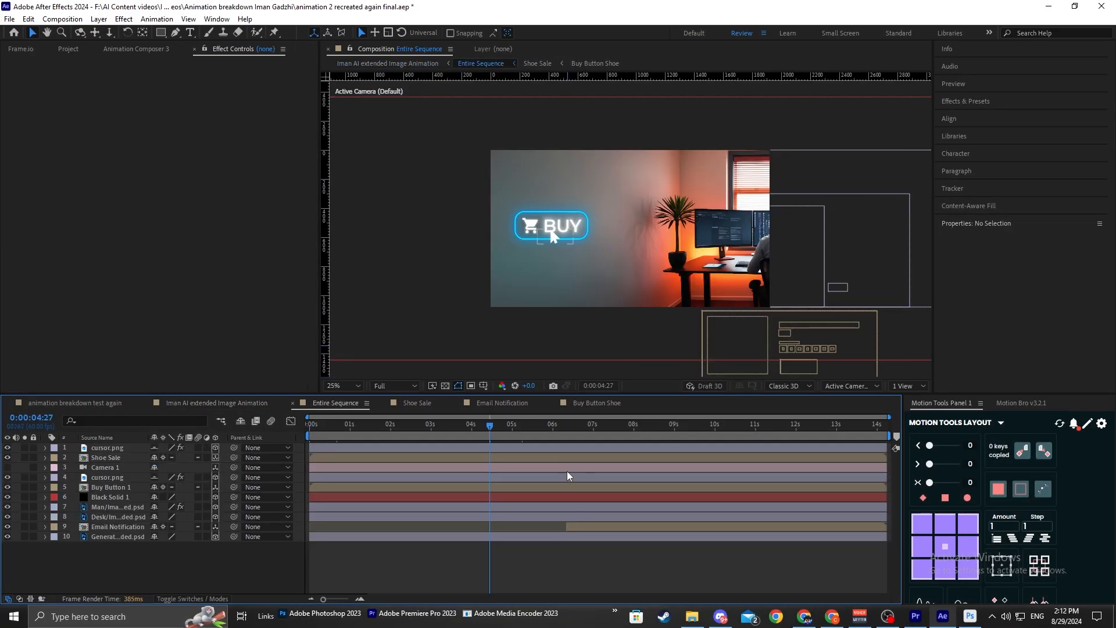
In the Entire Sequence composition, create a 1920 x 1080 black solid and place it directly beneath the Shoe Sale layer.
left_click_drag(726, 438, 732, 440)
right_click(145, 556)
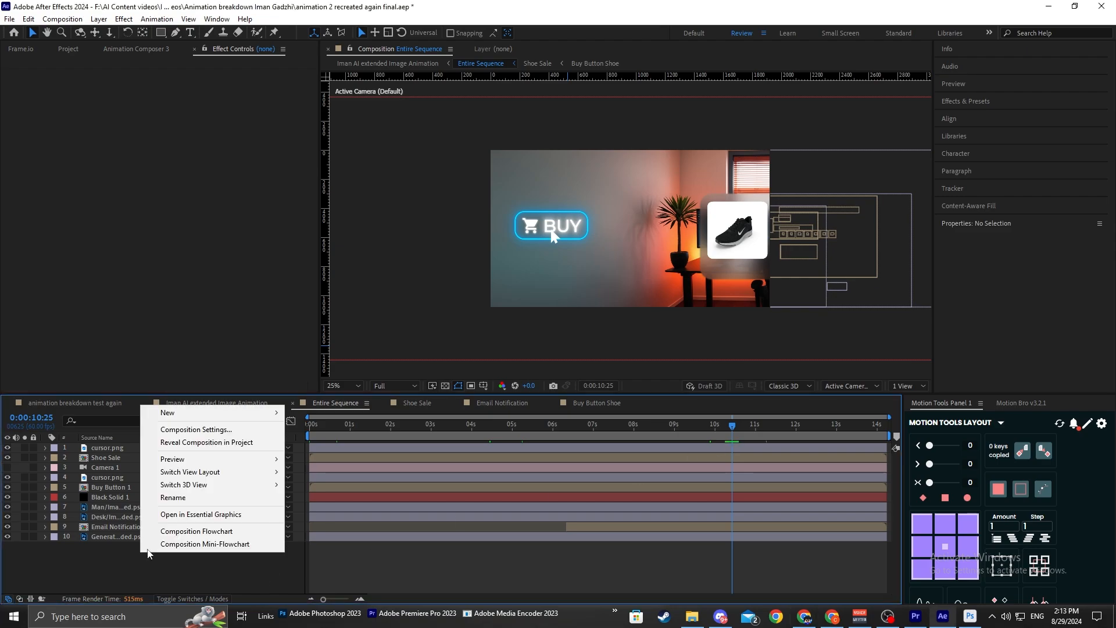
mouse_move(174, 413)
left_click(314, 445)
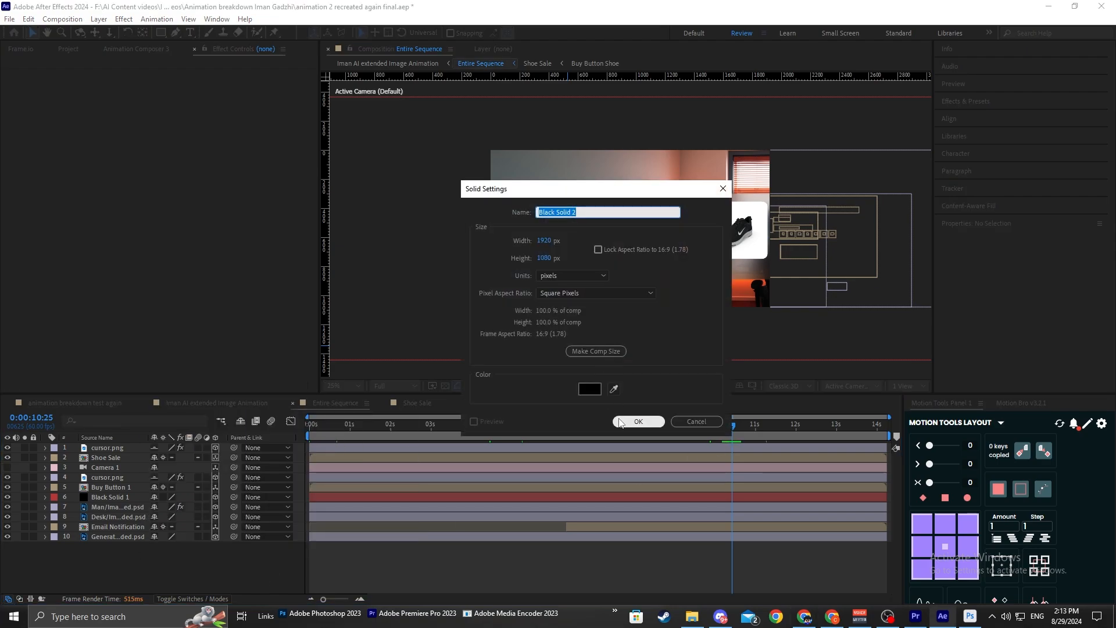
left_click(620, 422)
left_click_drag(128, 449, 123, 466)
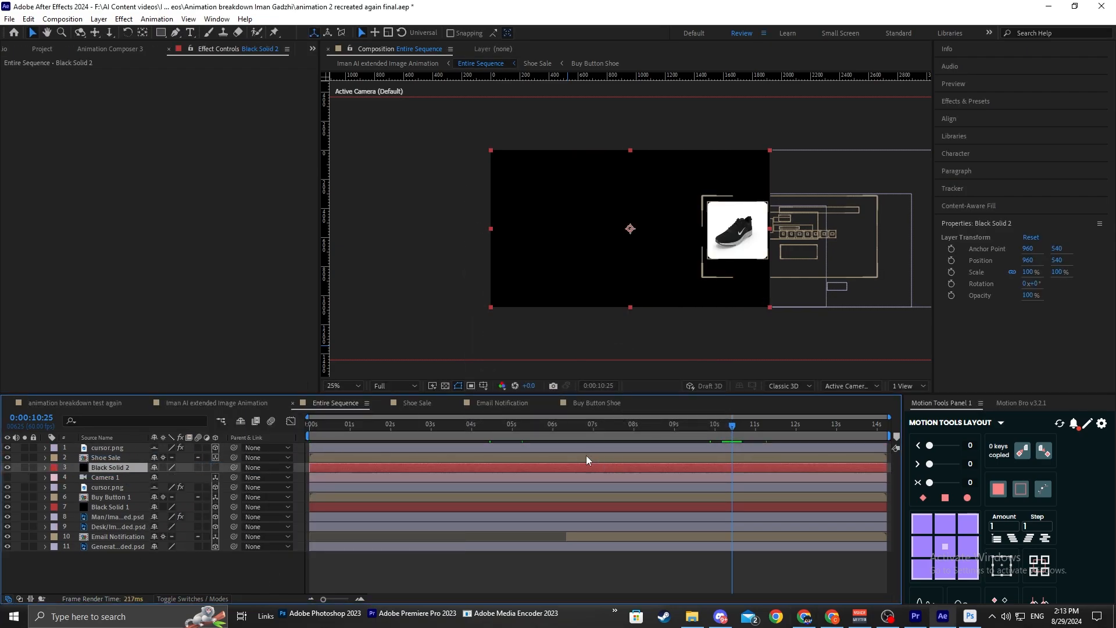
Keyframe the new black solid's Opacity at 0% where the Shoe Sale move starts (9:30) and 70% at 10:00, with easing.
key("t")
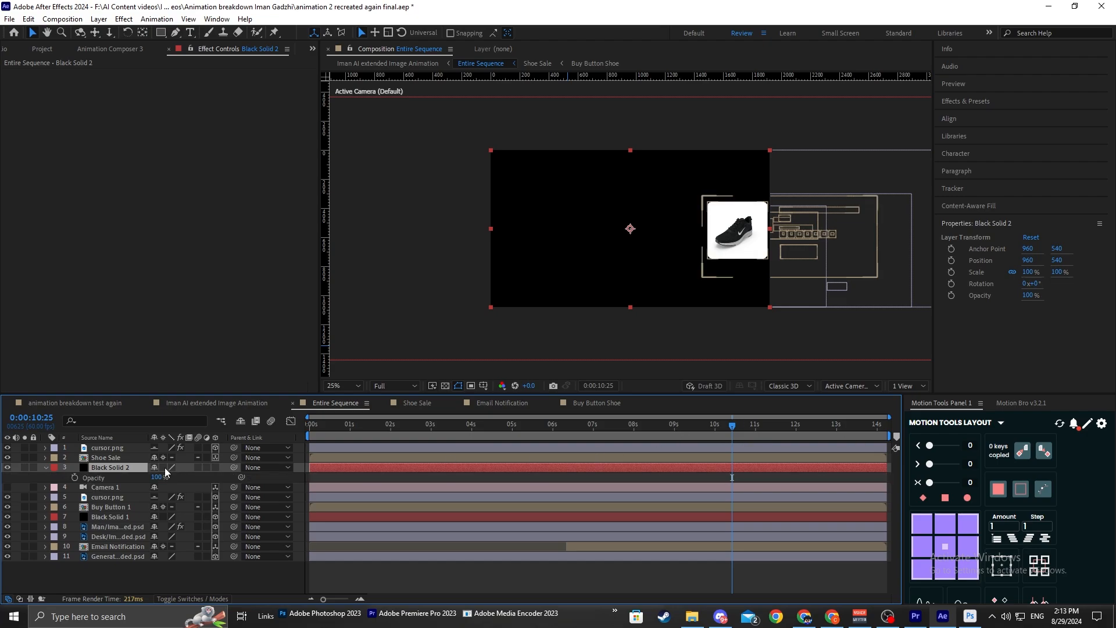
left_click_drag(725, 428, 695, 437)
left_click(129, 458)
key("u")
left_click(154, 488)
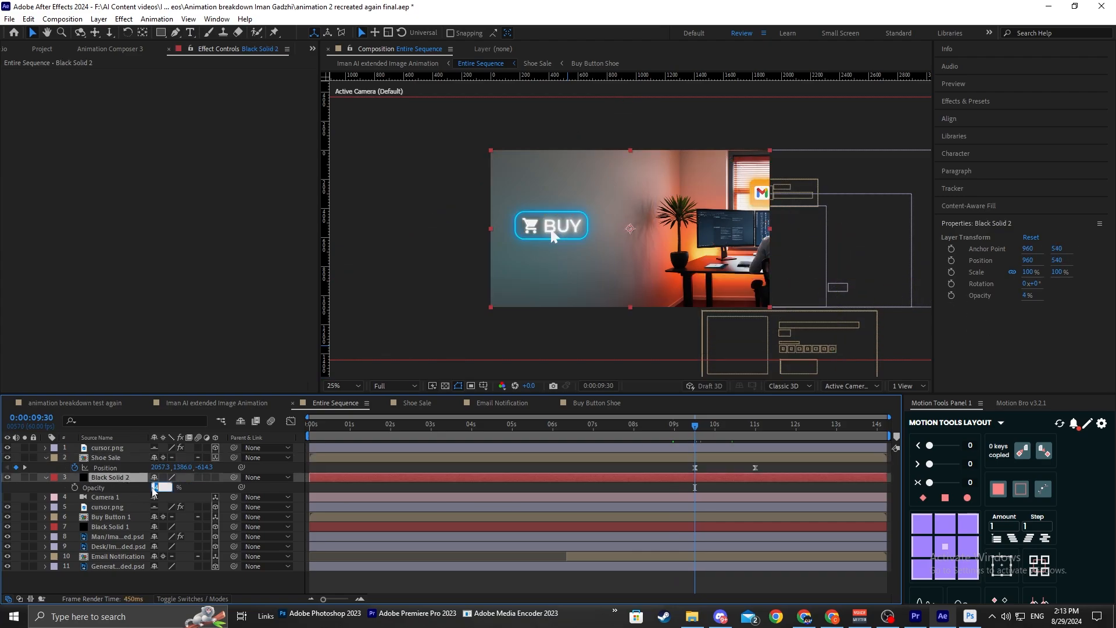
left_click(715, 434)
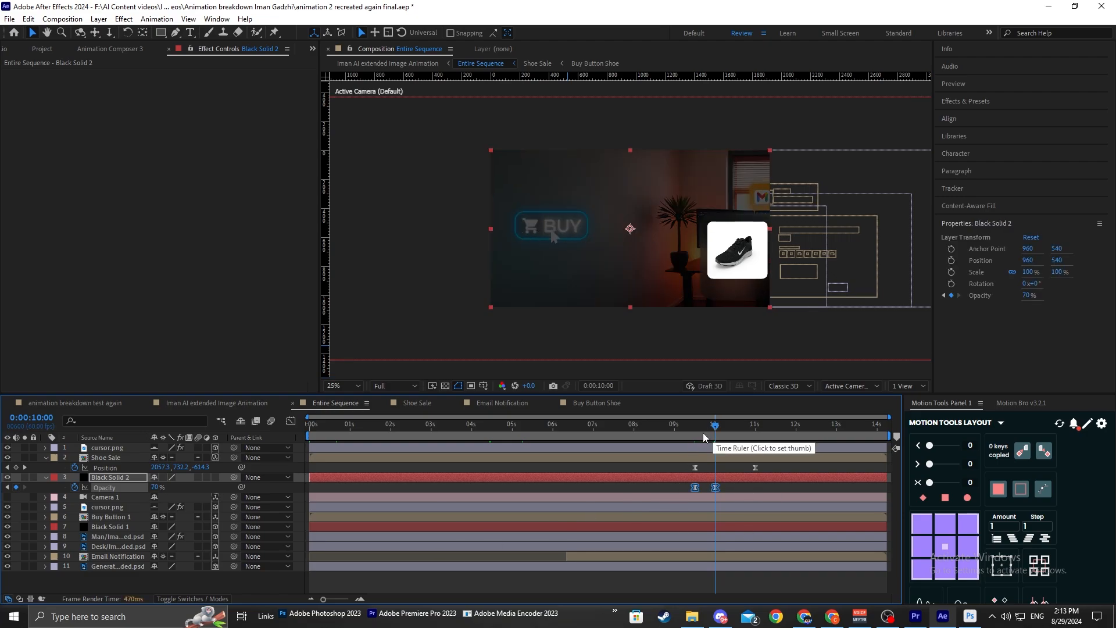
Move the black solid's 70% Opacity keyframe to 10:20, check the fade, and collapse the solid and Shoe Sale layers.
left_click_drag(715, 429, 729, 429)
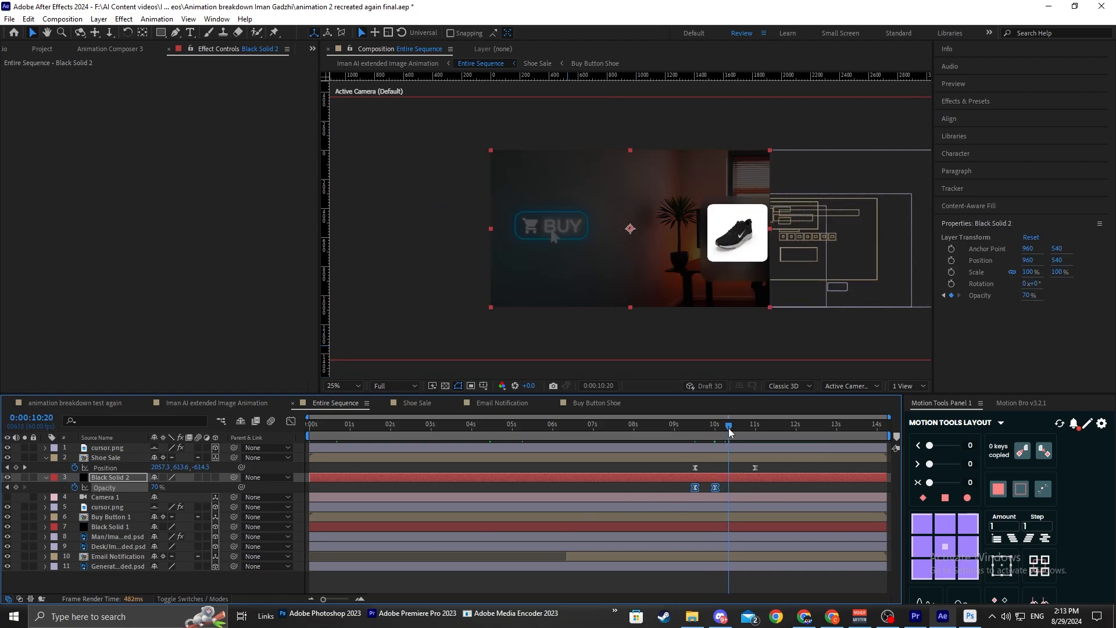
left_click(720, 491)
left_click_drag(715, 487, 728, 488)
mouse_move(323, 599)
left_mouse_down()
mouse_move(340, 601)
mouse_move(323, 599)
left_mouse_up()
left_click(695, 425)
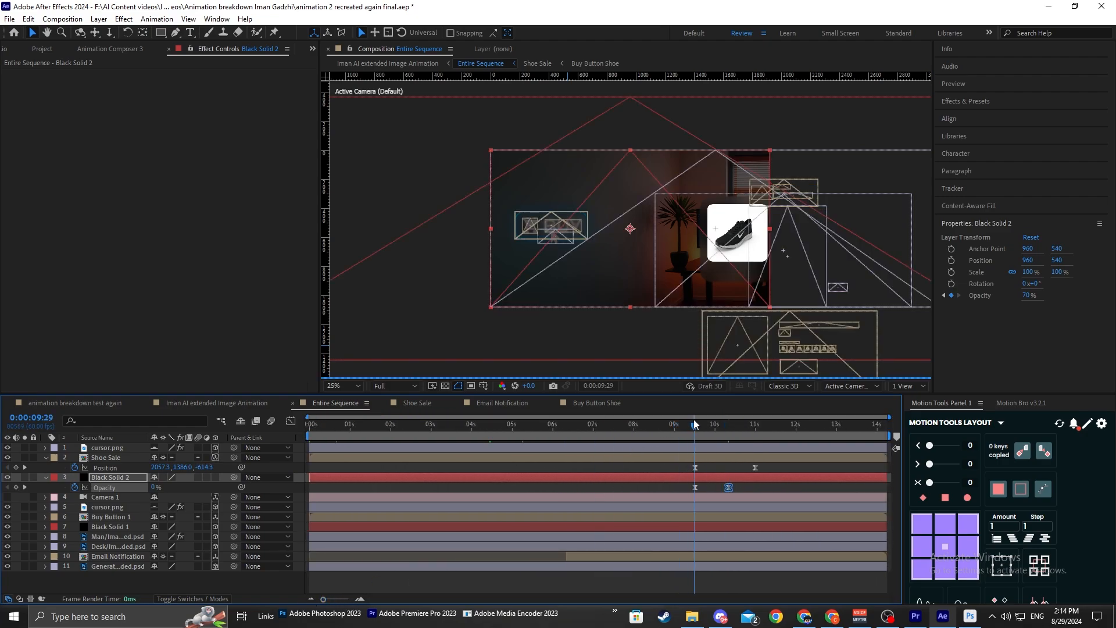
left_click(52, 479)
left_click(47, 477)
left_click(47, 458)
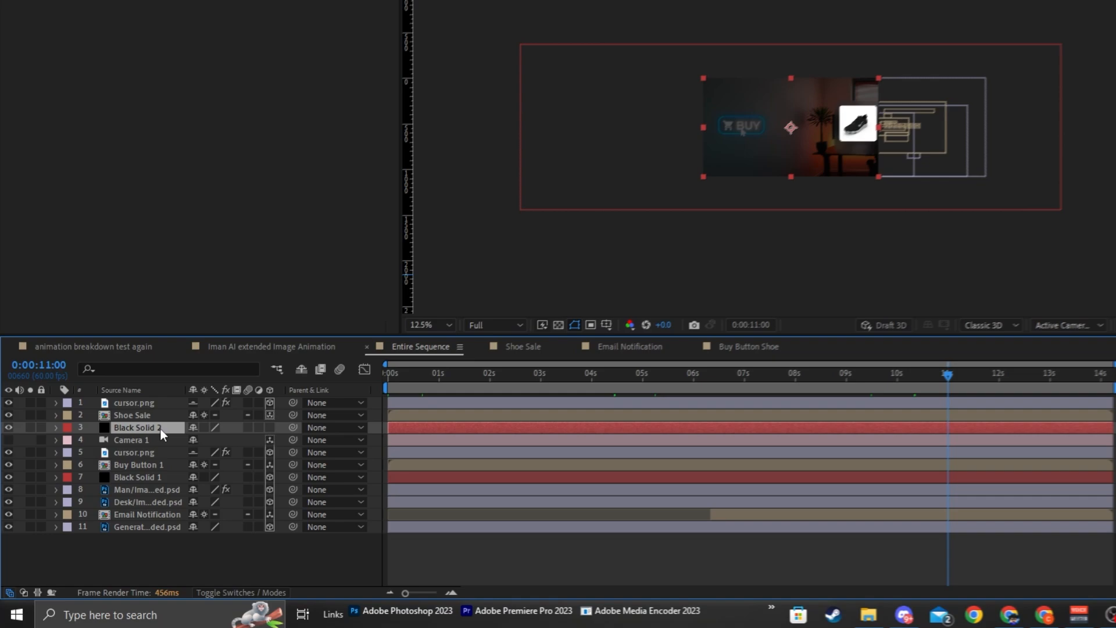
Stretch Black Solid 2 horizontally to about 365% scale, keeping its vertical scale at 100%.
key("s")
left_click_drag(169, 477, 328, 482)
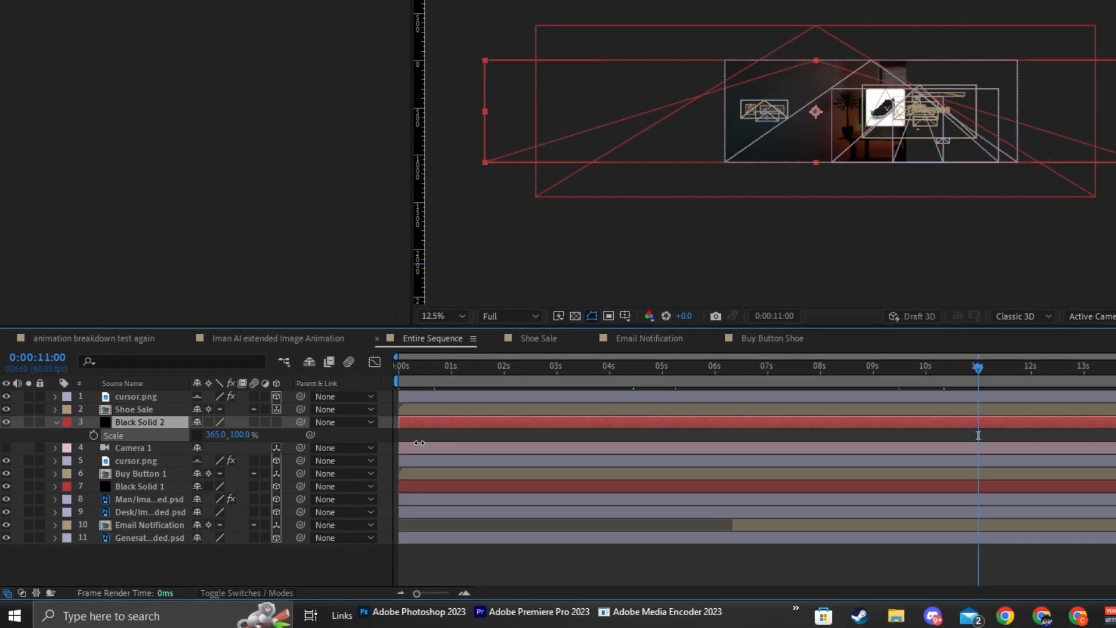